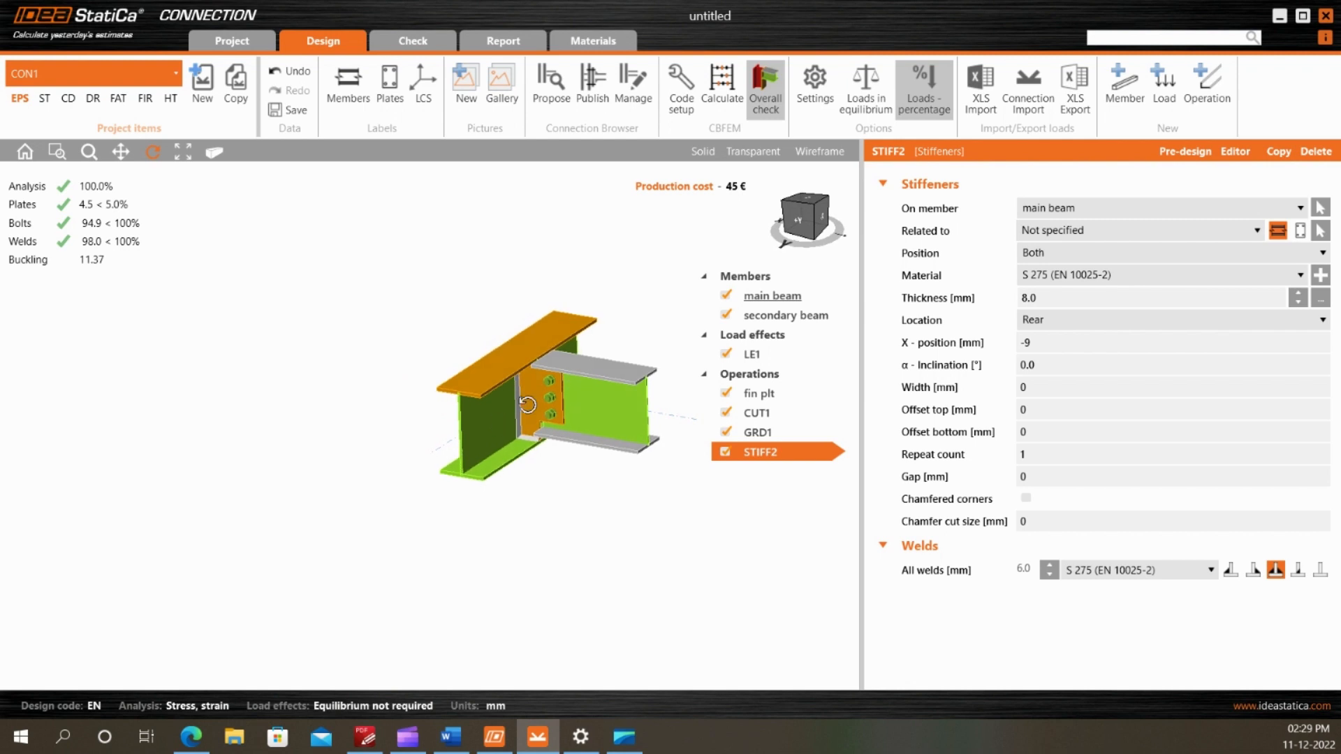
# Start a new project without saving the current one, and choose the blank class showing only coordinate axes
pyautogui.click(234, 41)
pyautogui.click(28, 138)
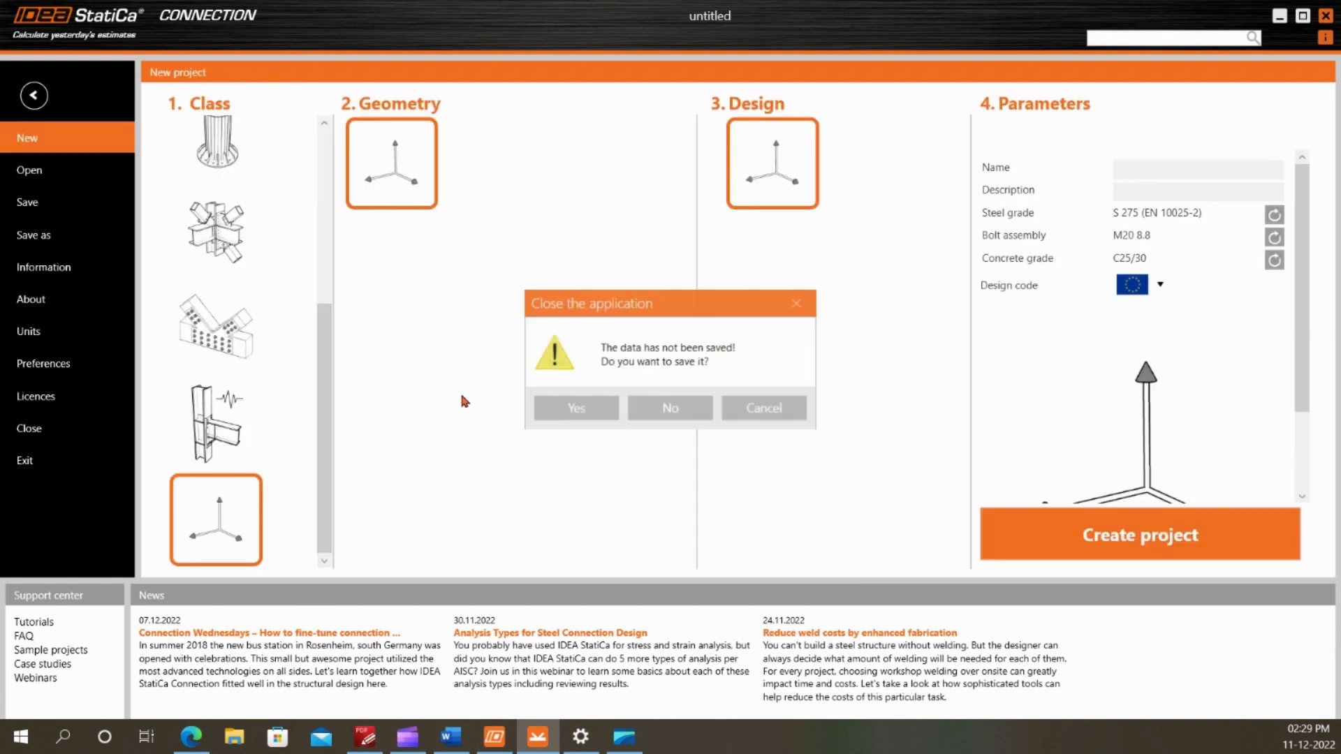
pyautogui.click(671, 410)
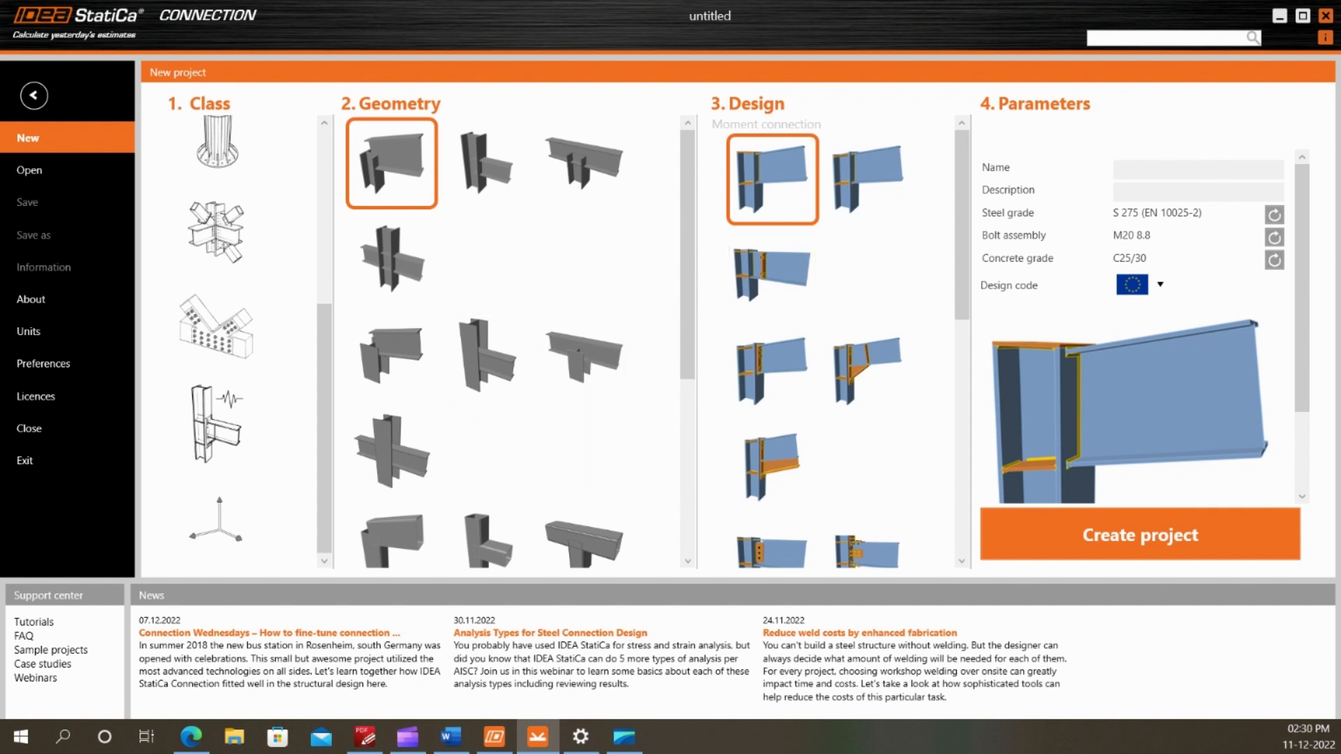
pyautogui.scroll(-3, 527, 283)
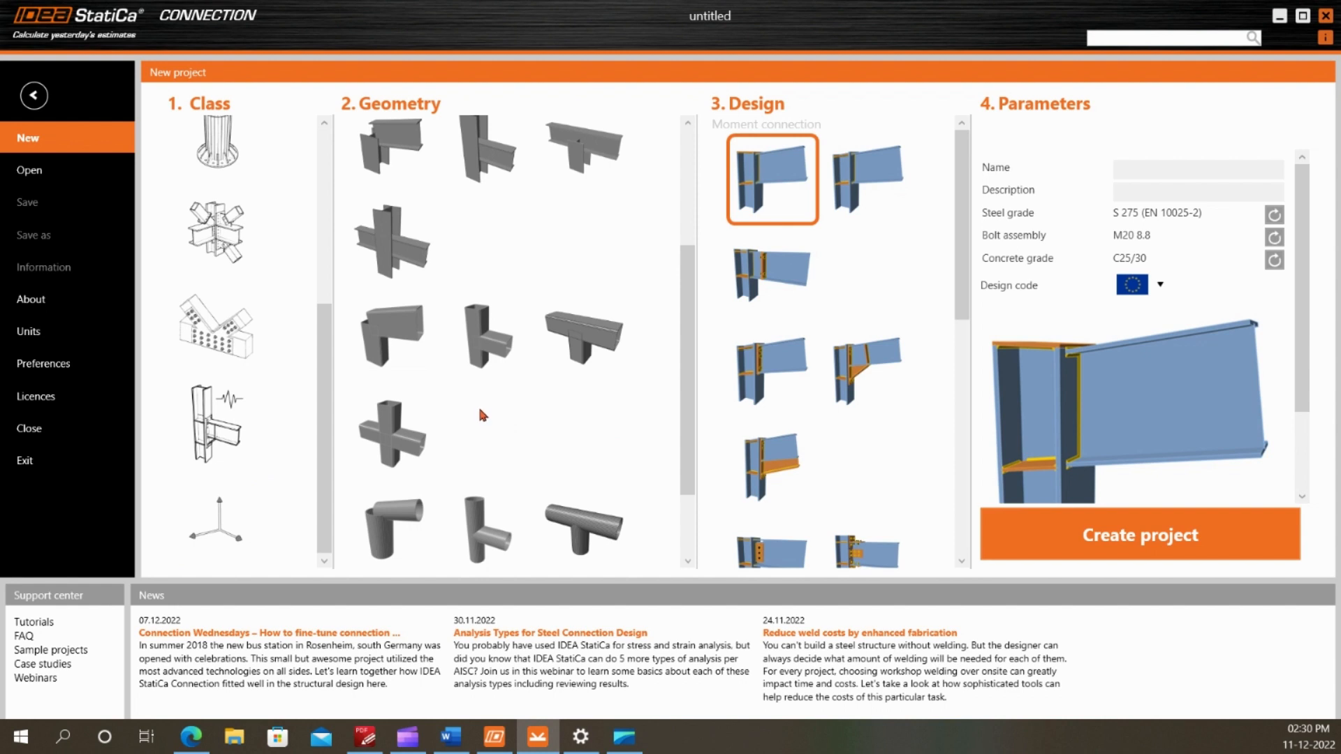
pyautogui.click(215, 521)
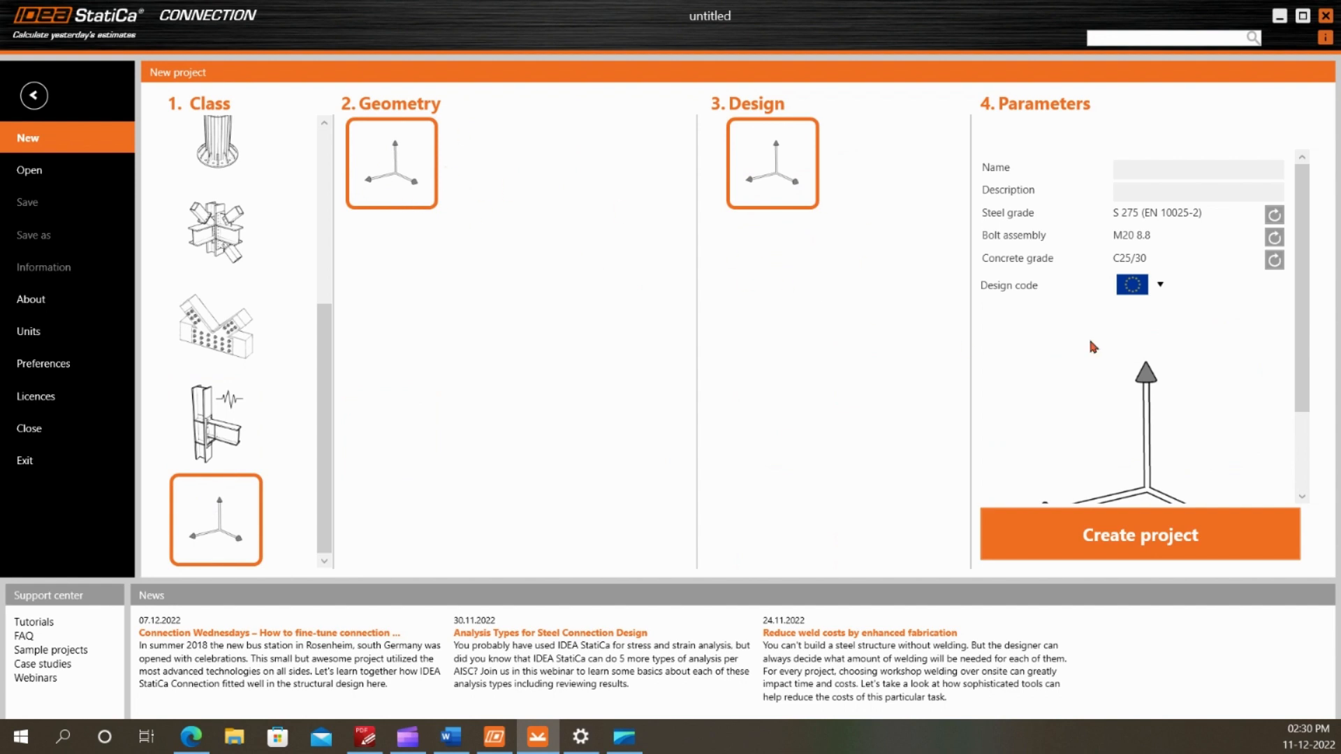
# Keep the European design code and S 275 (EN 10025-2) steel grade in the parameters, and create the project
pyautogui.click(1163, 286)
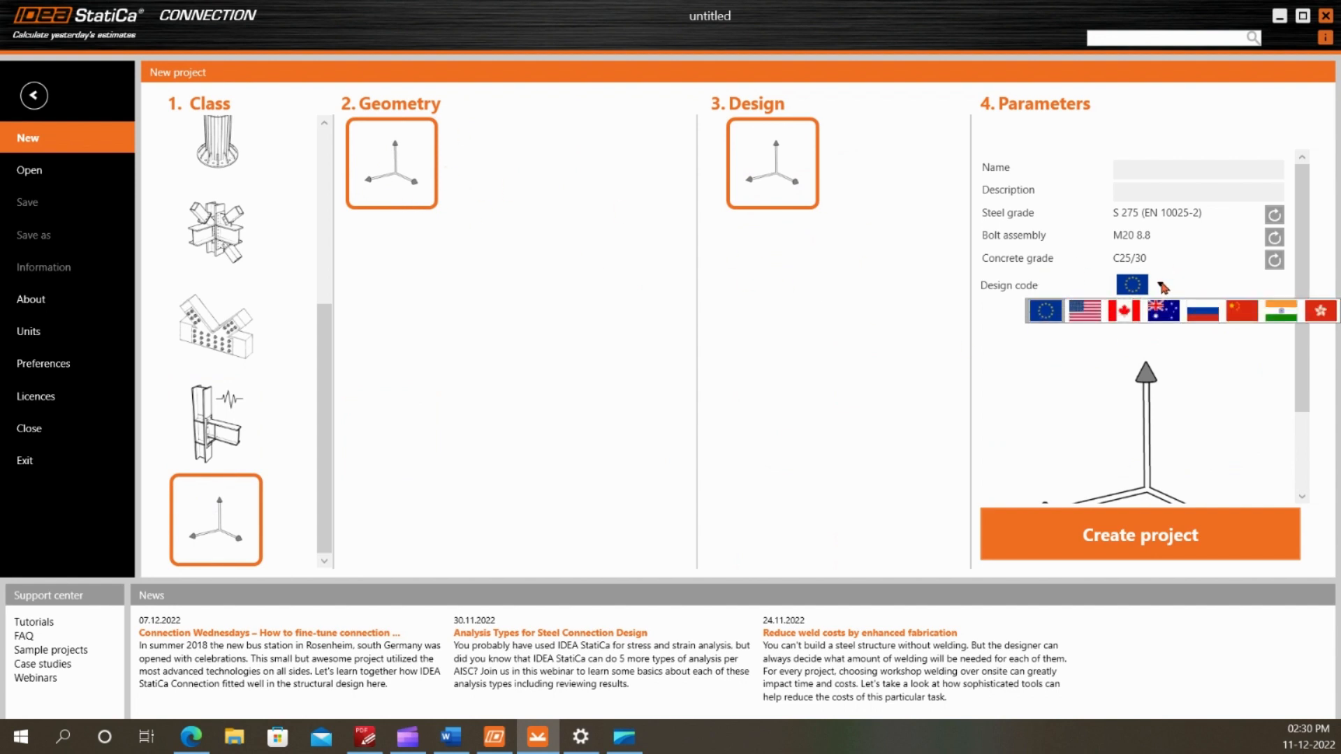
pyautogui.click(1126, 274)
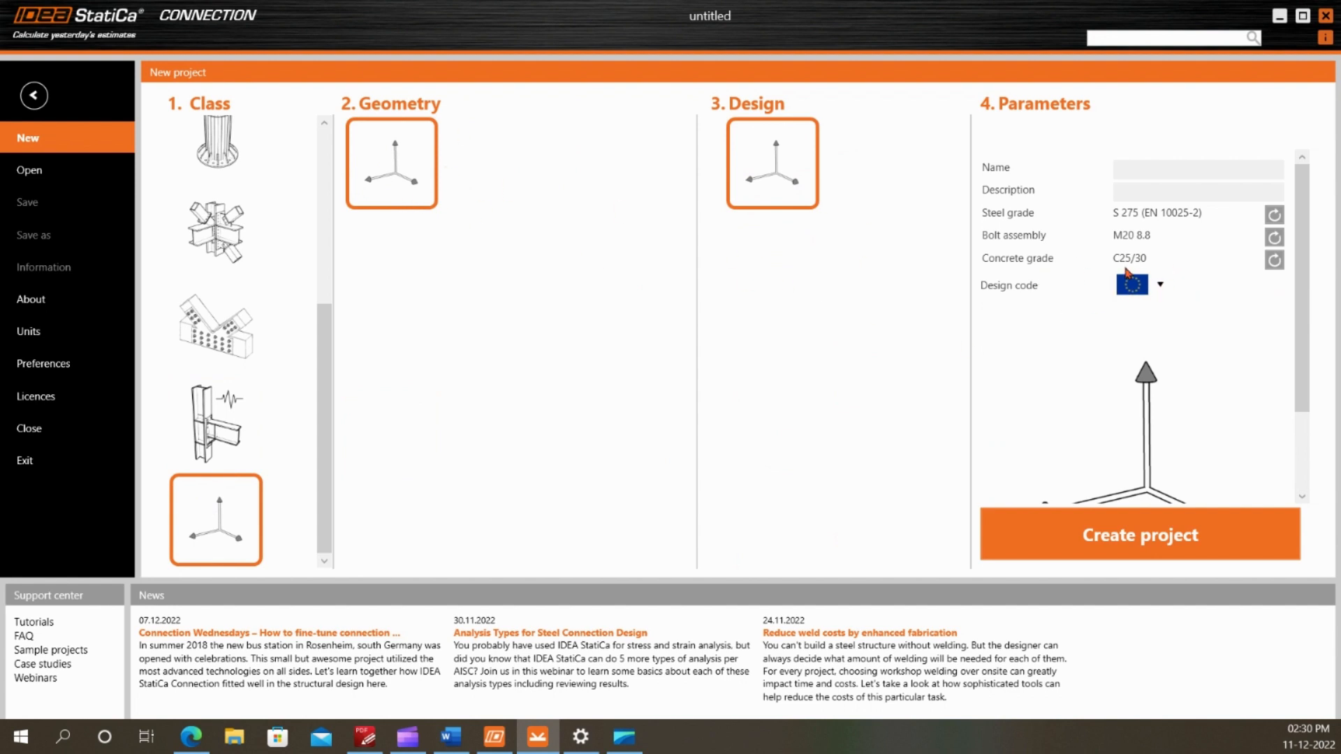
pyautogui.click(1275, 215)
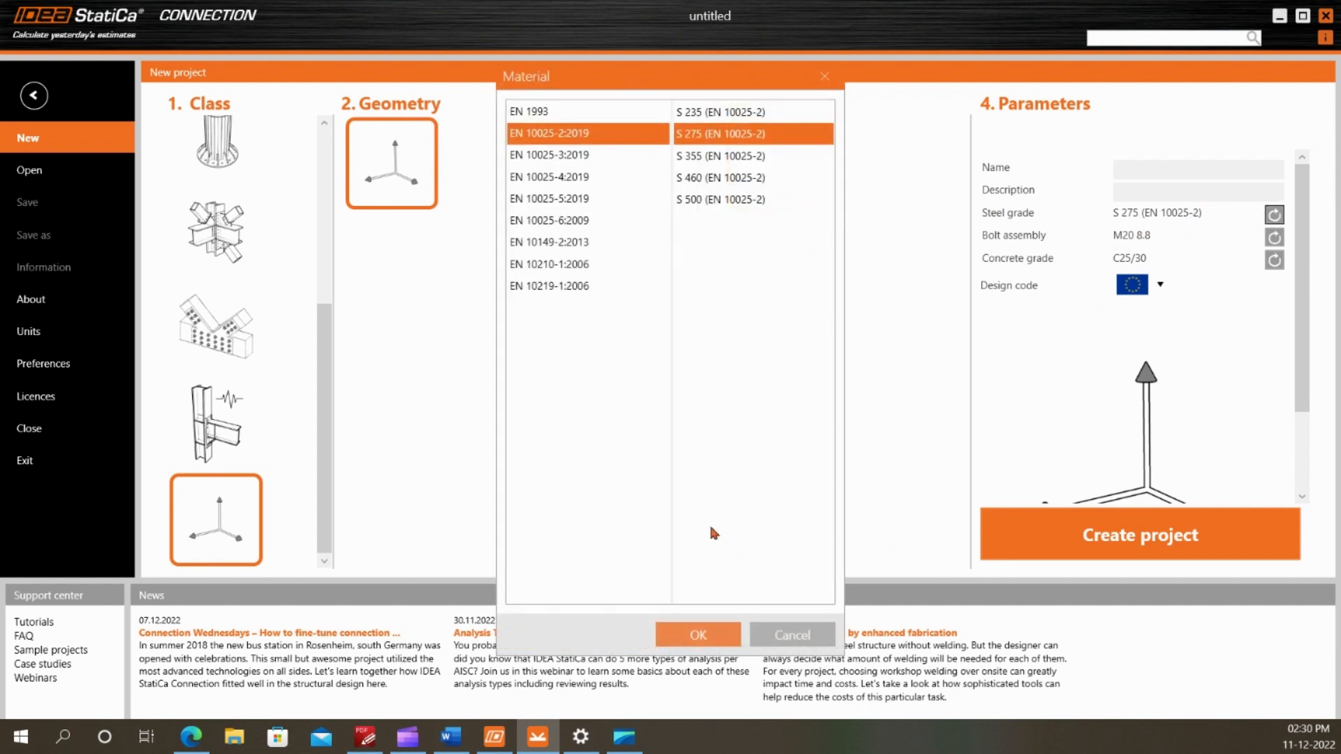
pyautogui.click(698, 632)
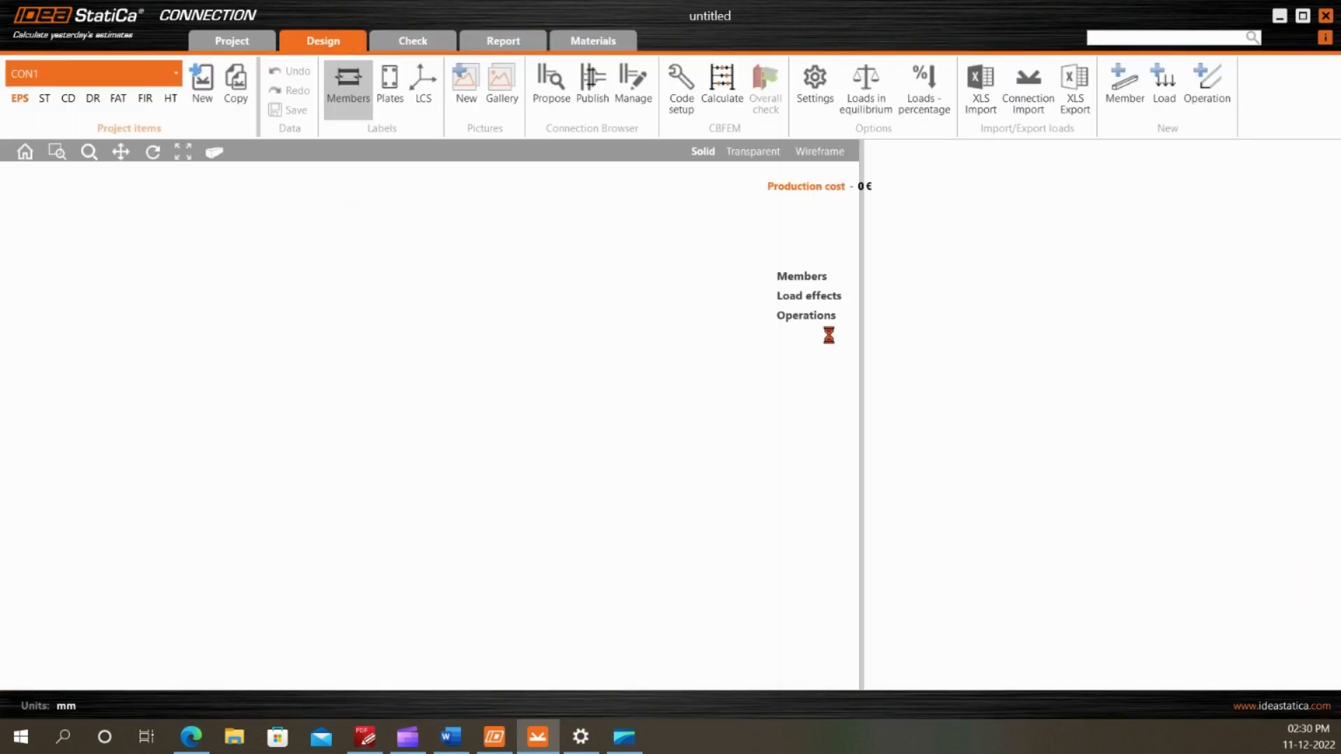
# Check the main beam section in the PDF connection drawing, and return to the IDEA StatiCa model
pyautogui.click(365, 737)
pyautogui.scroll(3, 578, 301)
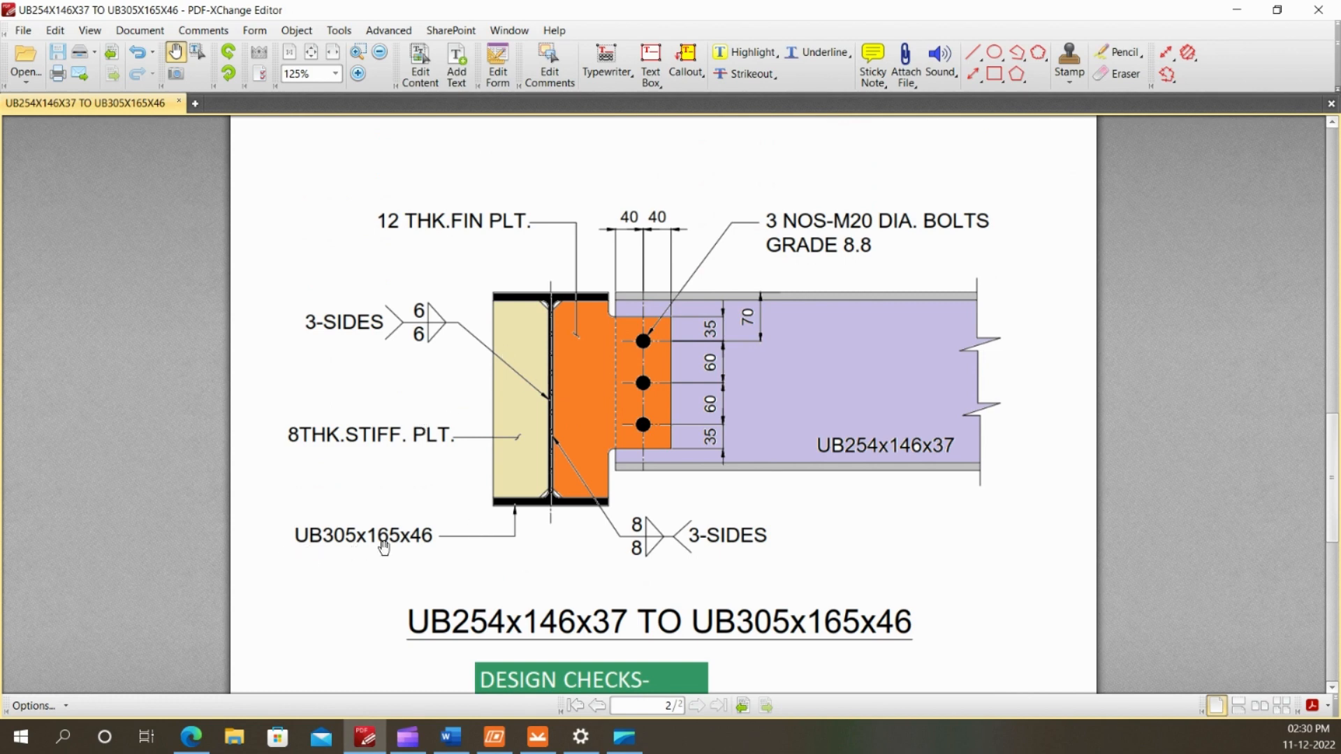
pyautogui.click(538, 737)
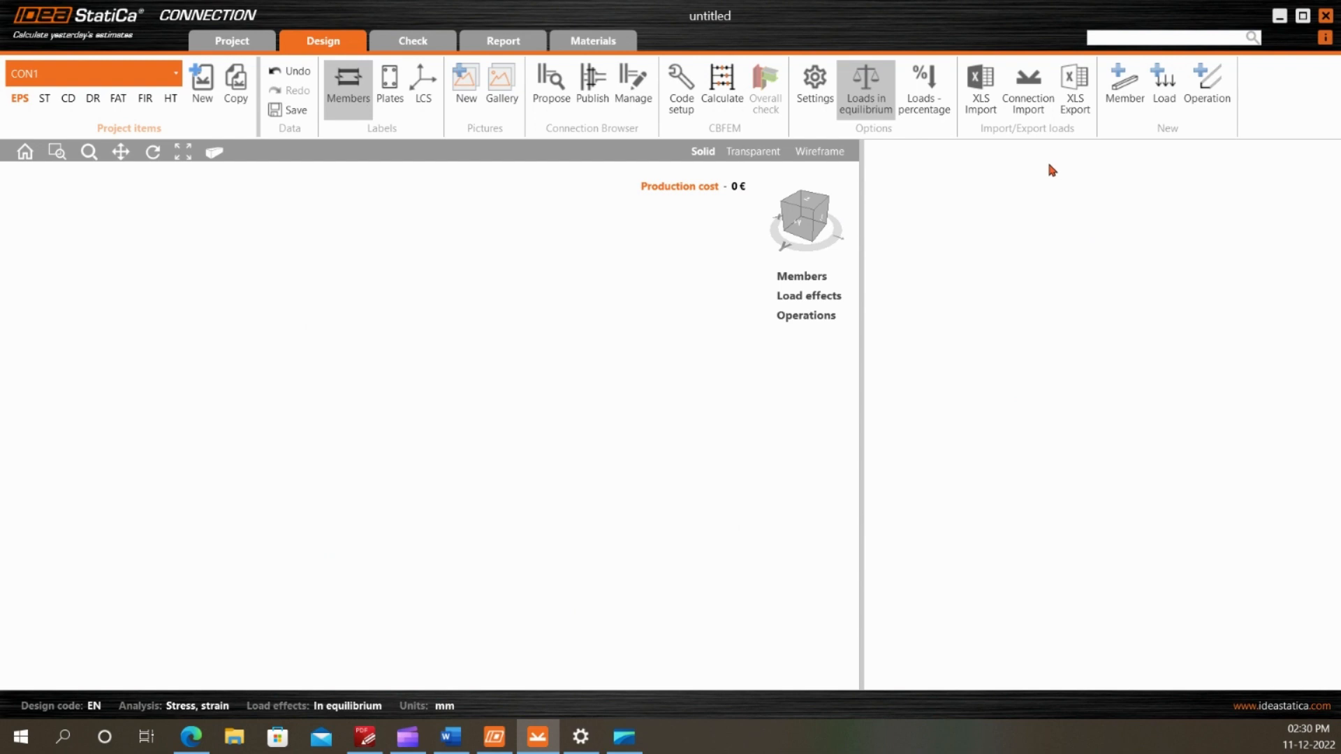
# Add the main beam as a rolled I-section UB 305 x 165 x 46 in S 275 (EN 10025-2) steel
pyautogui.click(1124, 84)
pyautogui.click(445, 289)
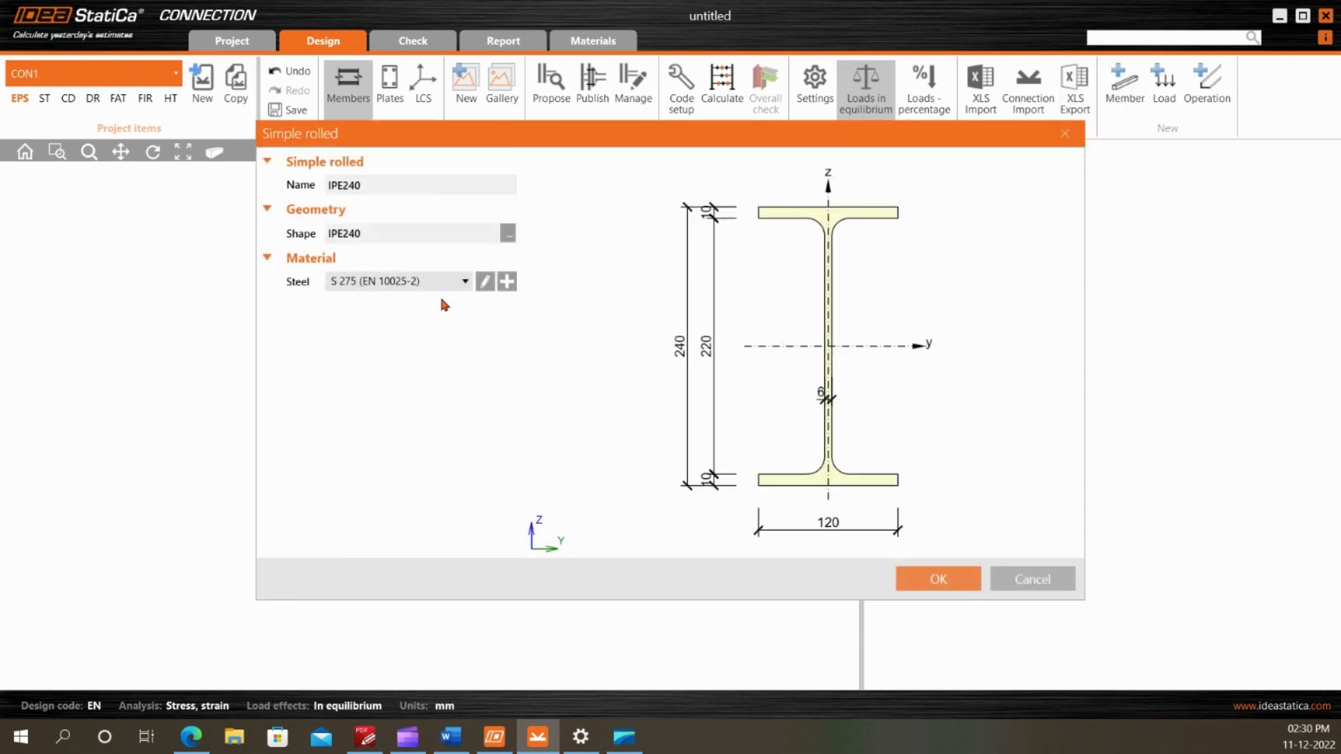
pyautogui.click(508, 234)
pyautogui.click(586, 244)
pyautogui.scroll(-2, 754, 371)
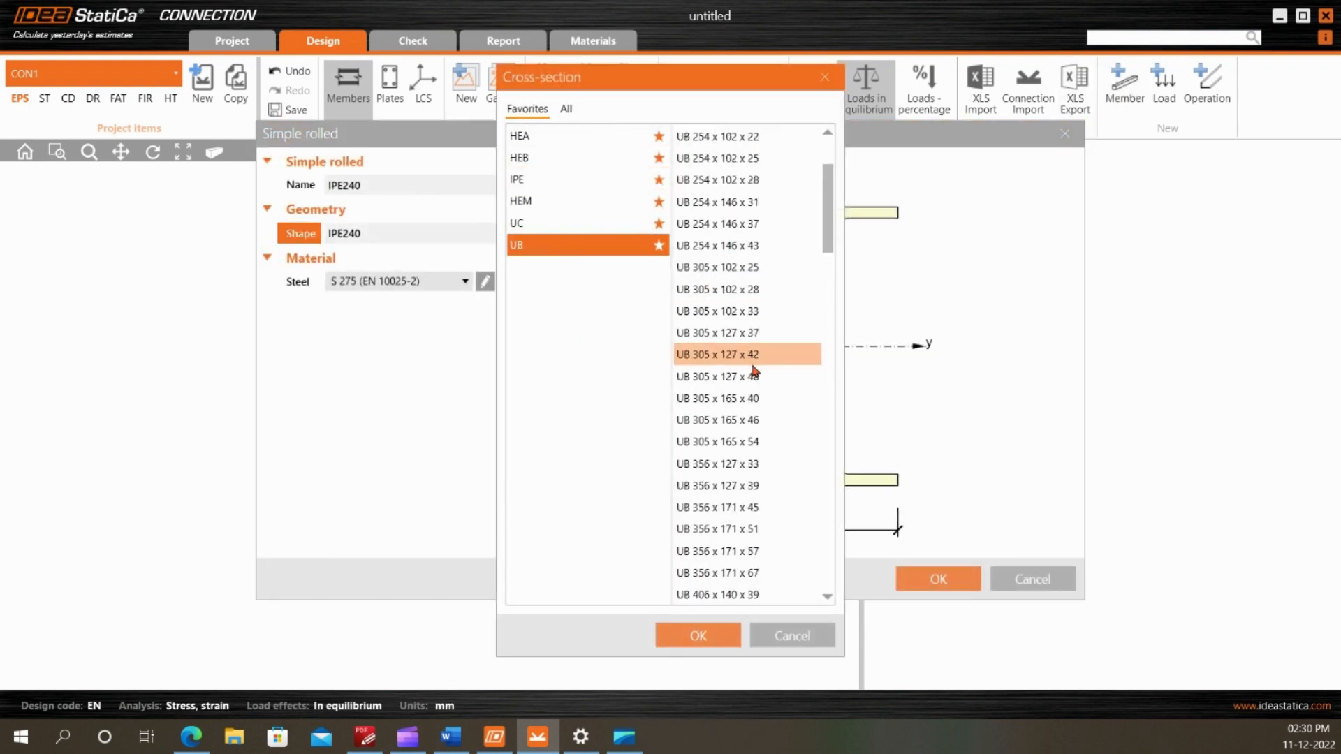
pyautogui.click(755, 421)
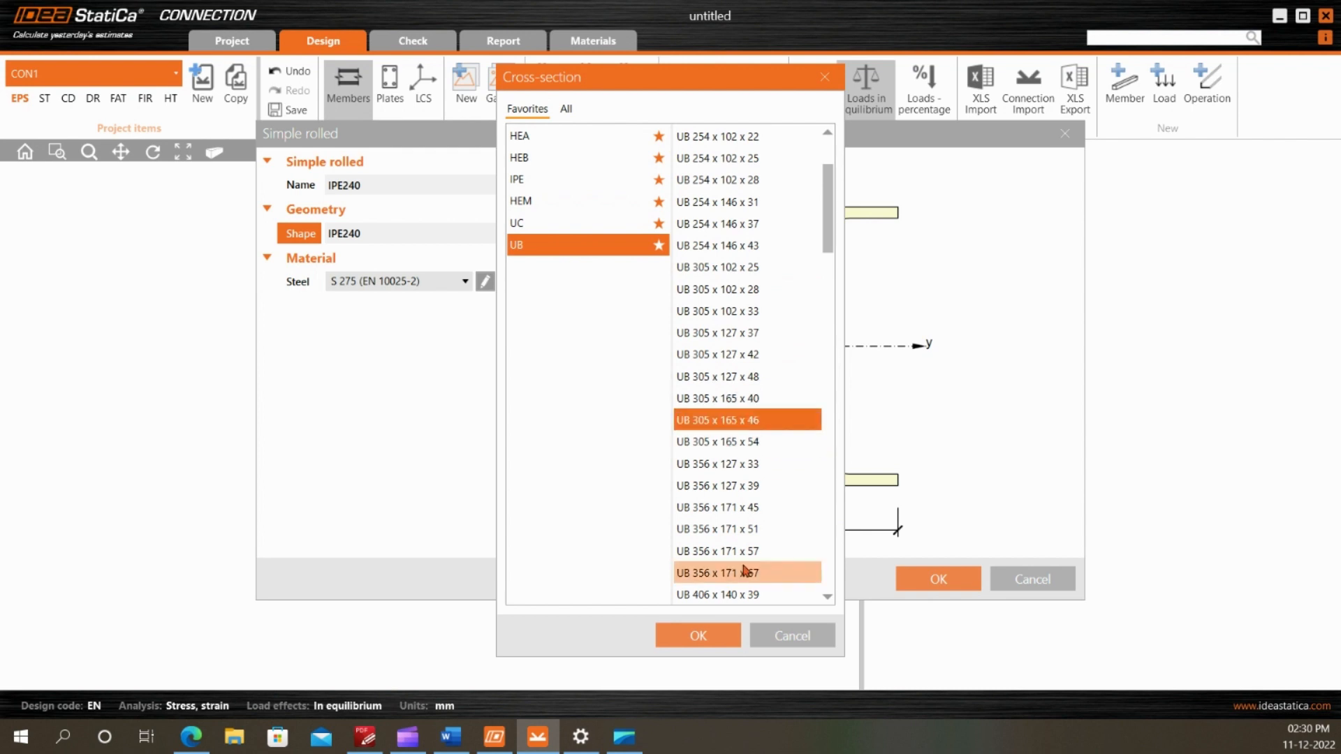
pyautogui.click(719, 635)
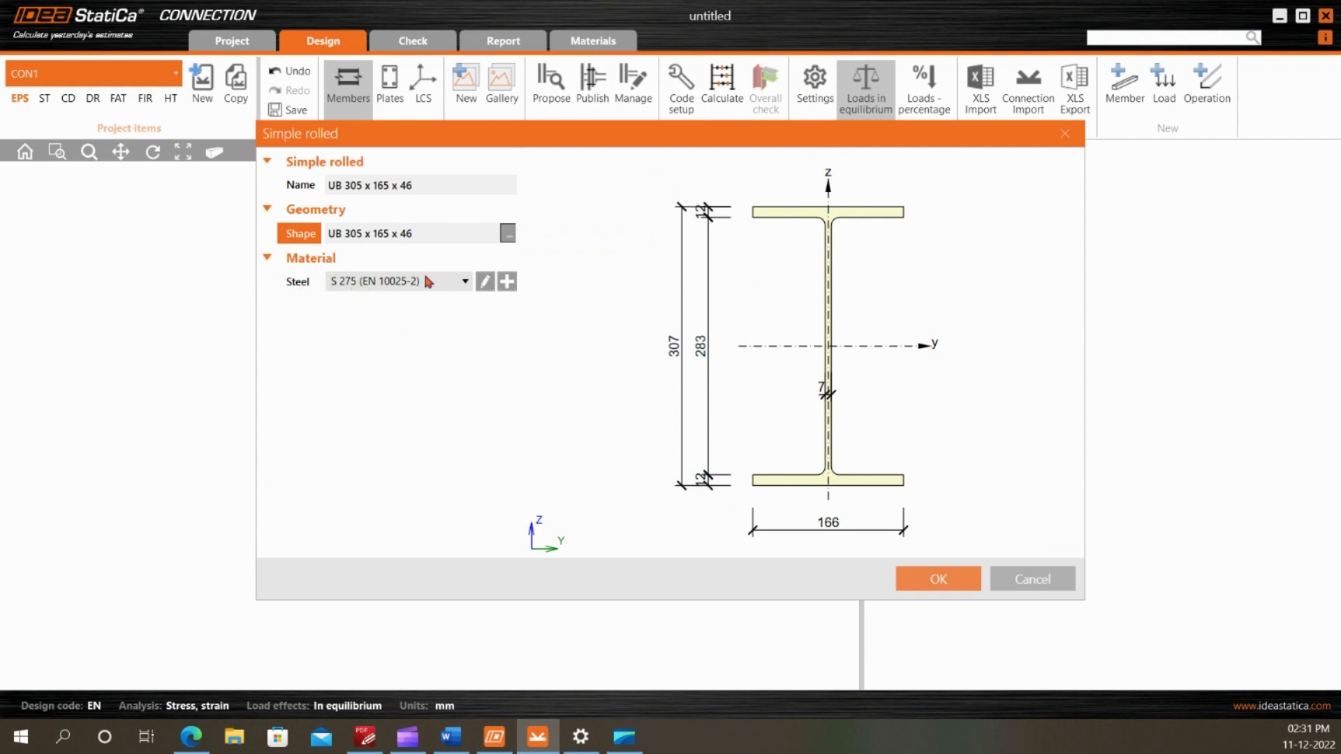
pyautogui.click(938, 578)
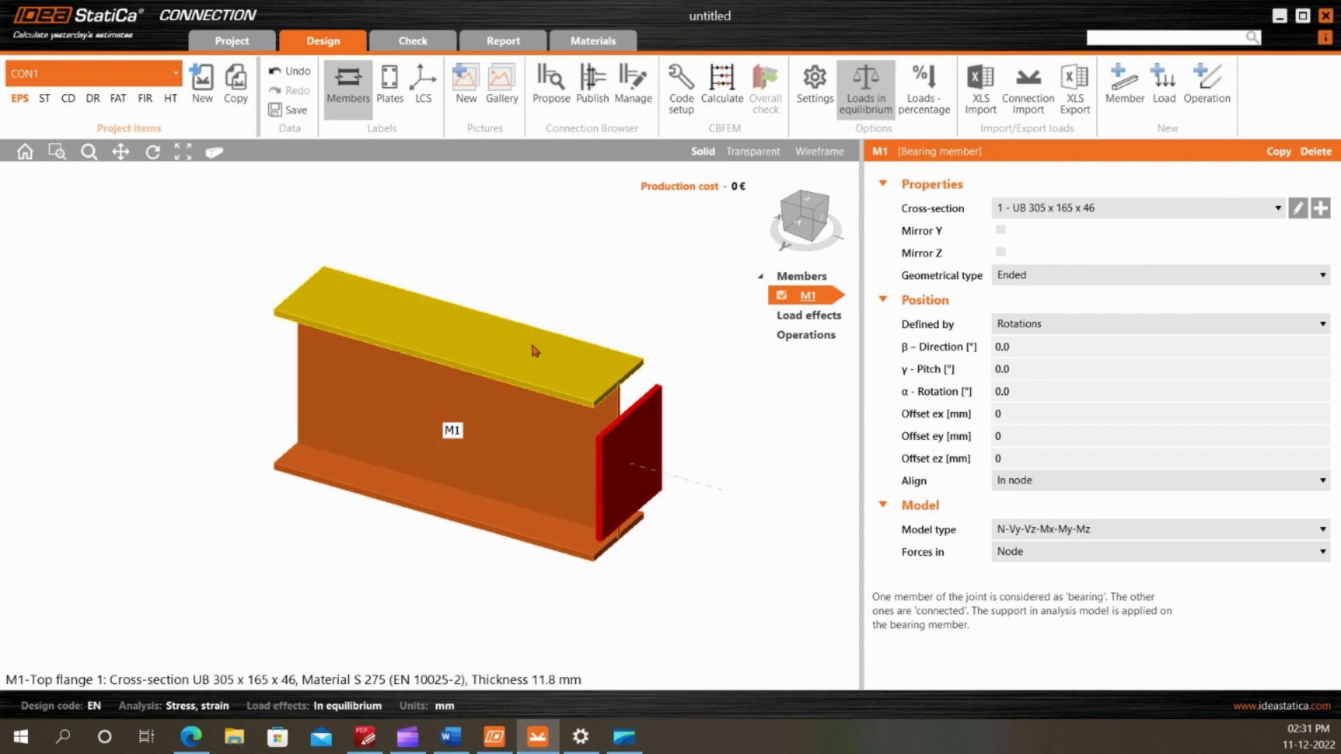
# Set the main beam's geometrical type to Continuous
pyautogui.click(1065, 275)
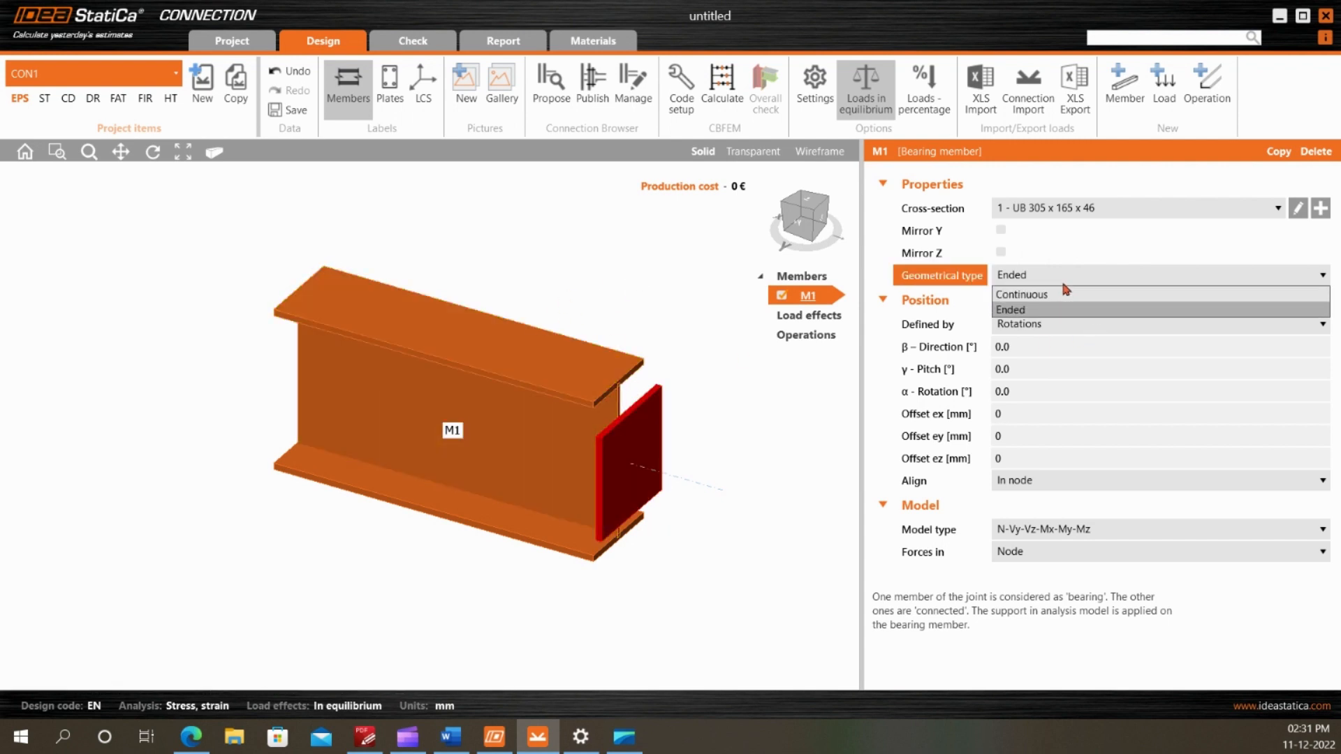
pyautogui.click(1019, 294)
pyautogui.scroll(-4, 629, 307)
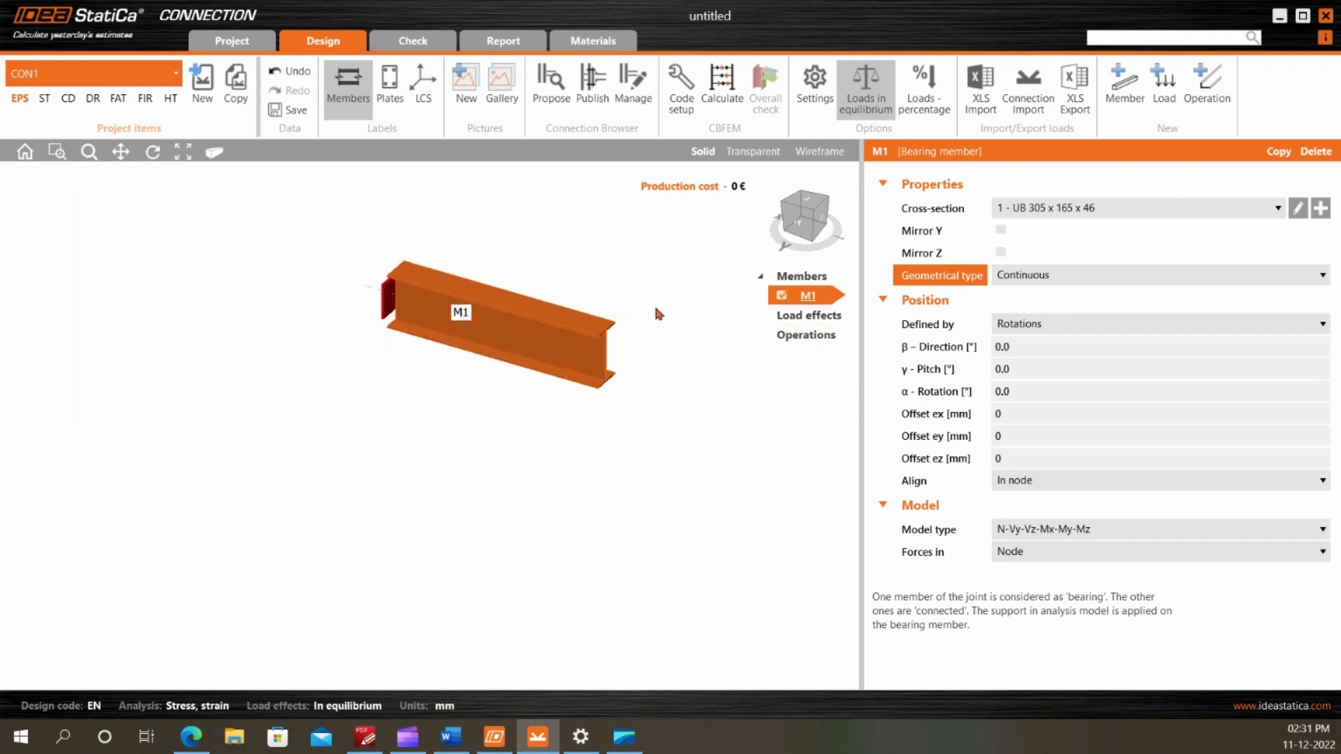
pyautogui.scroll(3, 654, 312)
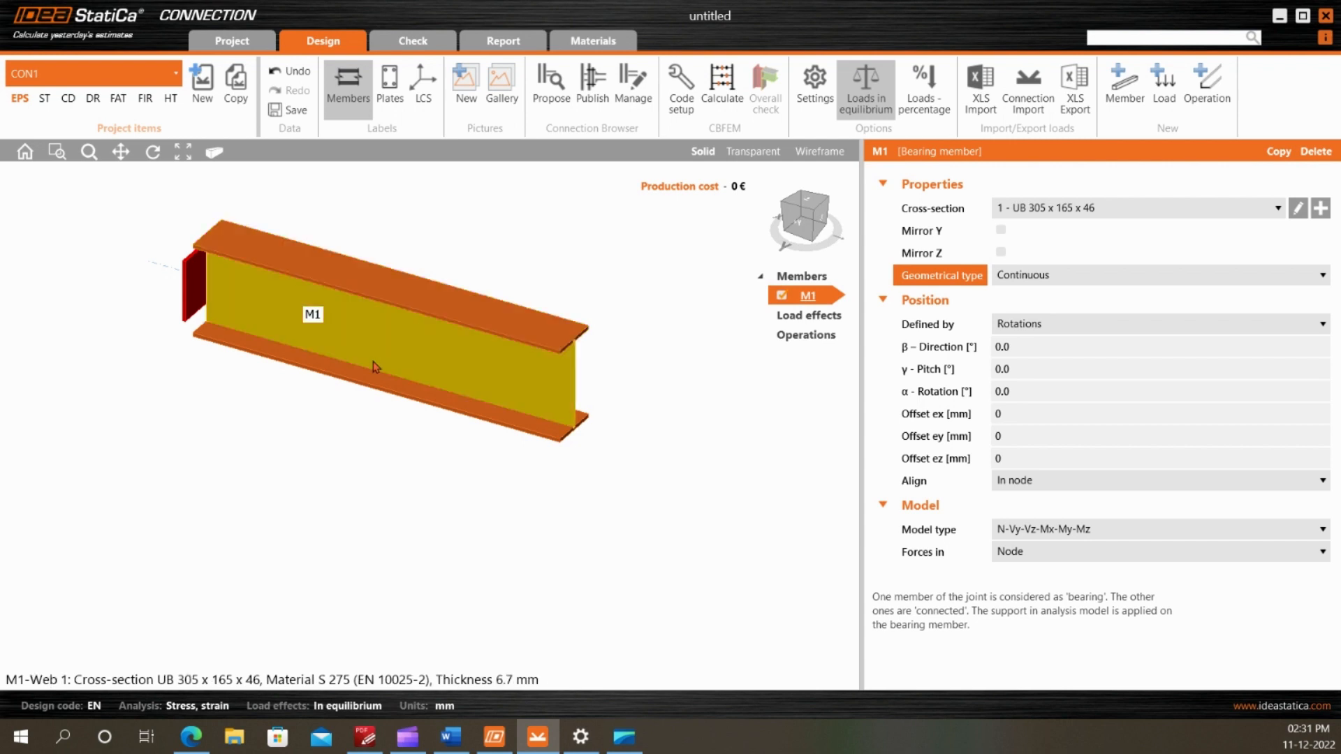
# Keep the main beam's position defined by rotations and set its β – Direction to 90°
pyautogui.click(1044, 330)
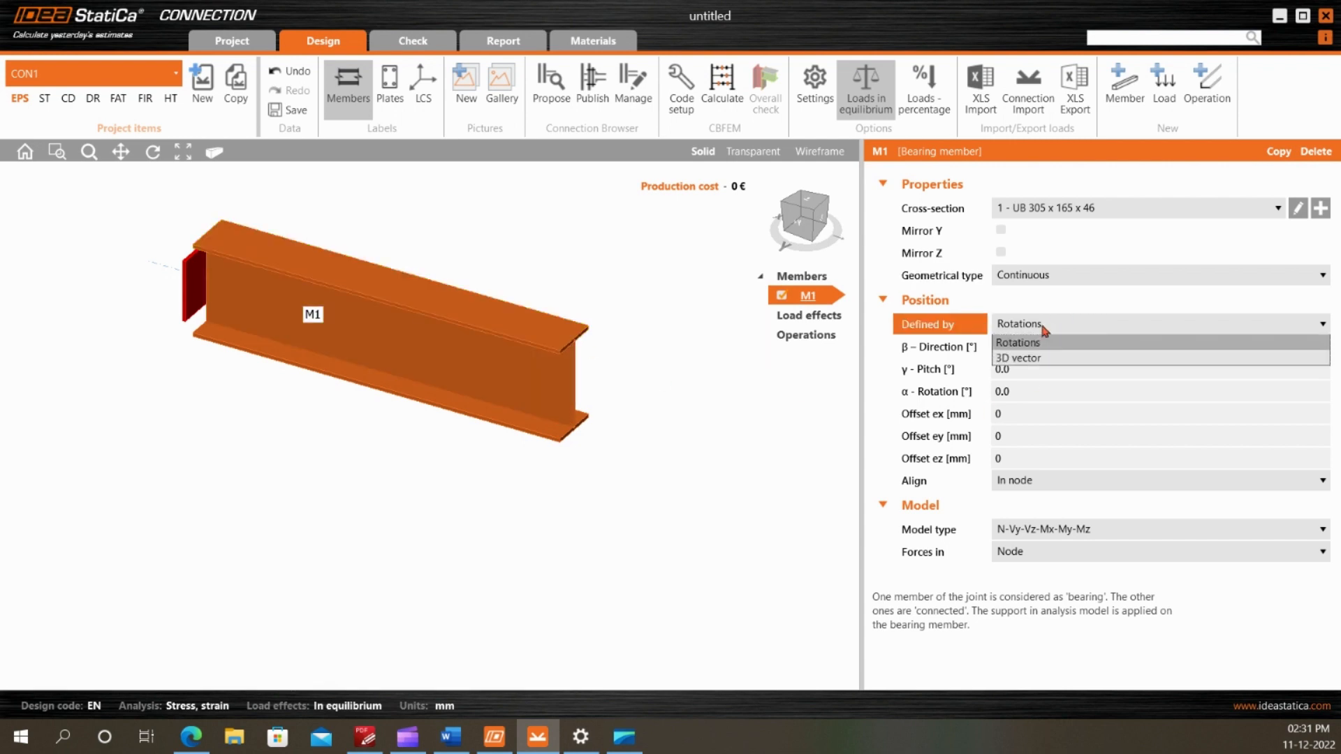
pyautogui.click(1045, 333)
pyautogui.click(1032, 347)
pyautogui.write('9')
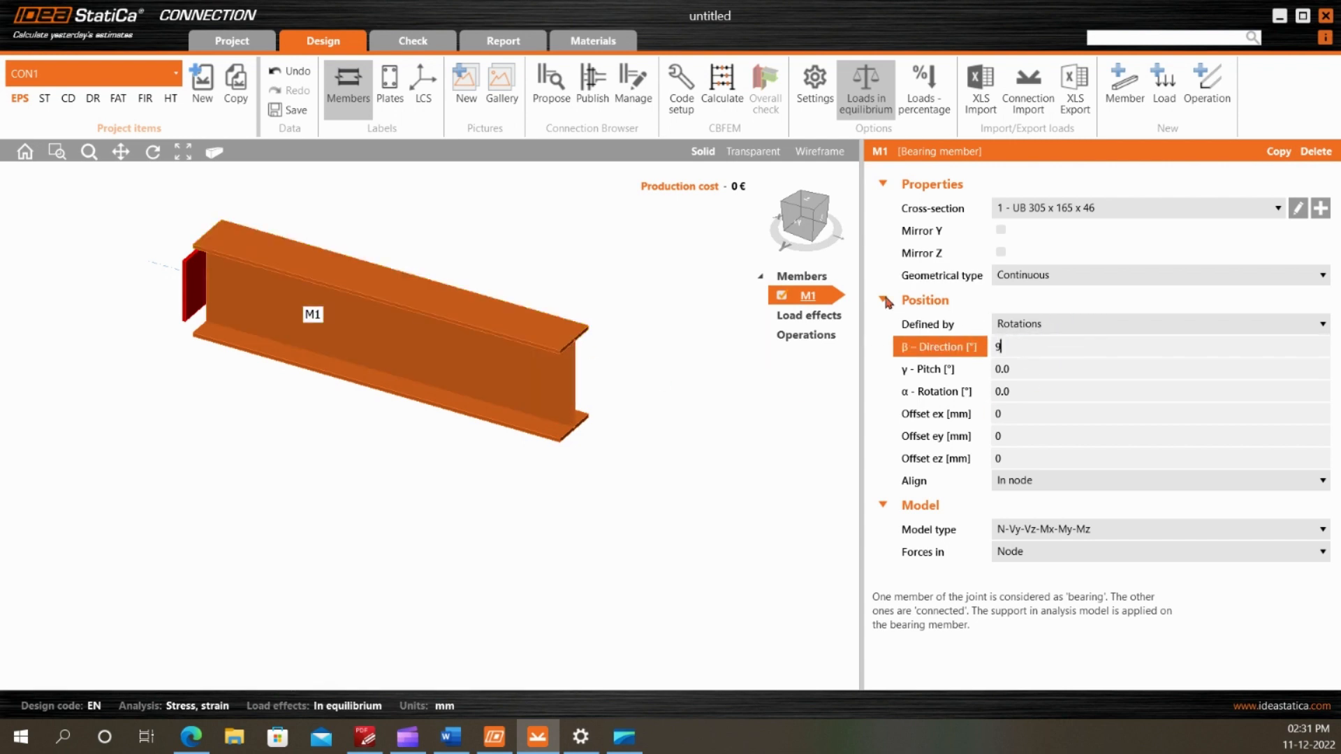
pyautogui.write('0')
pyautogui.press('Tab')
pyautogui.scroll(-3, 422, 364)
pyautogui.scroll(3, 500, 321)
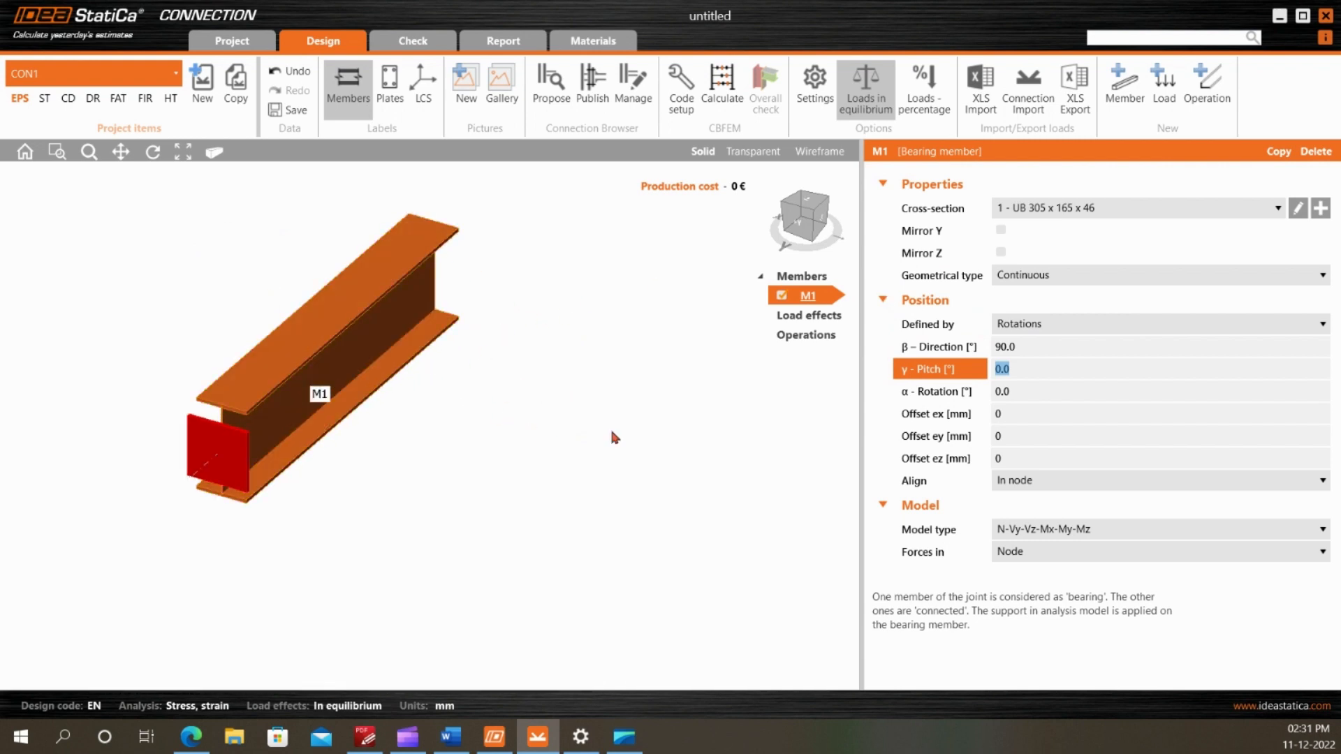
# Add a second member to the joint and set its β – Direction to 0° so it crosses the main beam
pyautogui.click(1124, 84)
pyautogui.scroll(-2, 400, 341)
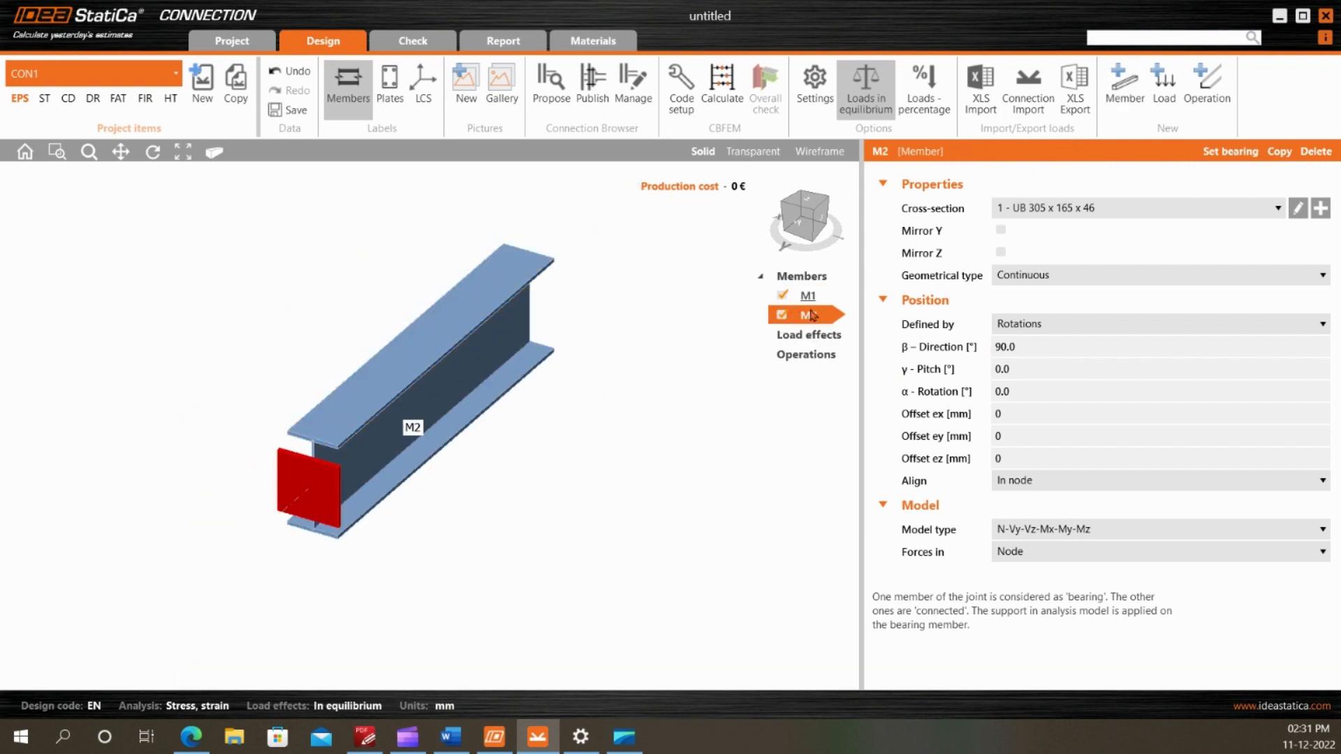
pyautogui.scroll(2, 540, 373)
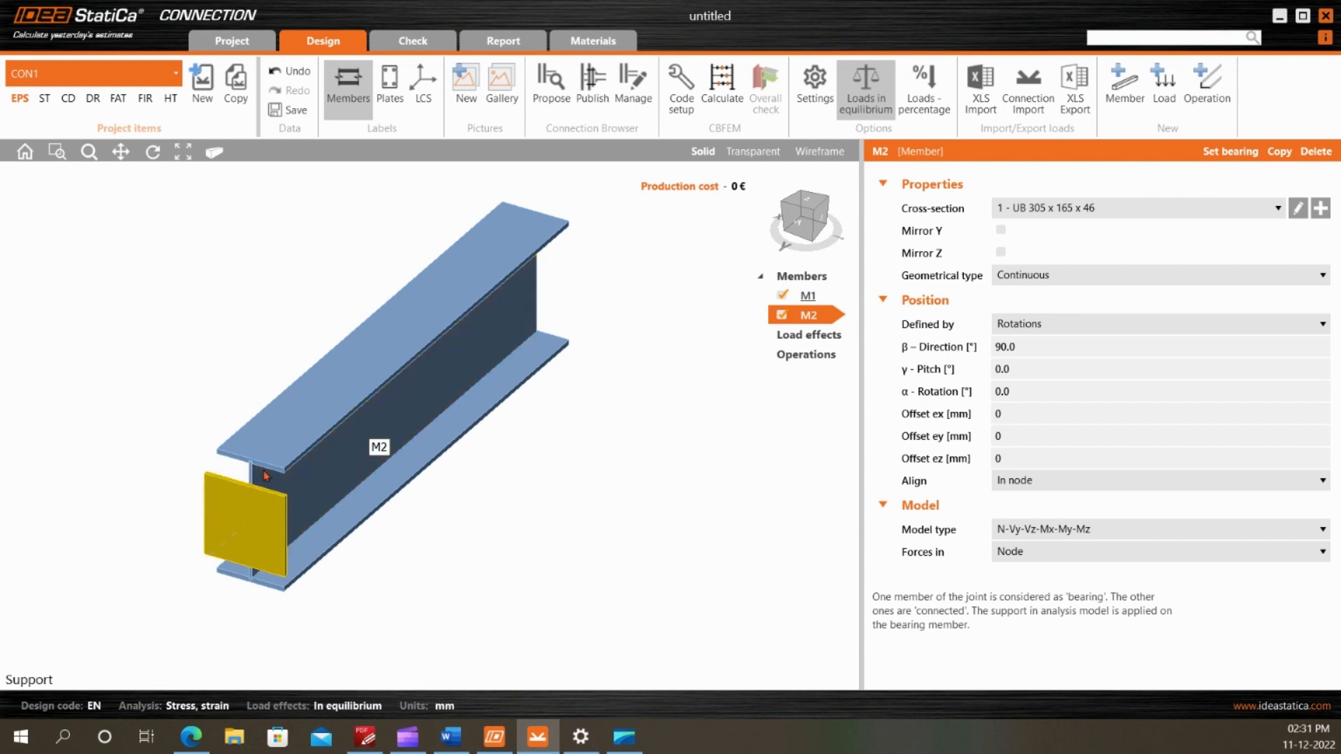
pyautogui.click(1012, 352)
pyautogui.write('0')
pyautogui.press('Tab')
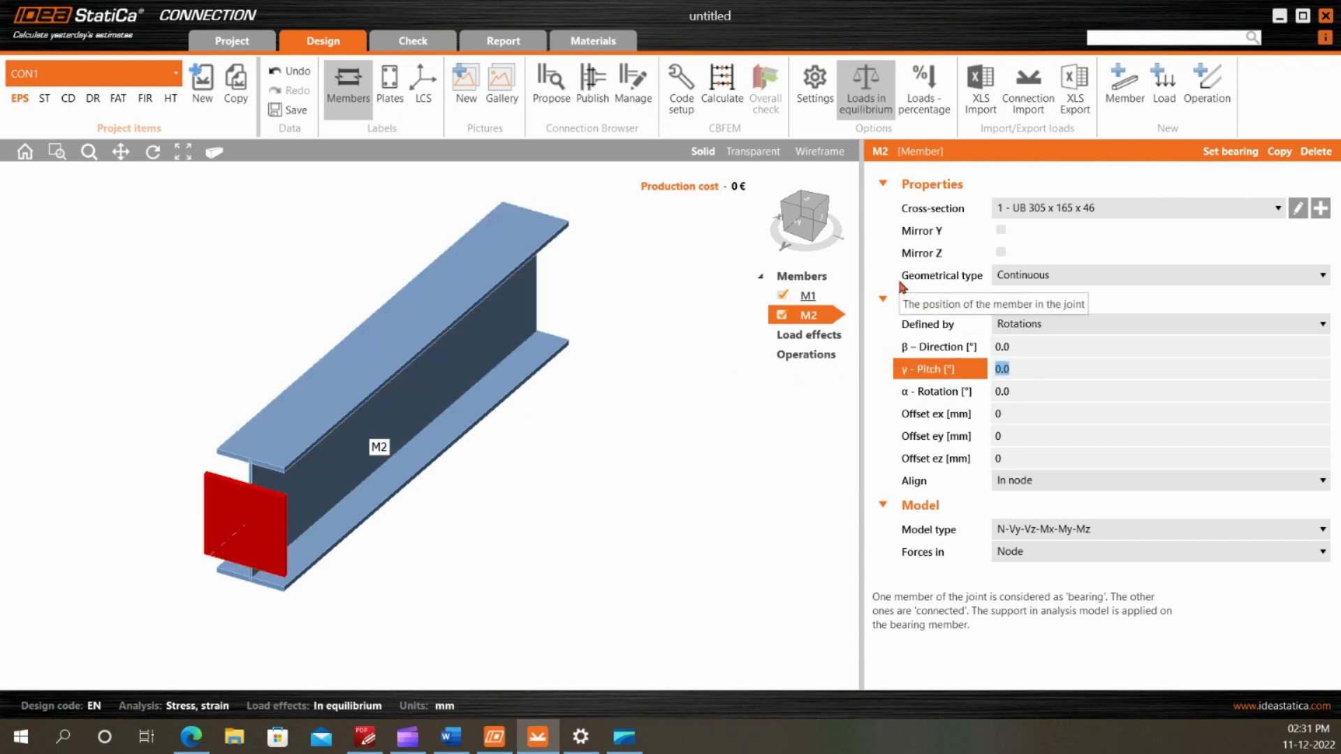
pyautogui.scroll(-3, 456, 368)
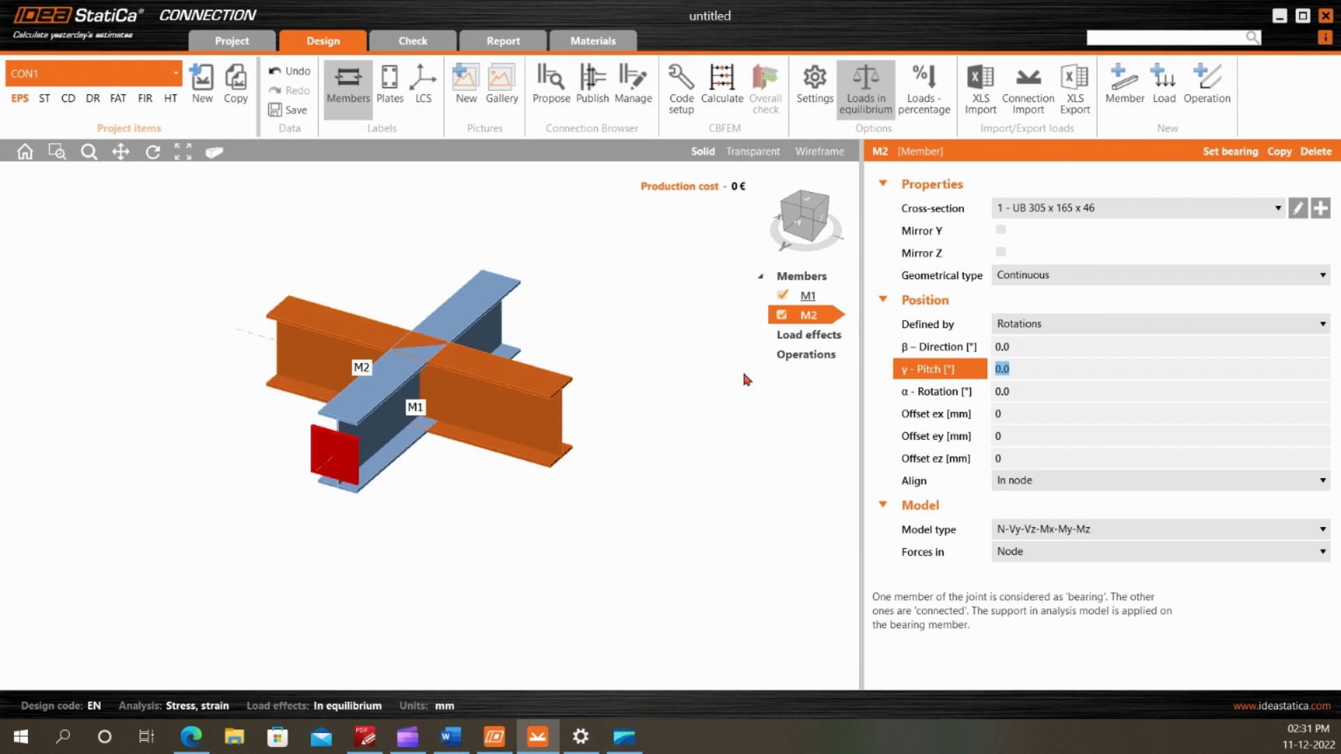
# Set the second member's geometrical type to Ended
pyautogui.click(1048, 276)
pyautogui.click(1045, 310)
pyautogui.scroll(3, 565, 342)
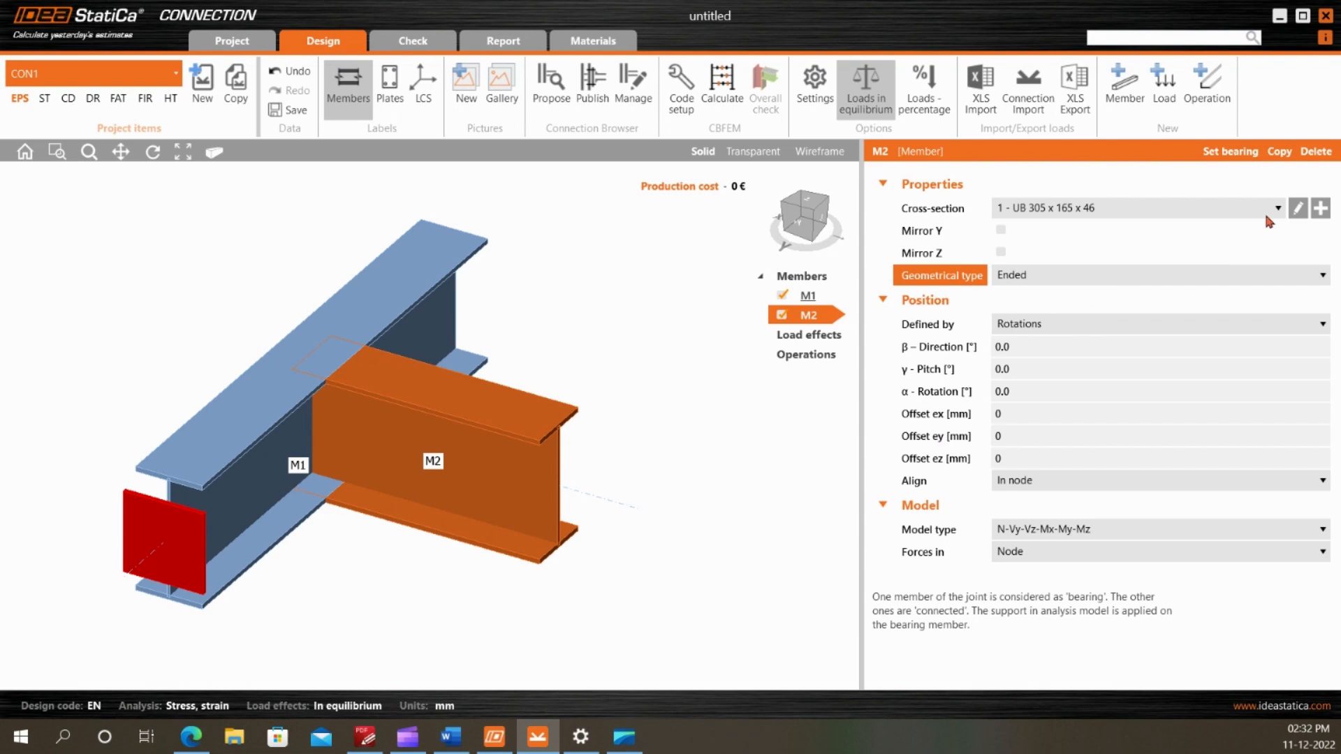
# Assign a new rolled I-section UB 254 x 146 x 37 to the second member, matching the secondary beam in the PDF drawing
pyautogui.click(1320, 209)
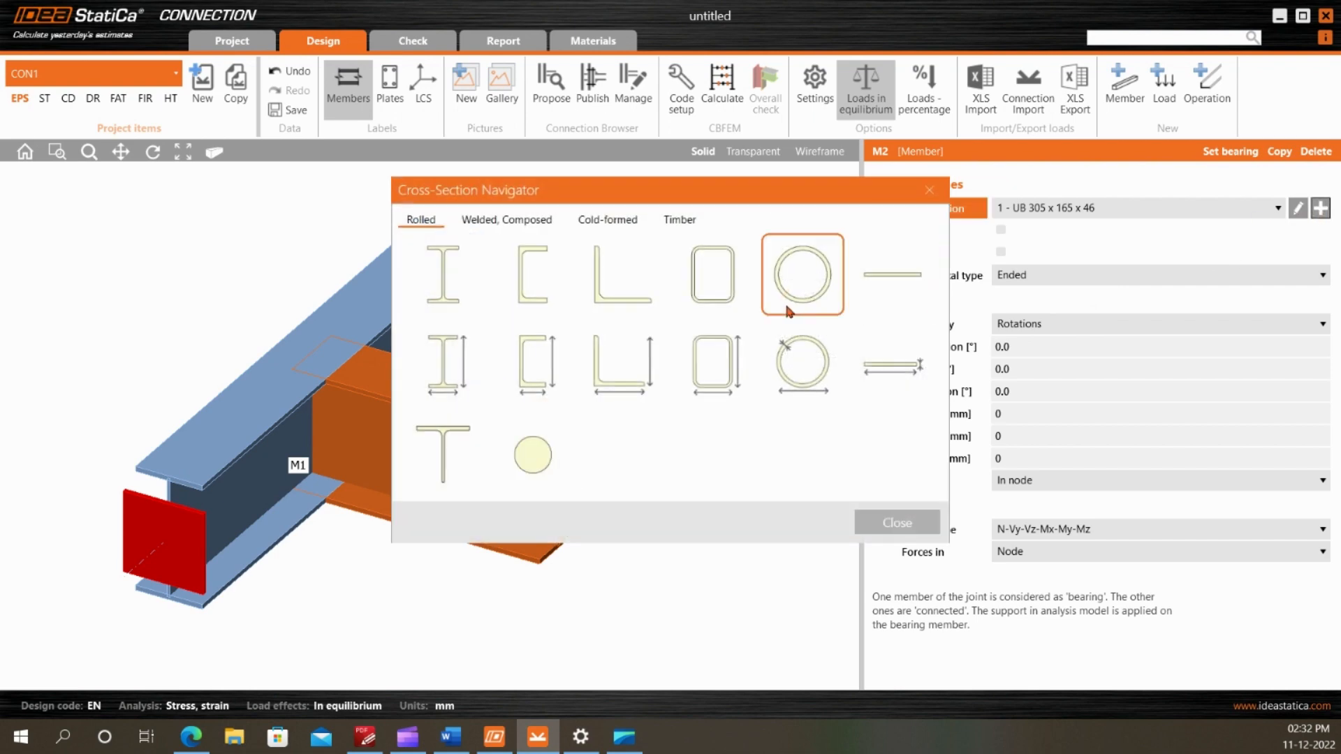
pyautogui.click(455, 275)
pyautogui.click(509, 233)
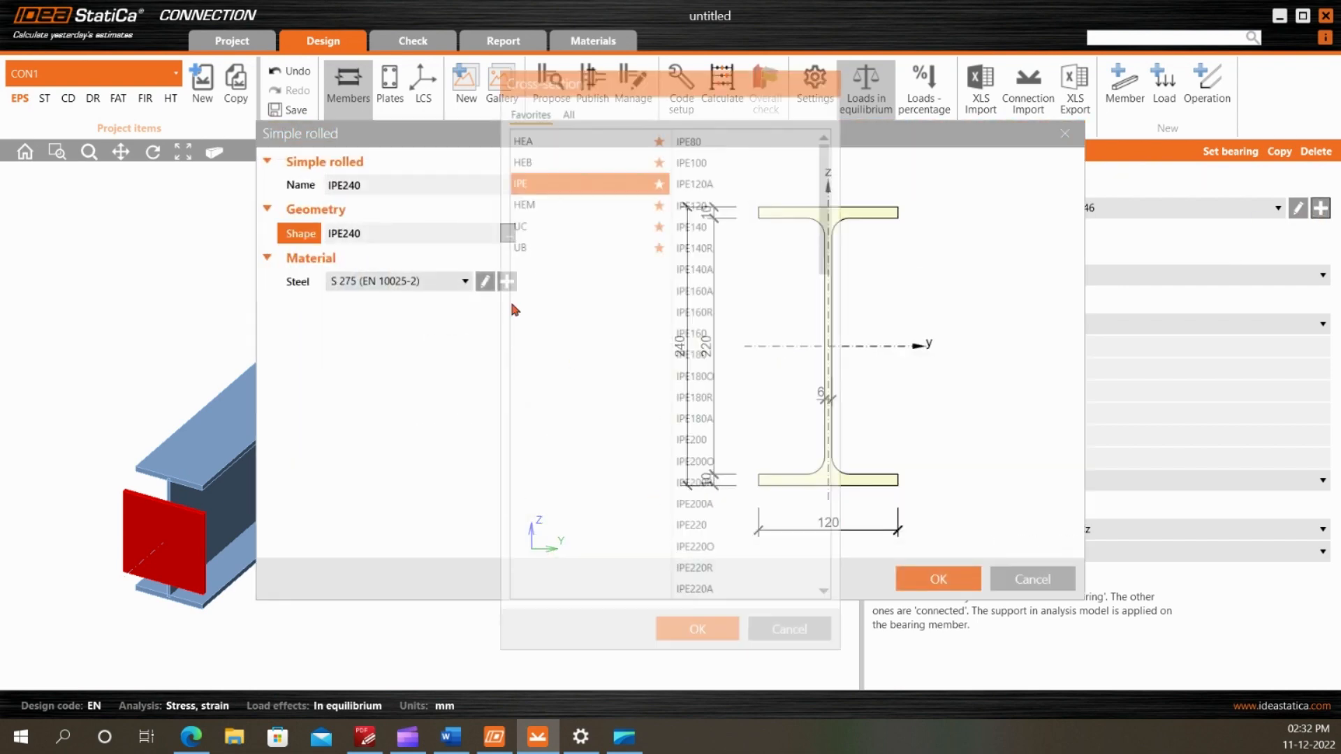
pyautogui.click(563, 251)
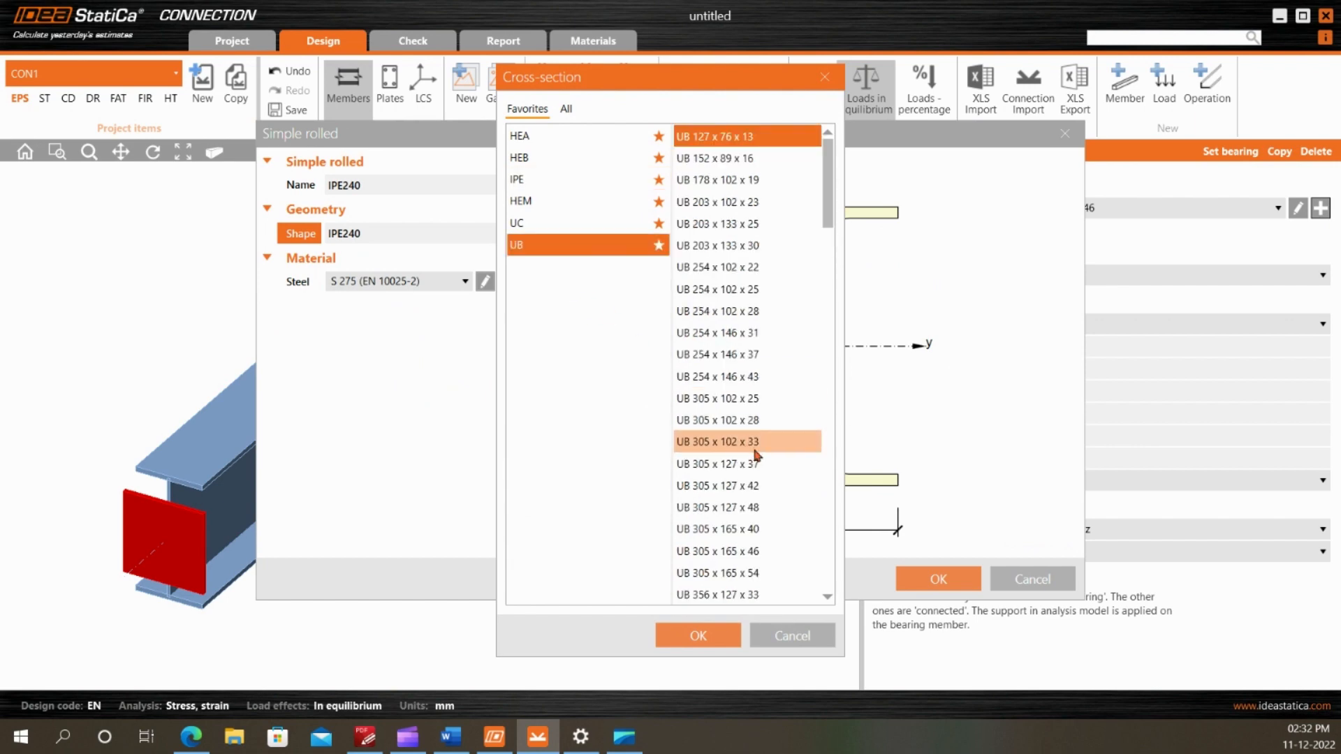
pyautogui.click(365, 737)
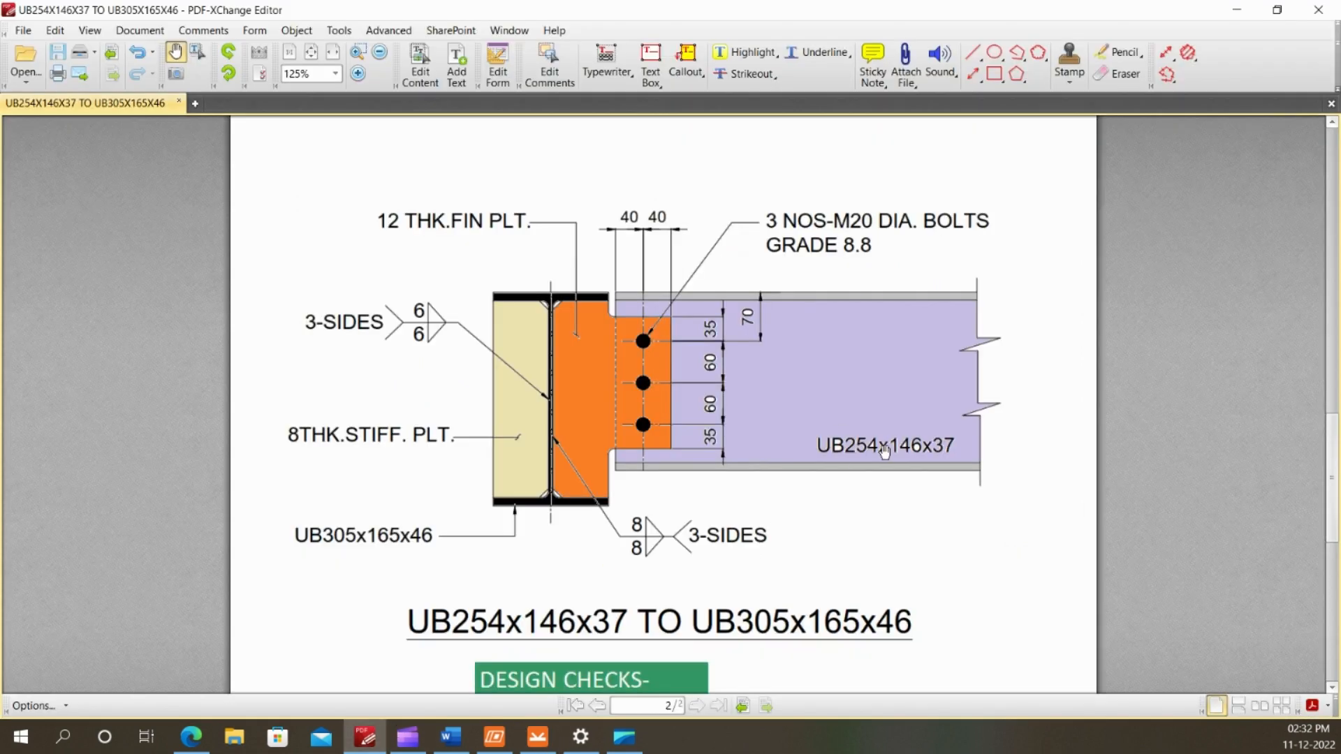
pyautogui.click(538, 736)
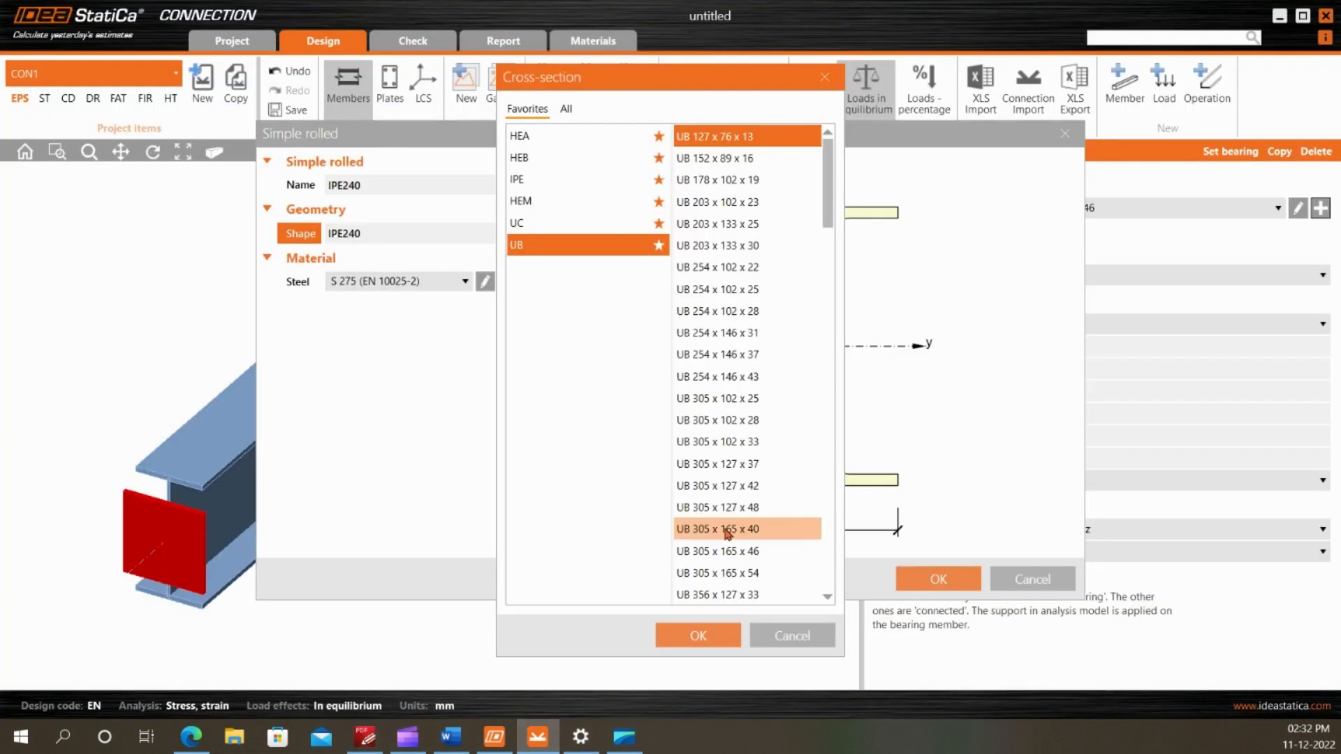
pyautogui.click(744, 354)
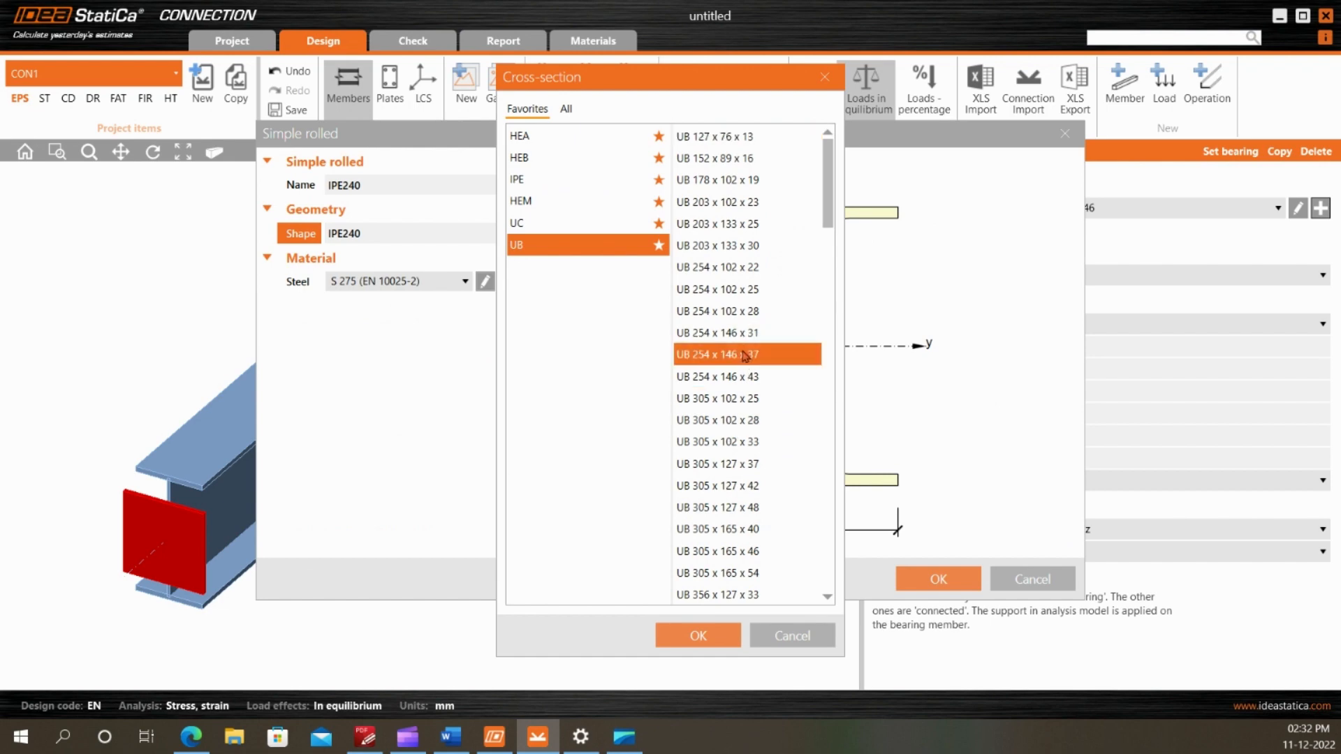
pyautogui.click(713, 637)
pyautogui.click(929, 581)
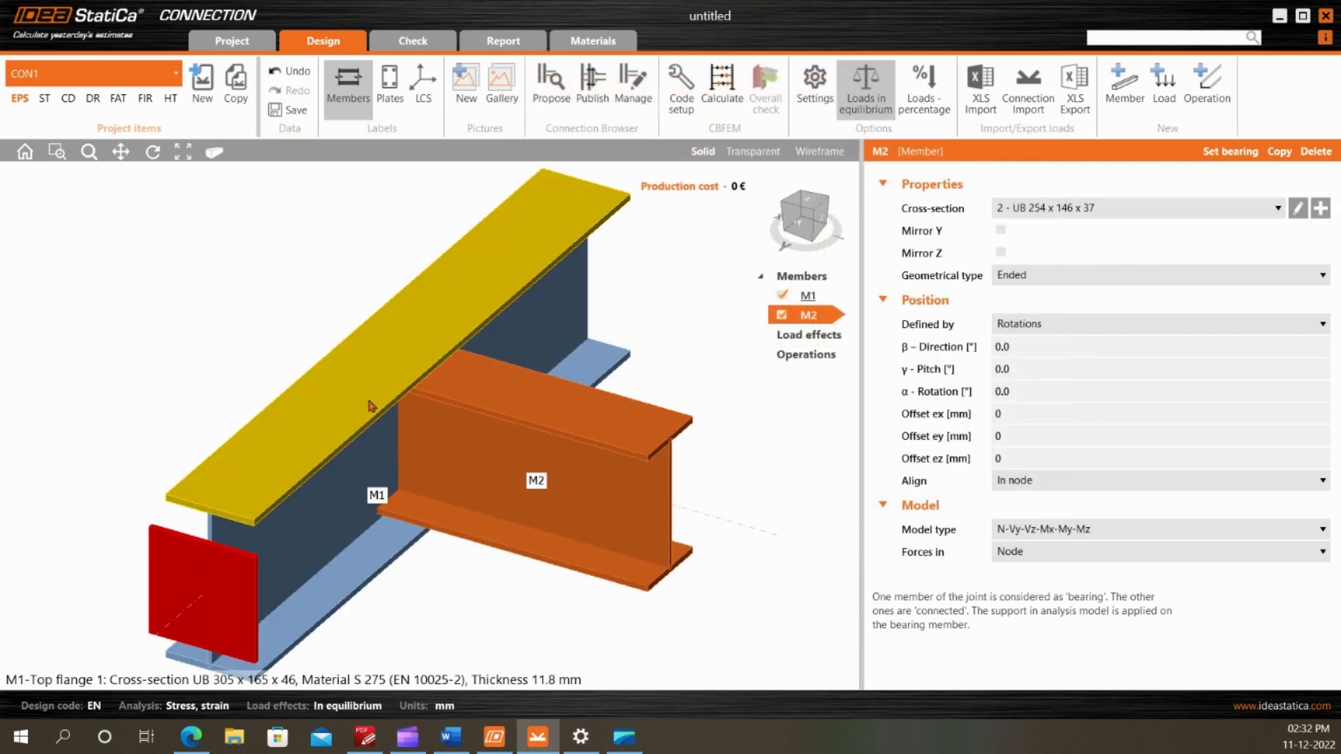
pyautogui.scroll(2, 466, 391)
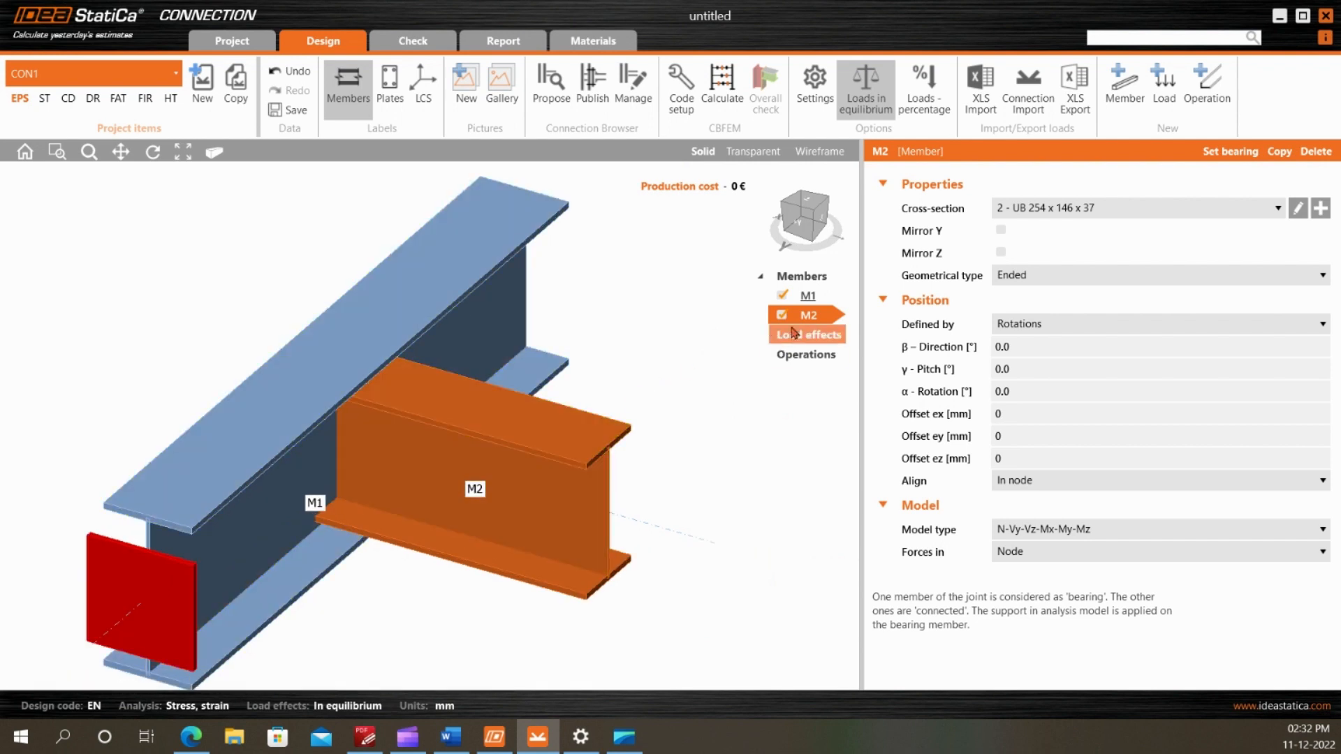
pyautogui.click(153, 152)
pyautogui.moveTo(447, 399); pyautogui.dragTo(454, 342)
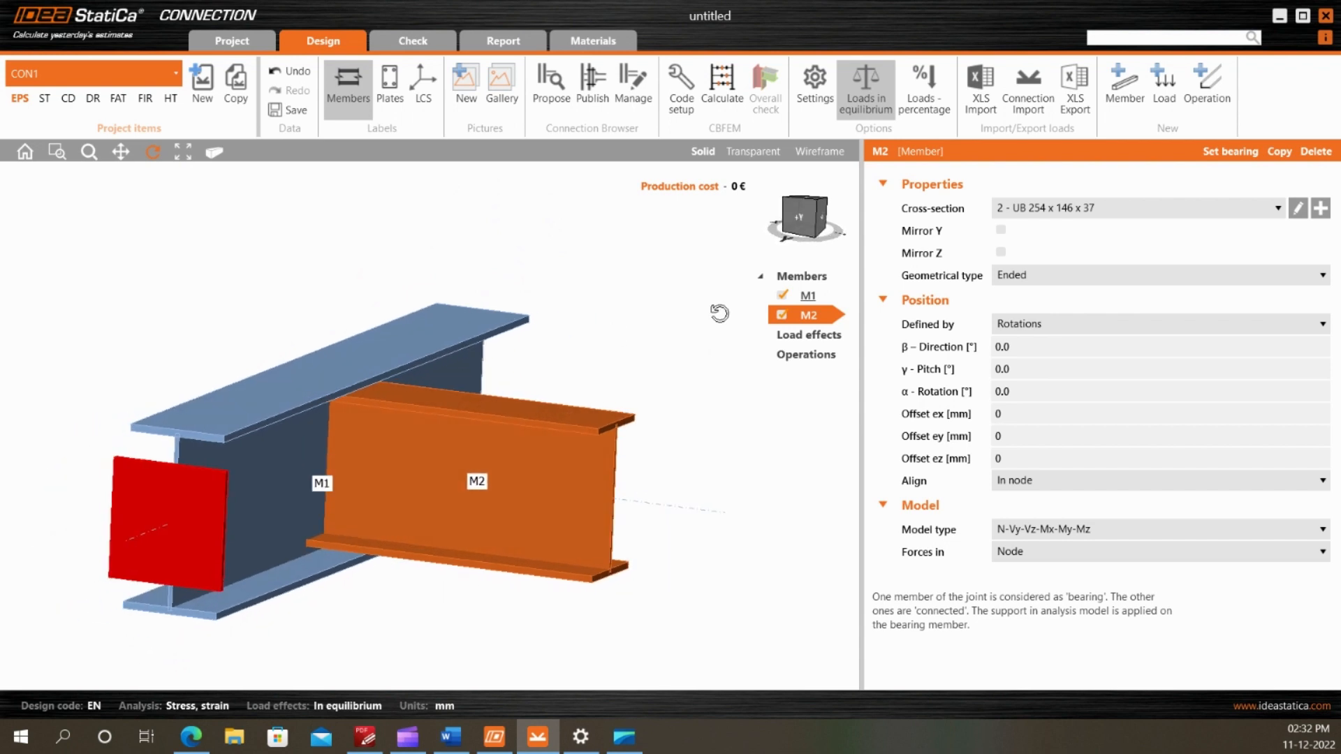
# Show the joint in transparent display from the side and examine the top flange levels of both members
pyautogui.click(800, 218)
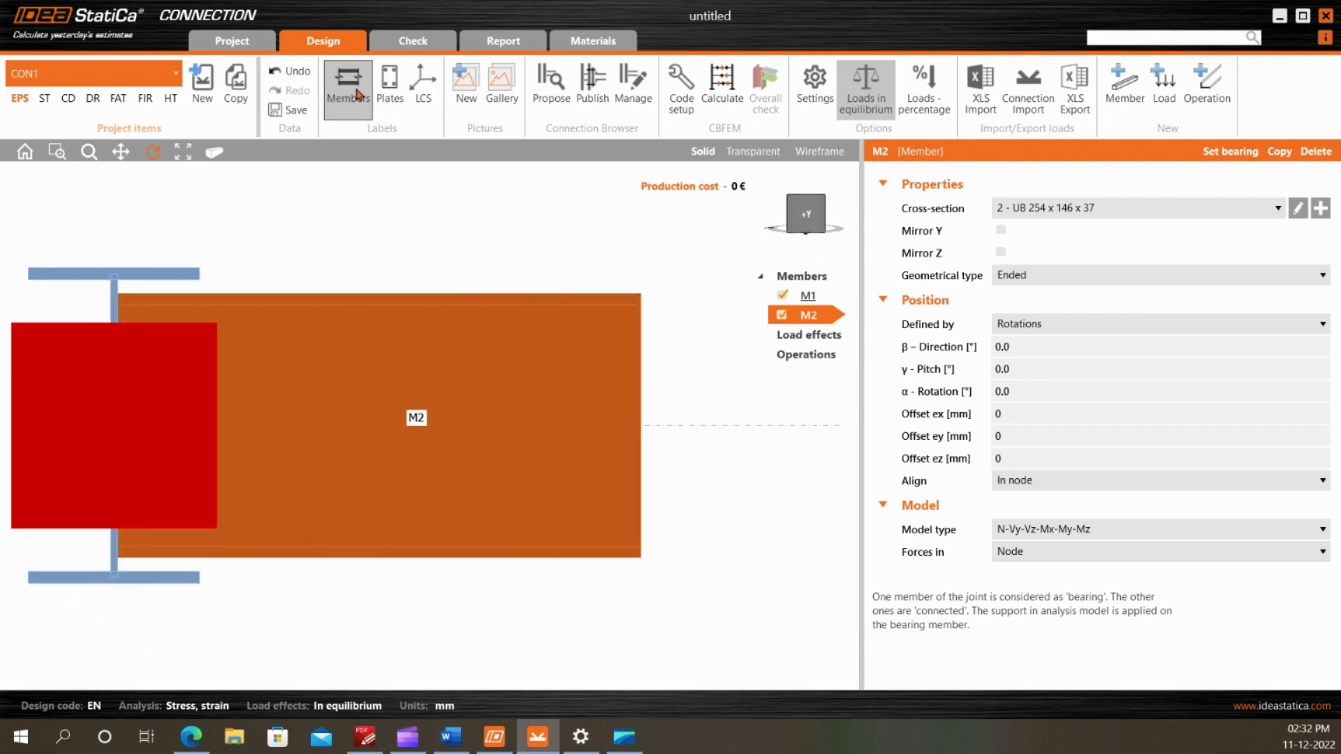
pyautogui.click(756, 152)
pyautogui.scroll(-2, 679, 317)
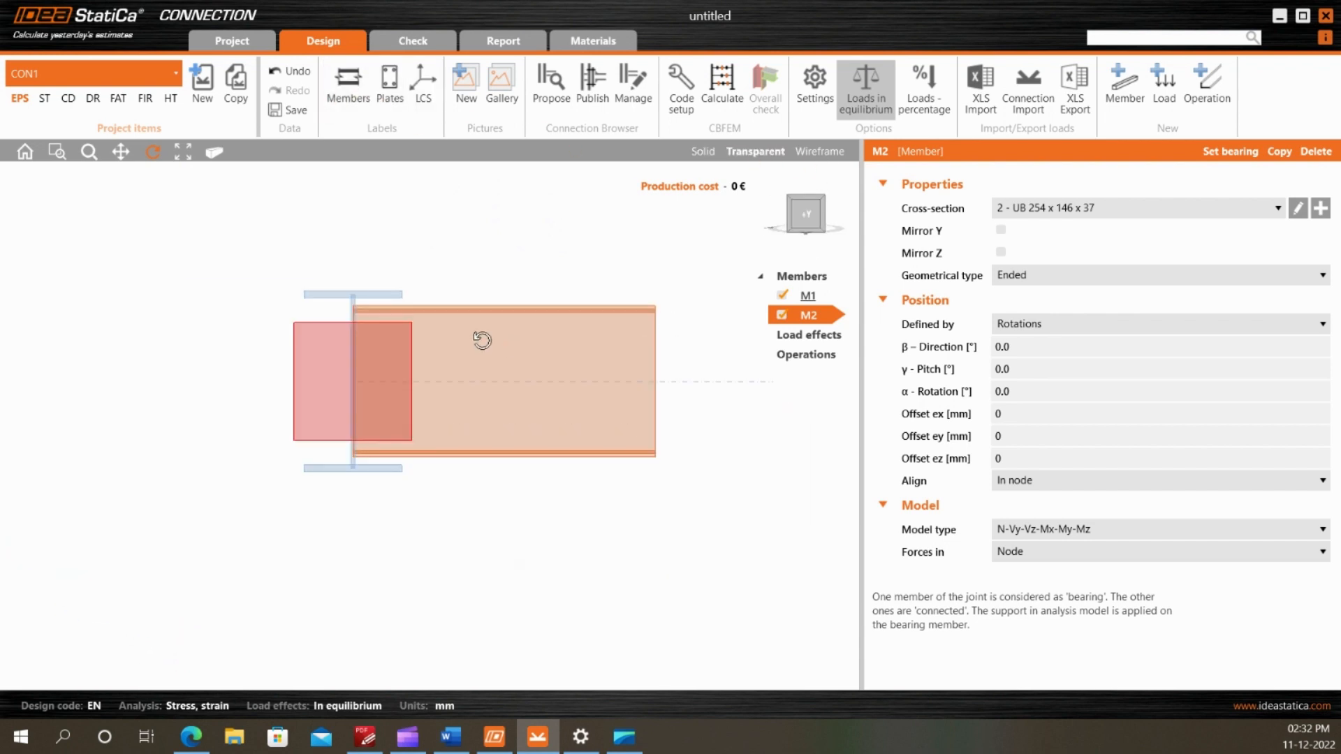
pyautogui.scroll(2, 324, 316)
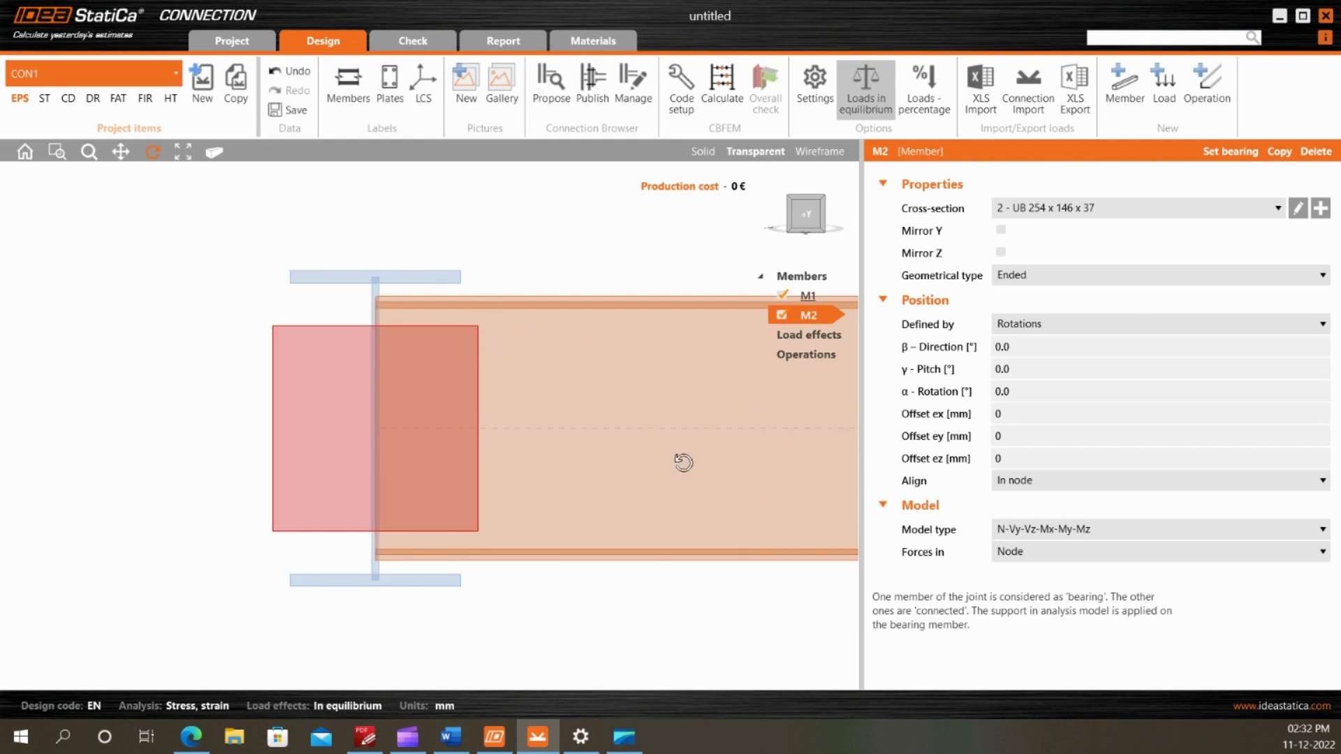
pyautogui.scroll(-1, 290, 365)
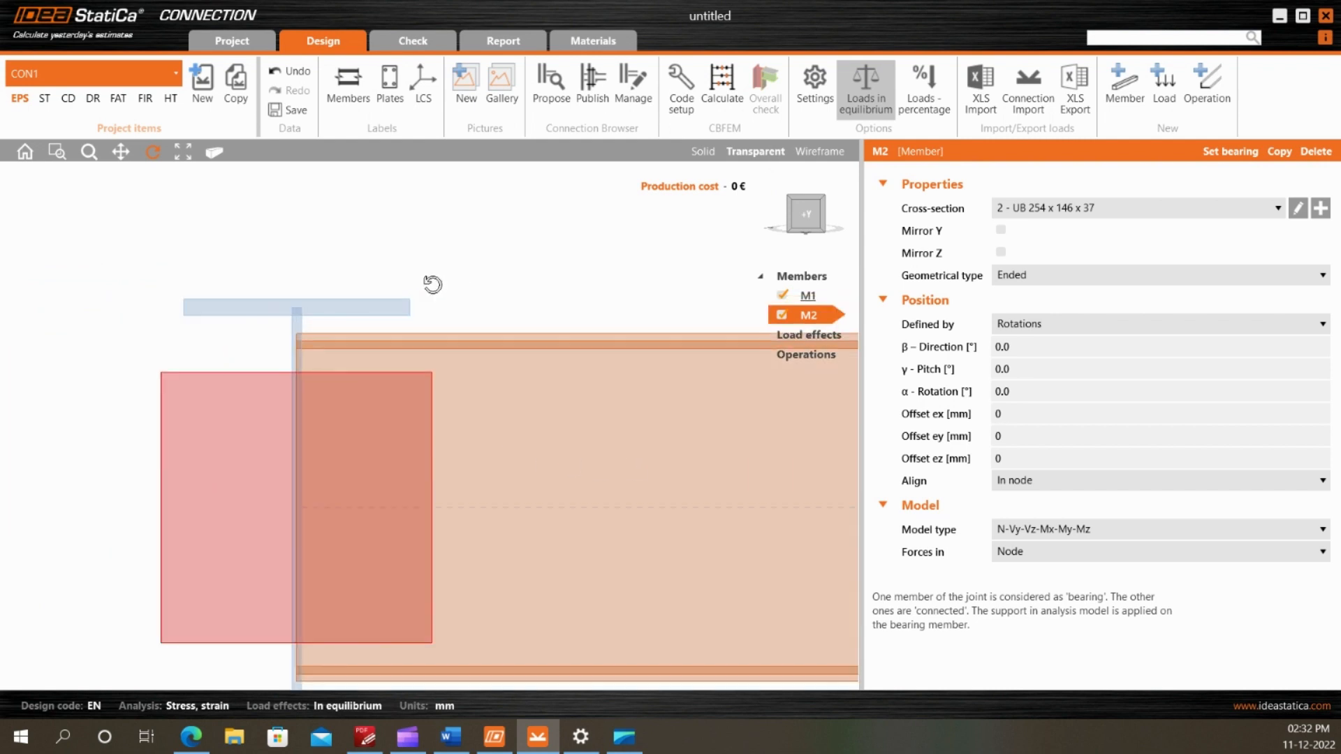
pyautogui.scroll(2, 434, 284)
pyautogui.scroll(-1, 276, 313)
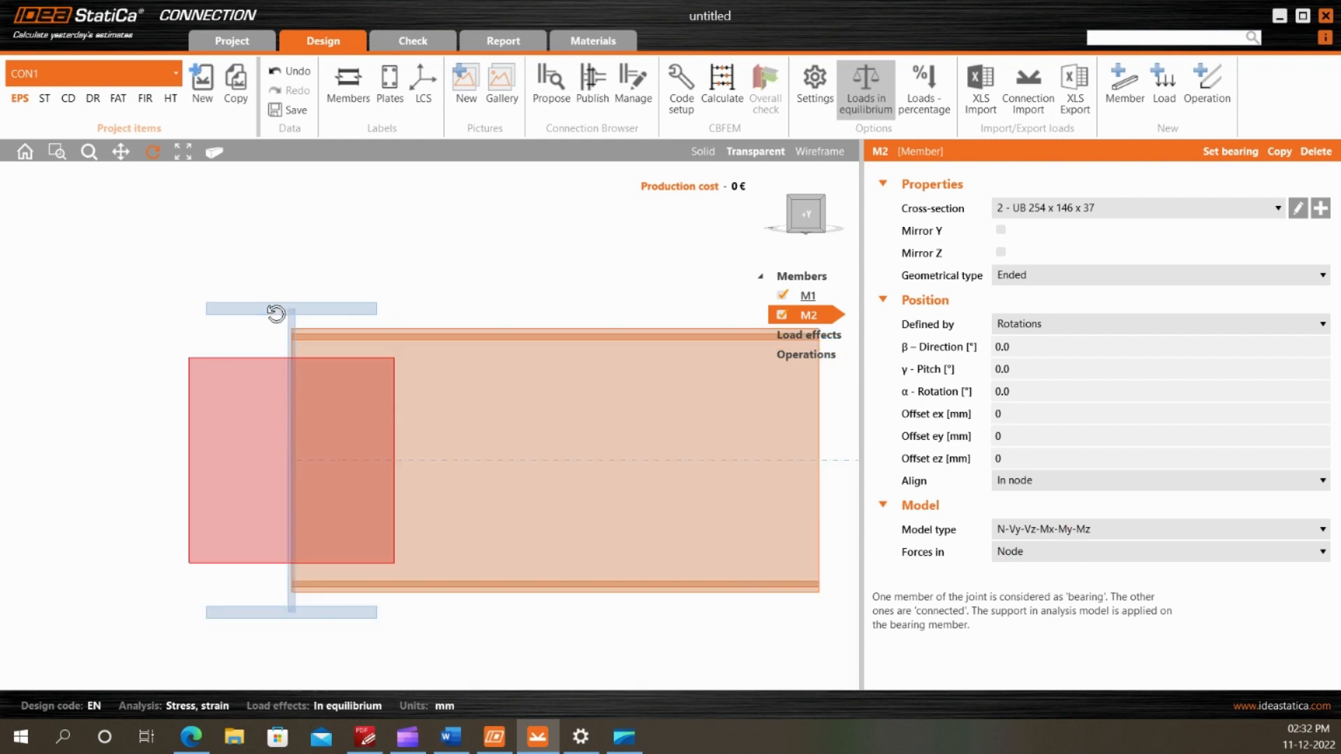
# Align the secondary beam to member plate, with its Top flange 1 related to Top flange 1 of the main beam
pyautogui.click(1058, 483)
pyautogui.click(1040, 516)
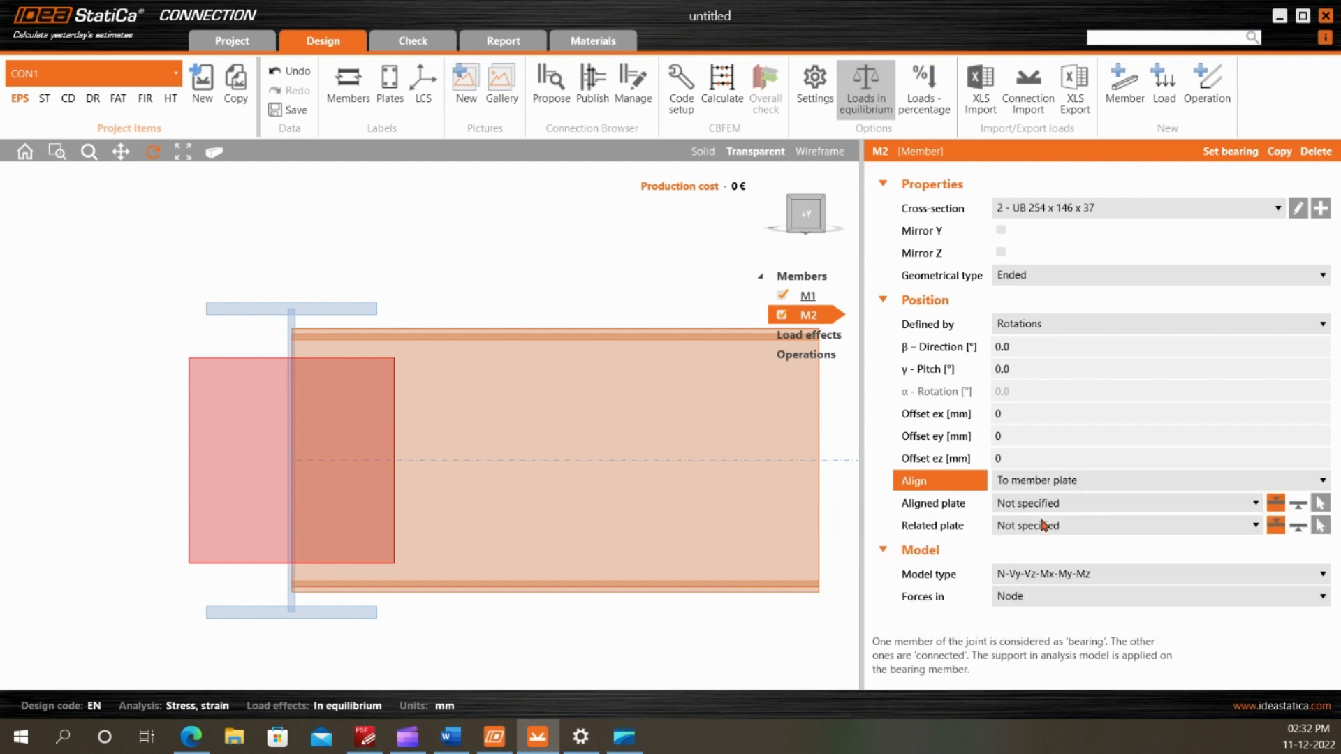
pyautogui.click(1045, 509)
pyautogui.click(1044, 551)
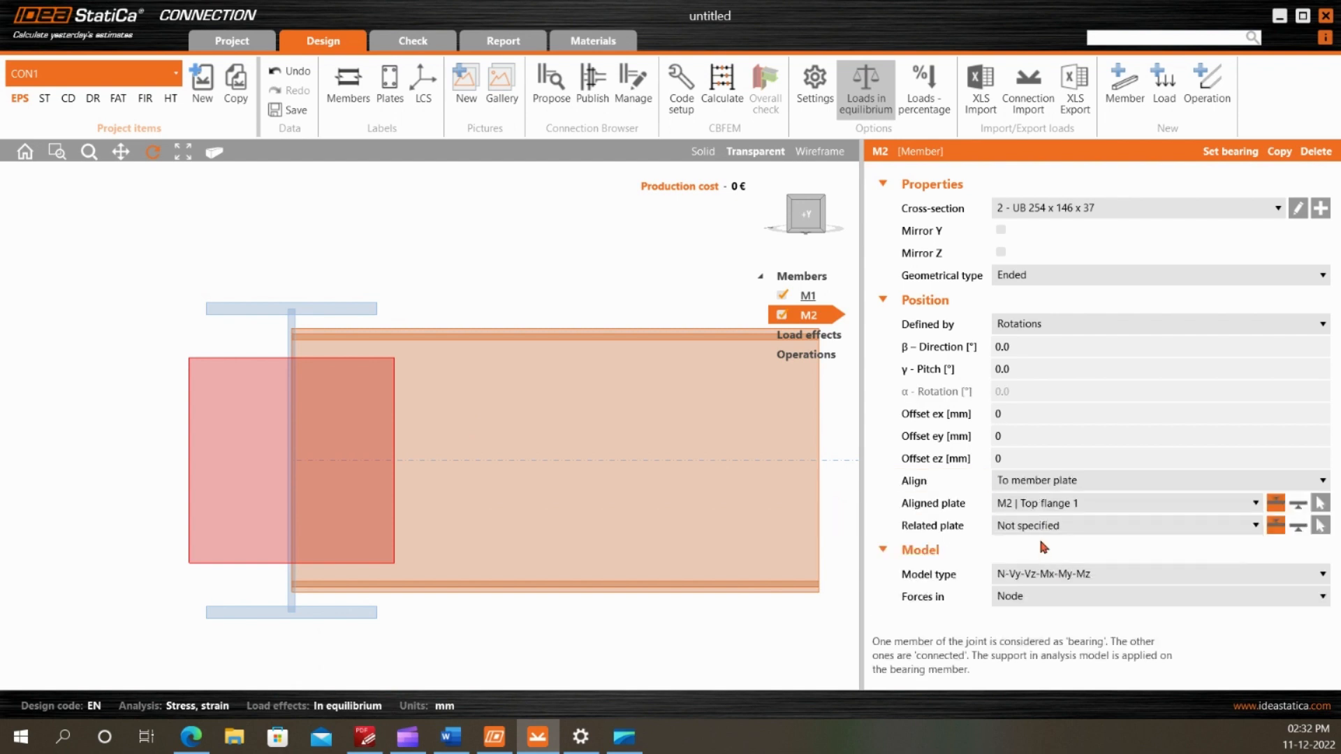
pyautogui.click(1043, 528)
pyautogui.click(1037, 574)
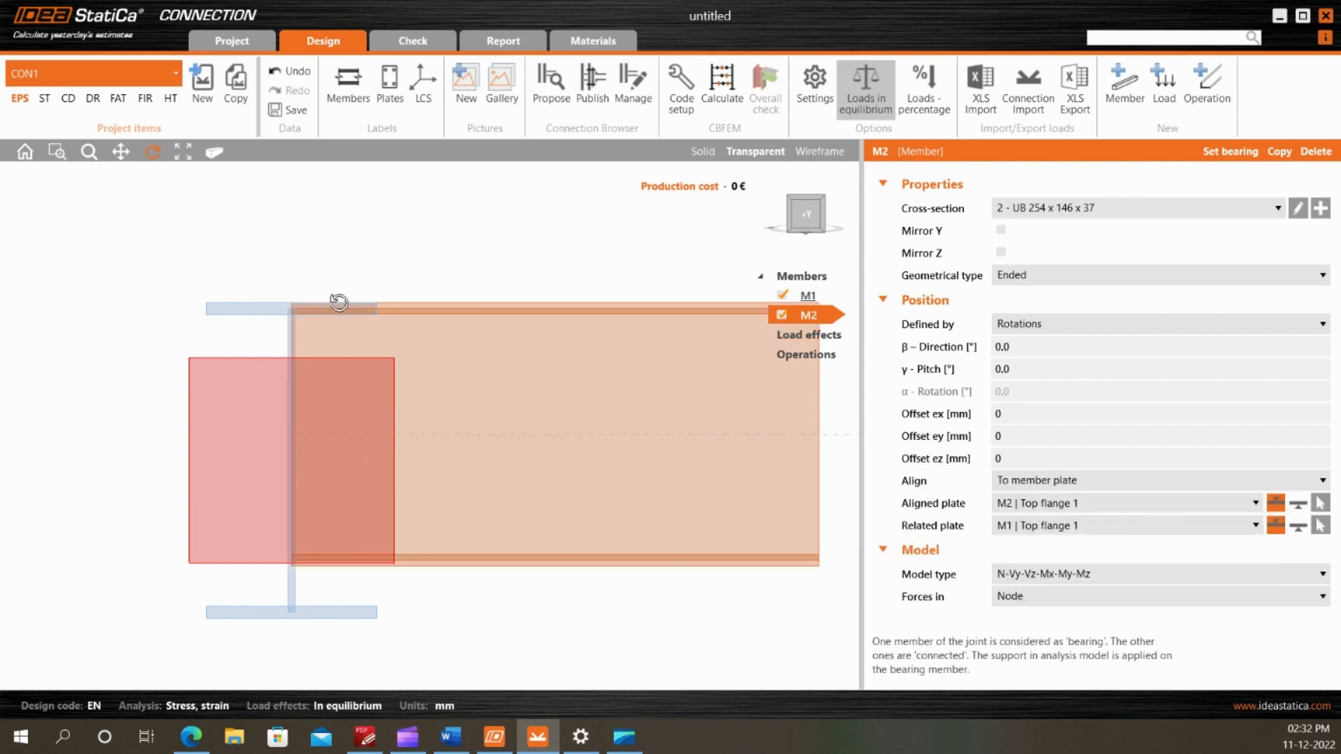
# Examine the top flange corner in close-up to check that both beams' top faces are flush
pyautogui.scroll(3, 339, 304)
pyautogui.scroll(1, 266, 345)
pyautogui.scroll(-1, 413, 298)
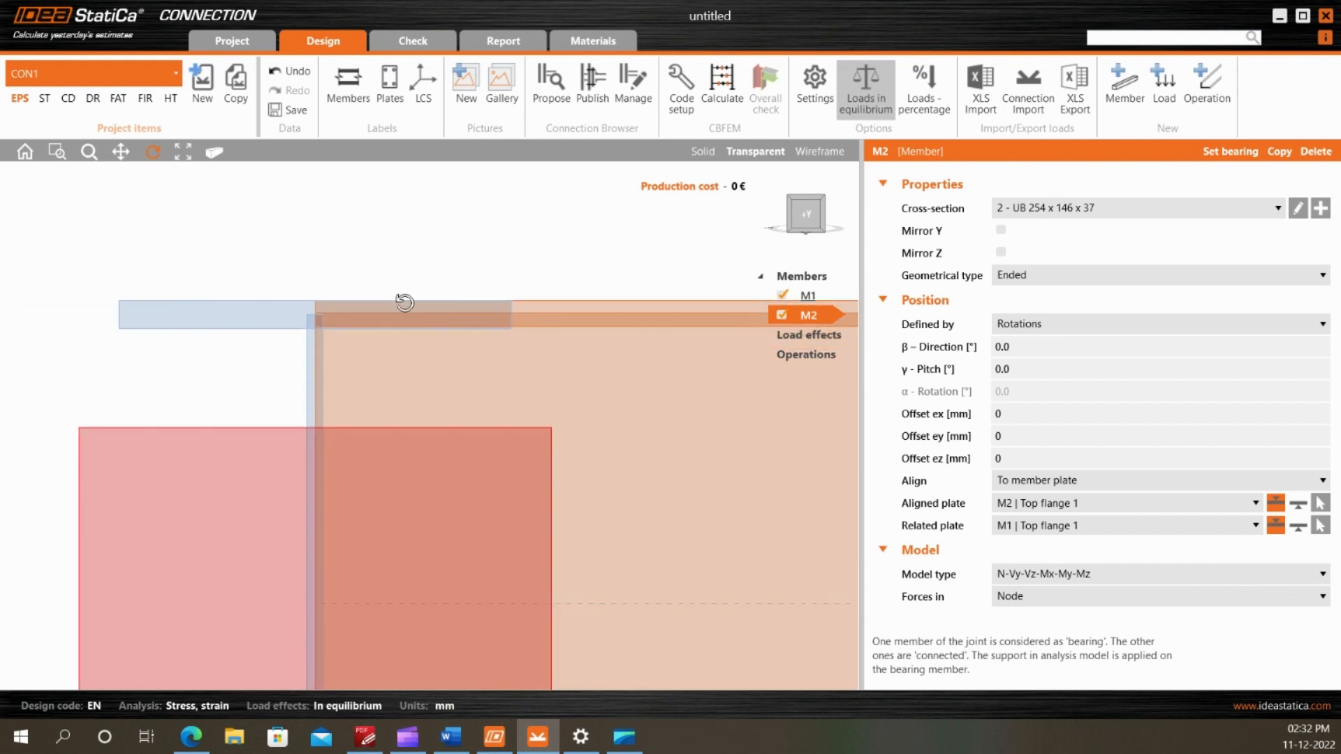
pyautogui.scroll(1, 322, 338)
pyautogui.scroll(-2, 295, 229)
pyautogui.scroll(2, 295, 234)
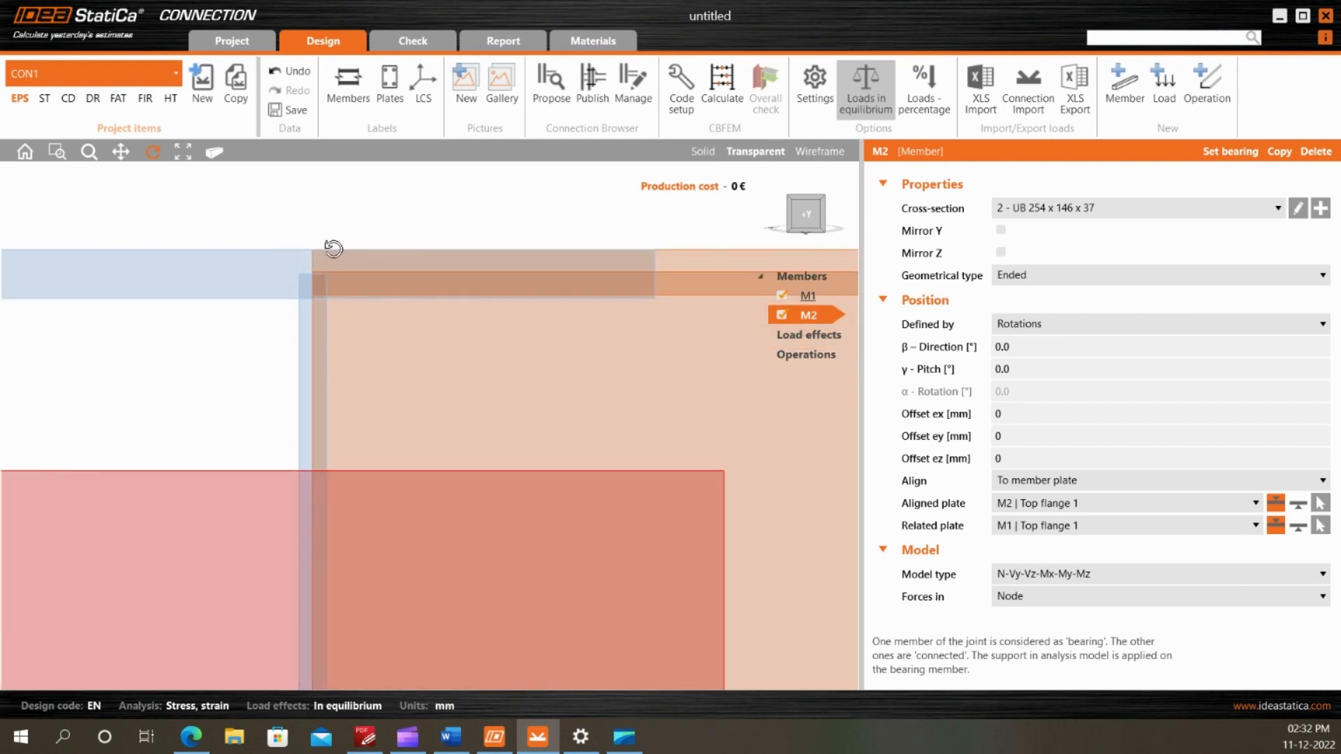
pyautogui.scroll(-3, 325, 283)
pyautogui.scroll(-2, 326, 283)
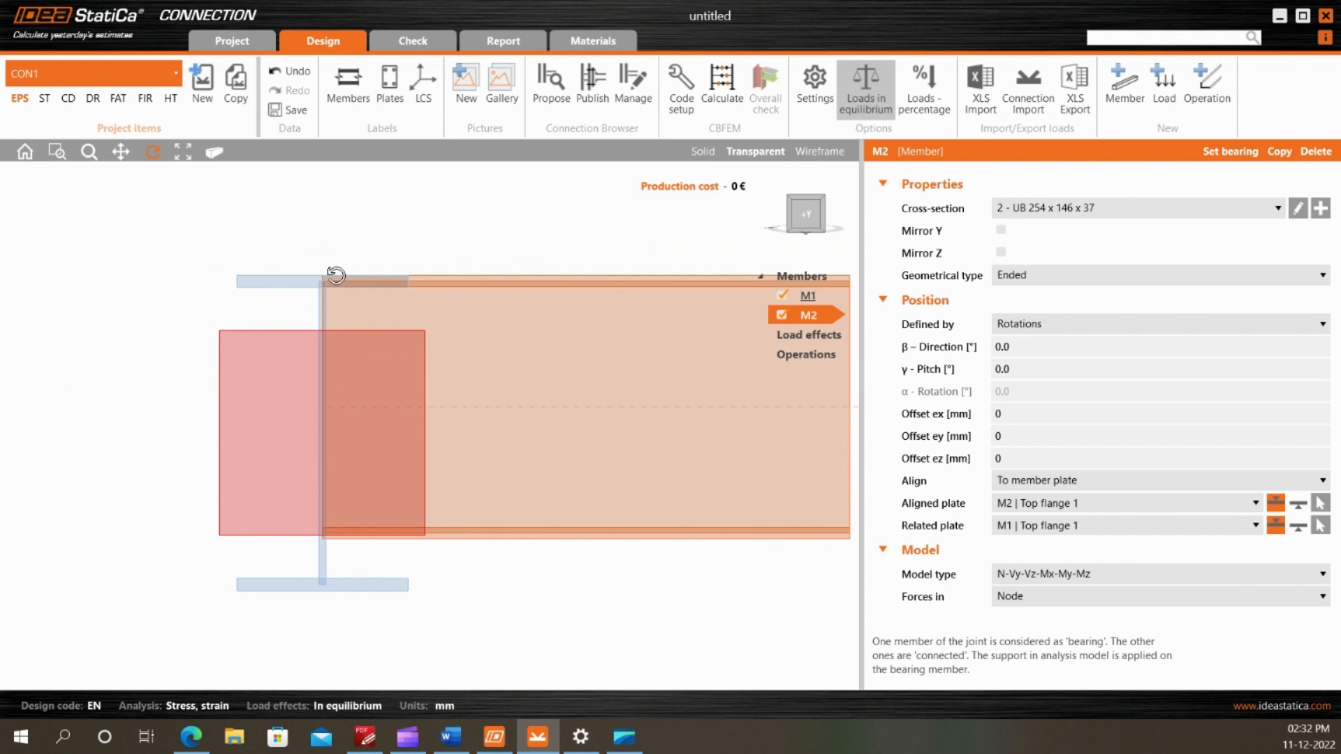
# Return the model to solid display and inspect the aligned beams in 3D from several directions
pyautogui.moveTo(392, 374); pyautogui.dragTo(741, 180)
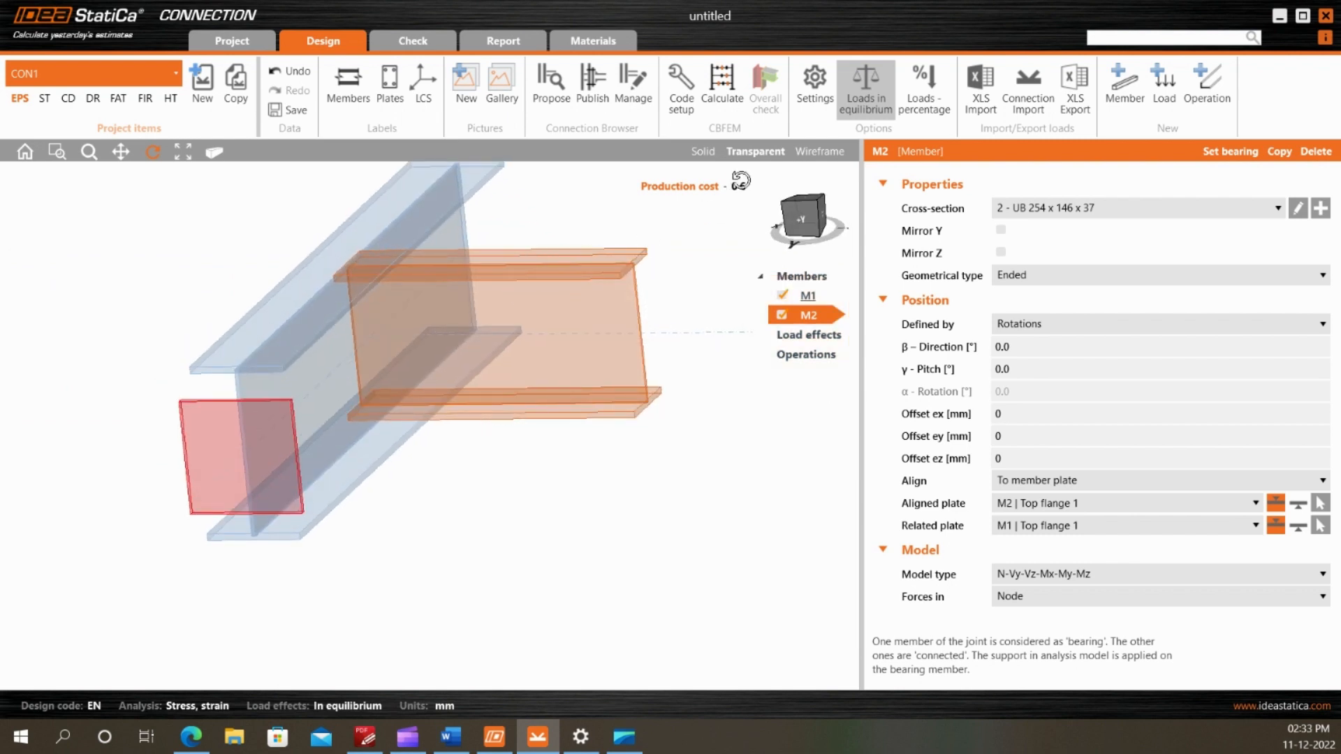
pyautogui.click(702, 151)
pyautogui.moveTo(427, 247); pyautogui.dragTo(541, 258)
pyautogui.moveTo(311, 544); pyautogui.dragTo(244, 490)
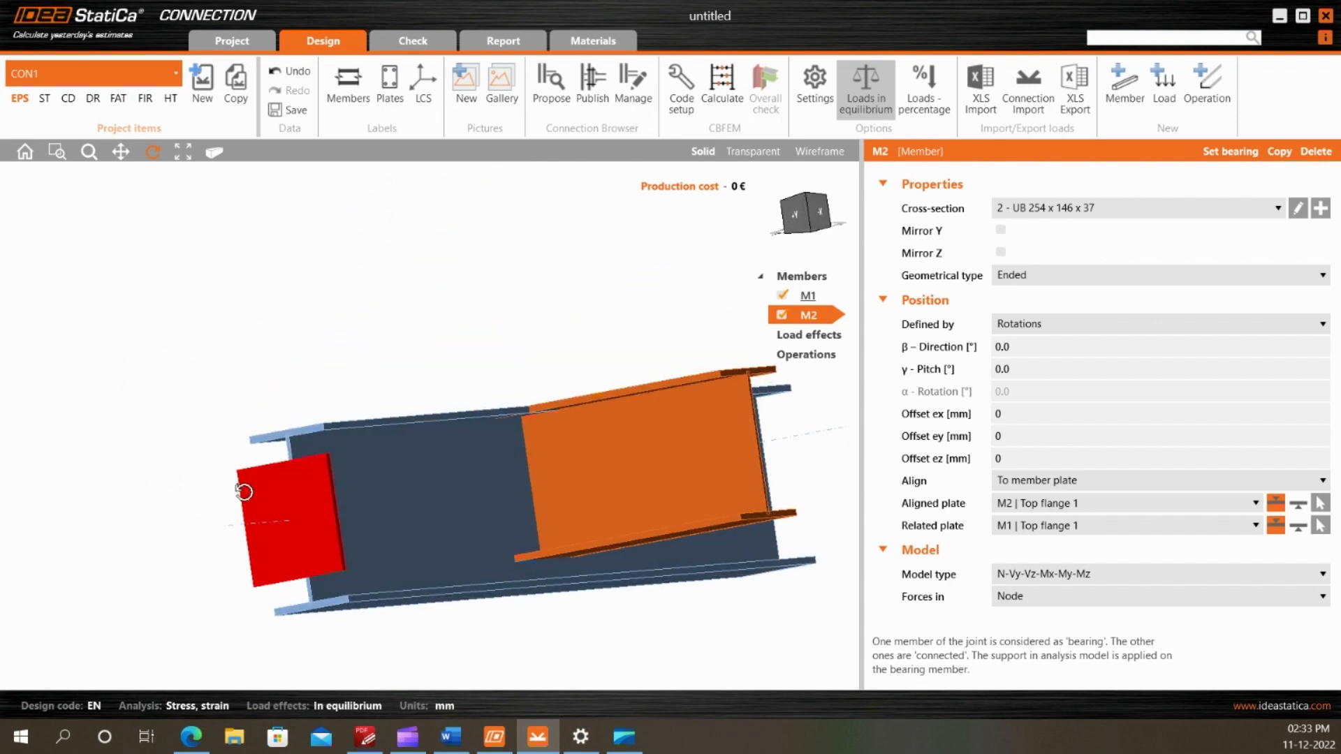
pyautogui.scroll(-3, 312, 400)
pyautogui.moveTo(524, 387); pyautogui.dragTo(551, 425)
pyautogui.scroll(1, 485, 423)
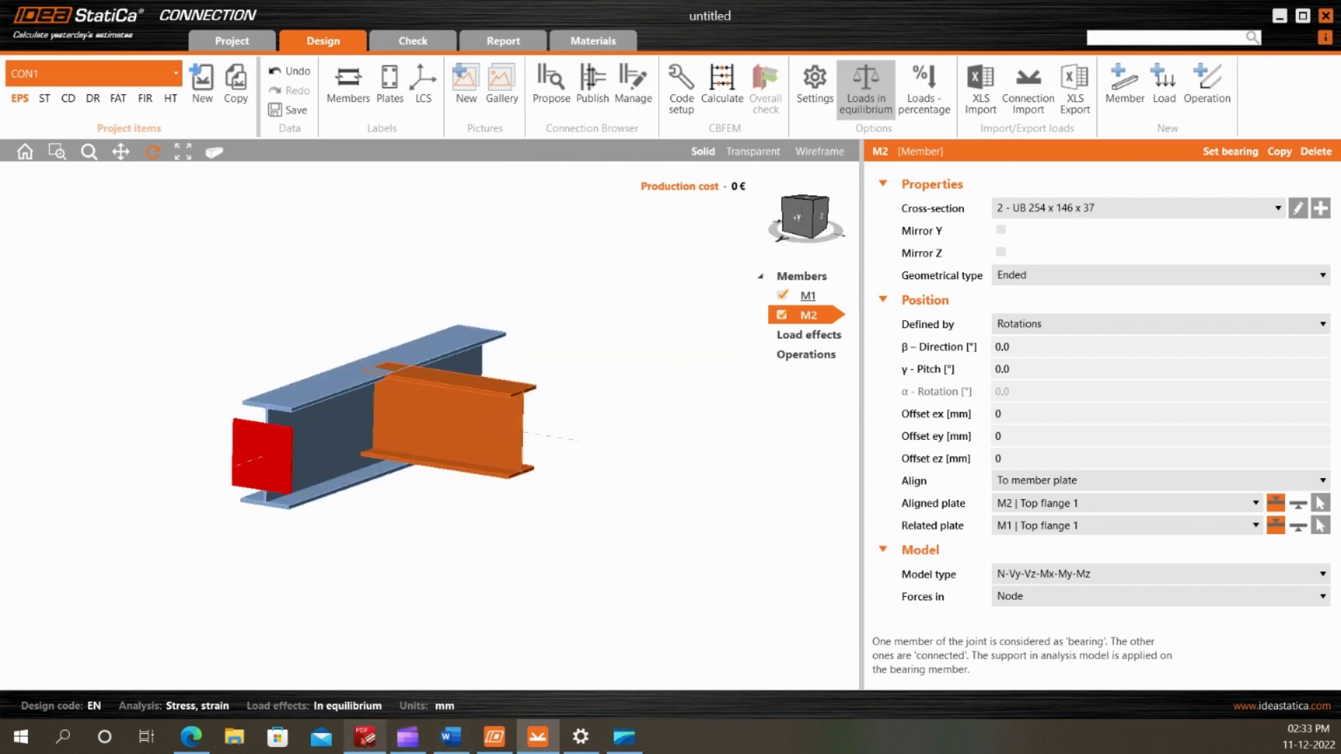
# Consult the fin plate detail in the PDF drawing, then add a Stiffeners operation to the joint in IDEA StatiCa
pyautogui.click(365, 737)
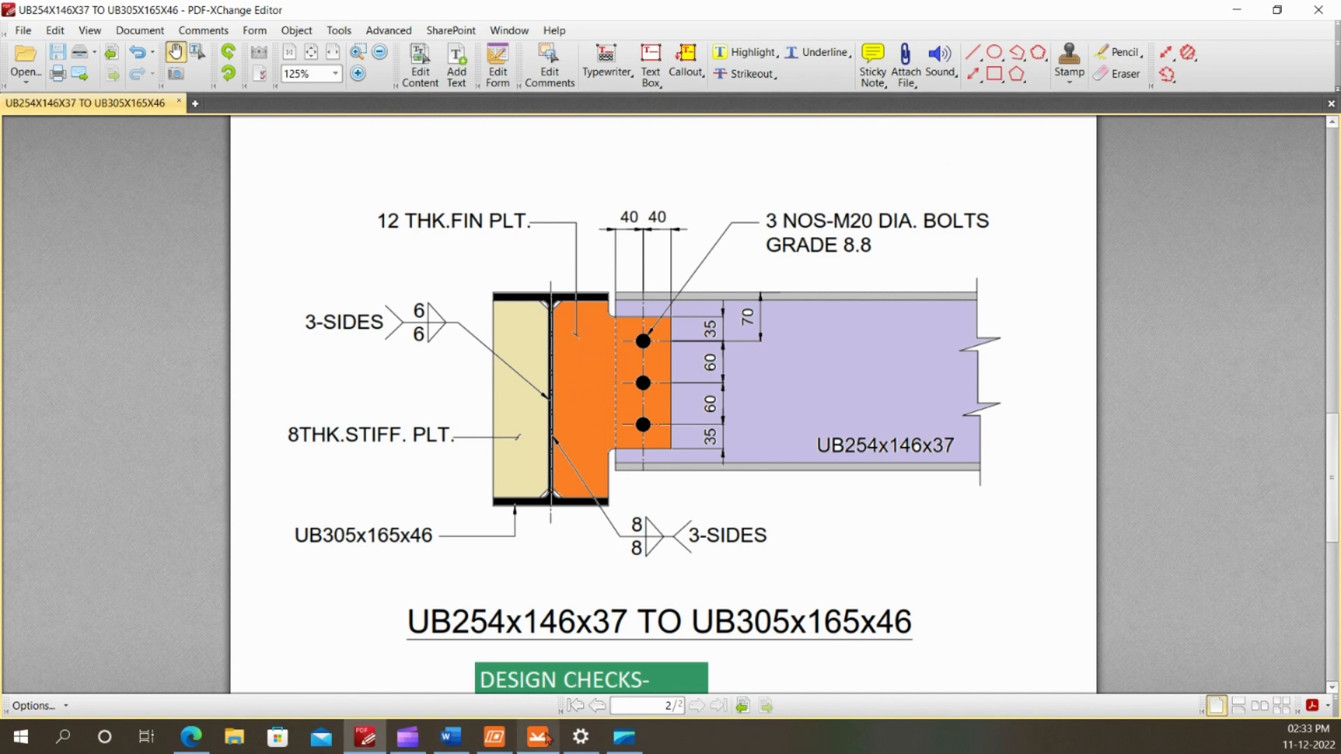
pyautogui.click(538, 737)
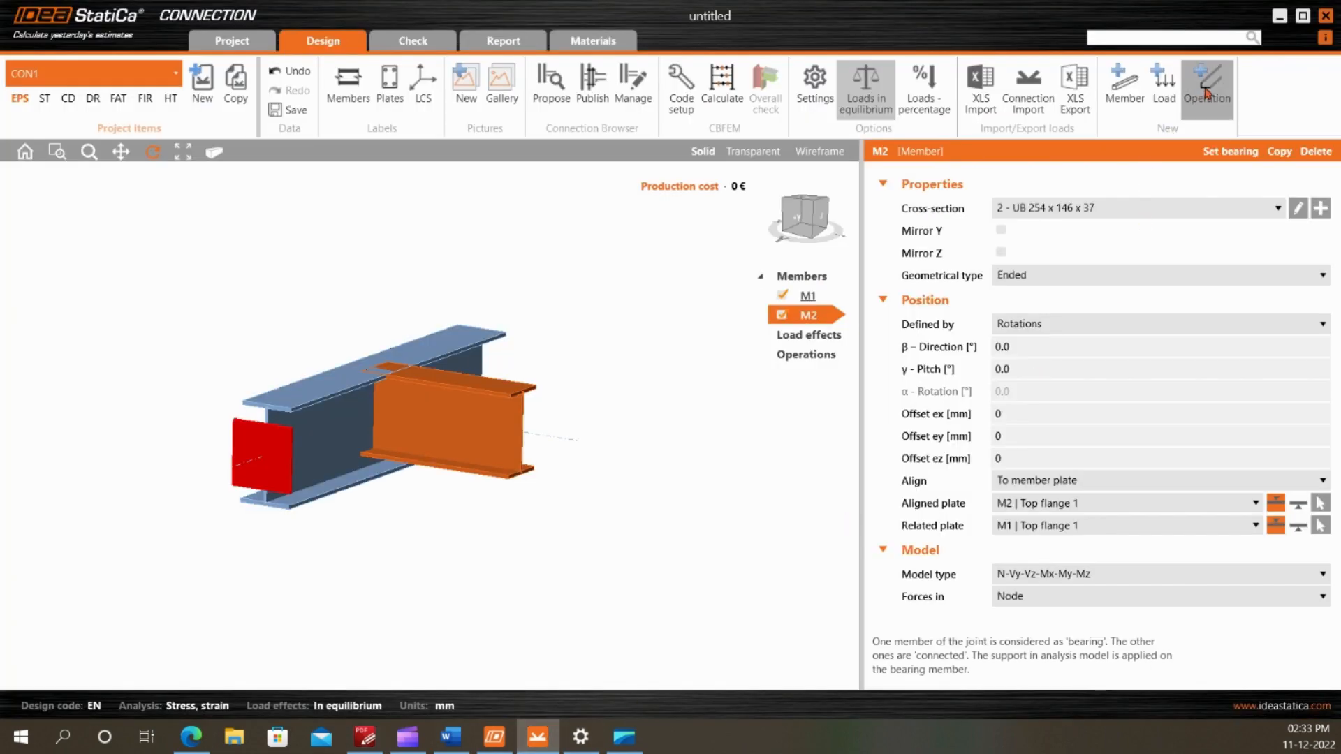
pyautogui.click(1206, 83)
pyautogui.doubleClick(556, 119)
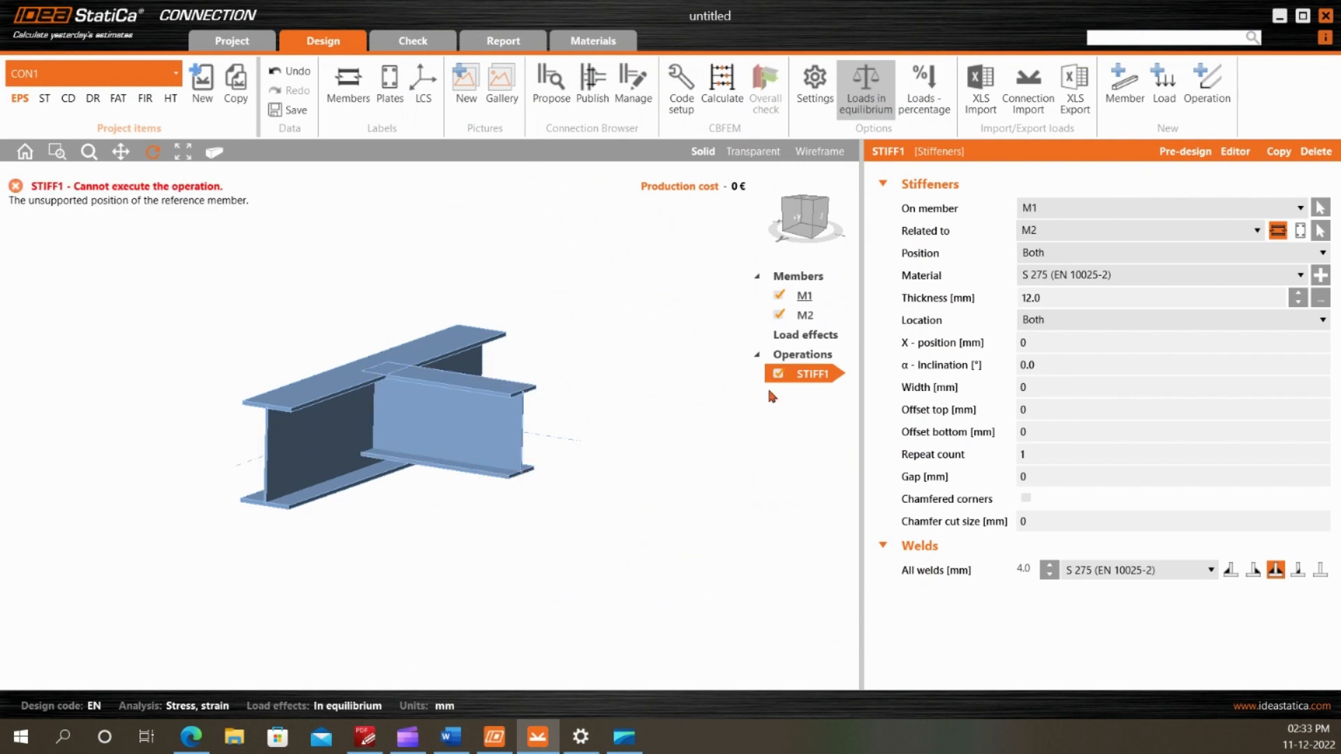
# Set the stiffener's related member to Not specified, keeping it on the main beam M1
pyautogui.scroll(3, 407, 351)
pyautogui.moveTo(399, 440); pyautogui.dragTo(434, 446)
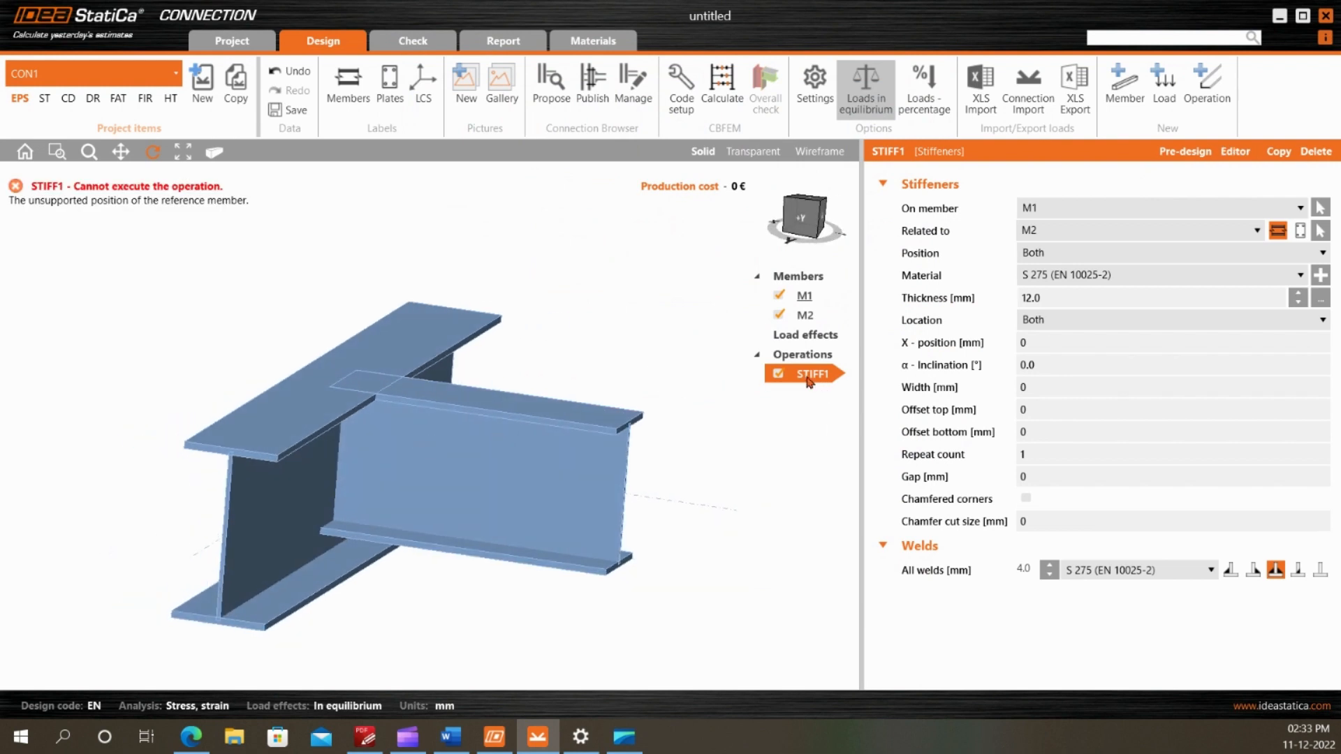
pyautogui.moveTo(410, 508)
pyautogui.mouseDown()
pyautogui.moveTo(470, 515)
pyautogui.moveTo(428, 512)
pyautogui.mouseUp()
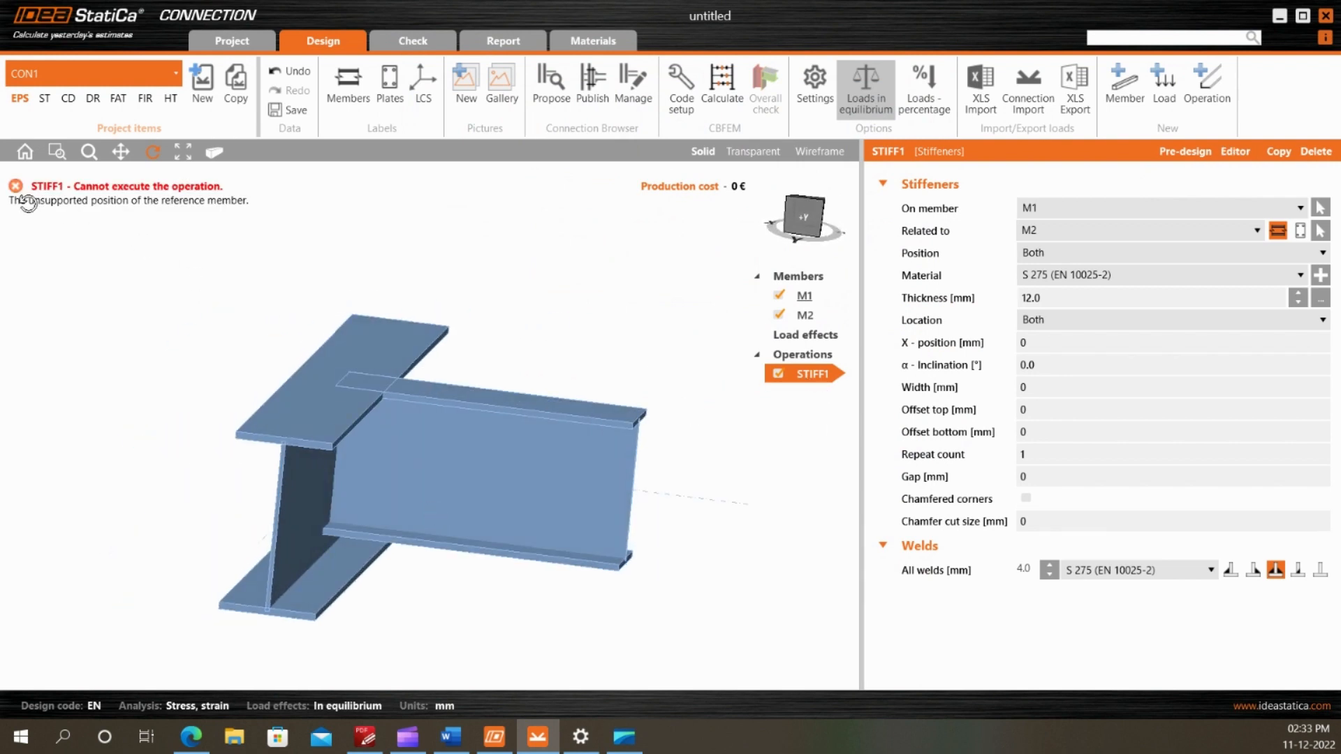
pyautogui.click(1067, 228)
pyautogui.click(1051, 246)
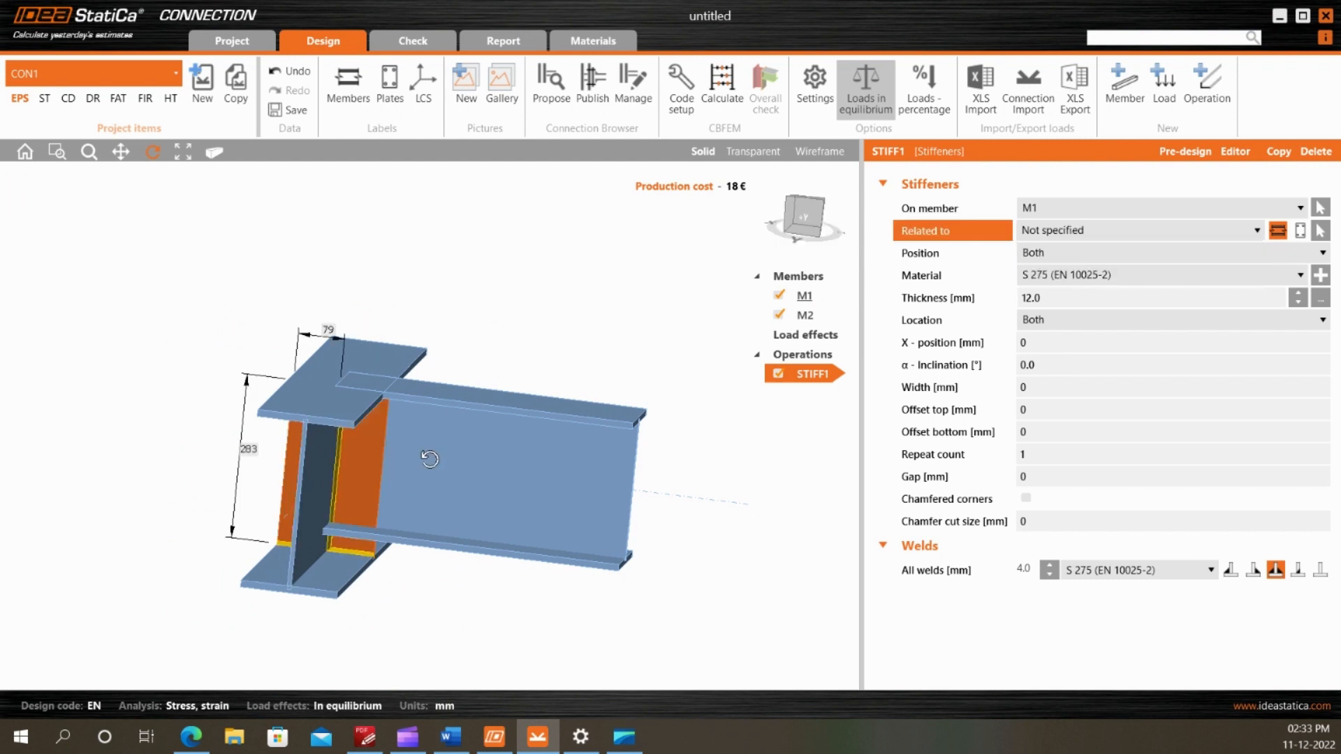
# Inspect the stiffener plates on both sides of the main beam's web and set their location to Front
pyautogui.moveTo(429, 459); pyautogui.dragTo(396, 456)
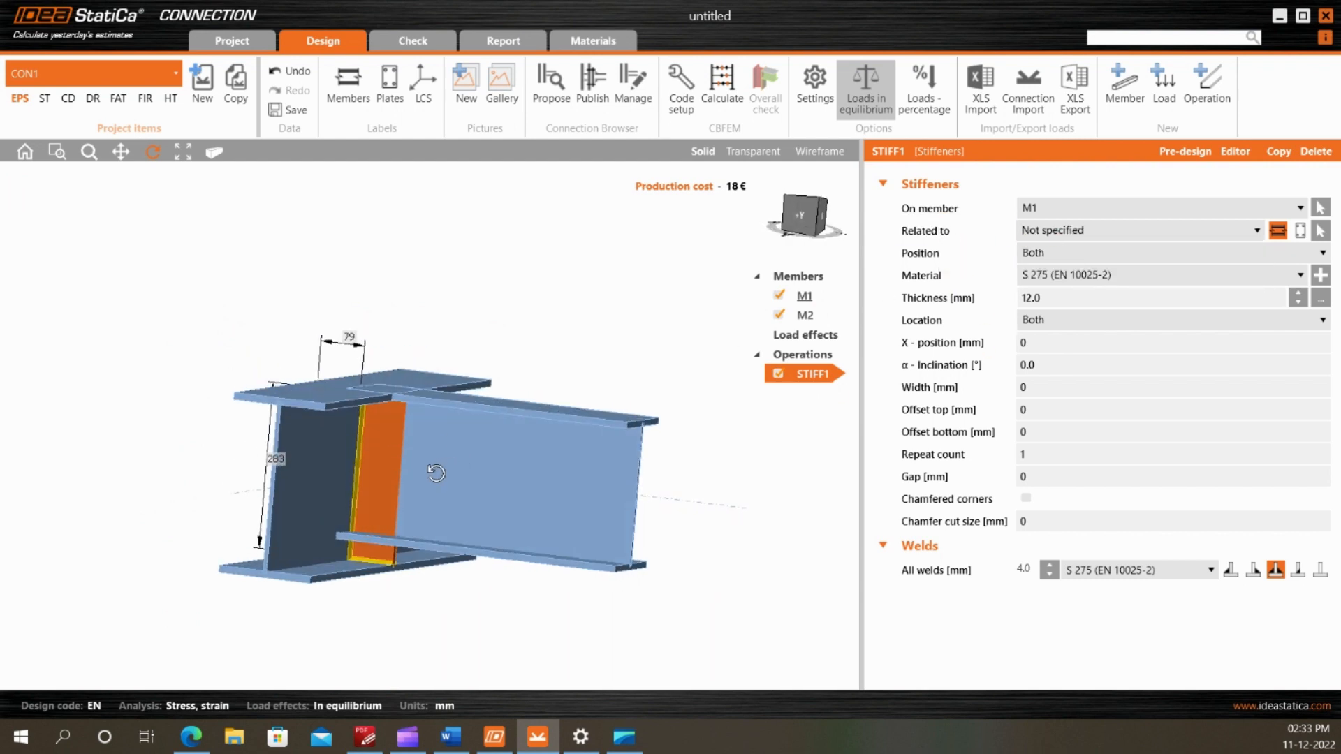
pyautogui.moveTo(428, 519); pyautogui.dragTo(452, 539)
pyautogui.scroll(6, 260, 581)
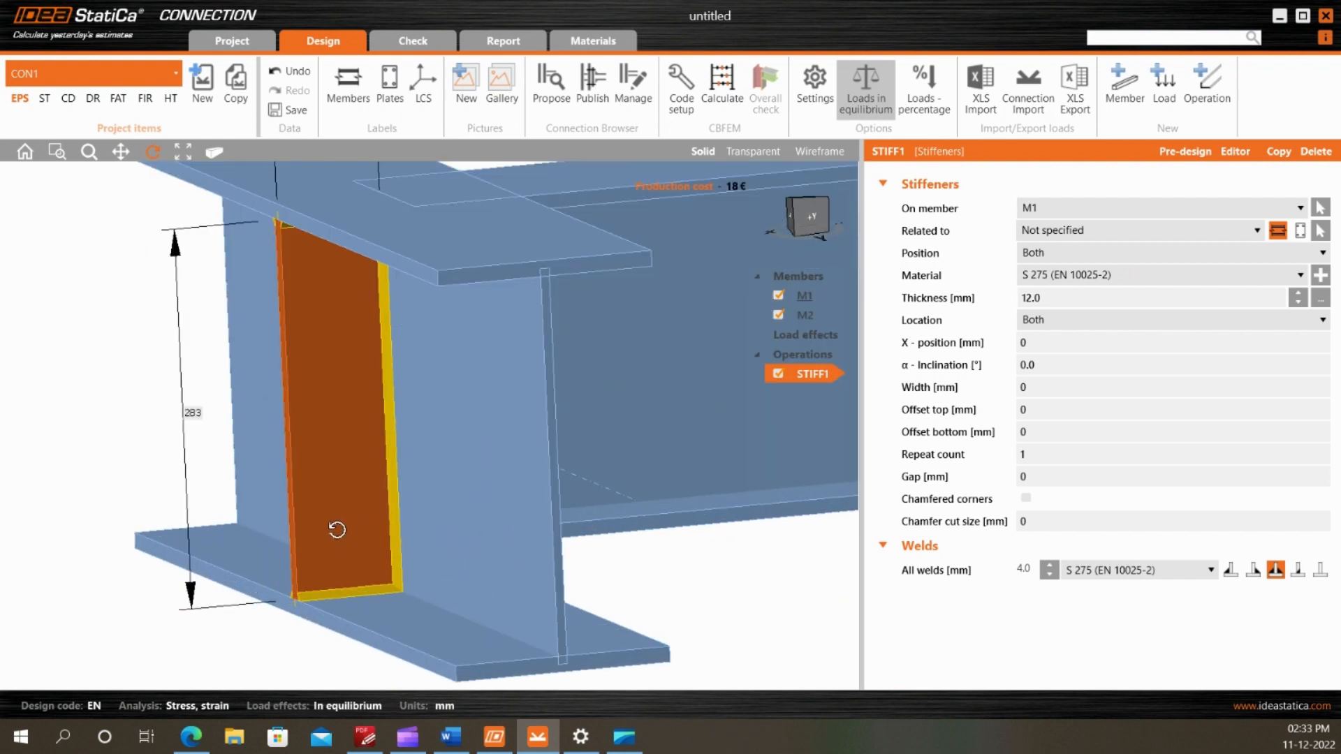
pyautogui.scroll(-6, 368, 472)
pyautogui.moveTo(427, 459); pyautogui.dragTo(377, 447)
pyautogui.moveTo(457, 342); pyautogui.dragTo(492, 356)
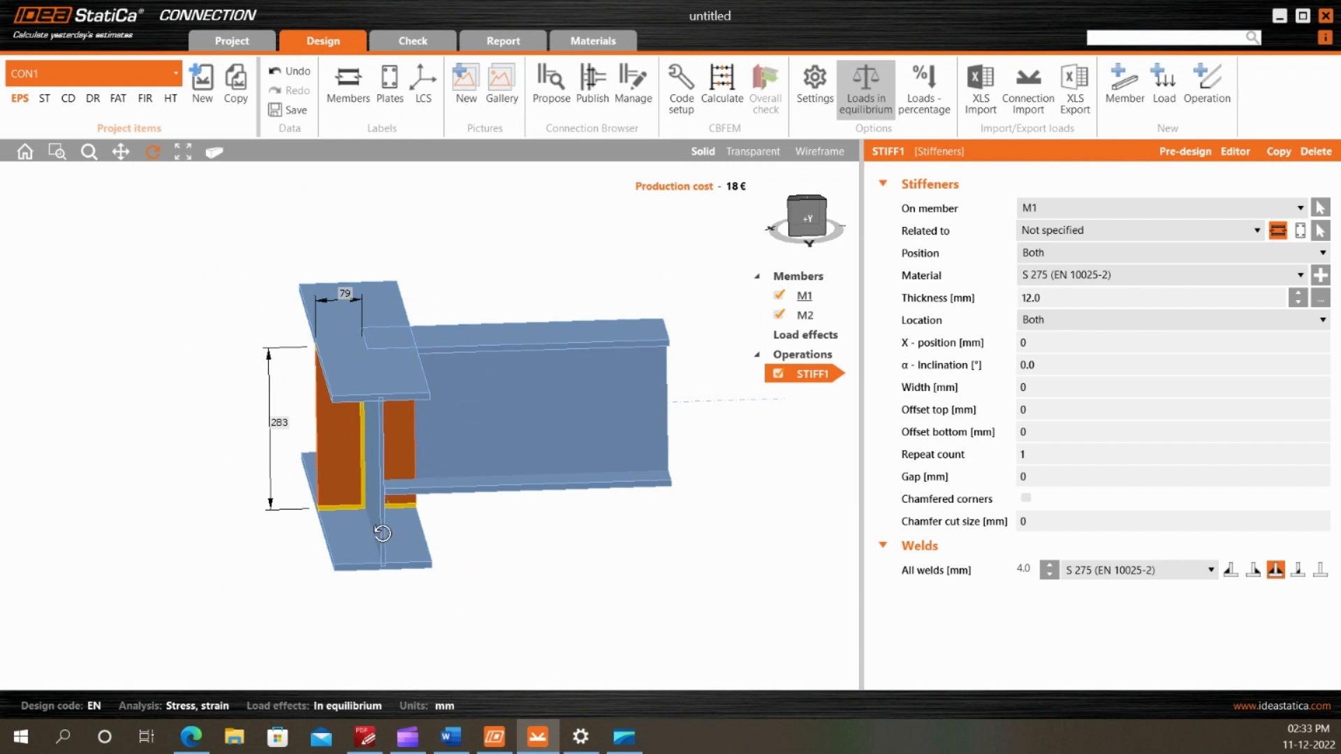
pyautogui.moveTo(382, 532); pyautogui.dragTo(390, 483)
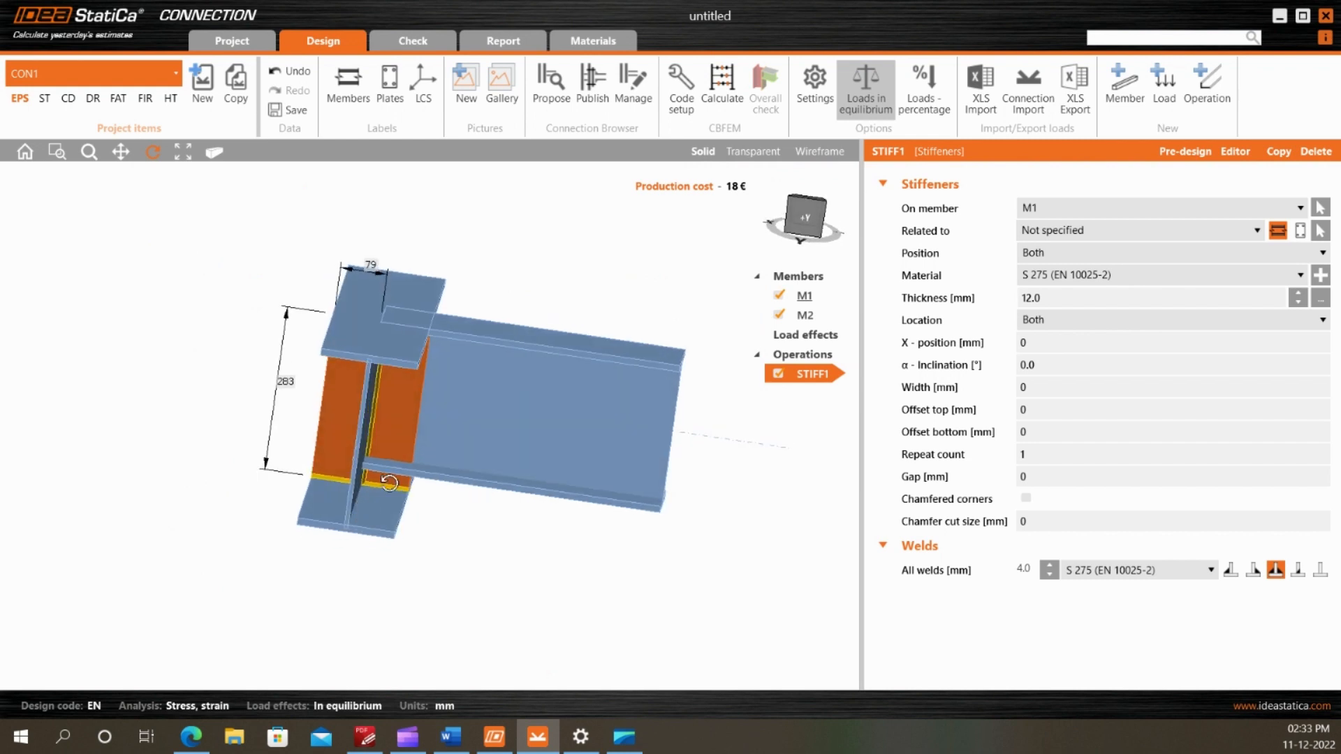
pyautogui.click(1069, 323)
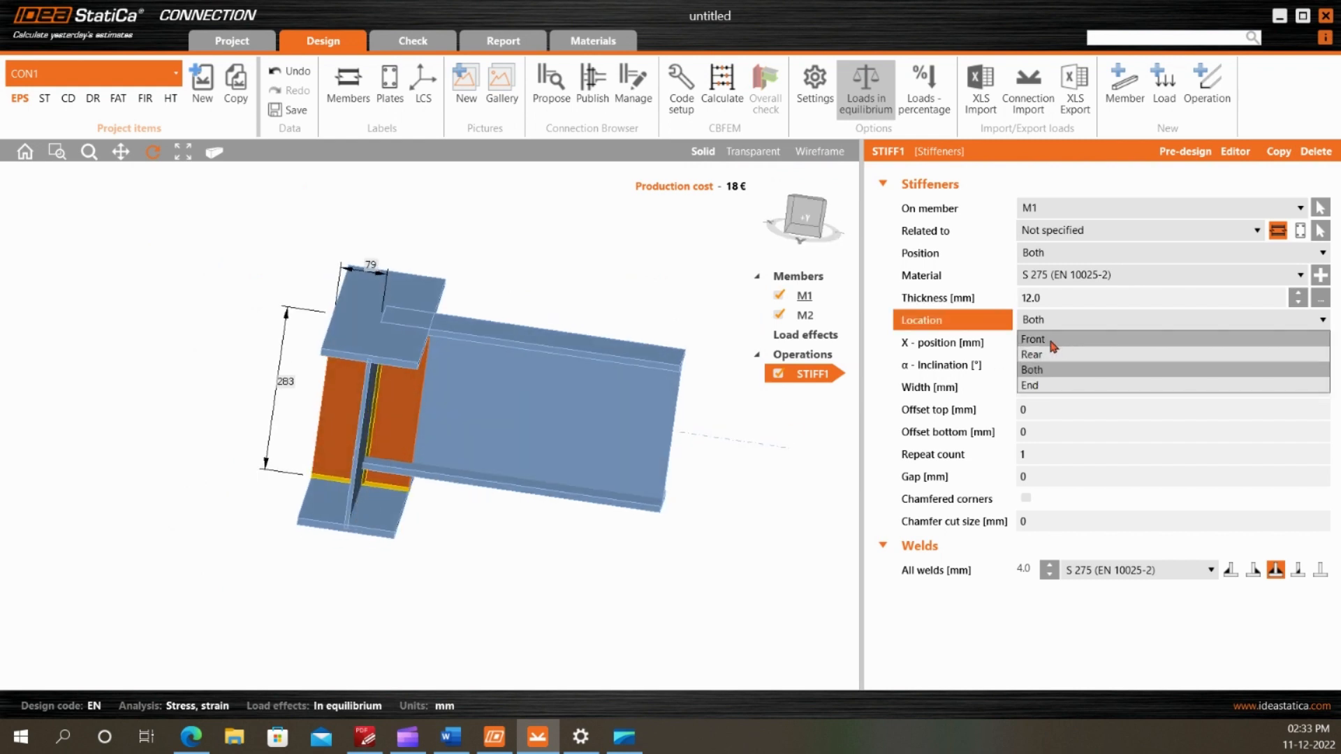
pyautogui.click(1054, 345)
pyautogui.moveTo(427, 383)
pyautogui.mouseDown()
pyautogui.moveTo(432, 368)
pyautogui.moveTo(402, 376)
pyautogui.moveTo(416, 417)
pyautogui.moveTo(417, 381)
pyautogui.moveTo(419, 421)
pyautogui.moveTo(392, 456)
pyautogui.moveTo(360, 438)
pyautogui.moveTo(409, 562)
pyautogui.moveTo(434, 359)
pyautogui.mouseUp()
# Check the fin plate thickness and weld size against the PDF drawing and set all stiffener welds to 8 mm
pyautogui.click(1013, 302)
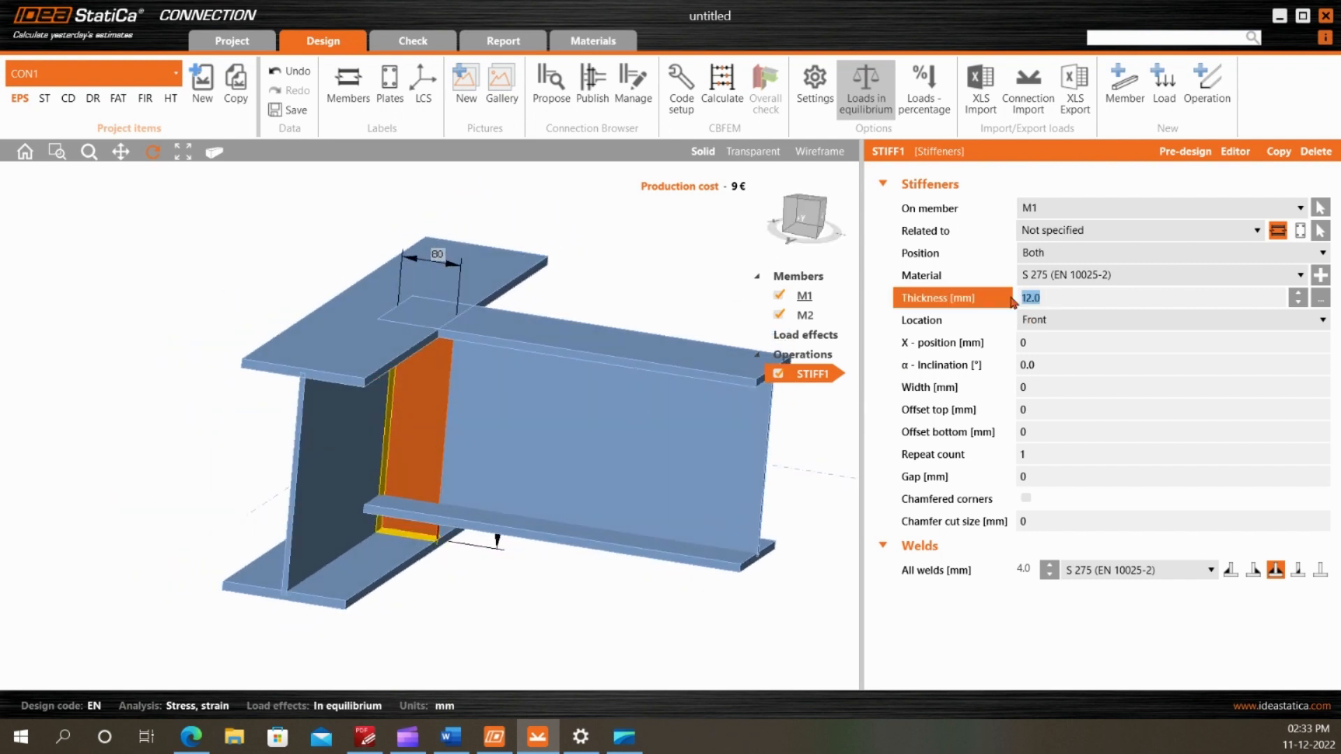
pyautogui.click(364, 737)
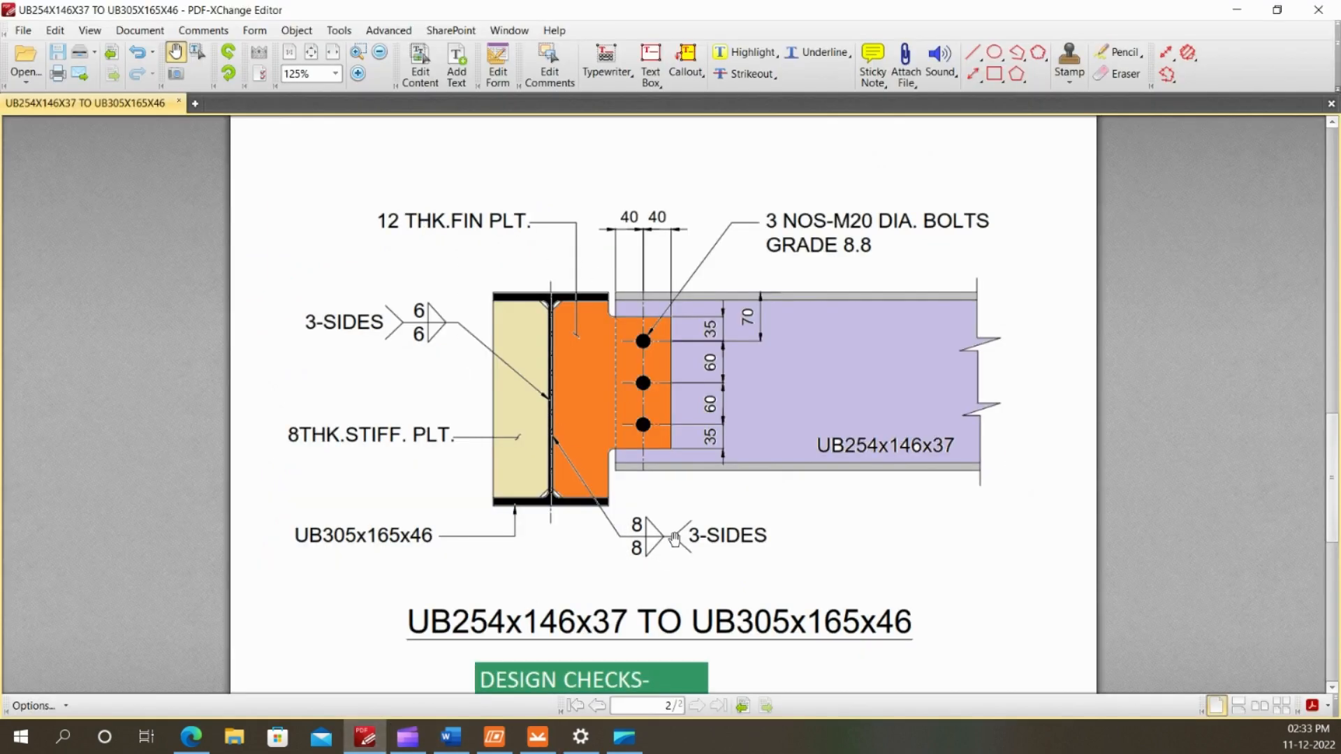
pyautogui.click(538, 737)
pyautogui.click(1027, 572)
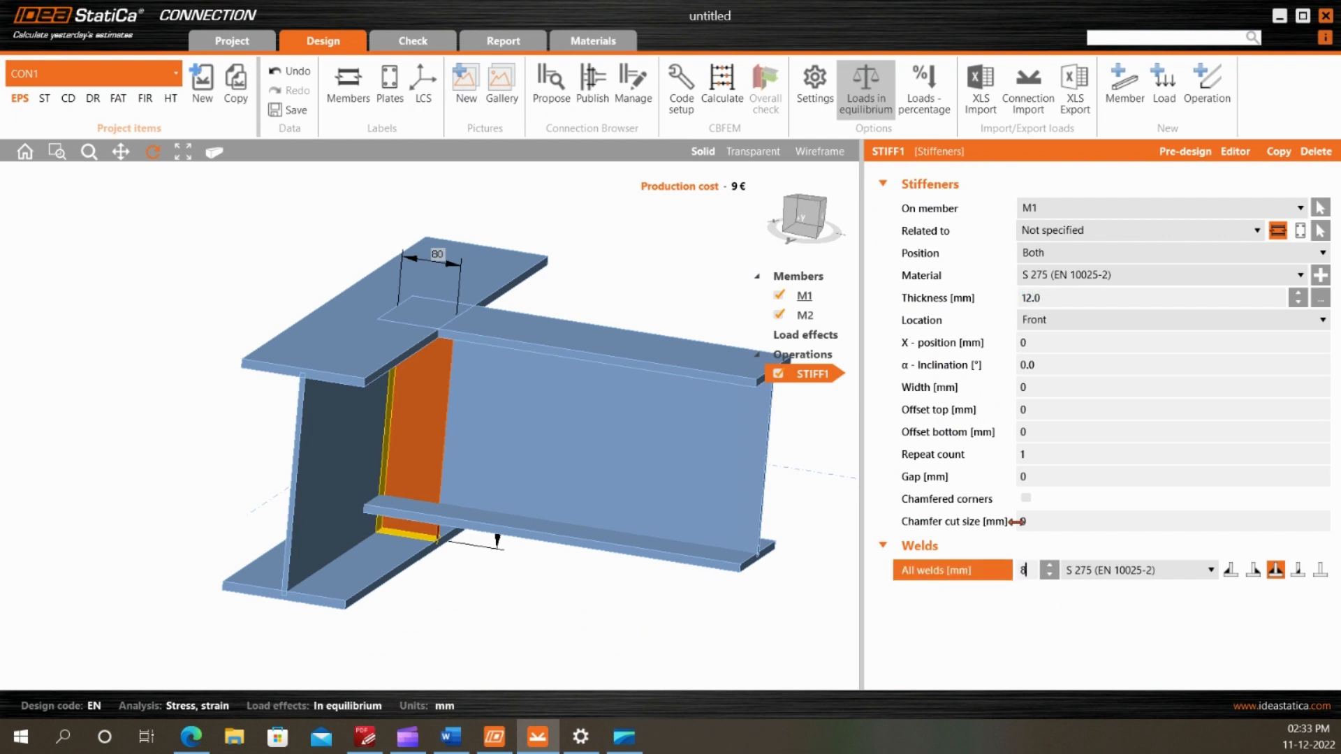
pyautogui.press('Return')
pyautogui.moveTo(599, 461); pyautogui.dragTo(536, 392)
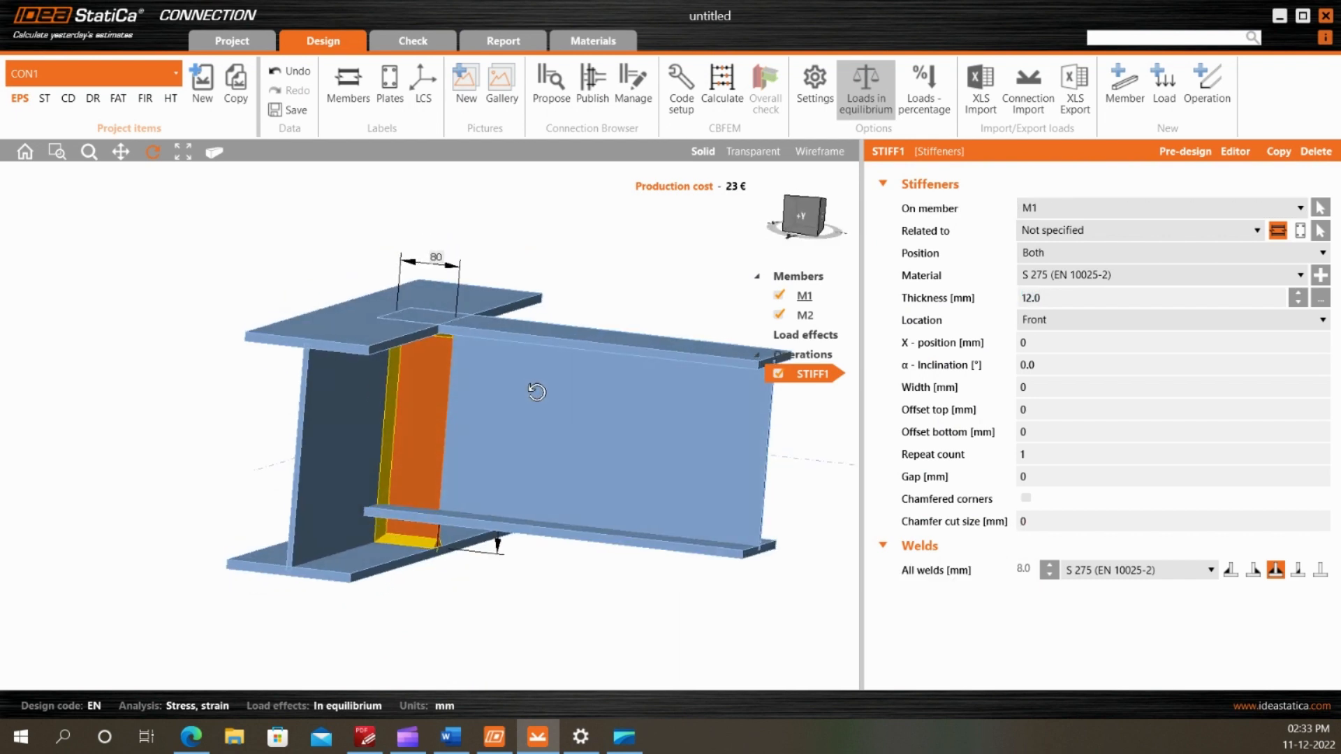
# Recheck the fin plate in the PDF drawing, open the stiffener in the plate editor and add an Offset operation
pyautogui.click(365, 736)
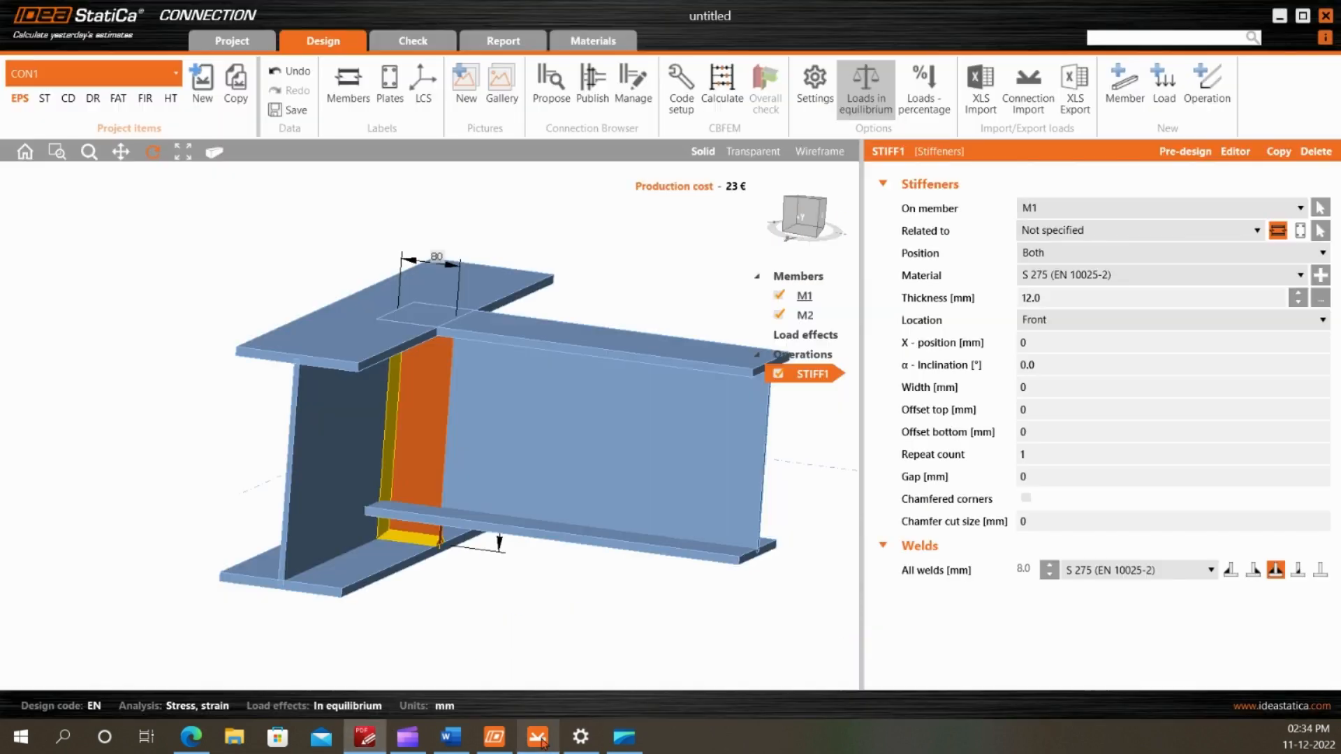
pyautogui.click(538, 737)
pyautogui.click(1234, 152)
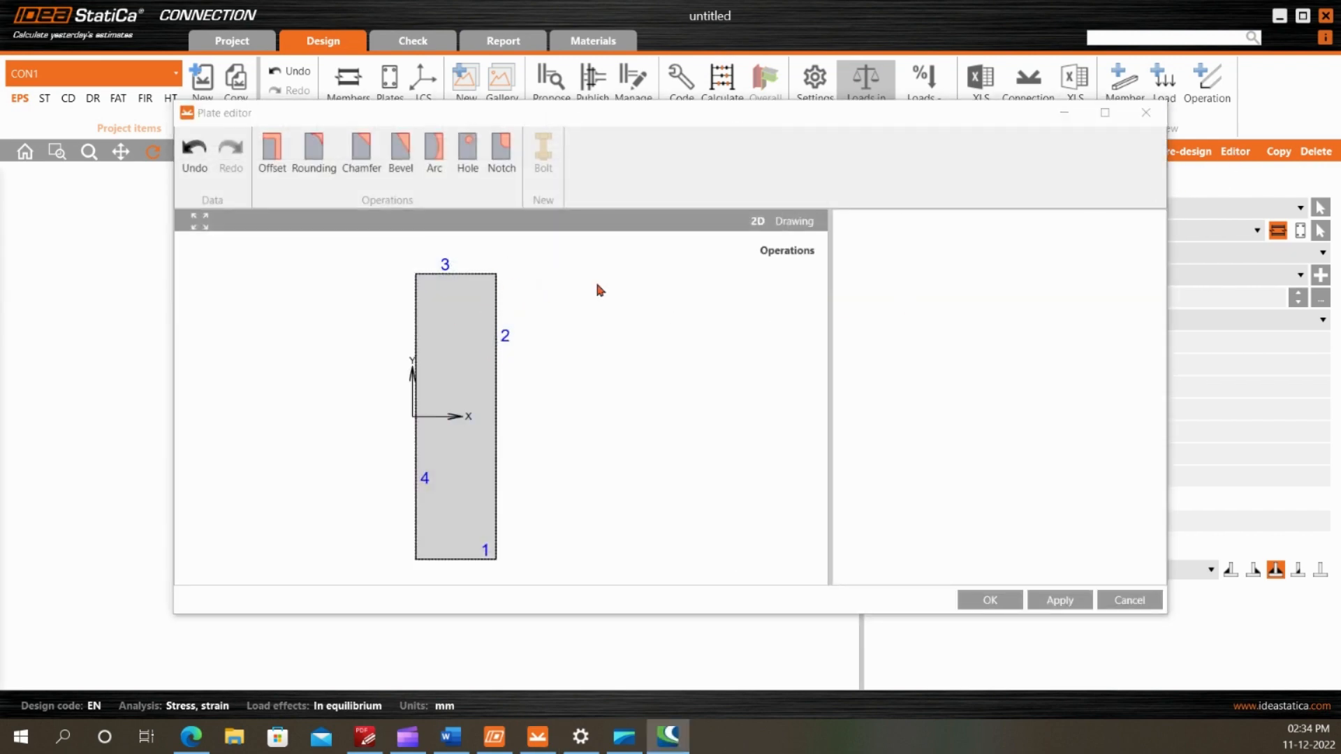
pyautogui.click(272, 150)
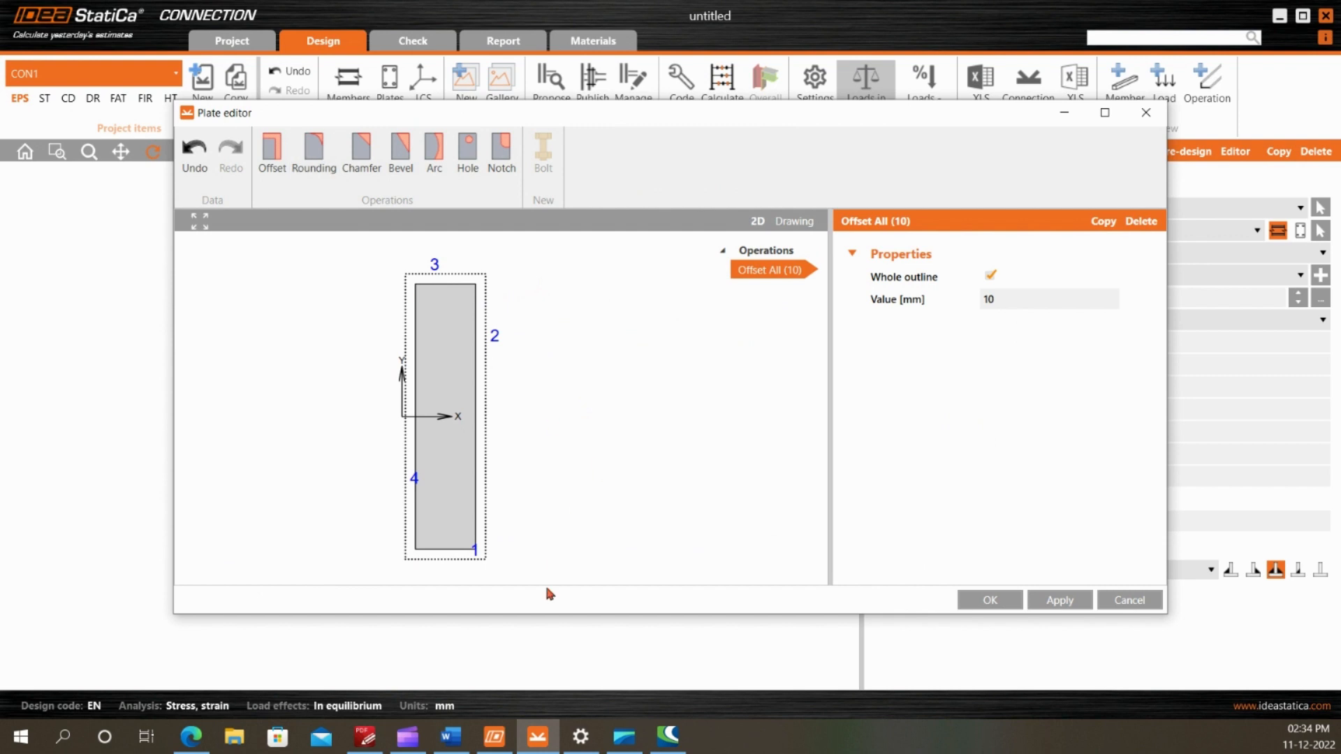
# Check the fin plate in the PDF drawing and offset only edge 2 of the plate outline by -93 mm
pyautogui.click(365, 736)
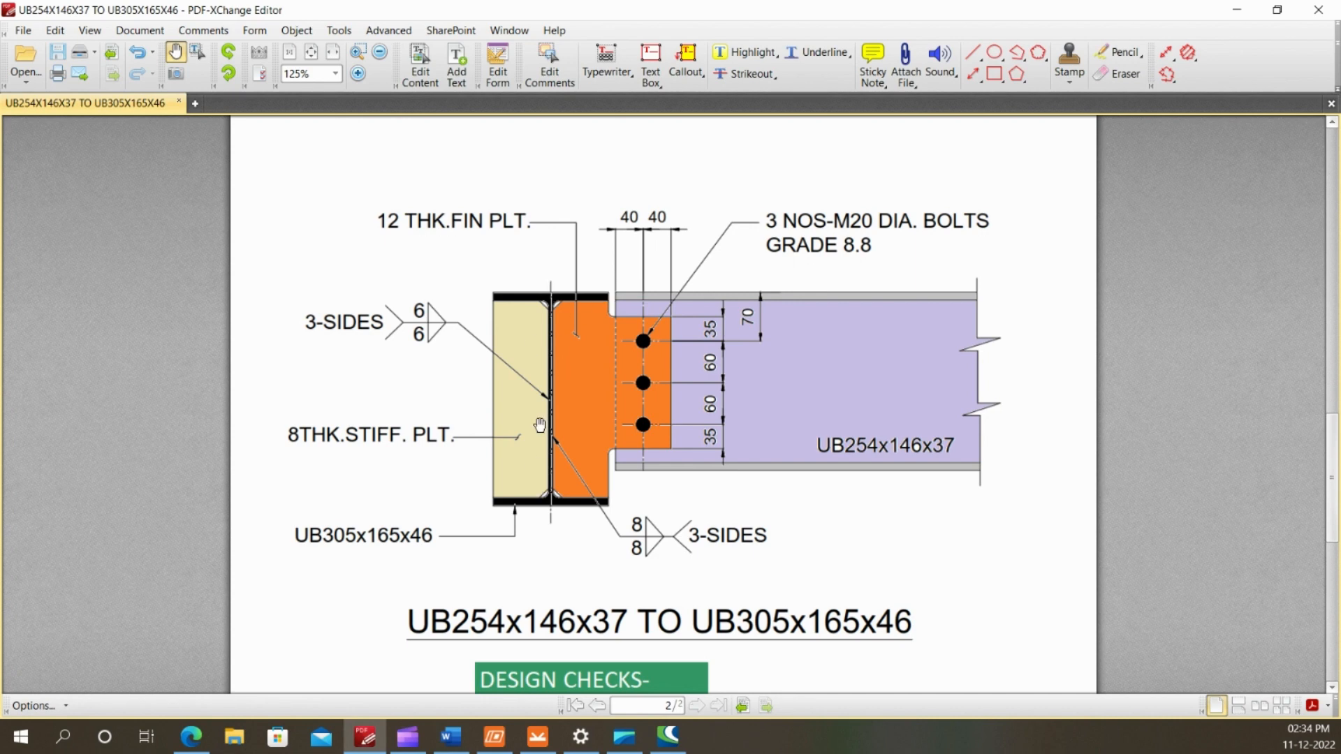
pyautogui.click(537, 736)
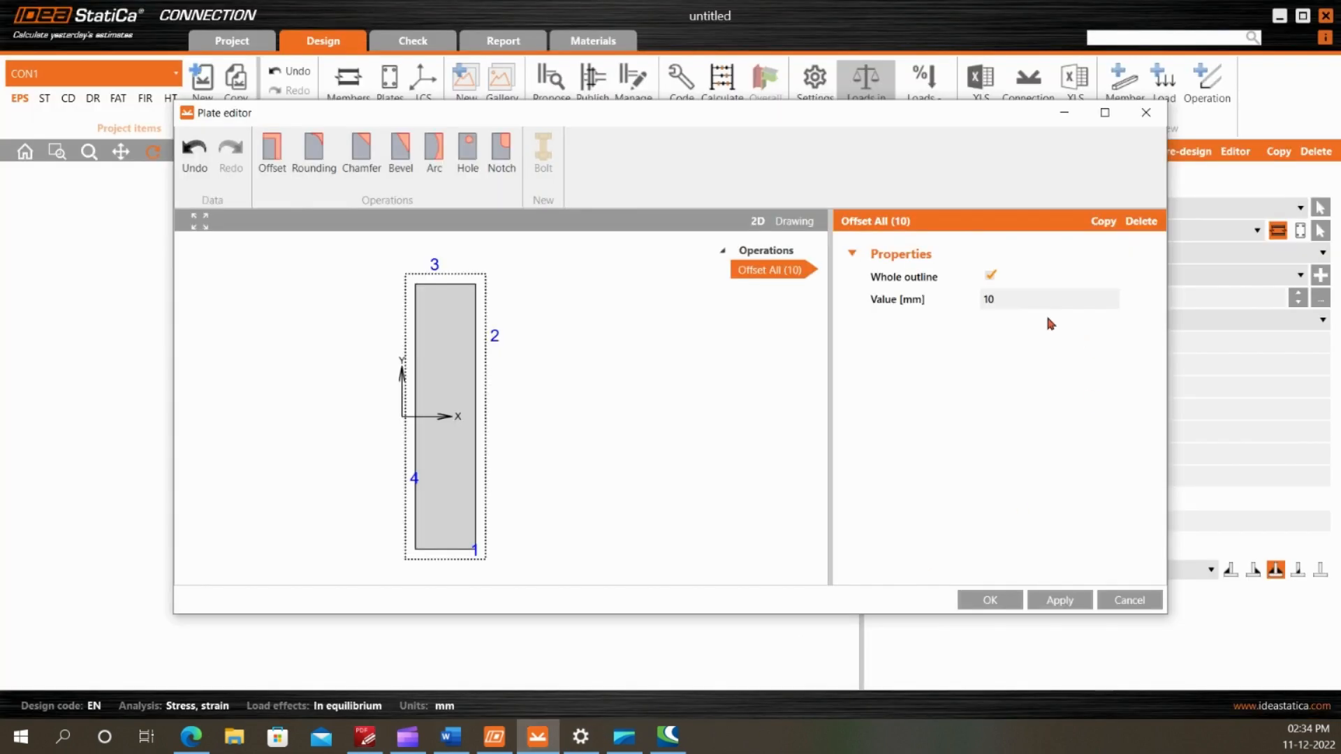
pyautogui.click(991, 275)
pyautogui.click(1009, 319)
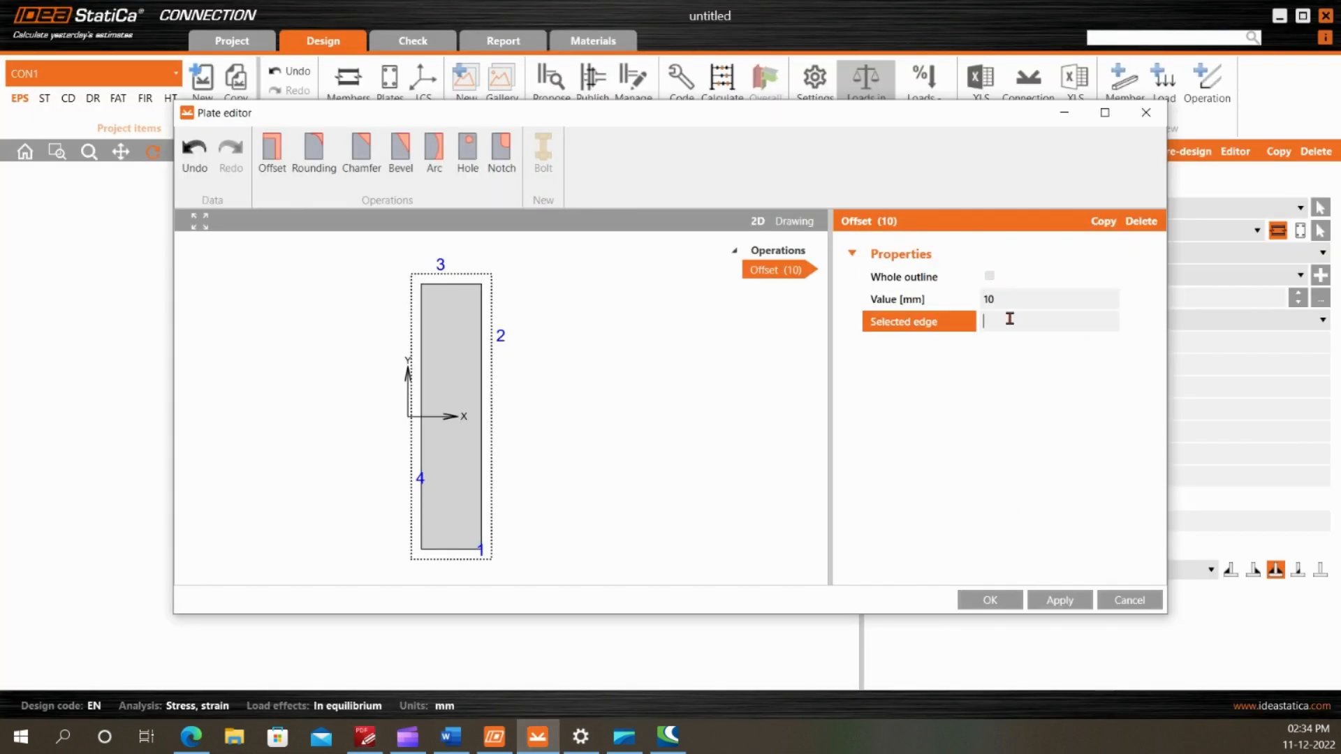
pyautogui.moveTo(663, 116); pyautogui.dragTo(958, 132)
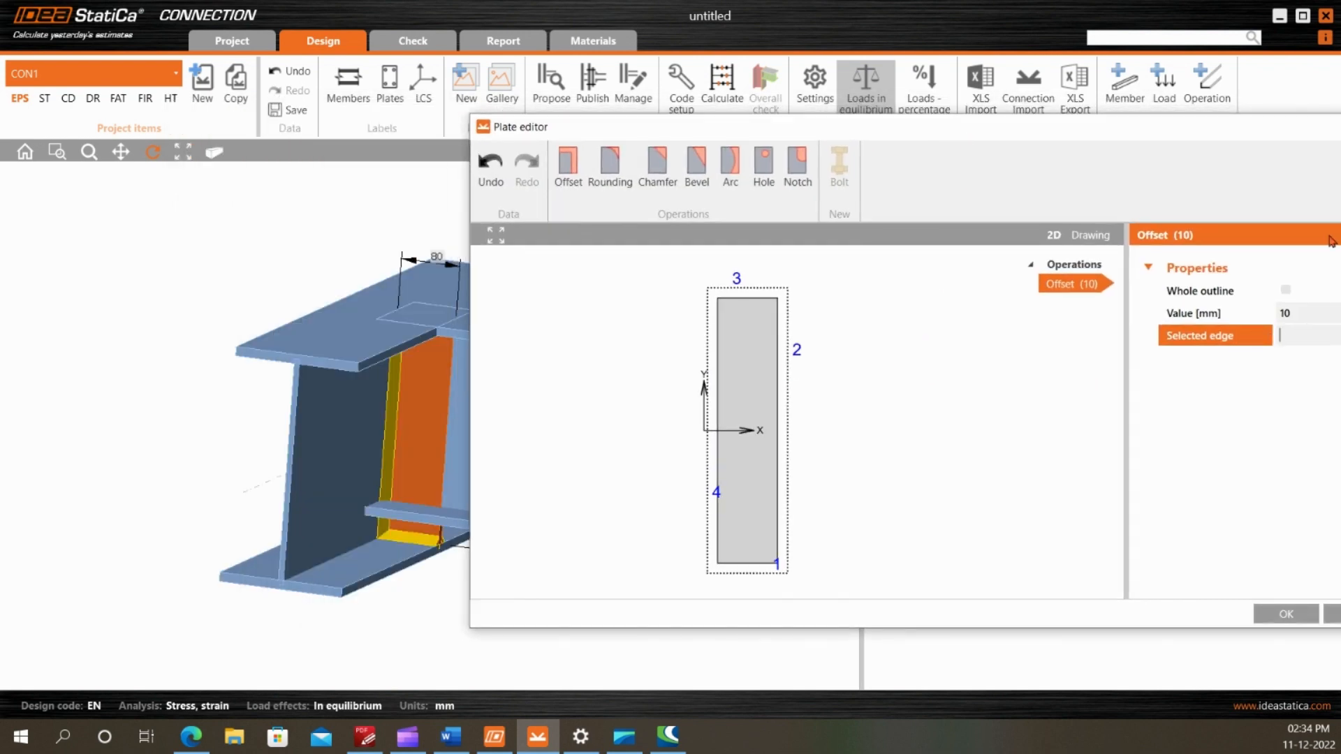
pyautogui.press('Return')
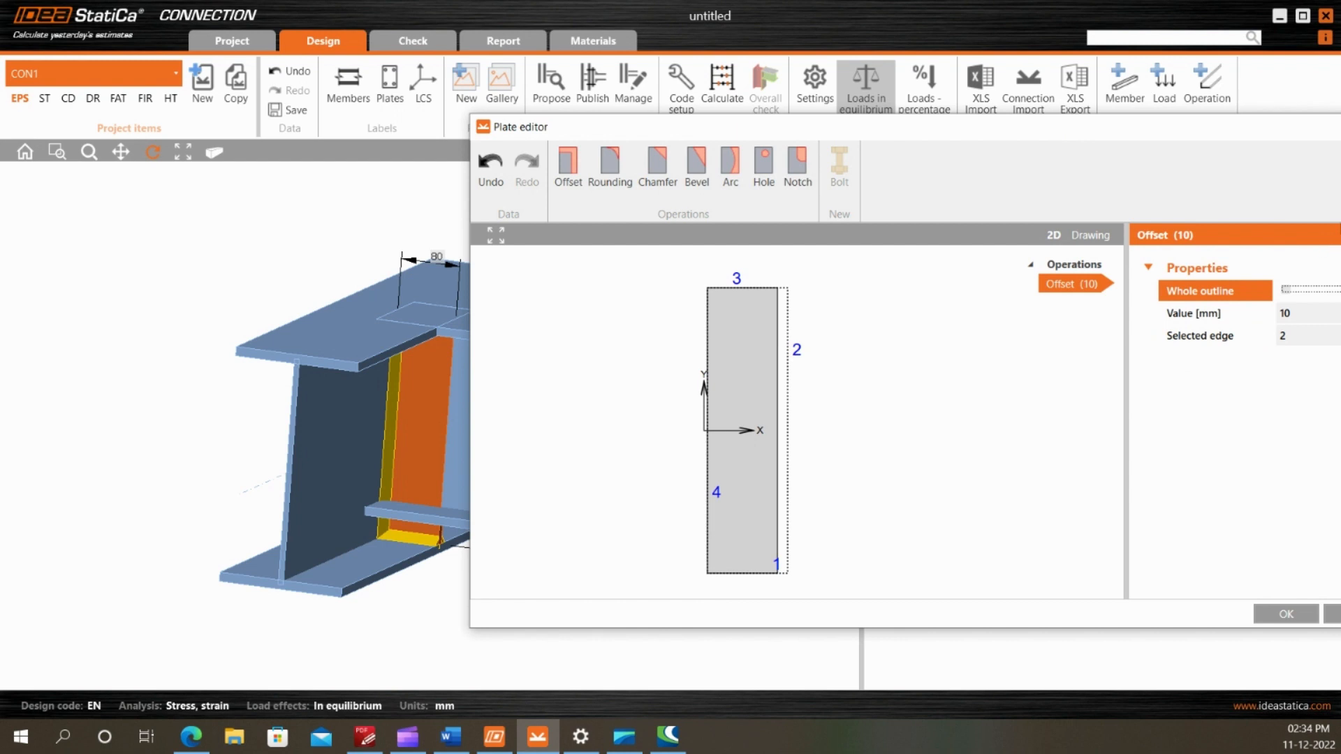
pyautogui.click(1180, 320)
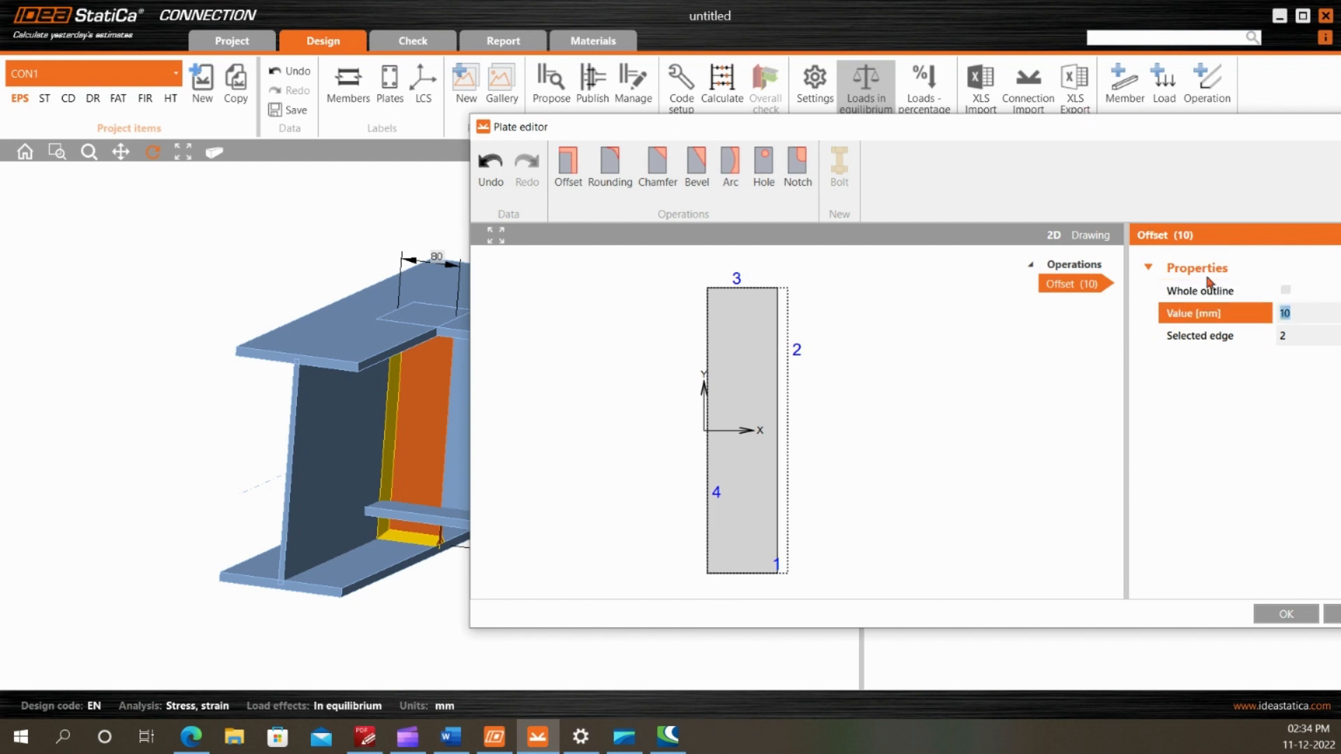
pyautogui.press('Return')
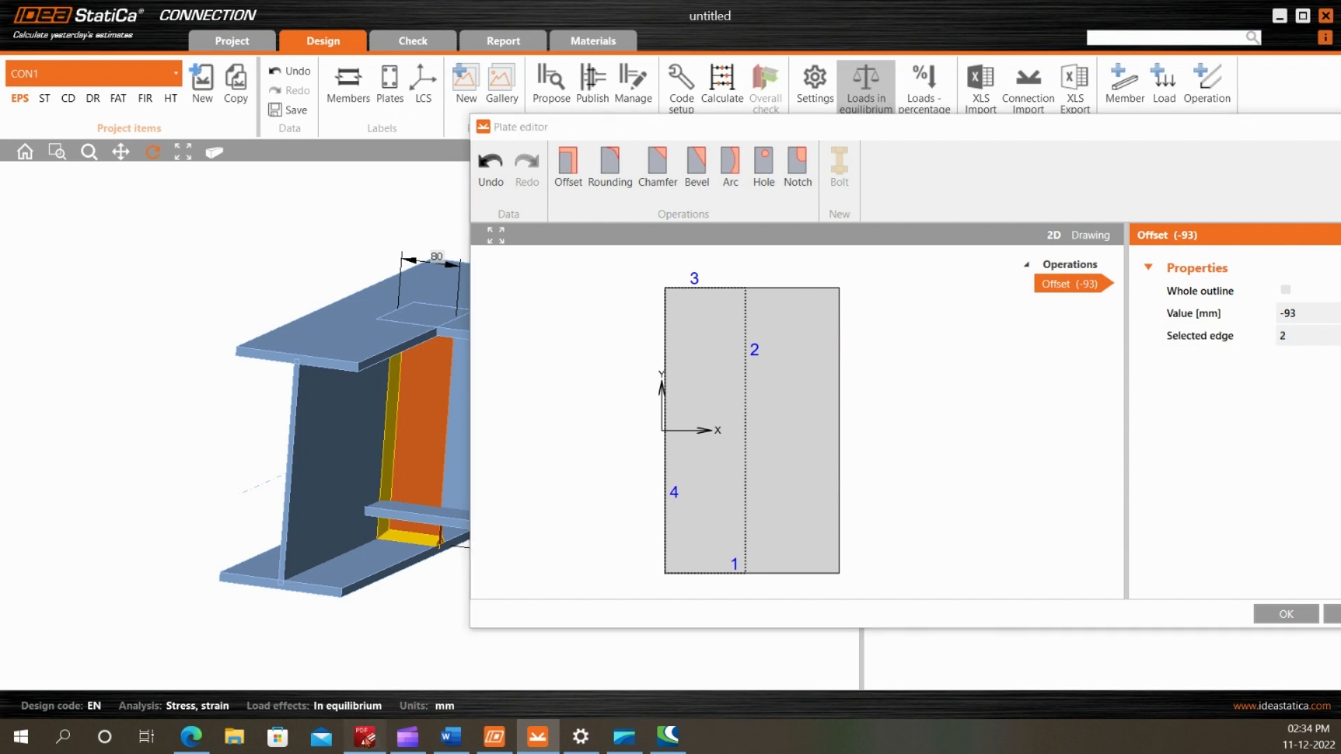
# Recheck the plate shape in the PDF drawing and add a notch at corner 1 with A 93 mm and B 72 mm
pyautogui.click(364, 736)
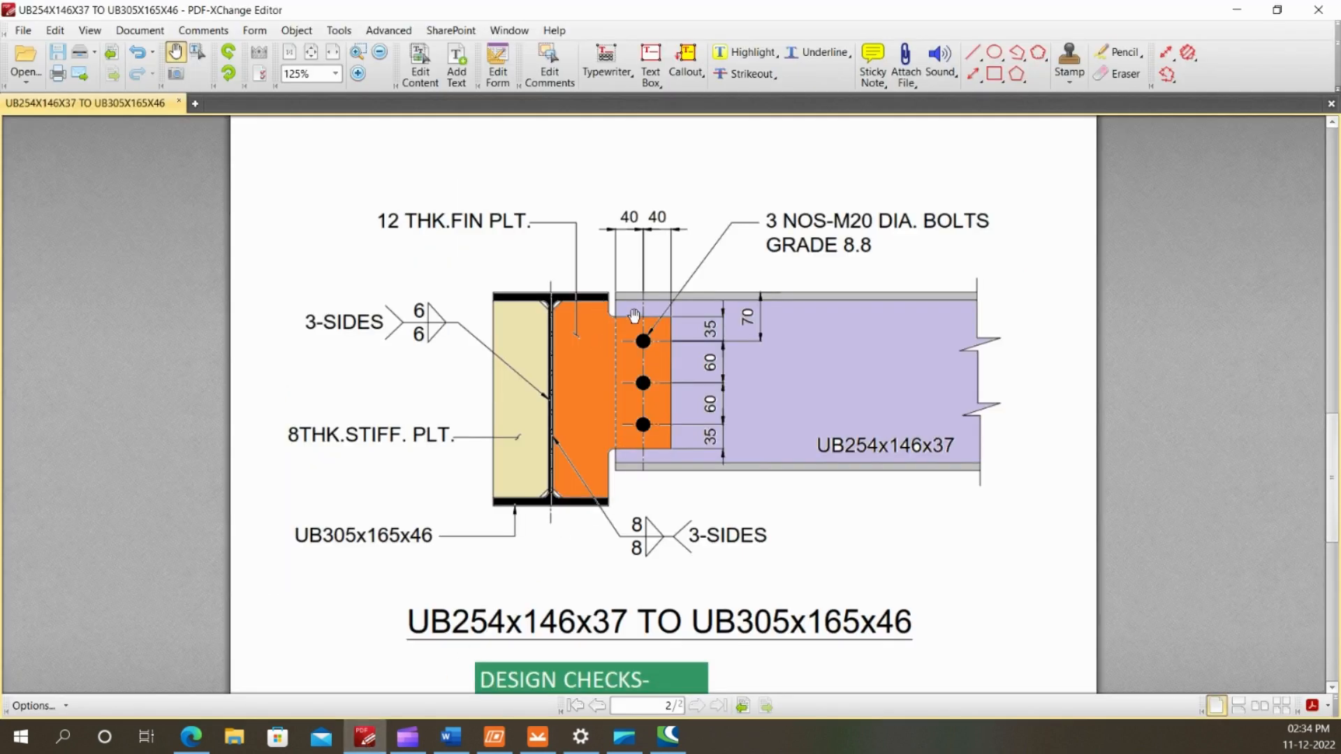
pyautogui.click(537, 736)
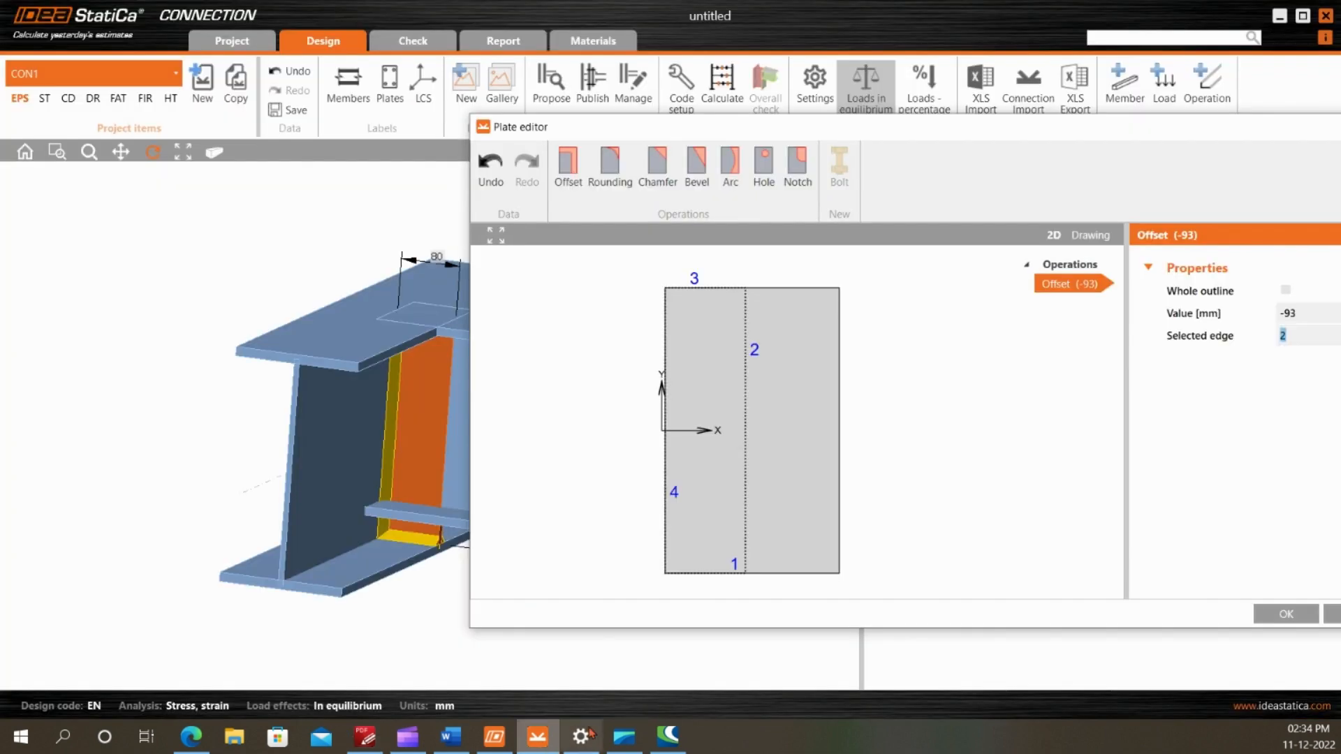
pyautogui.click(805, 183)
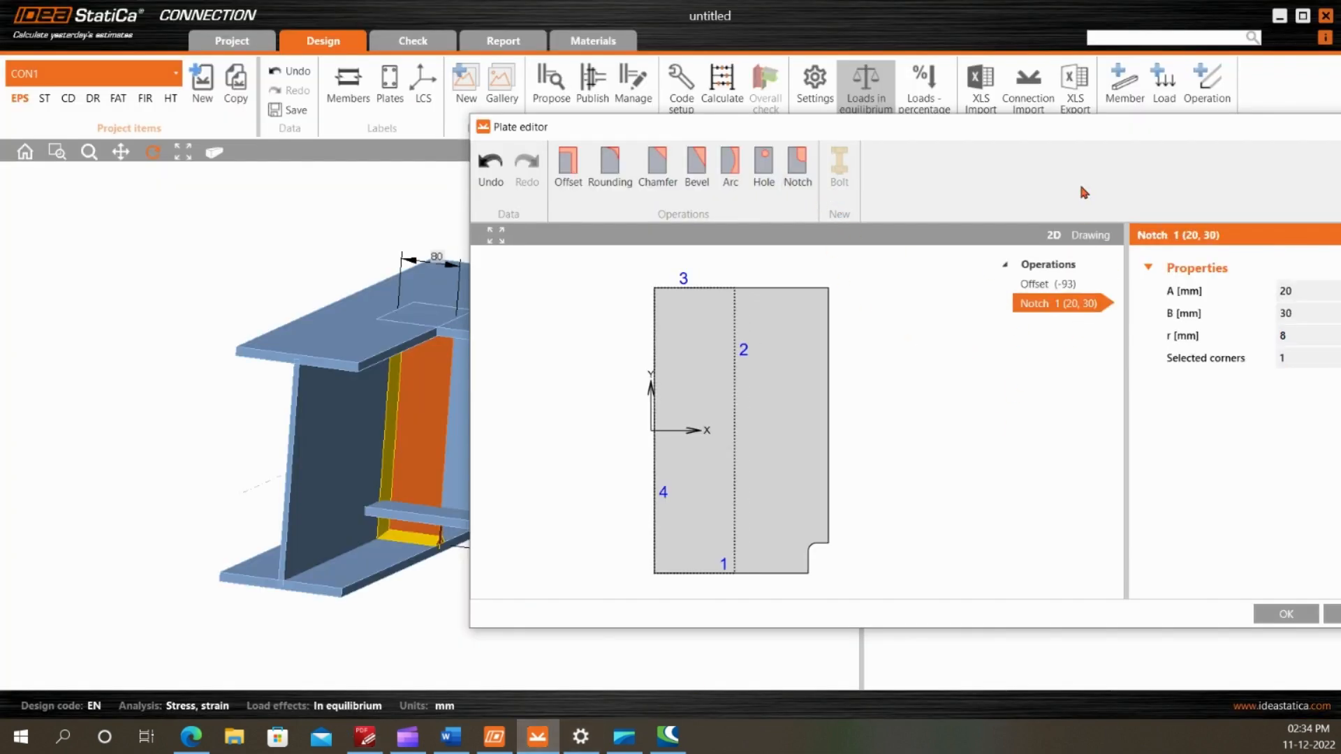
pyautogui.moveTo(1082, 126); pyautogui.dragTo(849, 114)
pyautogui.click(1074, 278)
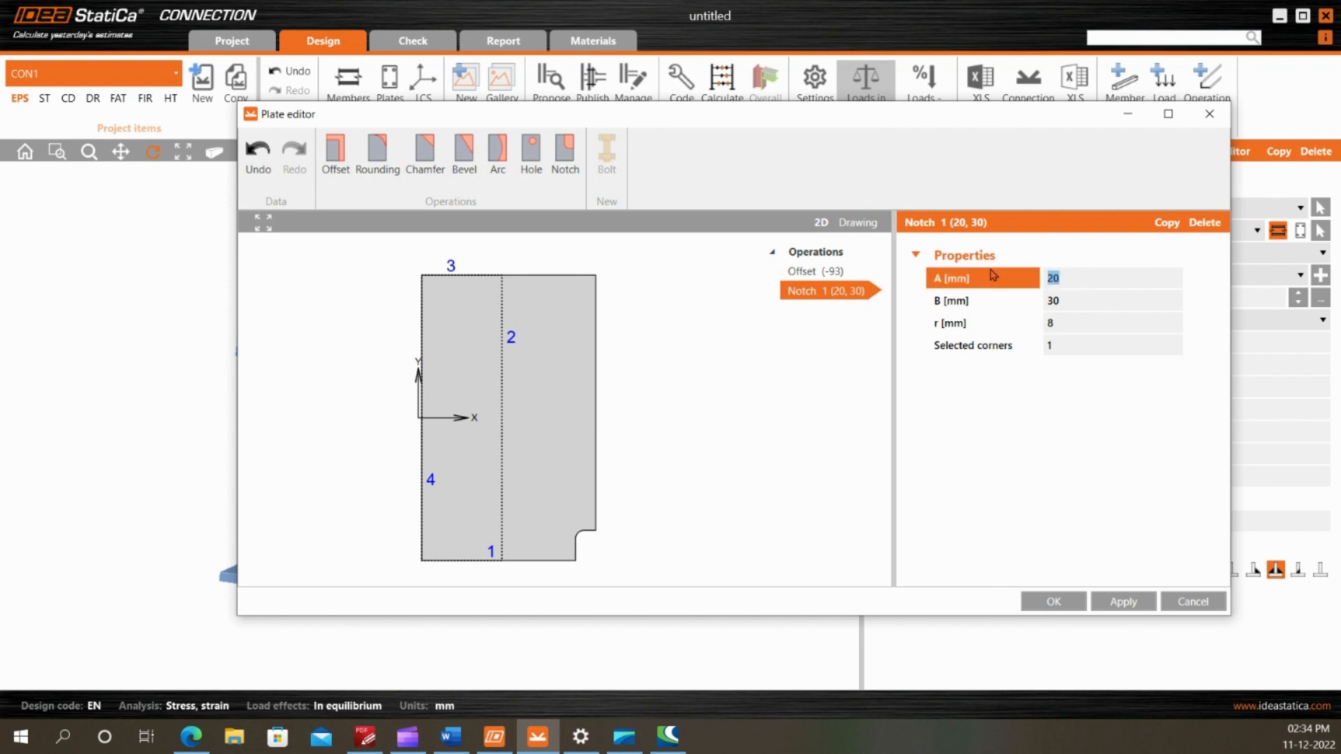
pyautogui.write('93')
pyautogui.press('Tab')
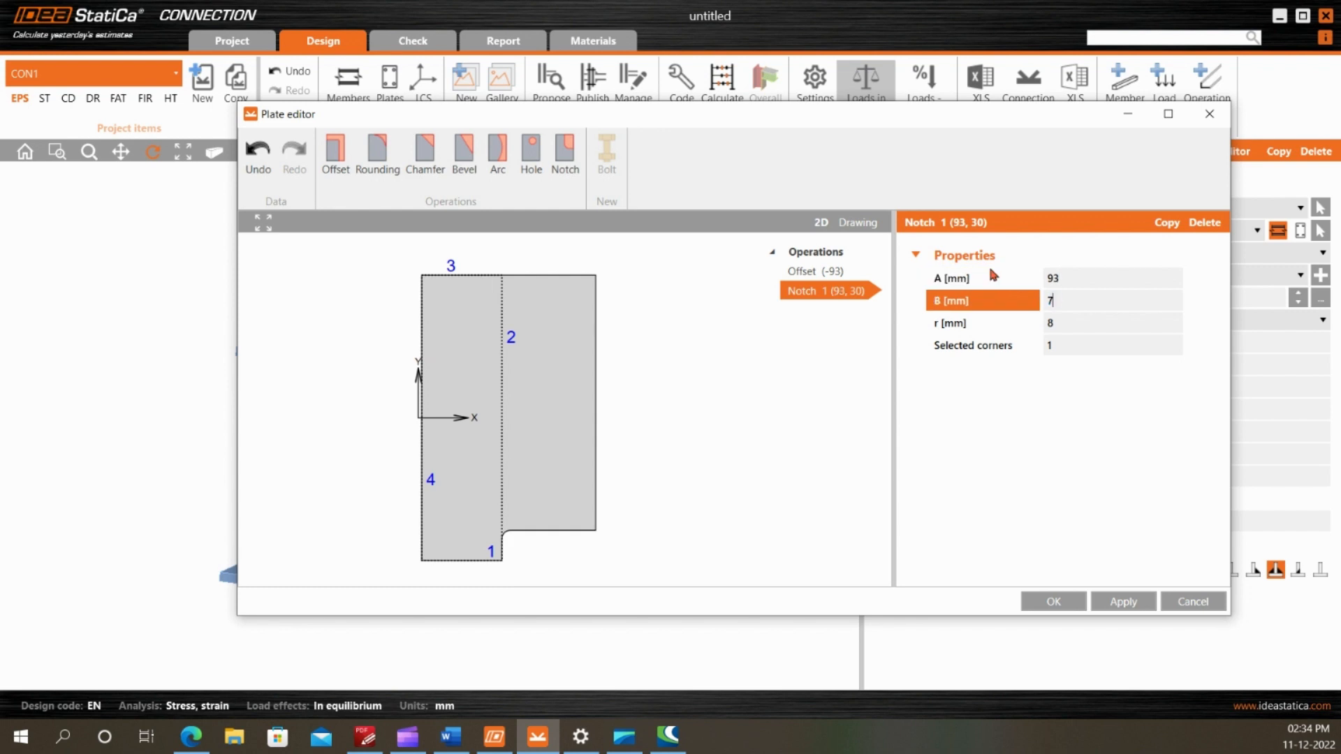
pyautogui.press('Tab')
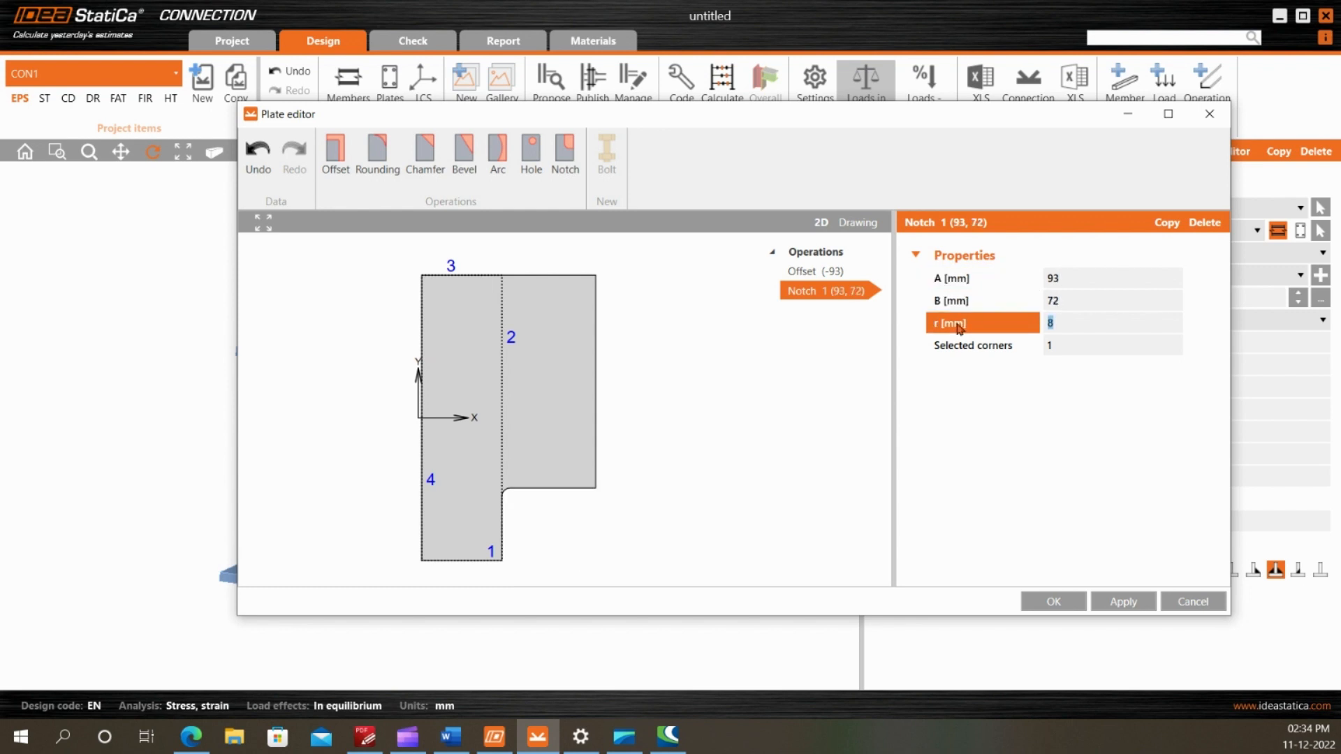
pyautogui.click(1064, 346)
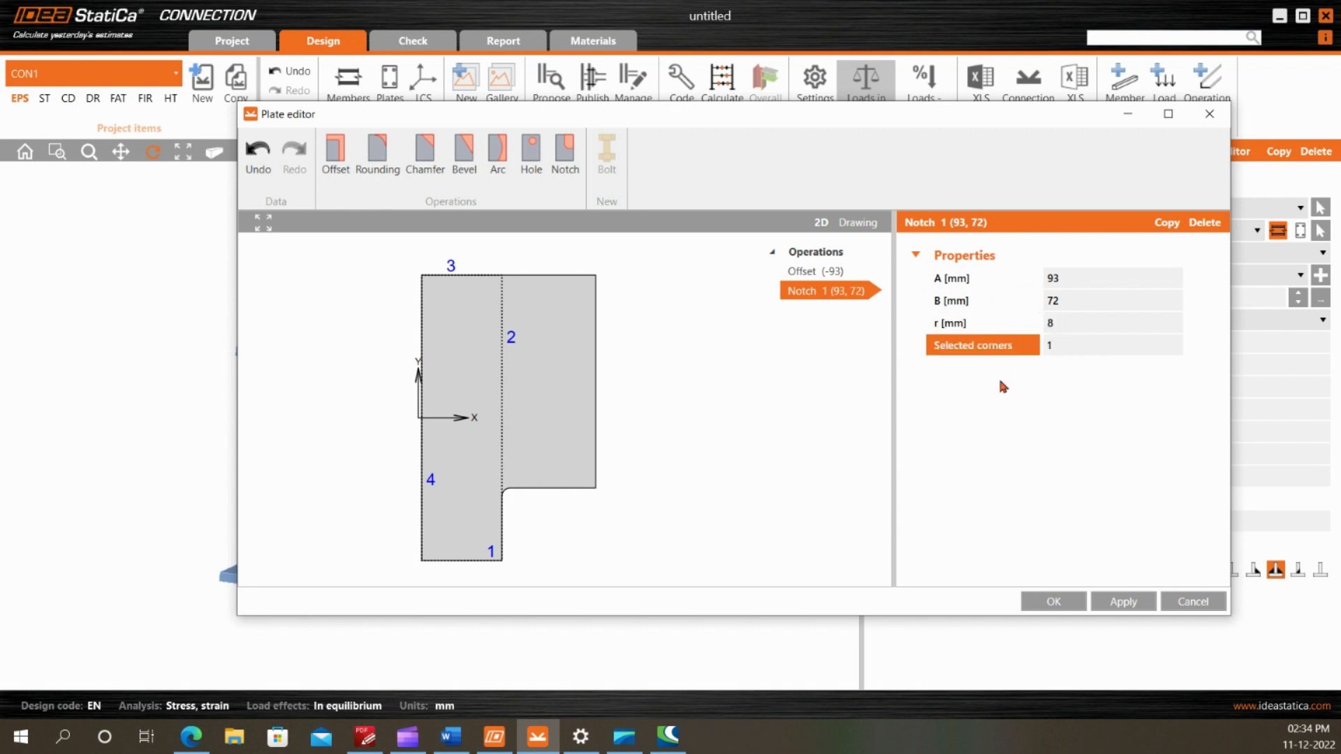
# Copy the notch and assign the copy to corner 2 with A 21 mm and B 93 mm
pyautogui.rightClick(844, 293)
pyautogui.click(872, 307)
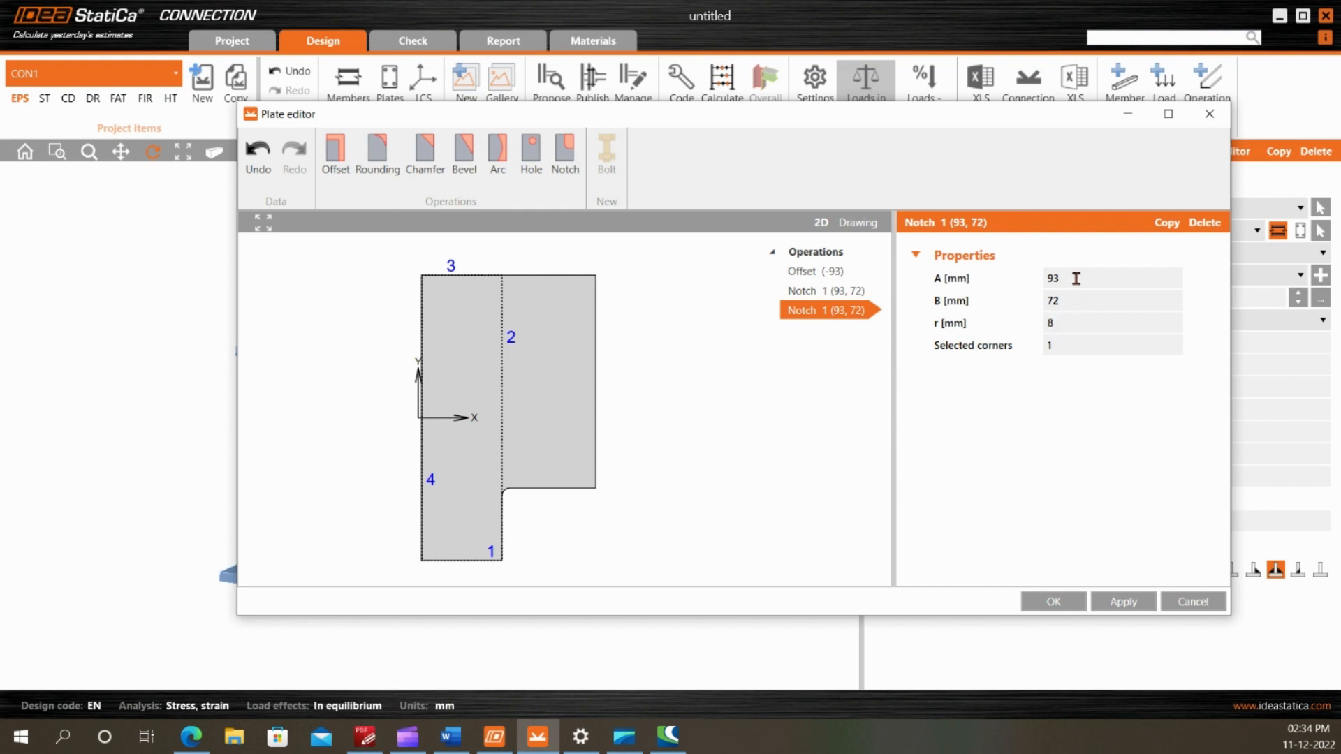
pyautogui.click(1066, 344)
pyautogui.write('2')
pyautogui.press('Tab')
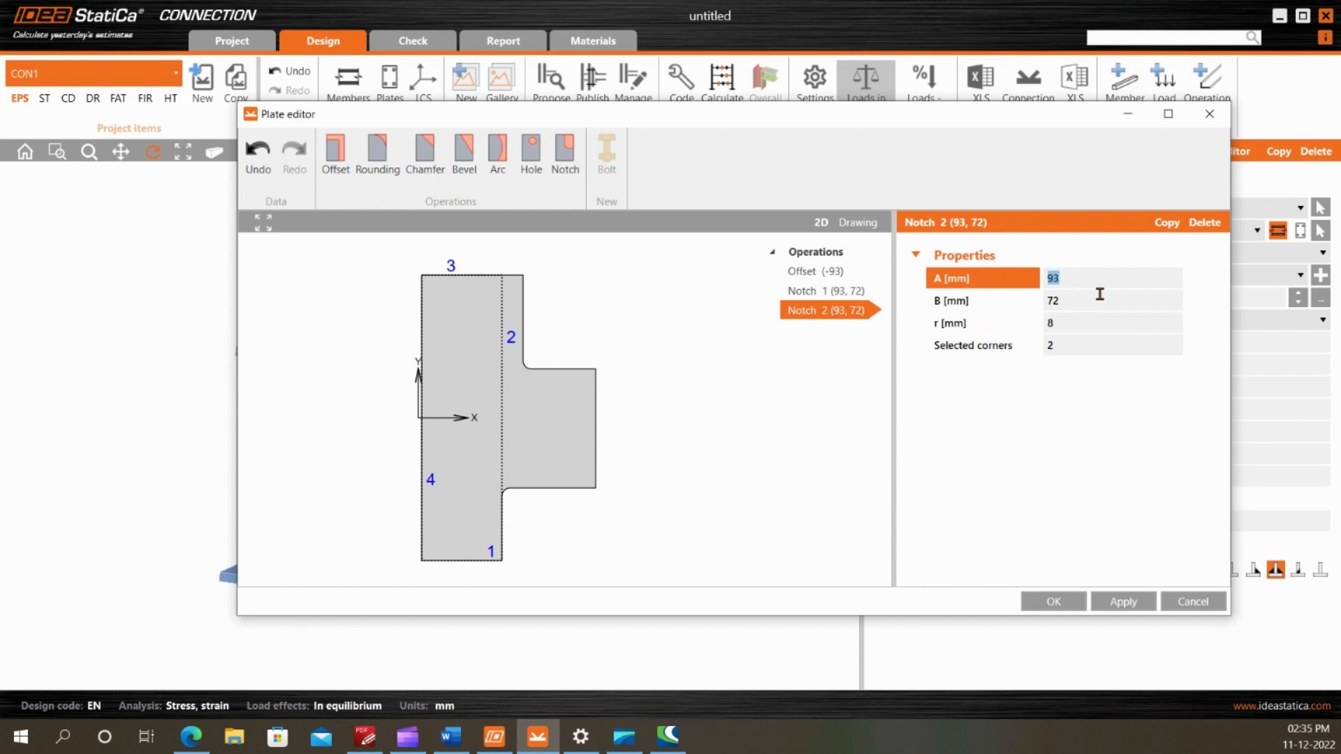
pyautogui.press('Tab')
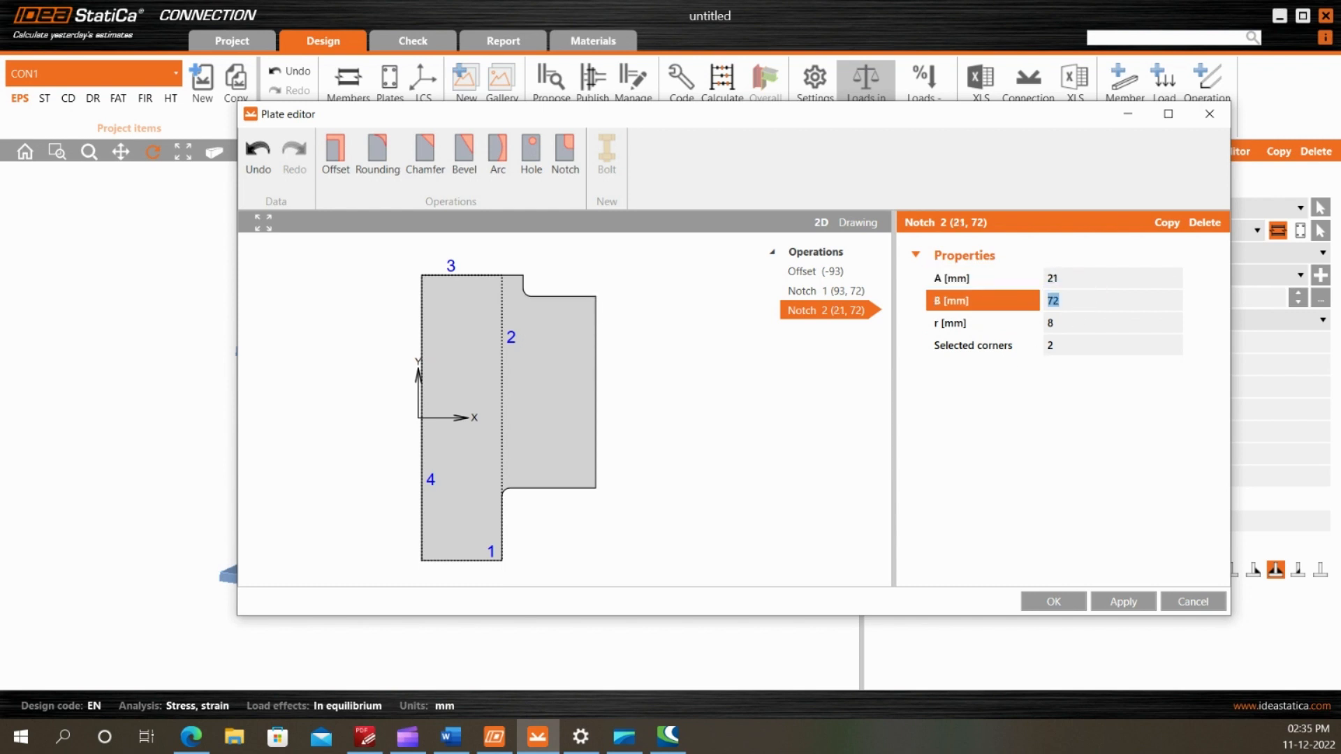
pyautogui.write('93')
pyautogui.press('Tab')
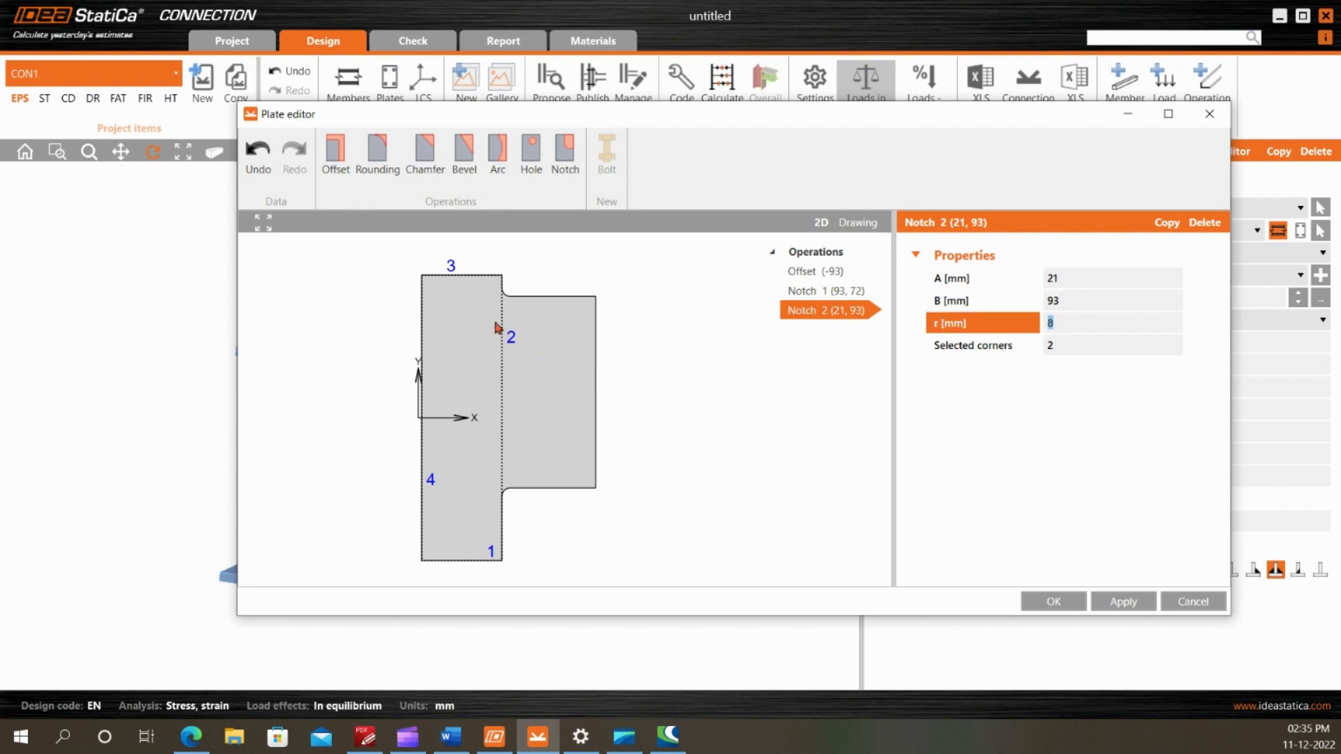
# Compare the notched plate outline with the PDF drawing and accept the plate editor changes
pyautogui.moveTo(696, 116); pyautogui.dragTo(868, 101)
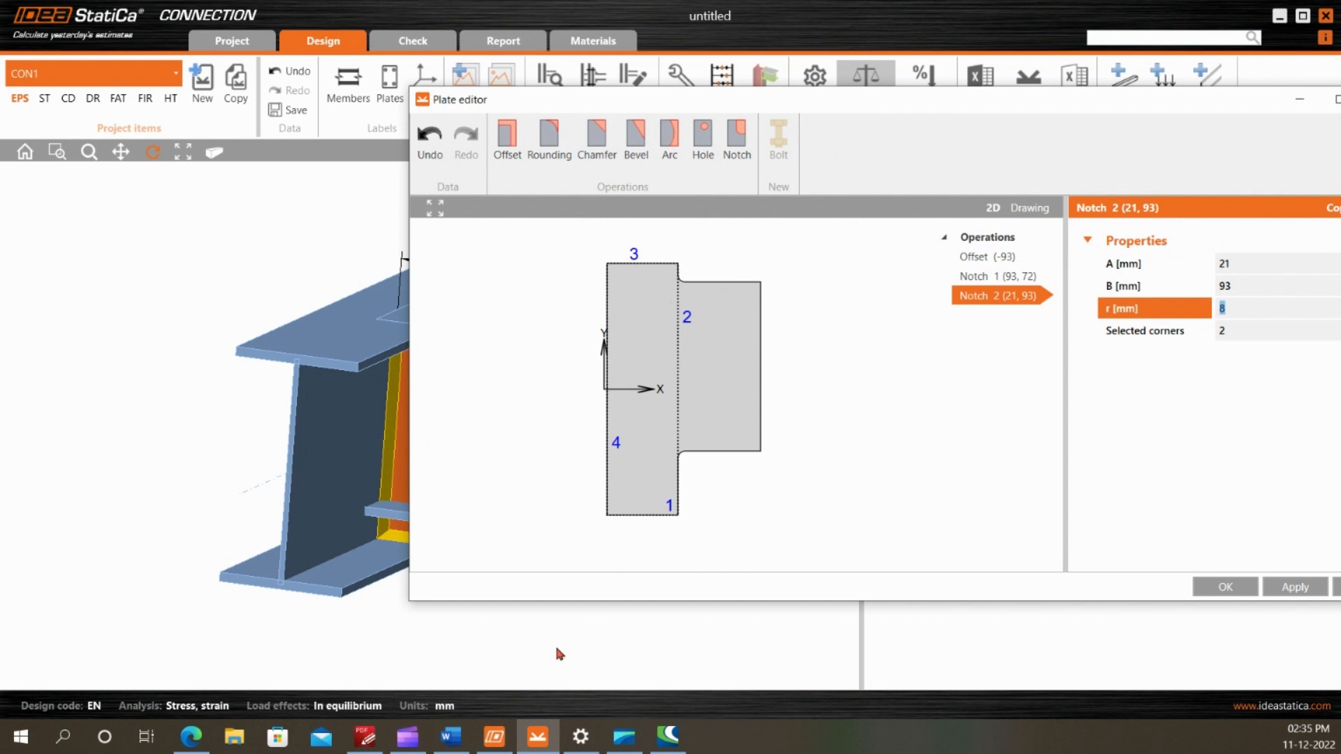
pyautogui.click(364, 736)
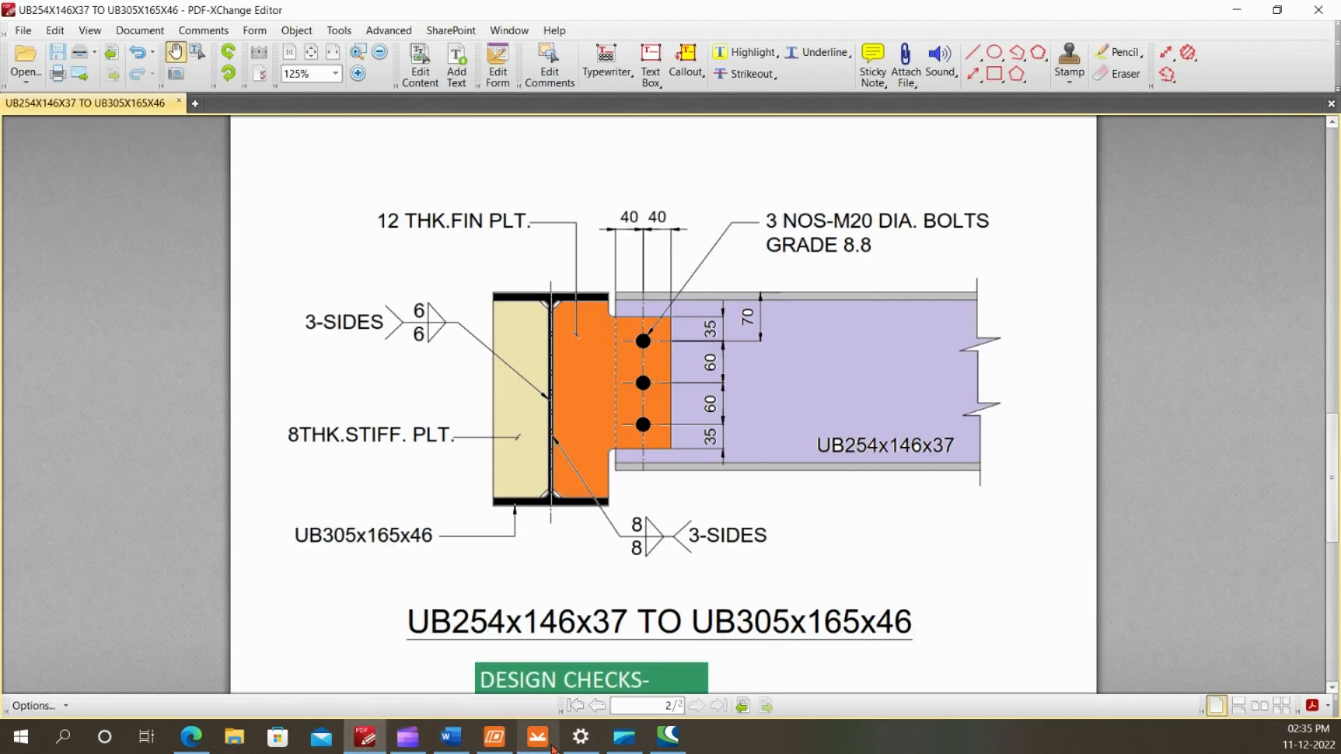
pyautogui.click(537, 736)
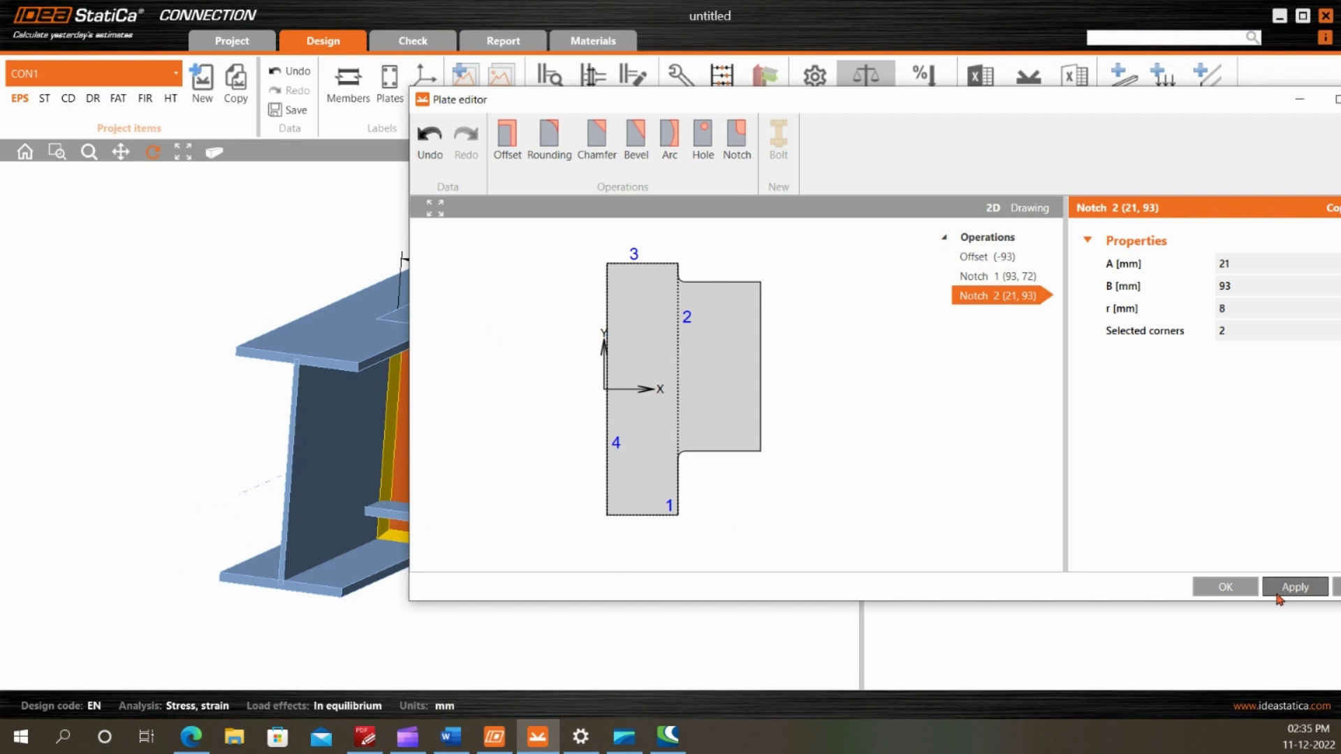
pyautogui.click(1226, 586)
# Examine the extended fin plate in the 3D model from below, above and the side of the secondary beam
pyautogui.moveTo(525, 444); pyautogui.dragTo(507, 374)
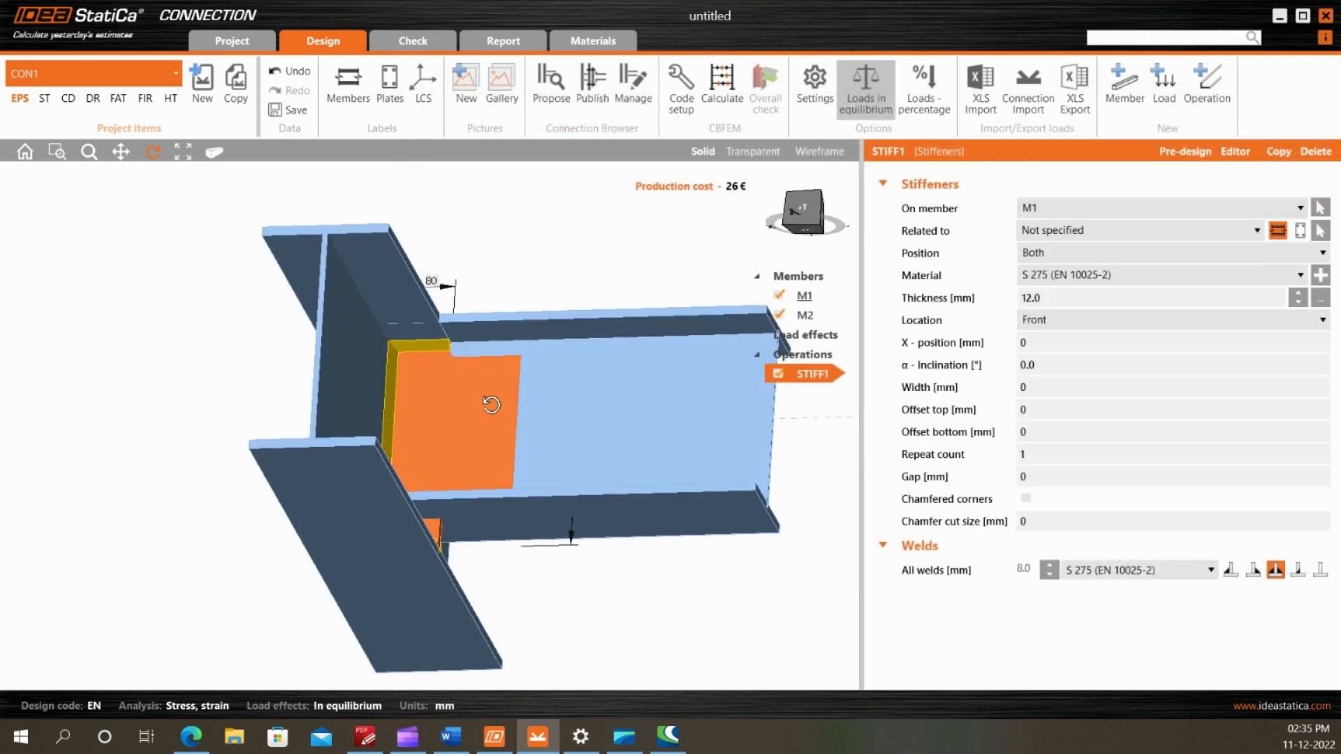
pyautogui.moveTo(482, 440)
pyautogui.mouseDown()
pyautogui.moveTo(486, 544)
pyautogui.moveTo(474, 421)
pyautogui.mouseUp()
pyautogui.scroll(5, 464, 415)
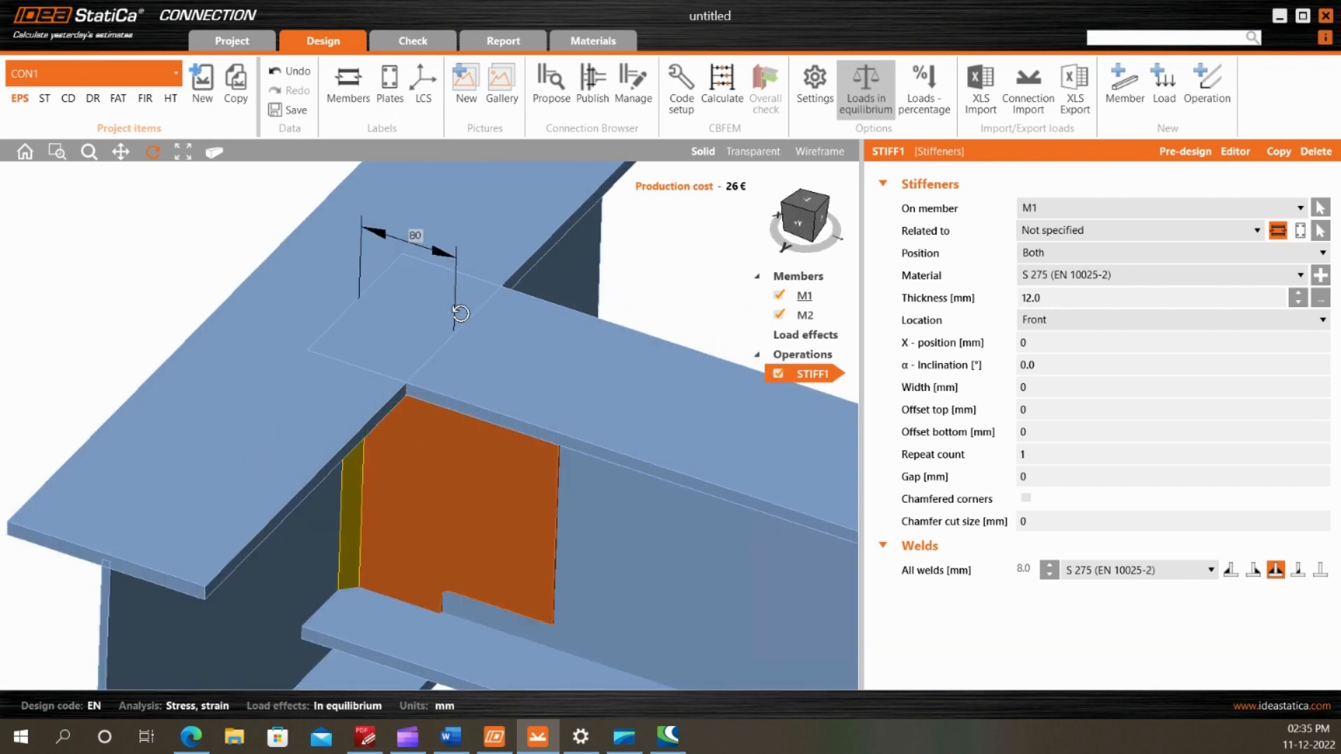
pyautogui.scroll(-5, 392, 293)
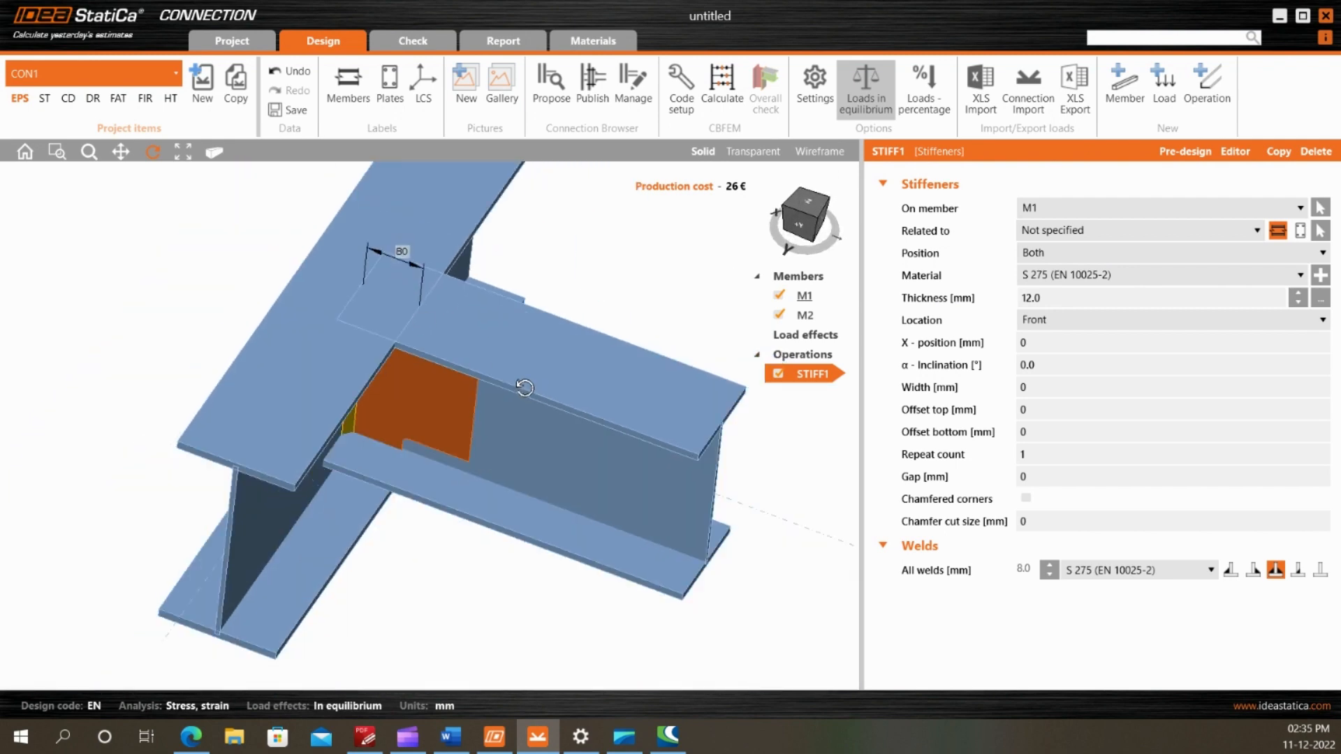
pyautogui.scroll(5, 387, 307)
pyautogui.scroll(-3, 384, 326)
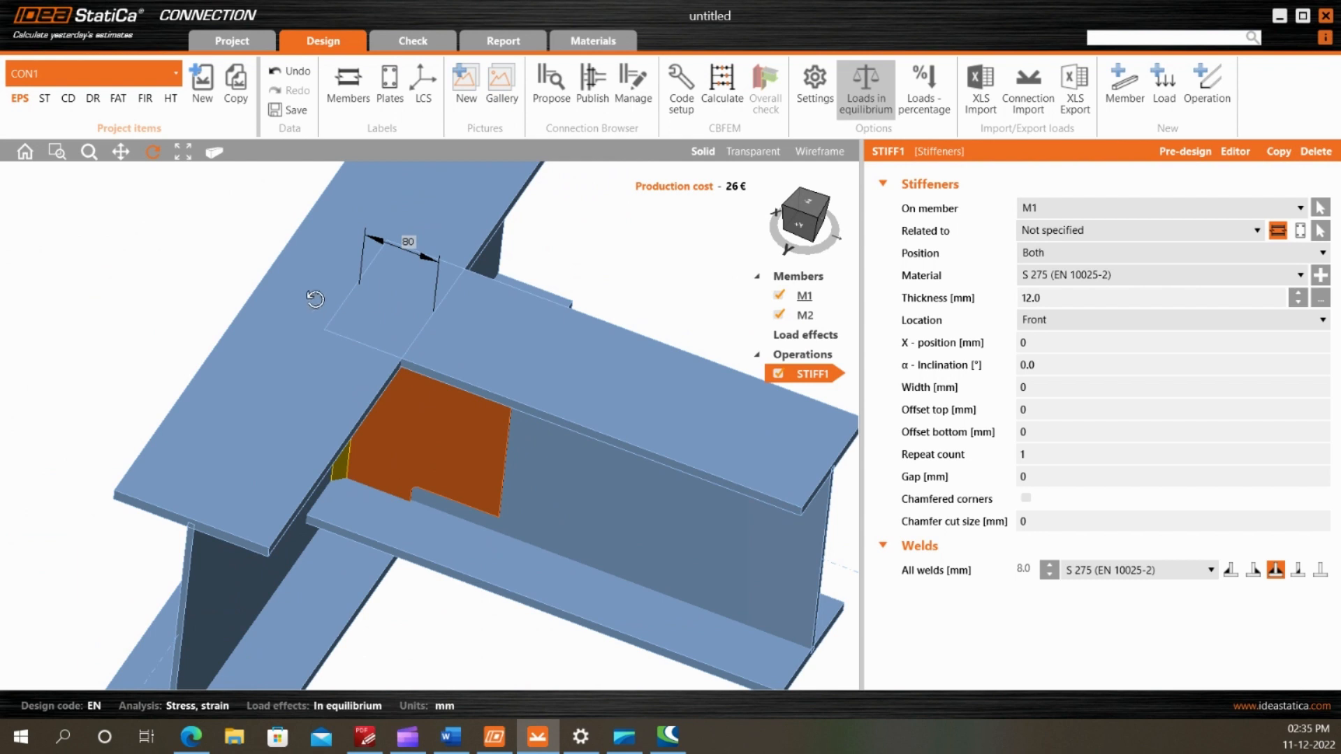
pyautogui.scroll(2, 350, 330)
pyautogui.scroll(-4, 345, 332)
pyautogui.moveTo(377, 345); pyautogui.dragTo(380, 362)
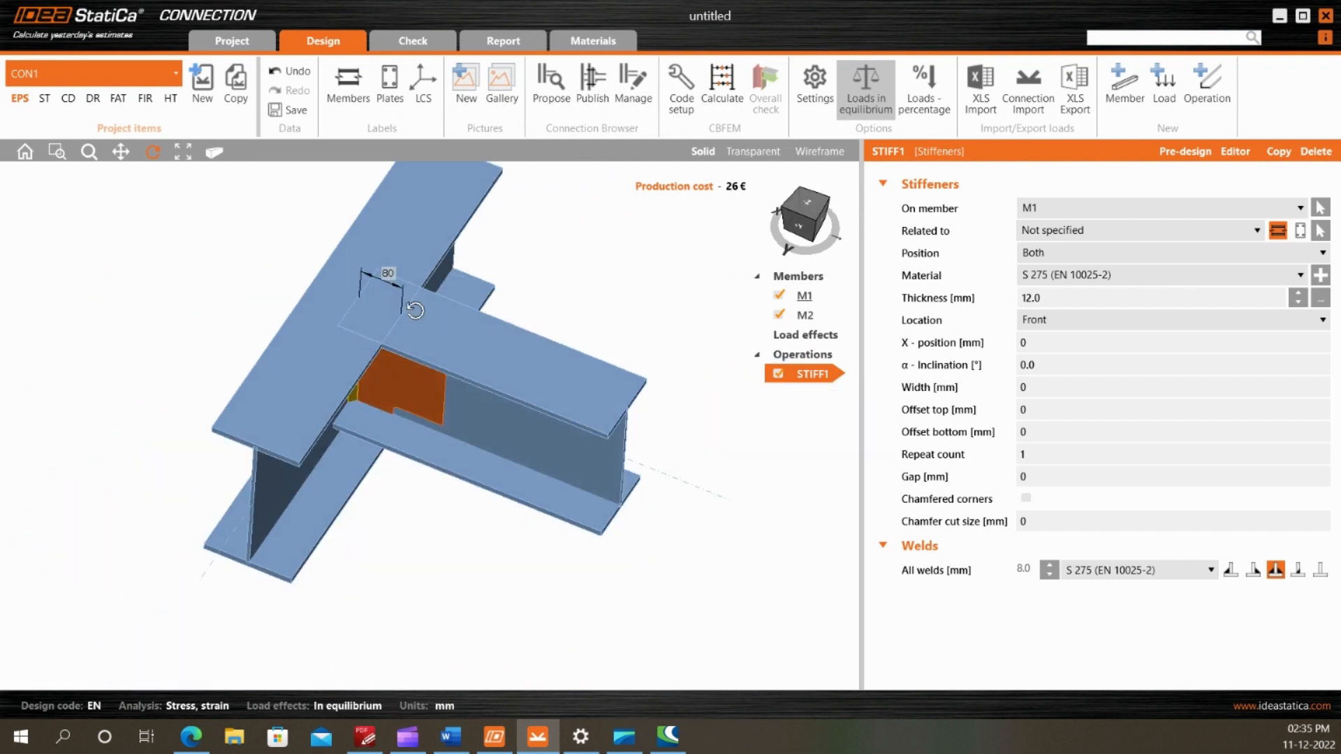
pyautogui.moveTo(614, 399)
pyautogui.mouseDown()
pyautogui.moveTo(633, 351)
pyautogui.moveTo(613, 335)
pyautogui.moveTo(593, 342)
pyautogui.mouseUp()
# Check the beam end in the PDF drawing and add a Cut of member operation on M2 by M1, keeping the Closer cutting plane
pyautogui.hotkey('alt', 'Tab')
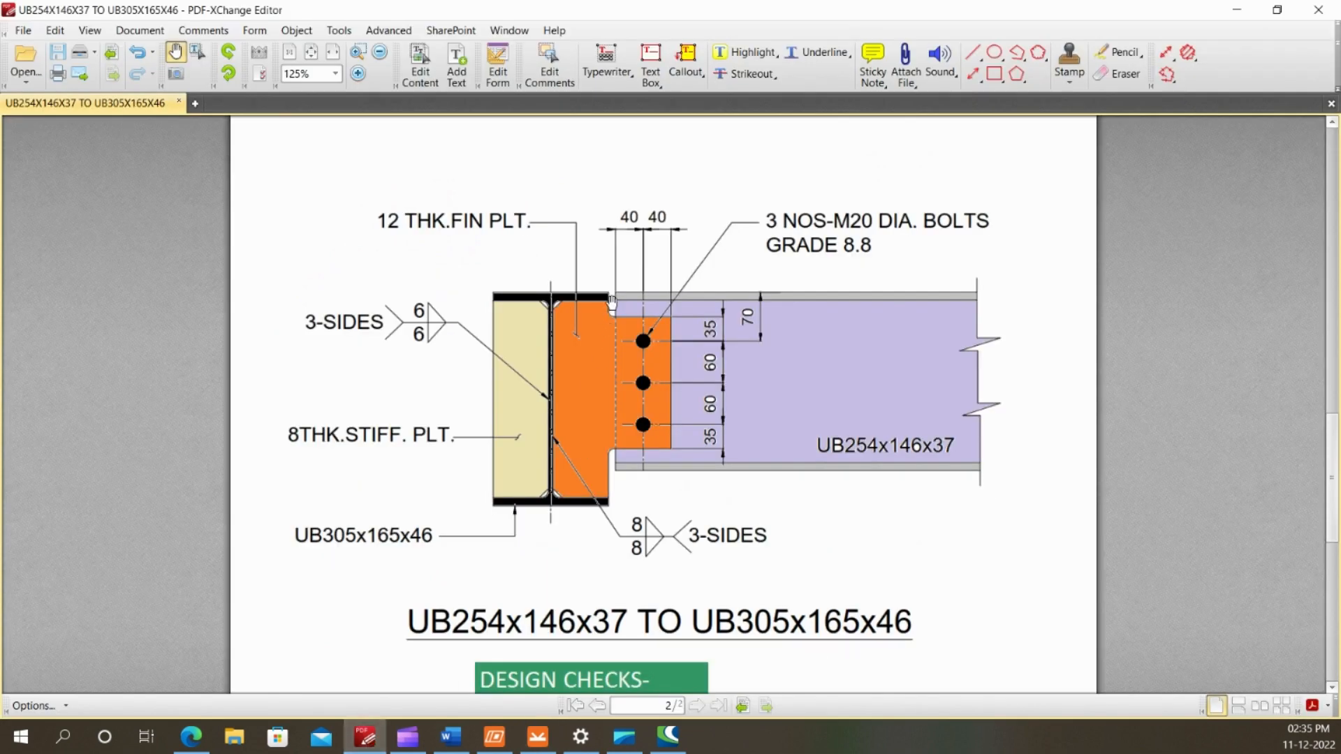
pyautogui.click(537, 737)
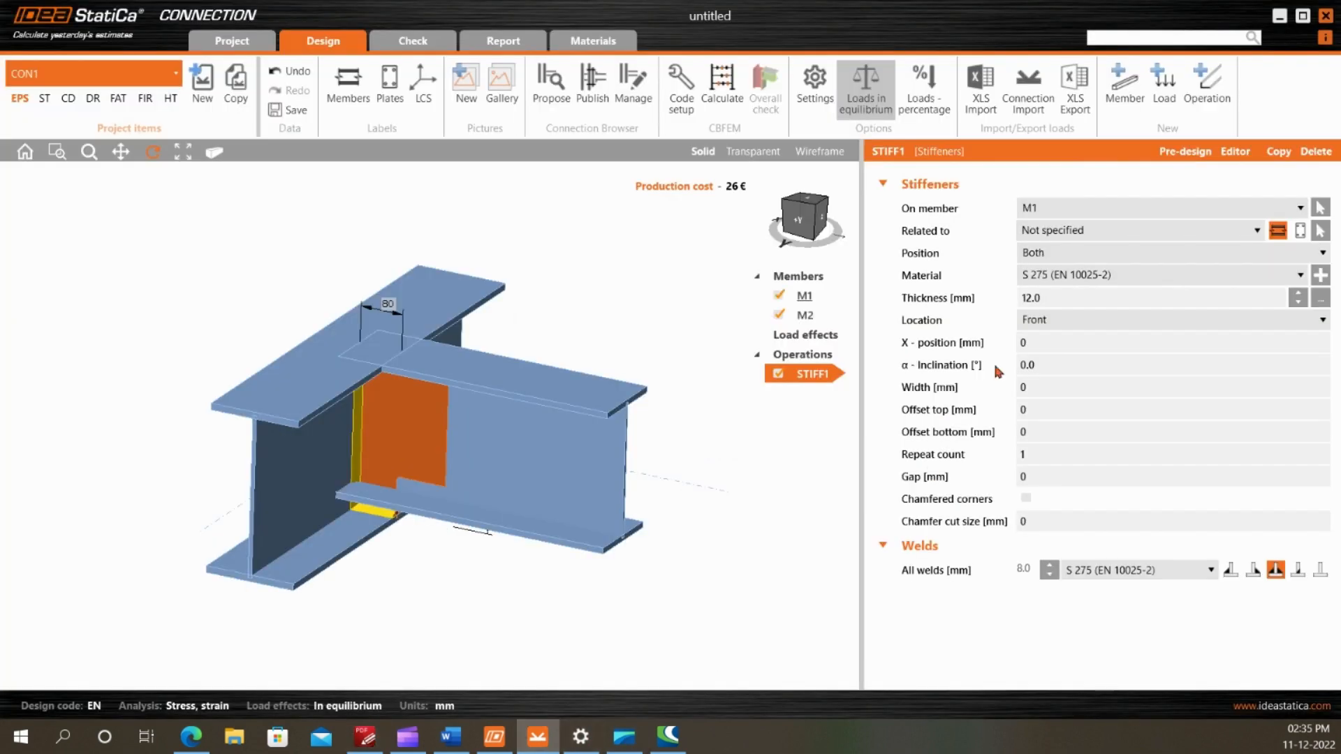
pyautogui.click(1212, 98)
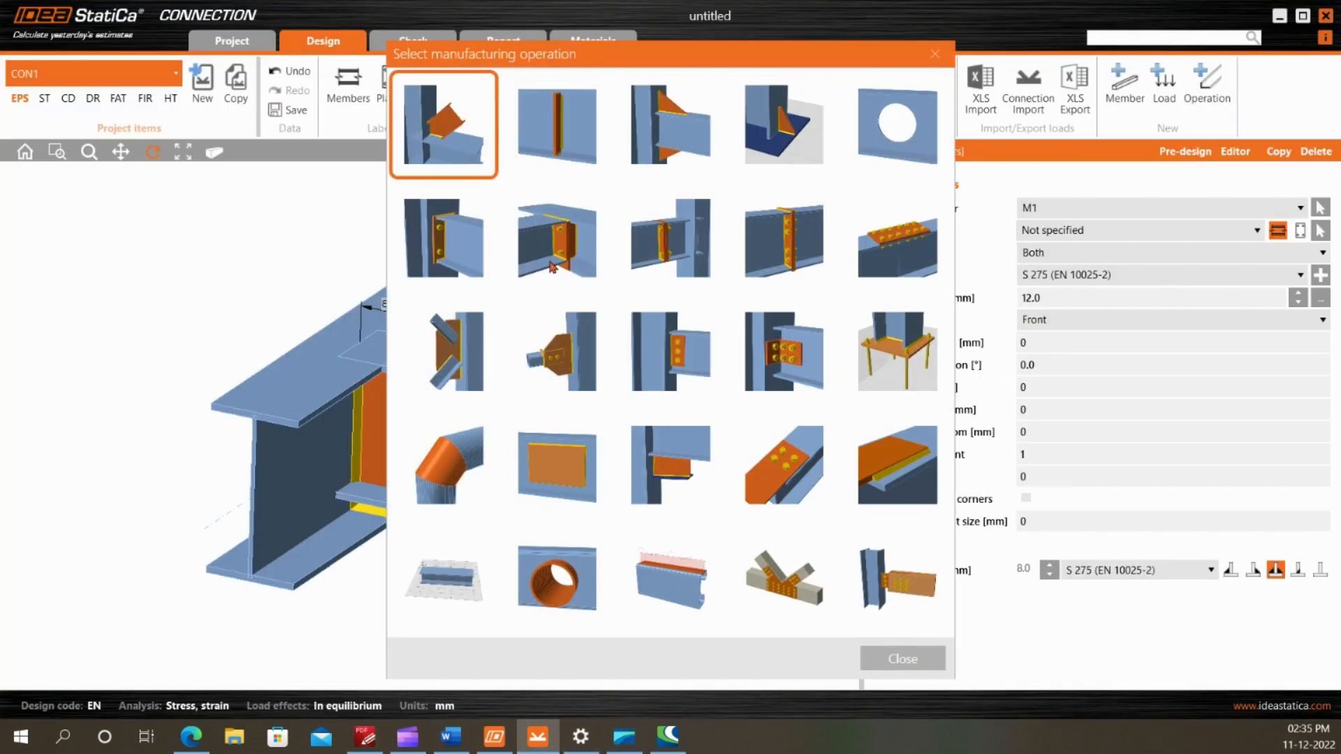
pyautogui.click(869, 646)
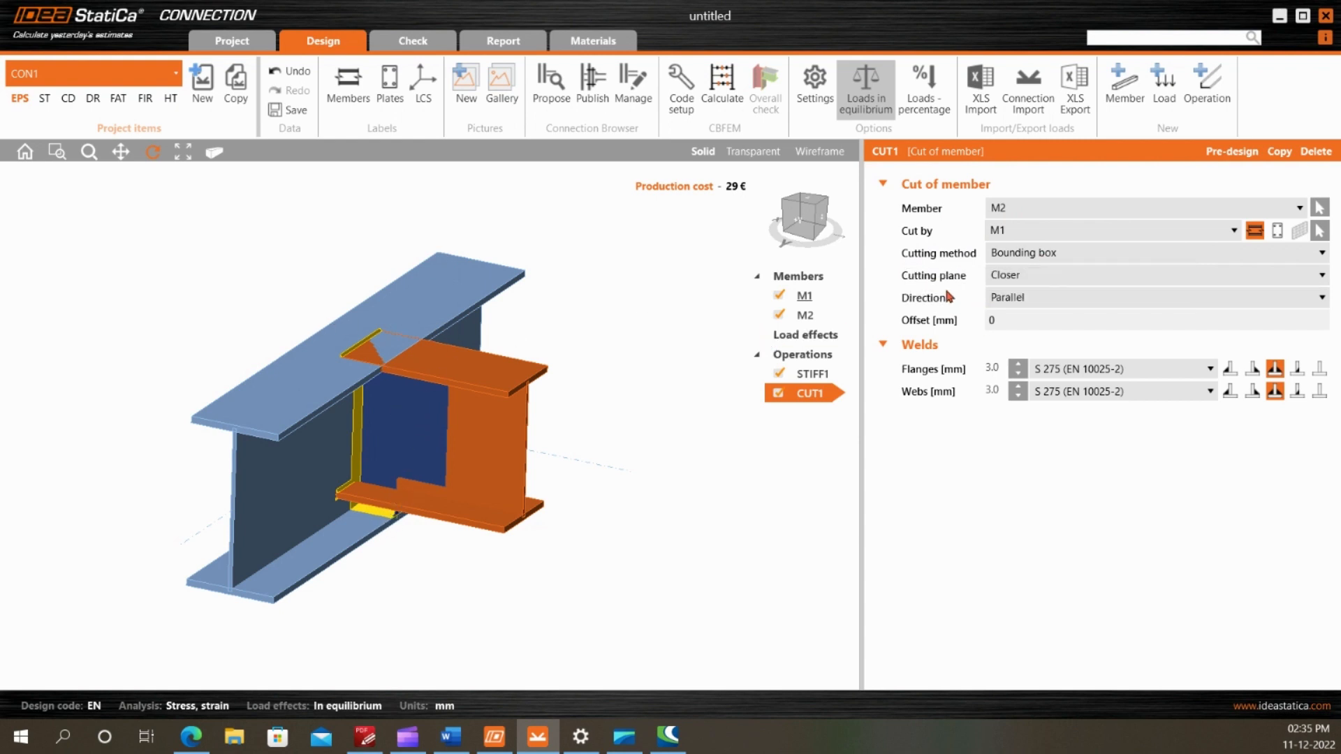
pyautogui.click(1029, 273)
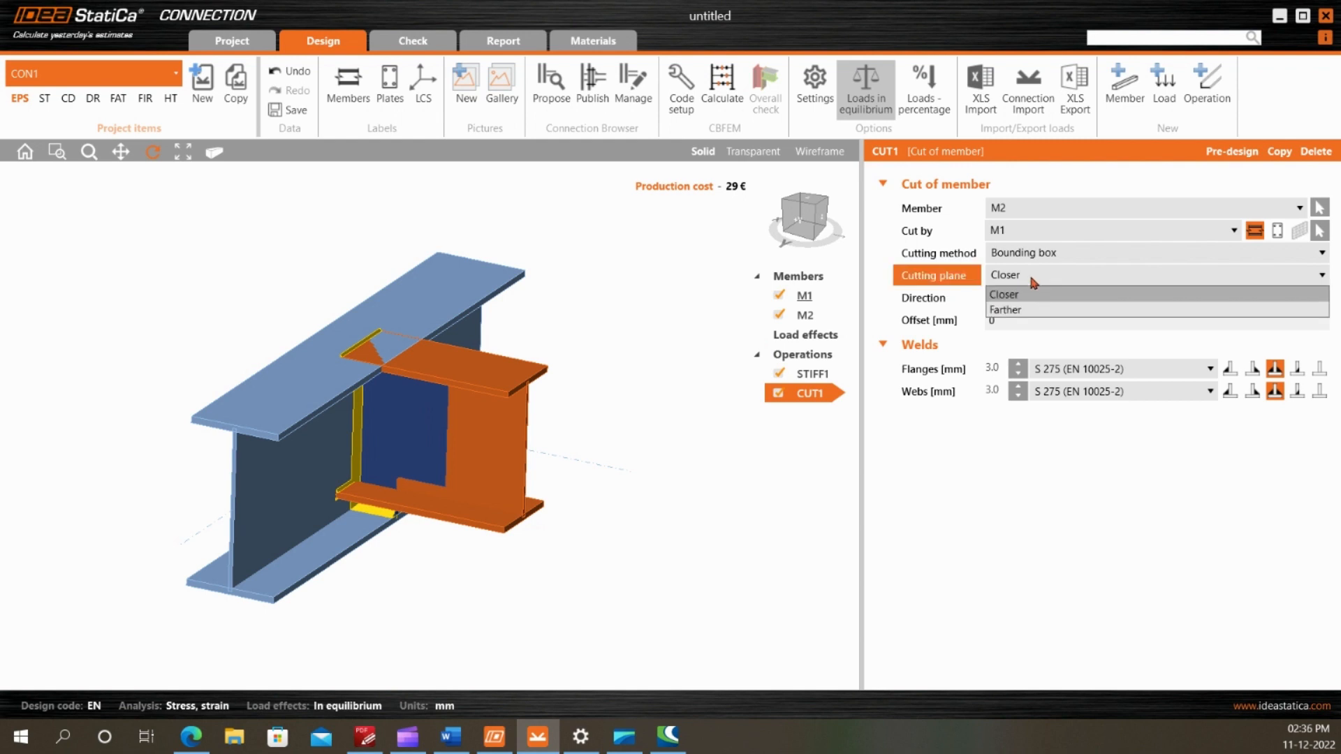
pyautogui.click(1030, 290)
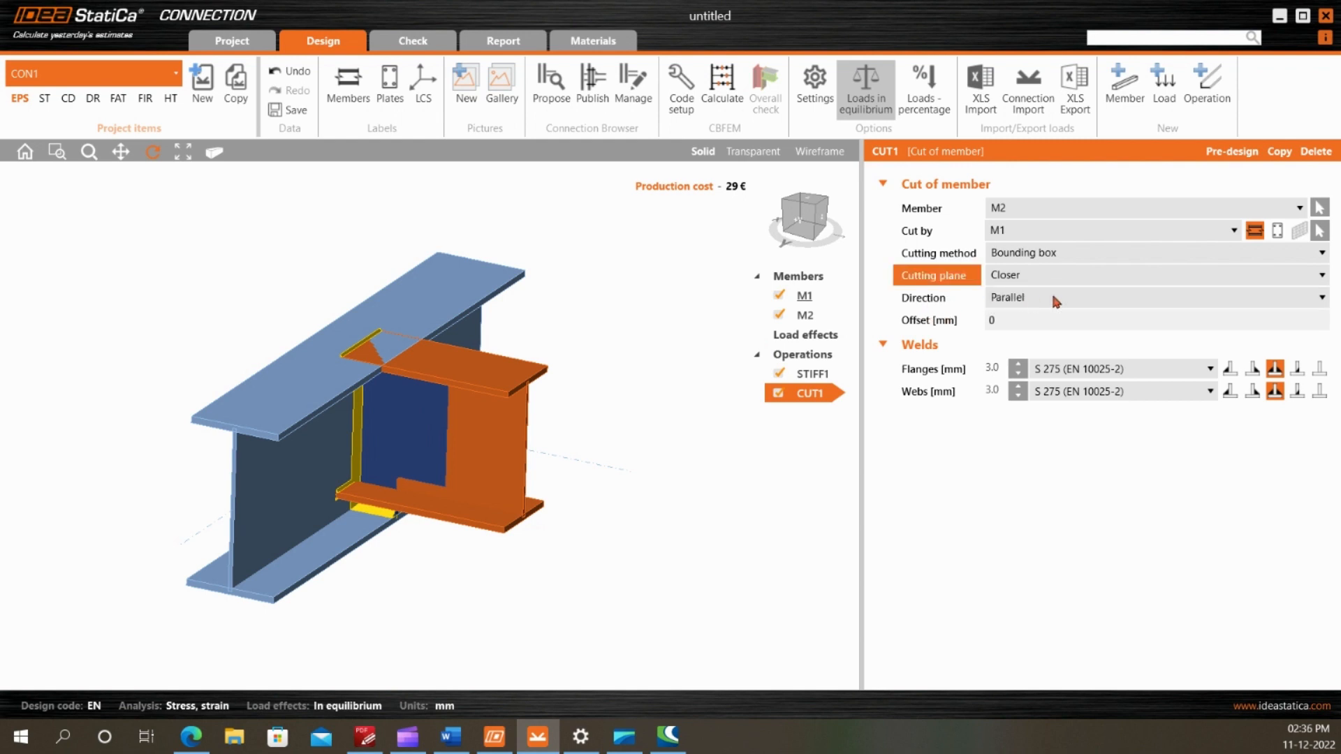
# Set the offset of the M2 cut to 93 mm and inspect the trimmed beam end beside the fin plate
pyautogui.click(1006, 320)
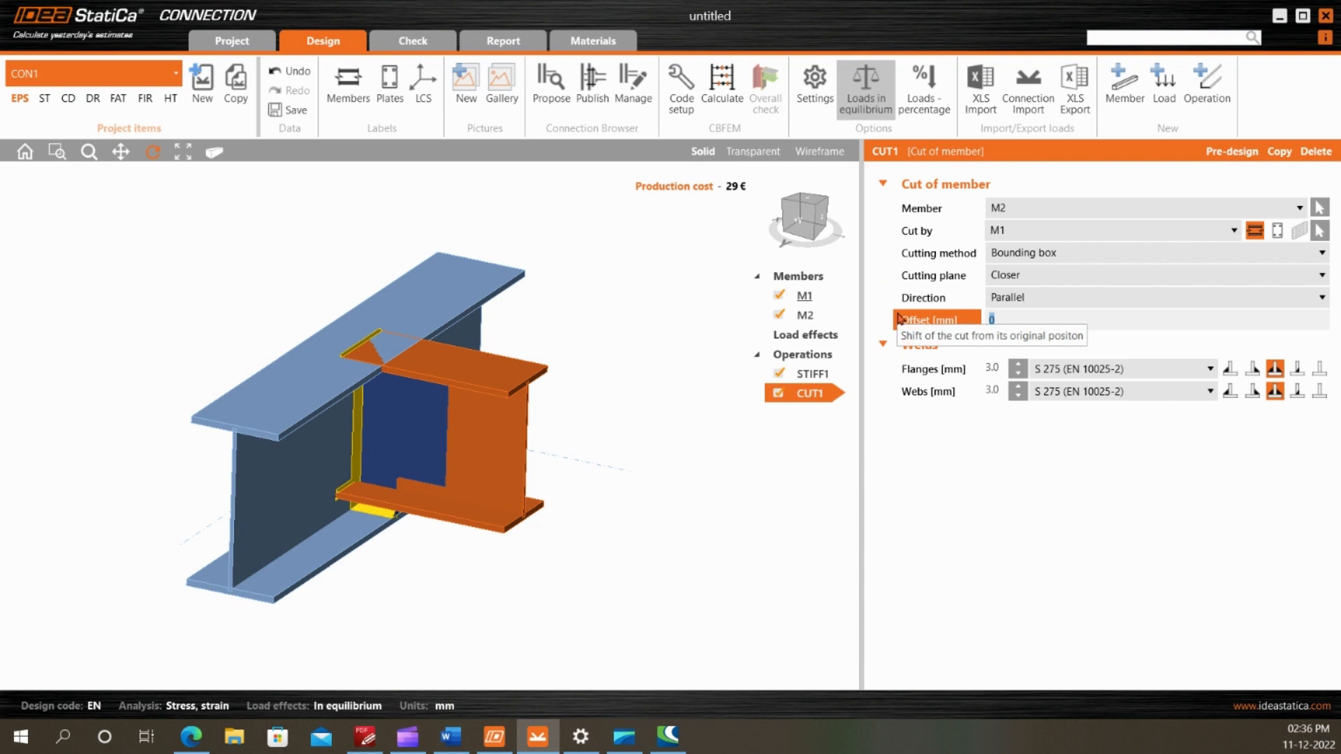
pyautogui.write('93')
pyautogui.press('Return')
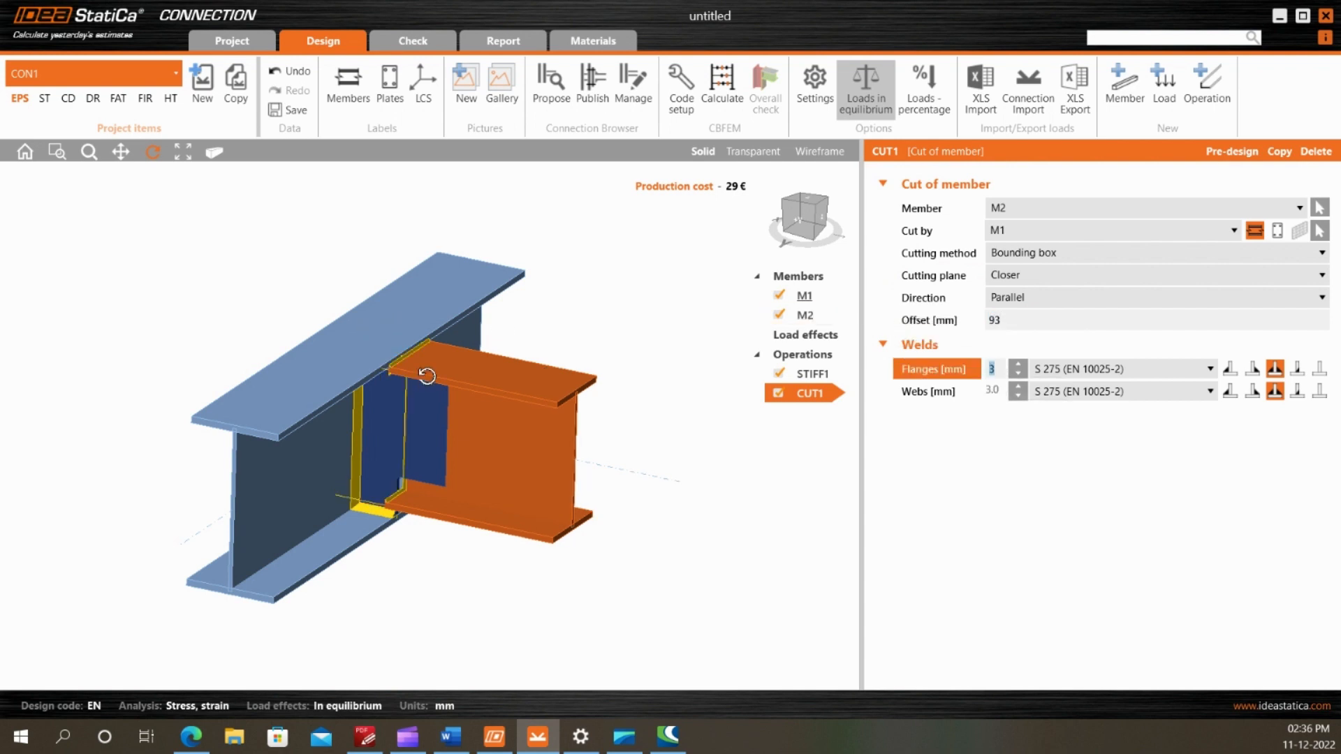
pyautogui.scroll(3, 428, 377)
pyautogui.moveTo(428, 377); pyautogui.dragTo(444, 385)
pyautogui.scroll(5, 444, 385)
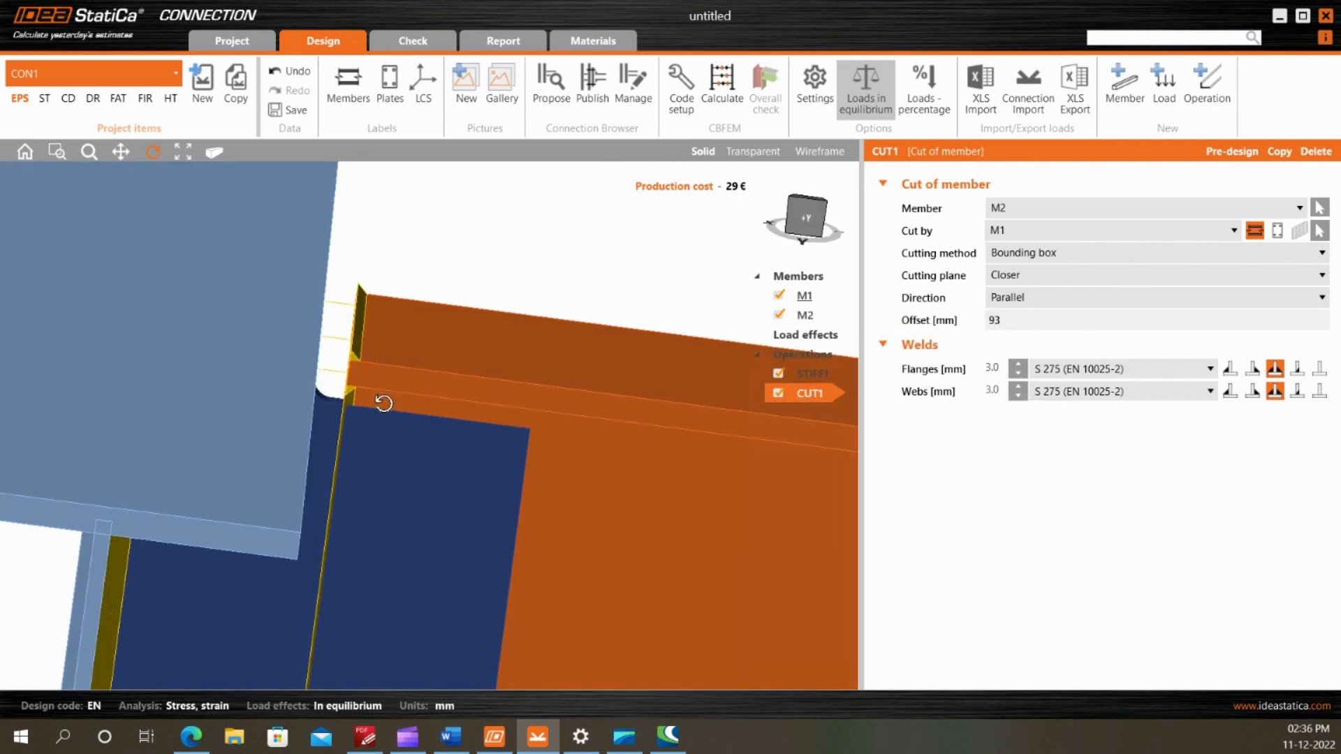
pyautogui.scroll(-3, 341, 308)
pyautogui.moveTo(342, 362); pyautogui.dragTo(385, 312)
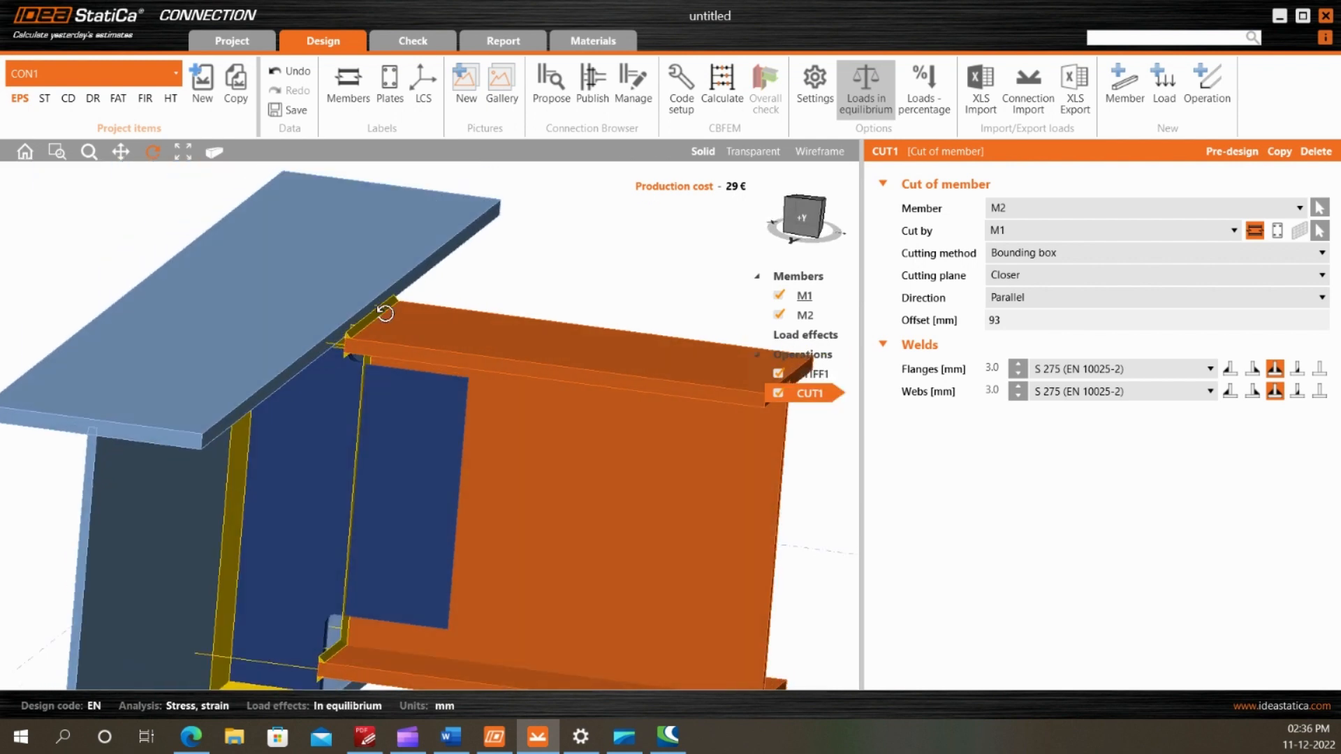
# Remove the welds from both the flanges and the webs of the M2 cut, and check the beam end
pyautogui.scroll(3, 386, 313)
pyautogui.click(1320, 368)
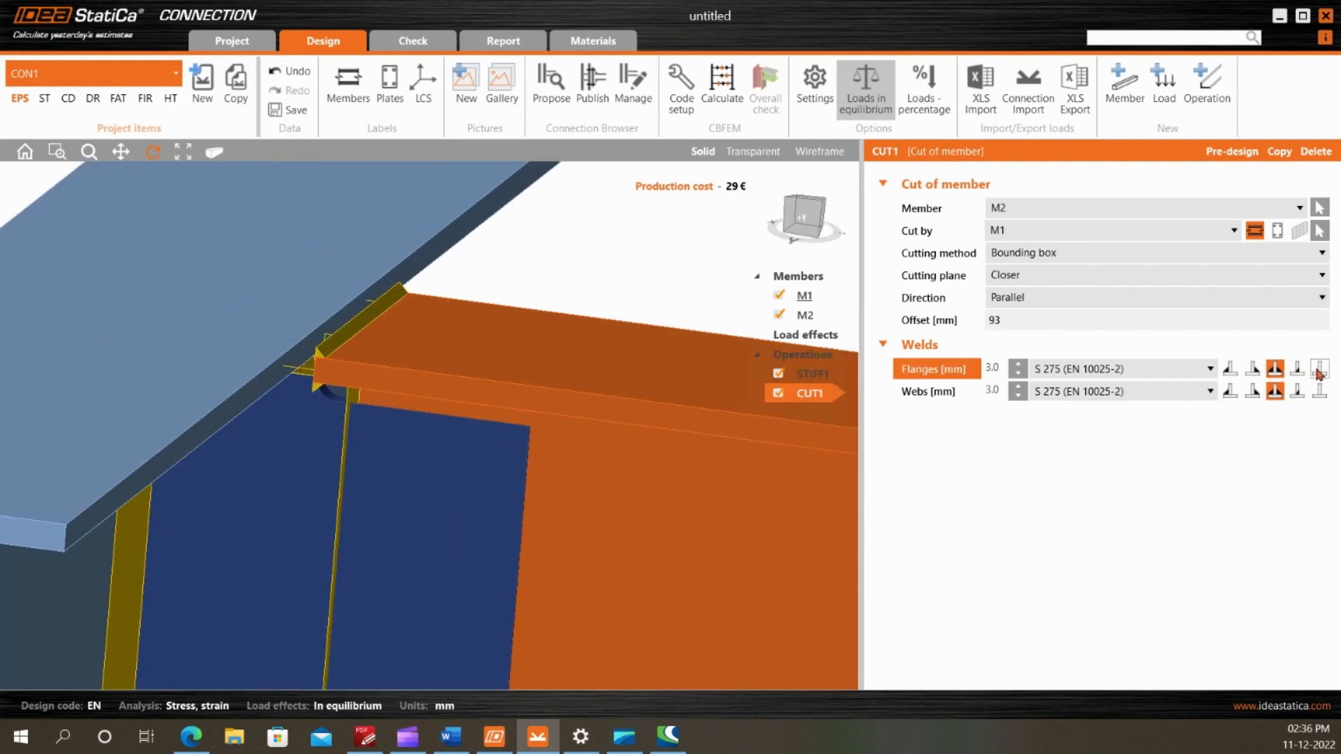
pyautogui.click(1319, 391)
pyautogui.scroll(-3, 440, 265)
pyautogui.moveTo(439, 265); pyautogui.dragTo(426, 322)
pyautogui.scroll(3, 439, 347)
pyautogui.scroll(-3, 439, 347)
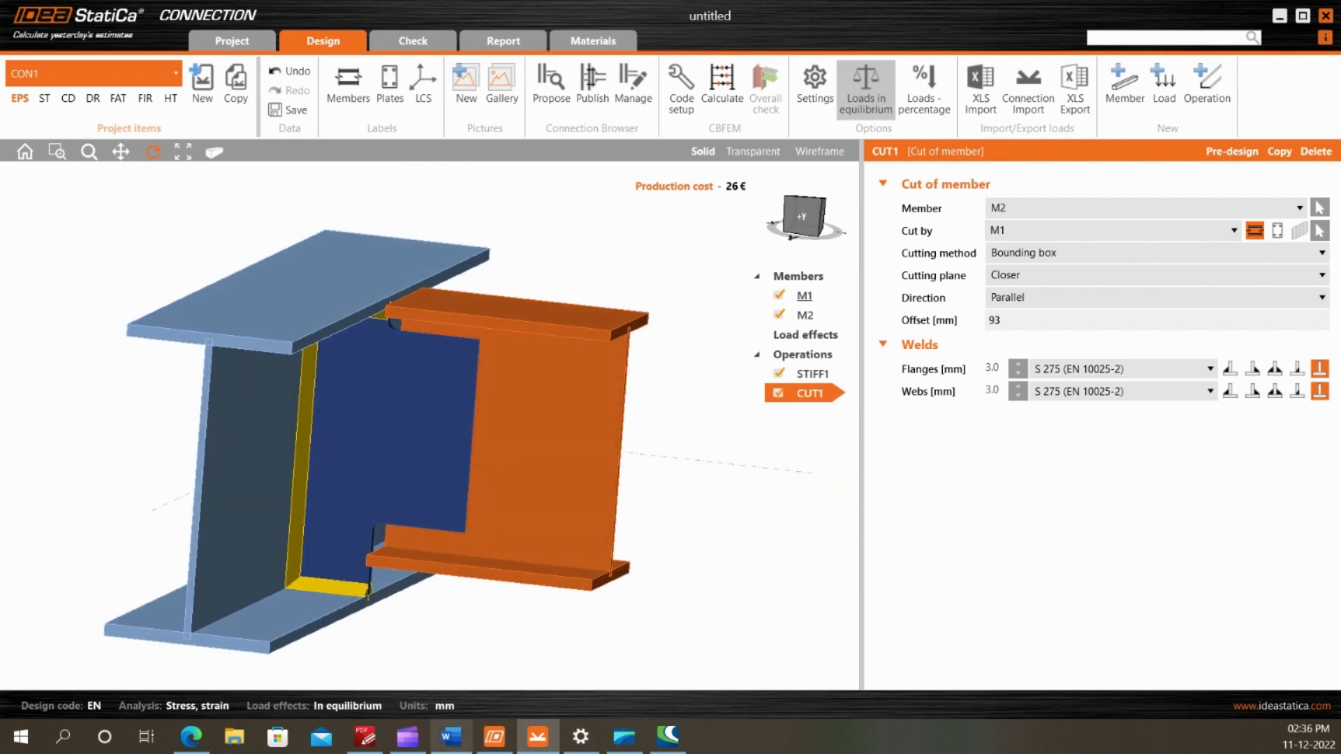
# Check the bolt specification in the PDF drawing and add a bolt grid operation with M20 8.8 bolts
pyautogui.click(365, 736)
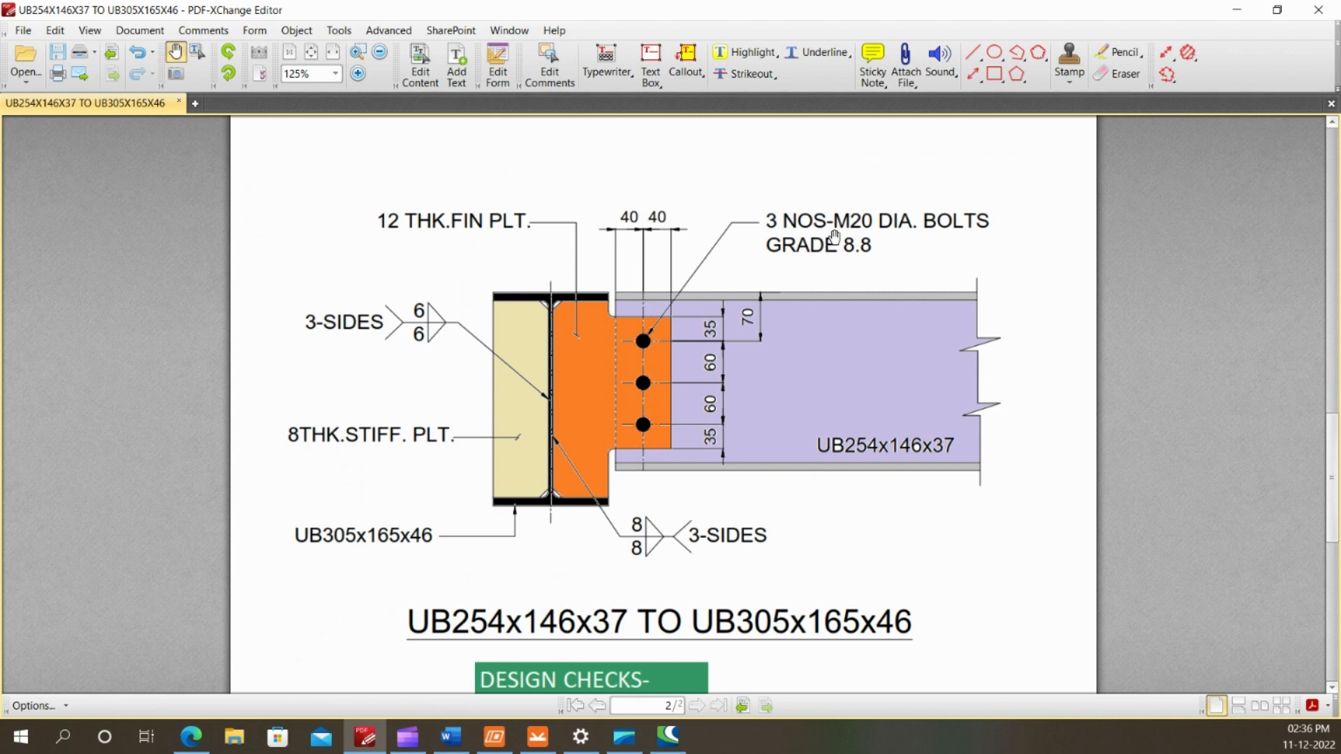
pyautogui.click(538, 736)
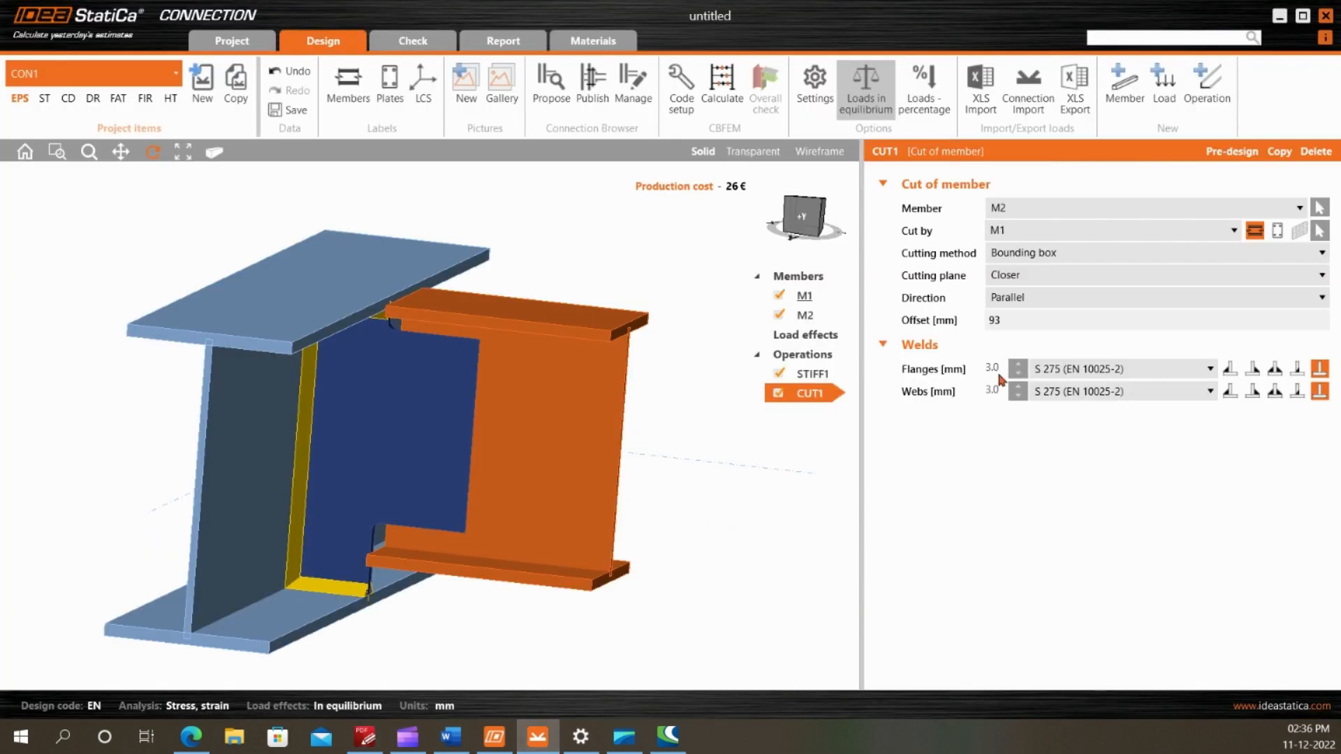
pyautogui.click(1206, 77)
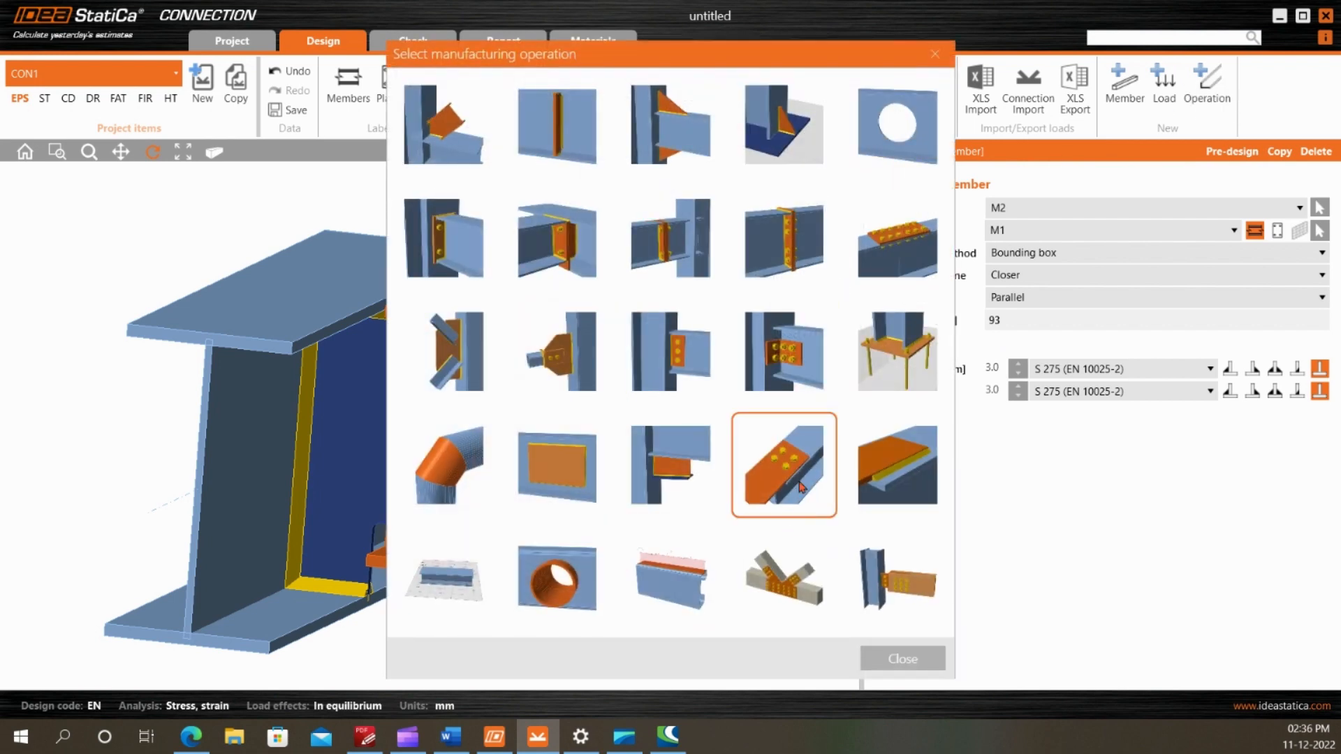
pyautogui.click(802, 482)
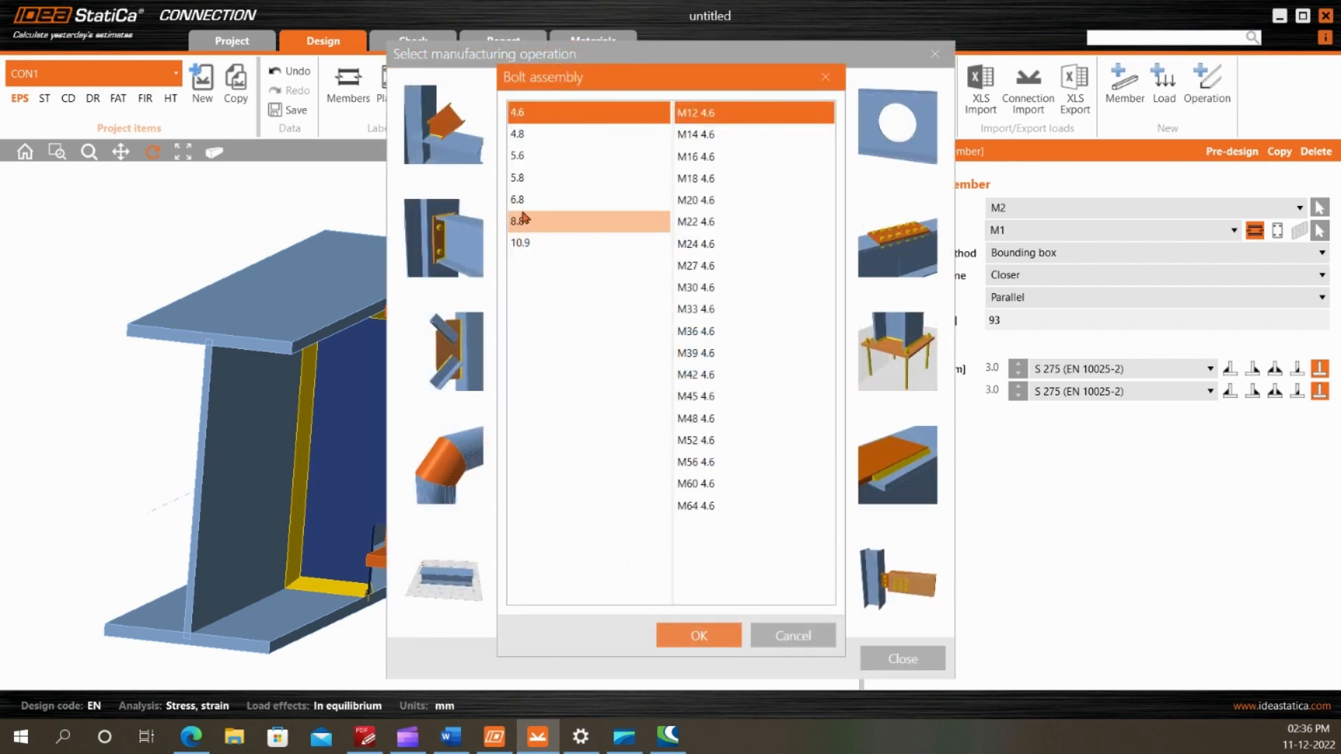
pyautogui.click(520, 221)
pyautogui.click(725, 199)
pyautogui.click(699, 636)
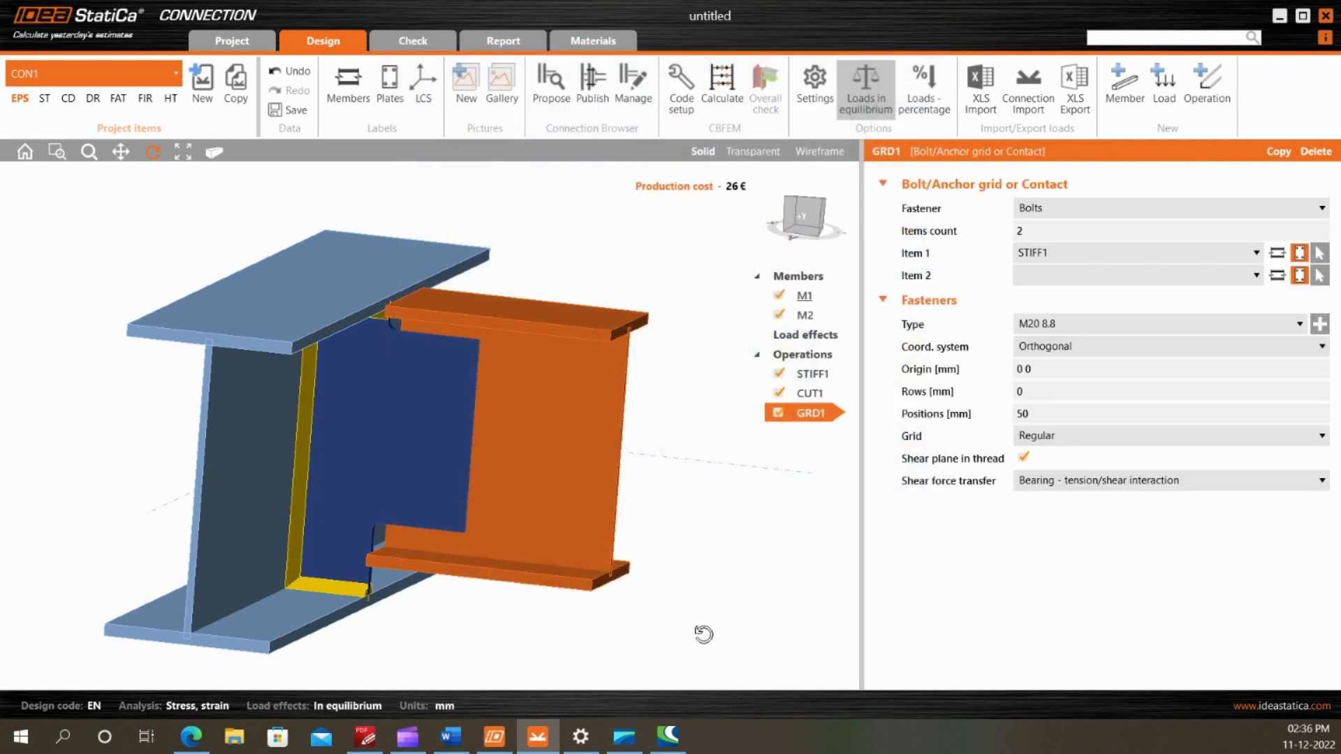
# View the joint from the side in transparent display and connect the bolt grid to M2 Web 1 and STIFF1
pyautogui.moveTo(515, 451); pyautogui.dragTo(413, 421)
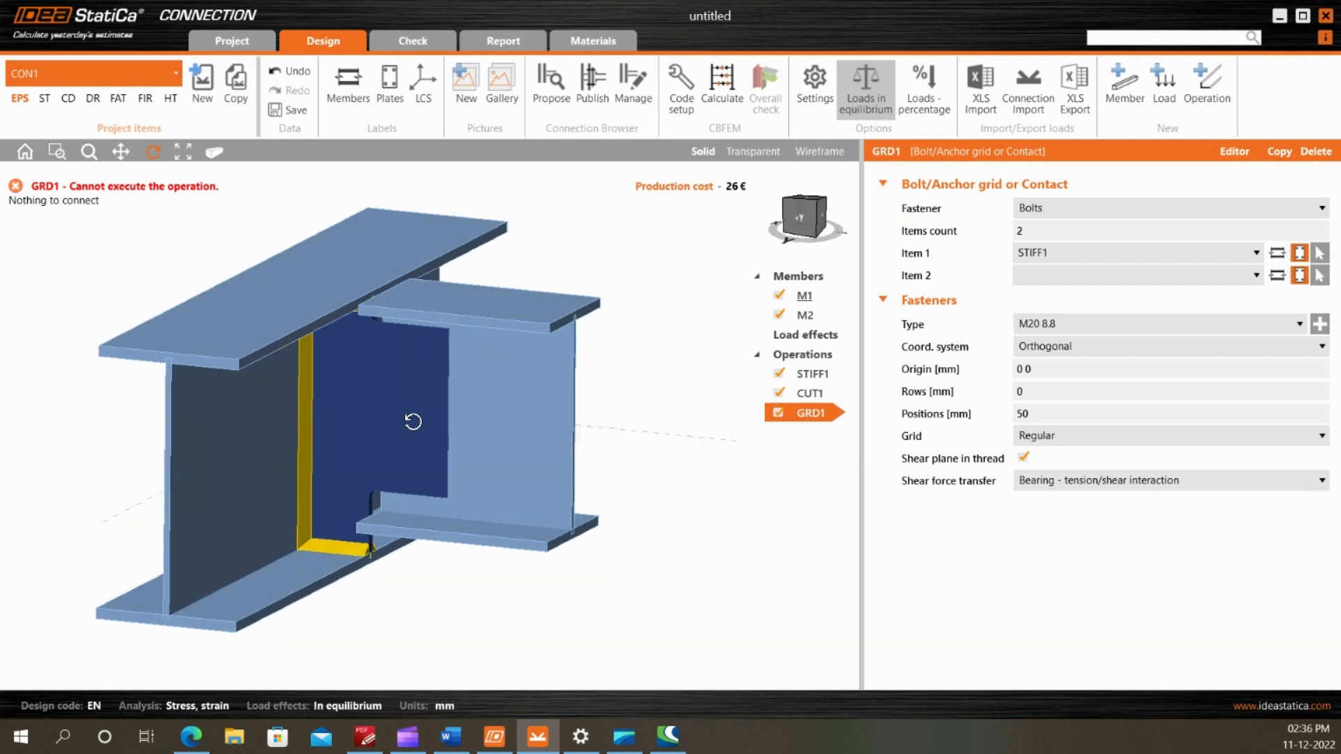
pyautogui.moveTo(313, 440); pyautogui.dragTo(351, 409)
pyautogui.click(803, 216)
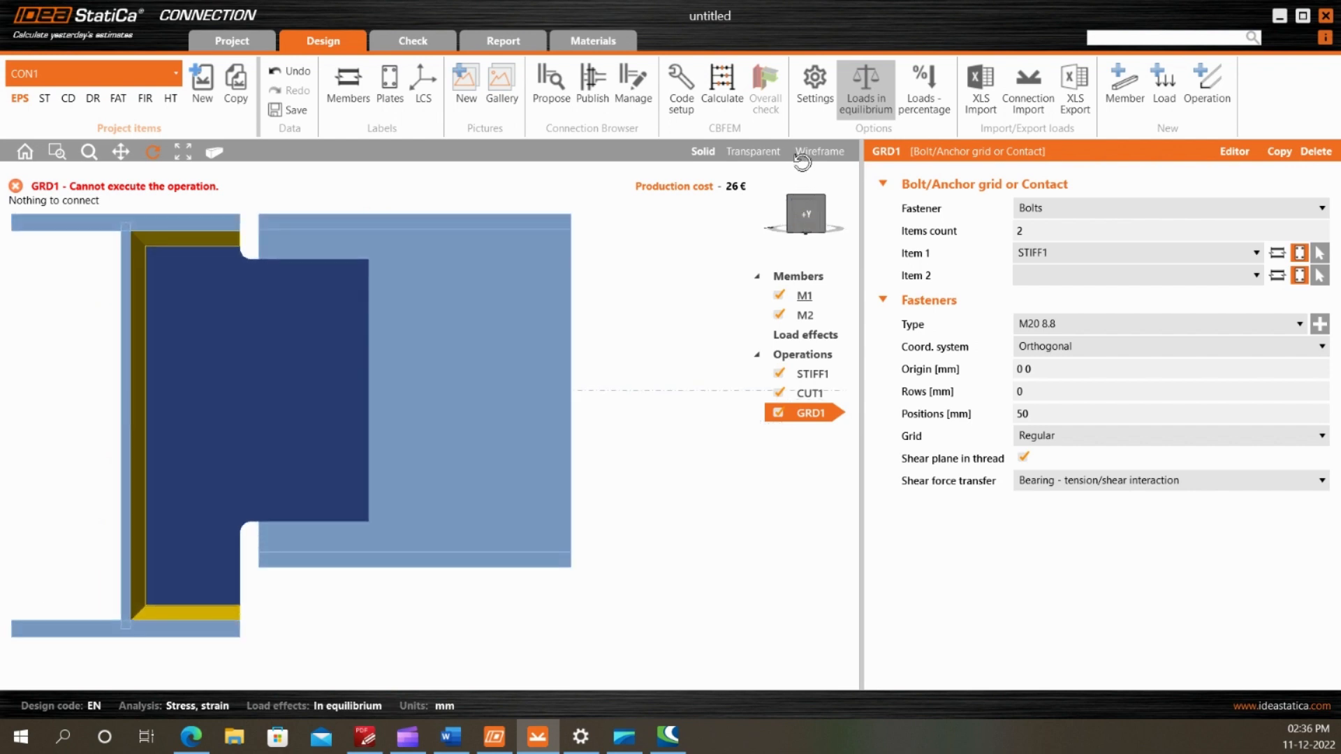
pyautogui.click(767, 158)
pyautogui.scroll(-2, 593, 270)
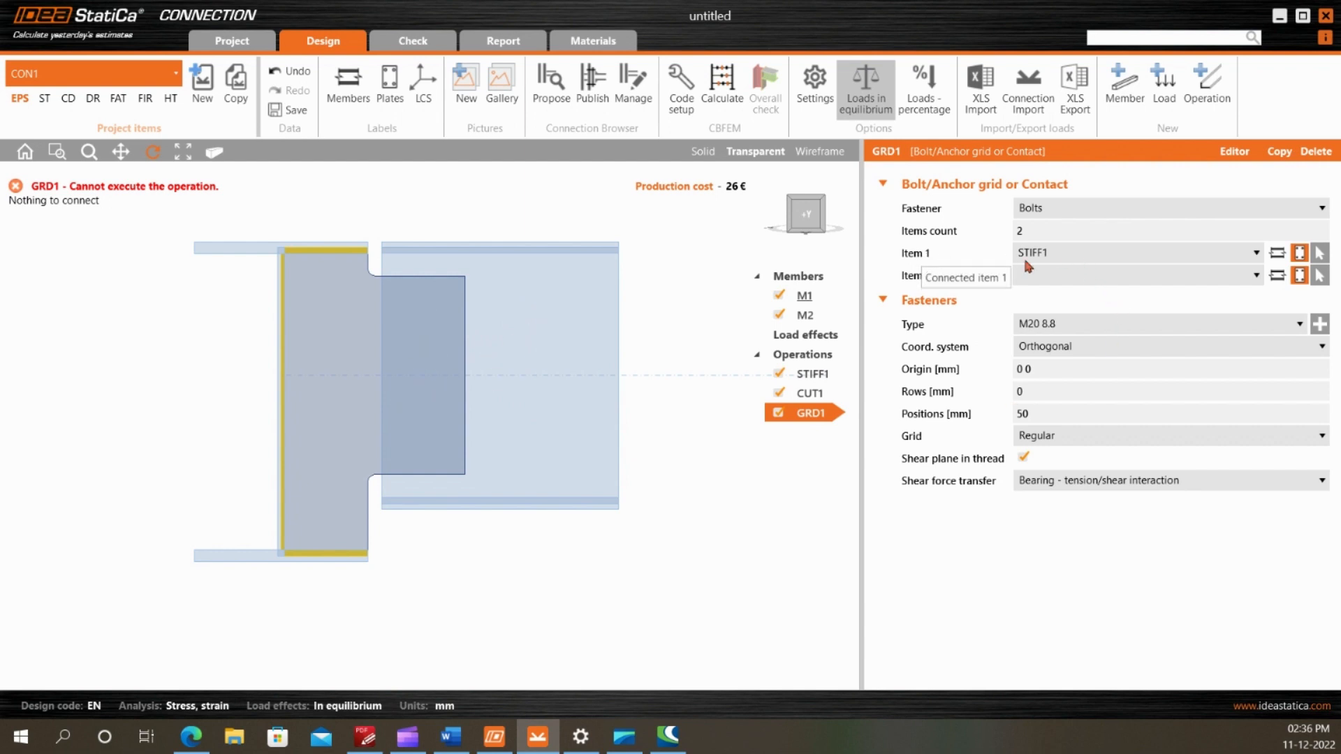
pyautogui.click(1320, 258)
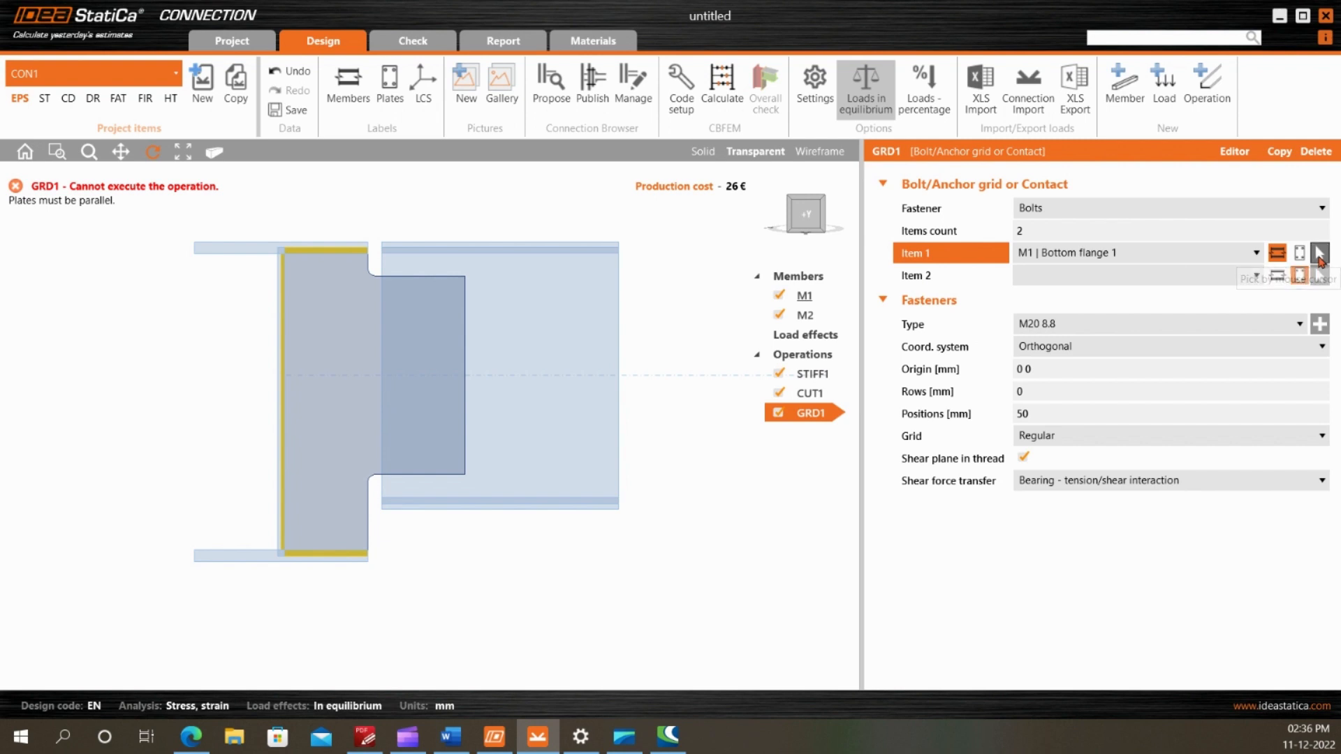
pyautogui.click(522, 399)
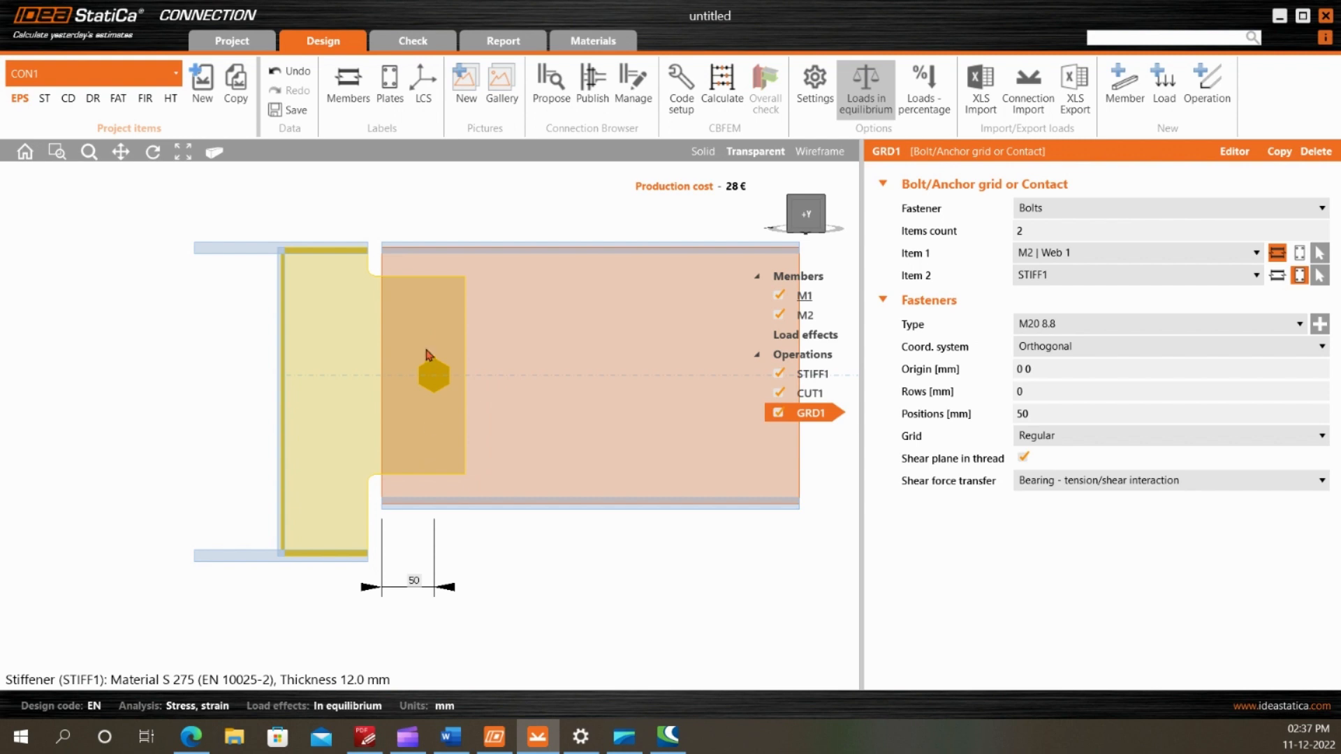
# Set the bolt rows to -60; 0; 60 and, after checking the edge distance in the PDF drawing, the position to 40 mm
pyautogui.click(1032, 396)
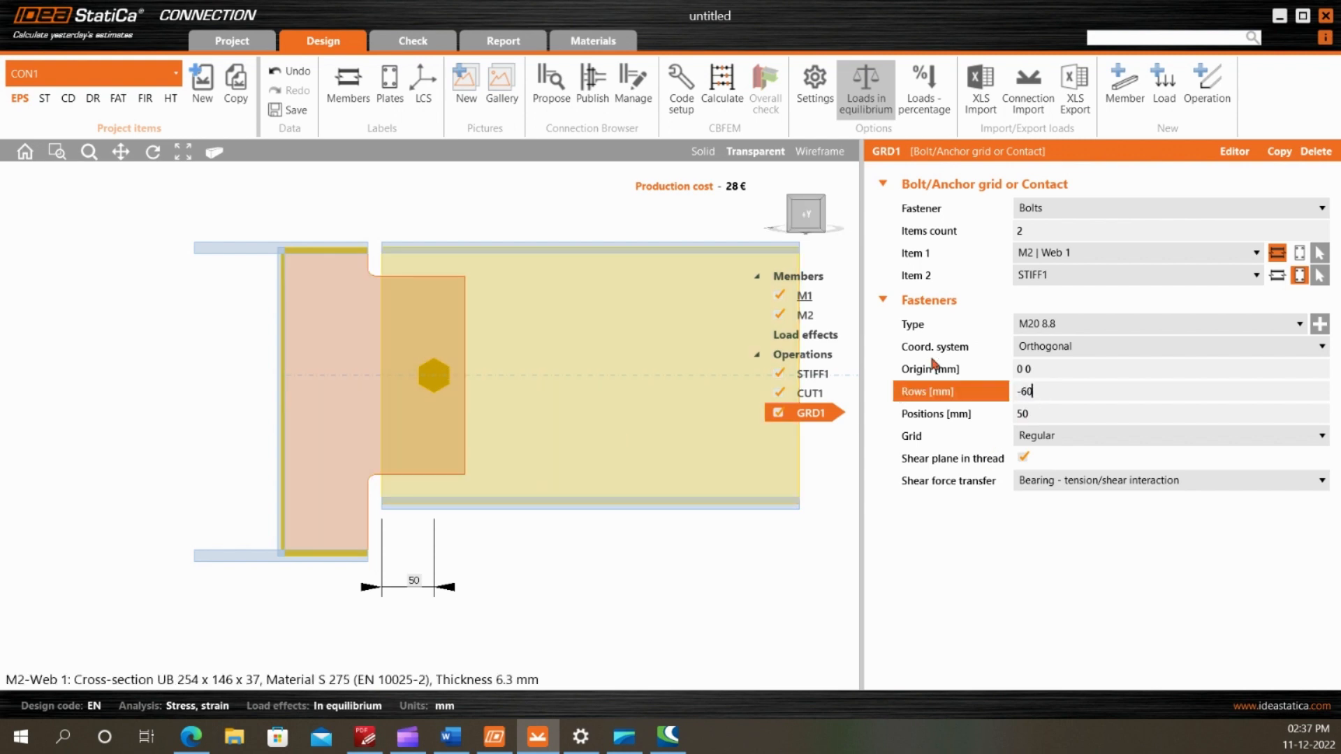
pyautogui.write('-60; 0; 60')
pyautogui.press('Tab')
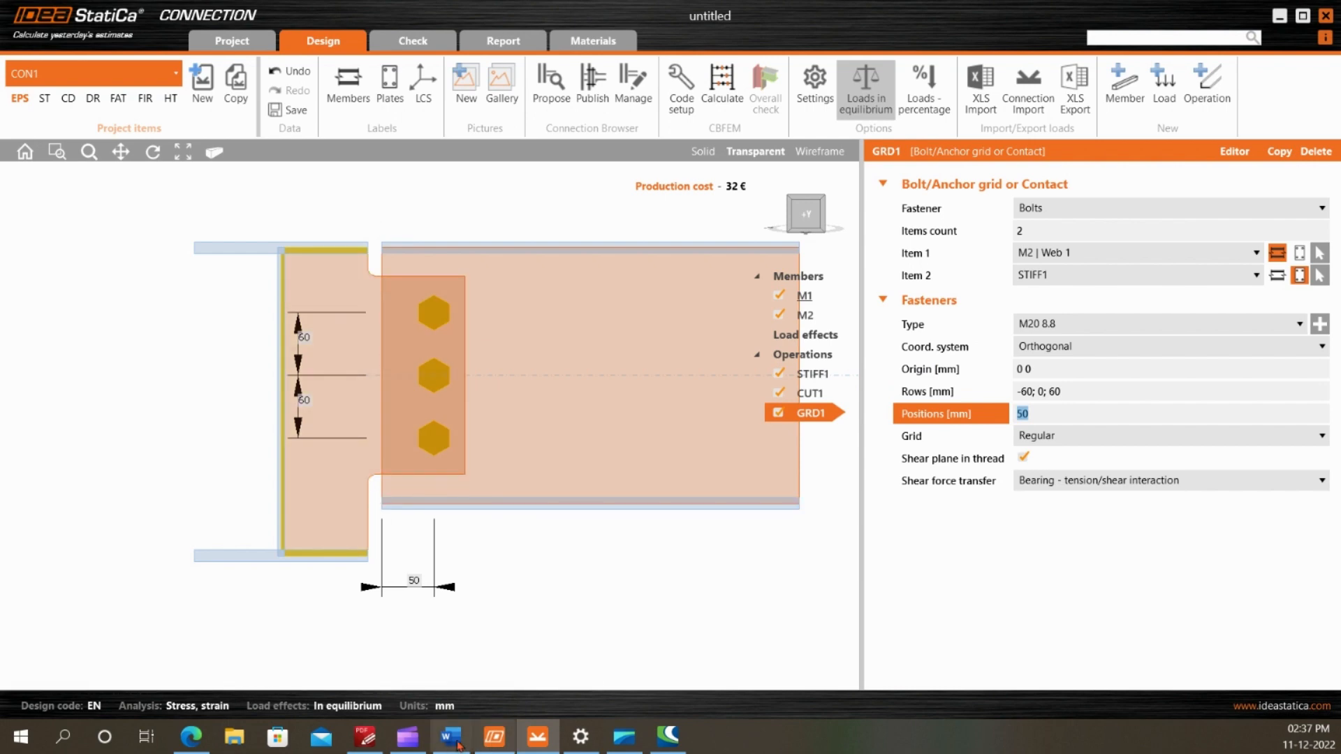
pyautogui.click(365, 737)
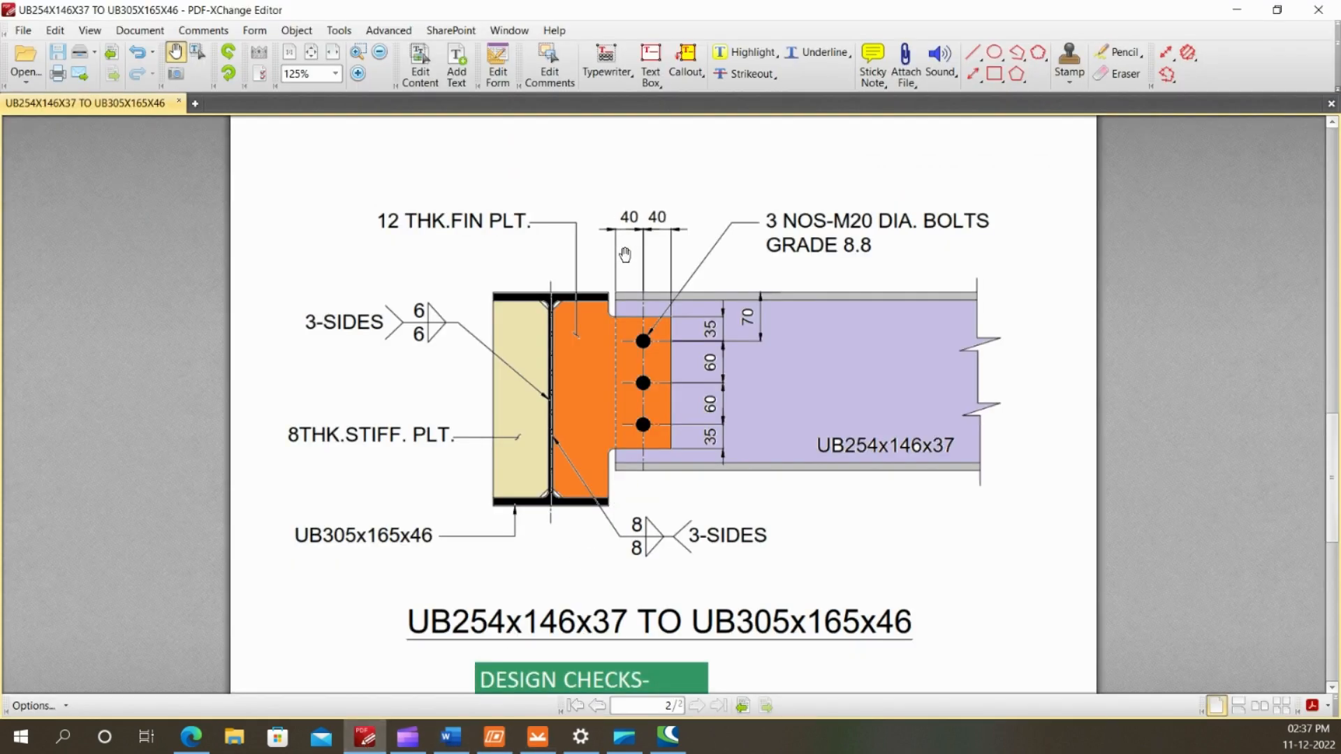
pyautogui.click(538, 737)
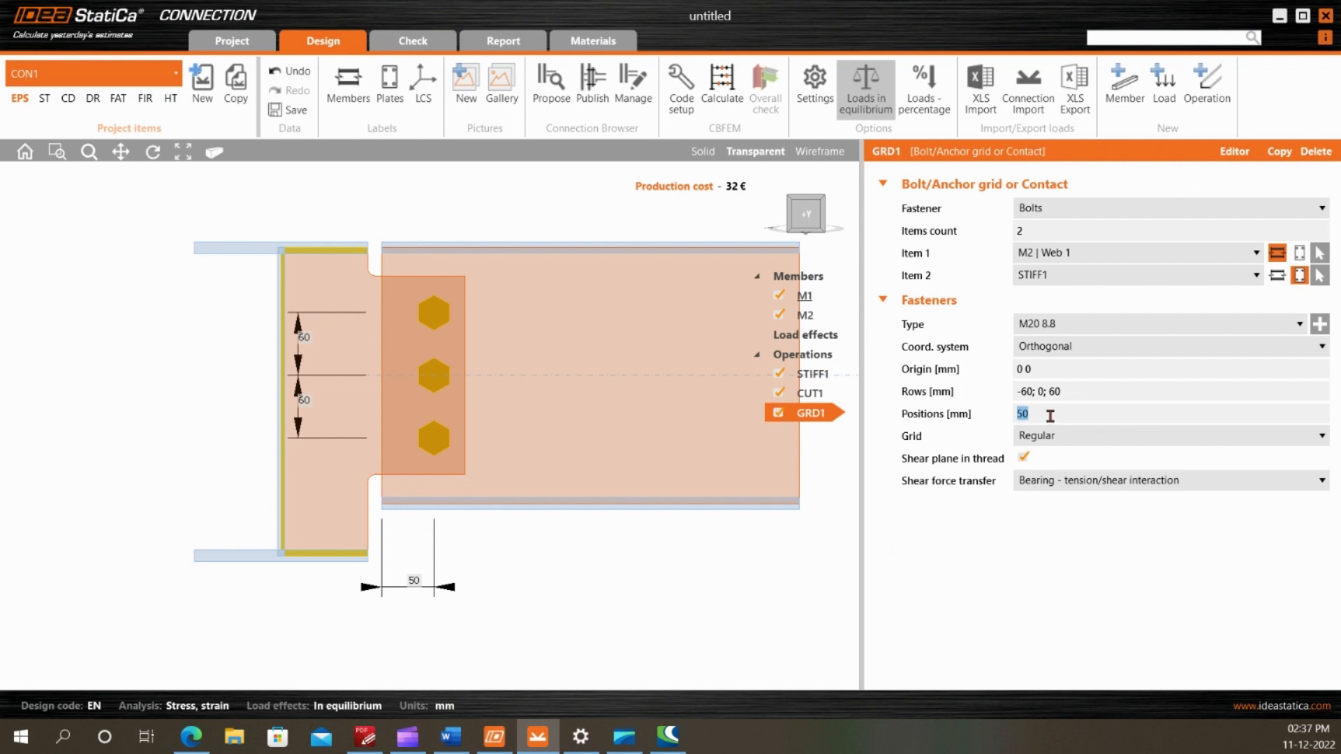
pyautogui.write('40')
pyautogui.press('Tab')
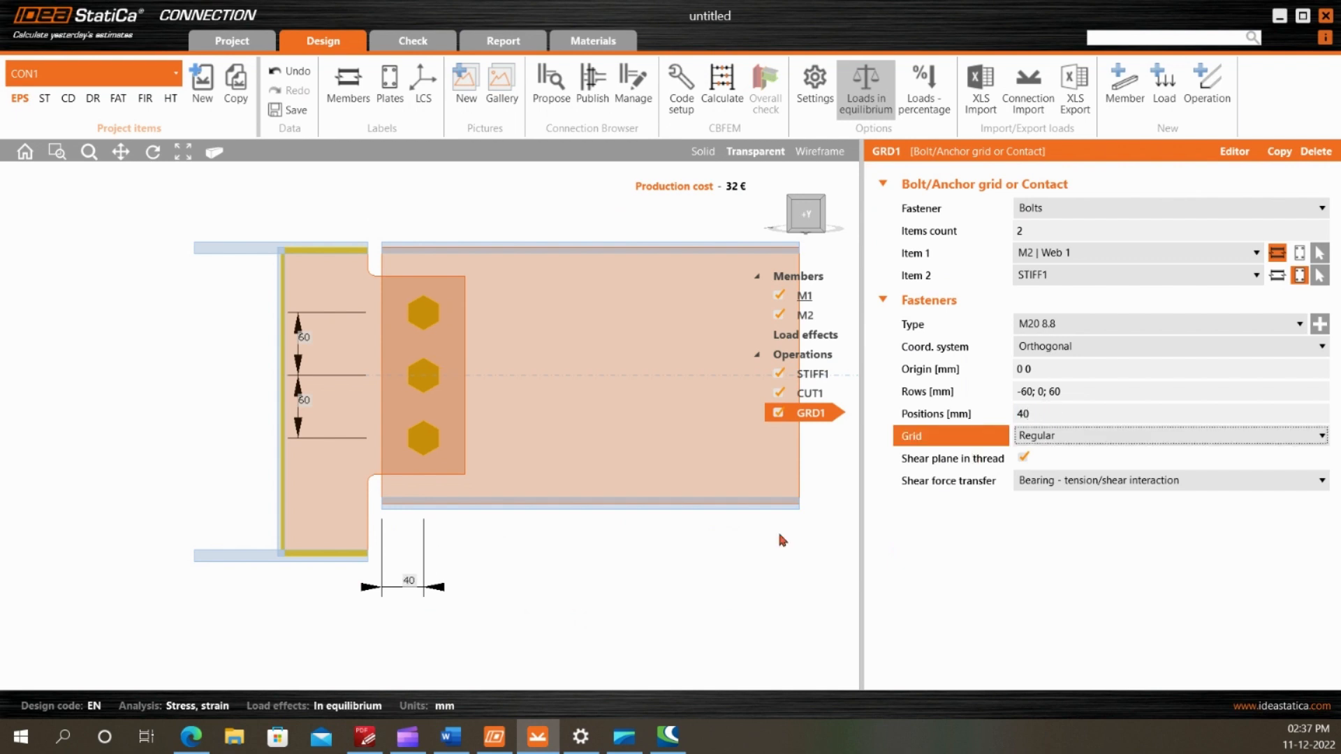
# Examine the bolt grid in solid and transparent display, checking from above how the fin plate sits against the M2 web
pyautogui.scroll(-4, 479, 417)
pyautogui.click(479, 418)
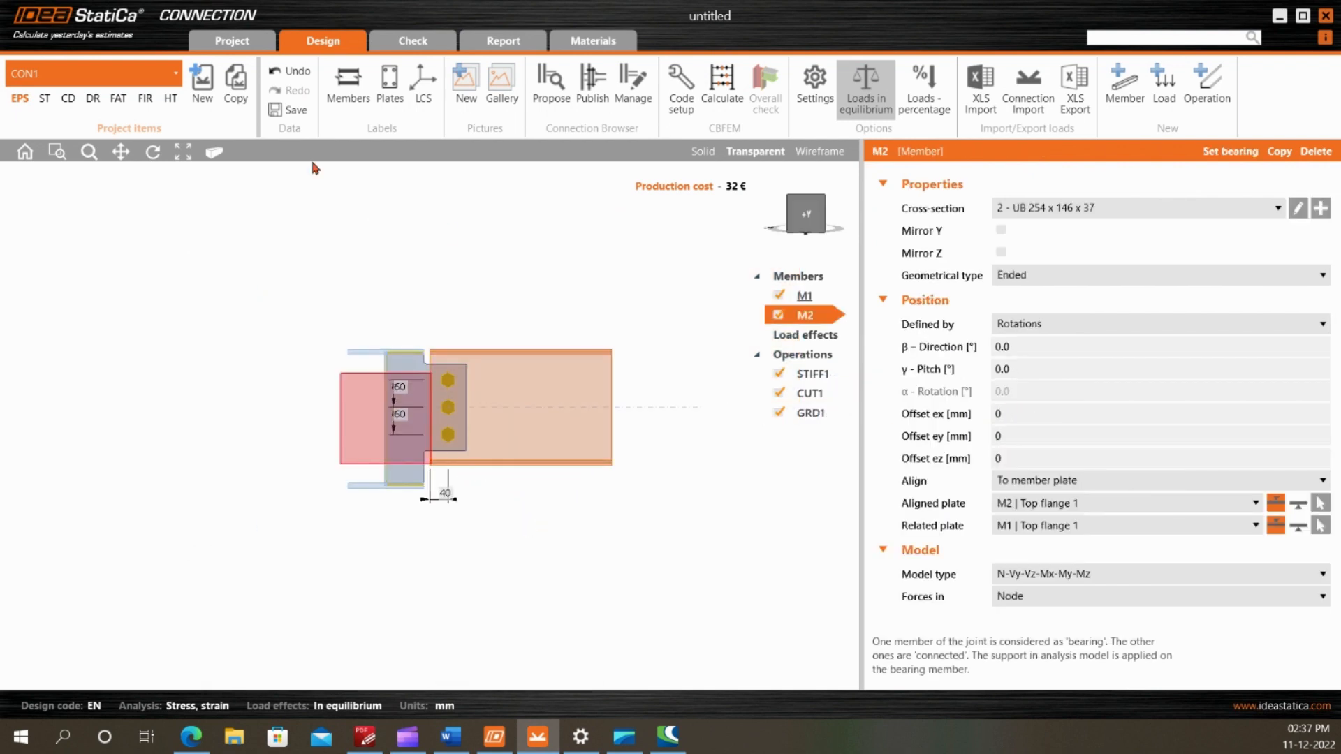
pyautogui.click(702, 151)
pyautogui.click(153, 151)
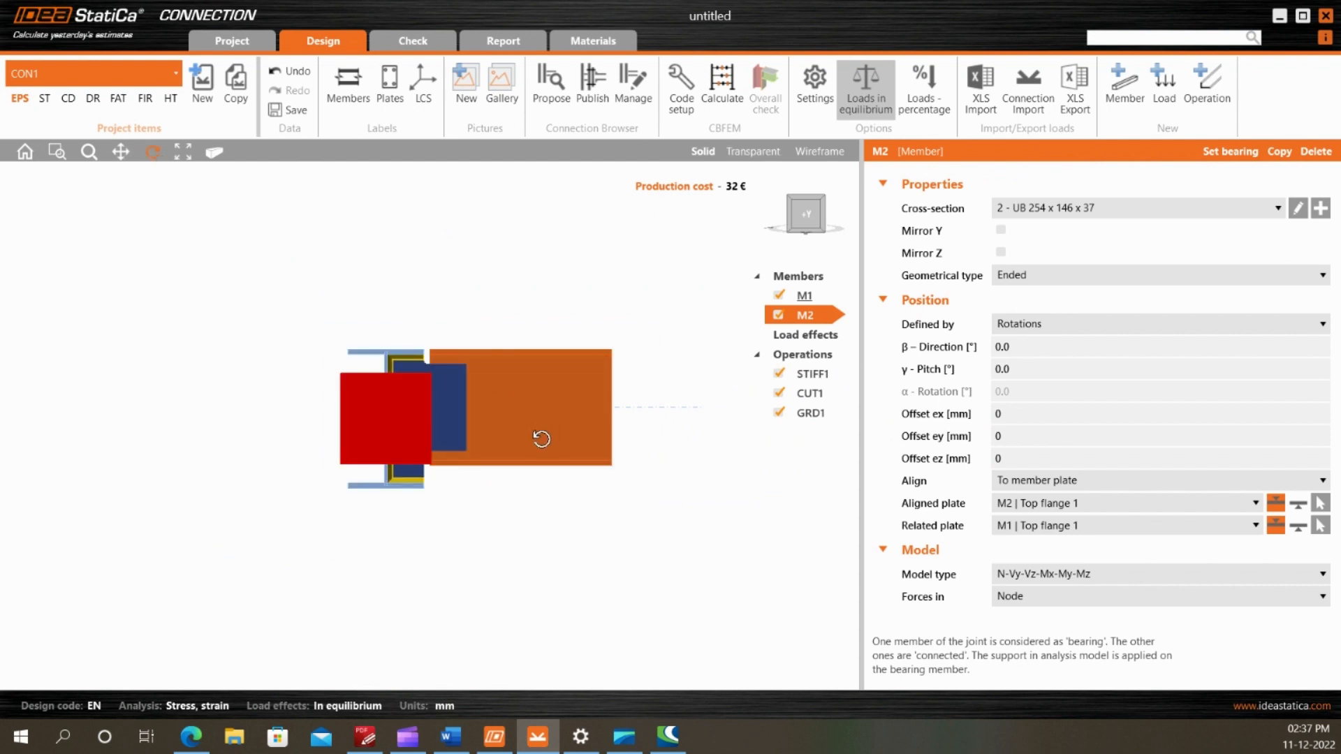
pyautogui.moveTo(539, 440); pyautogui.dragTo(502, 462)
pyautogui.moveTo(742, 443); pyautogui.dragTo(534, 467)
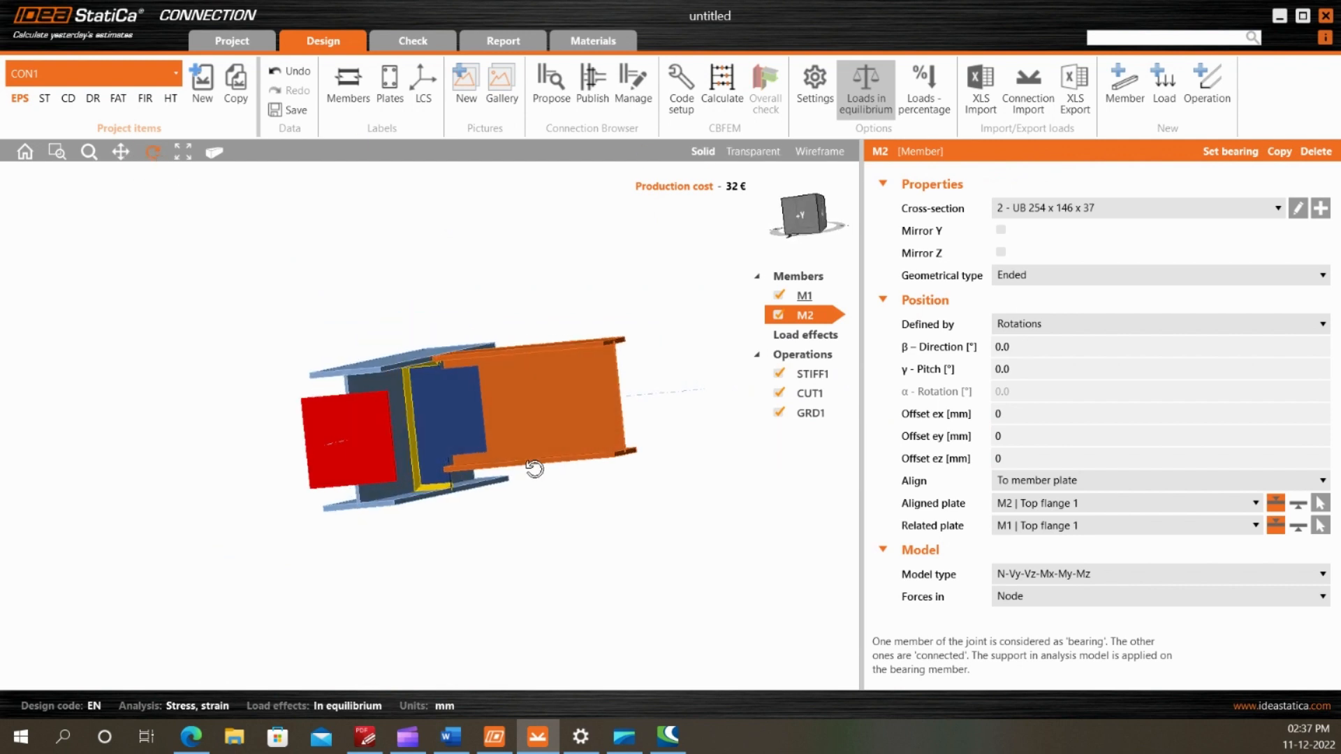
pyautogui.click(807, 419)
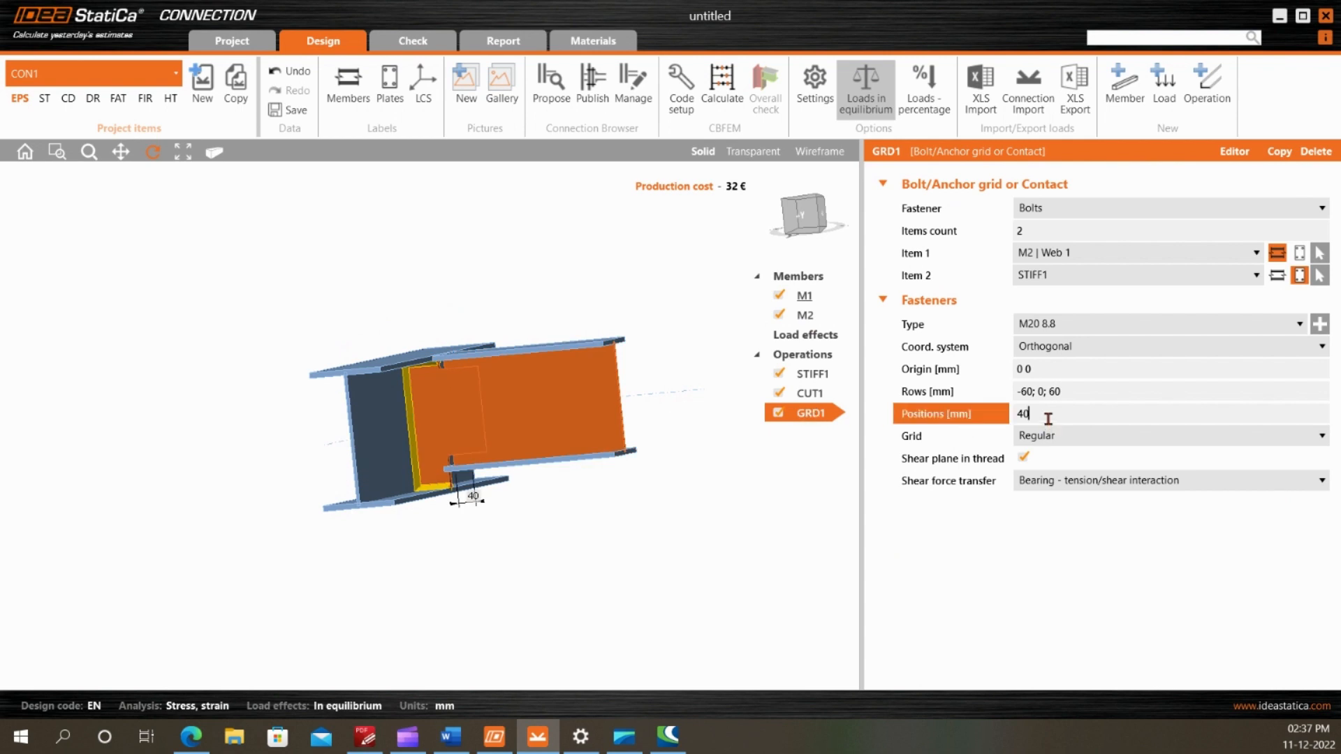
pyautogui.moveTo(520, 398); pyautogui.dragTo(457, 421)
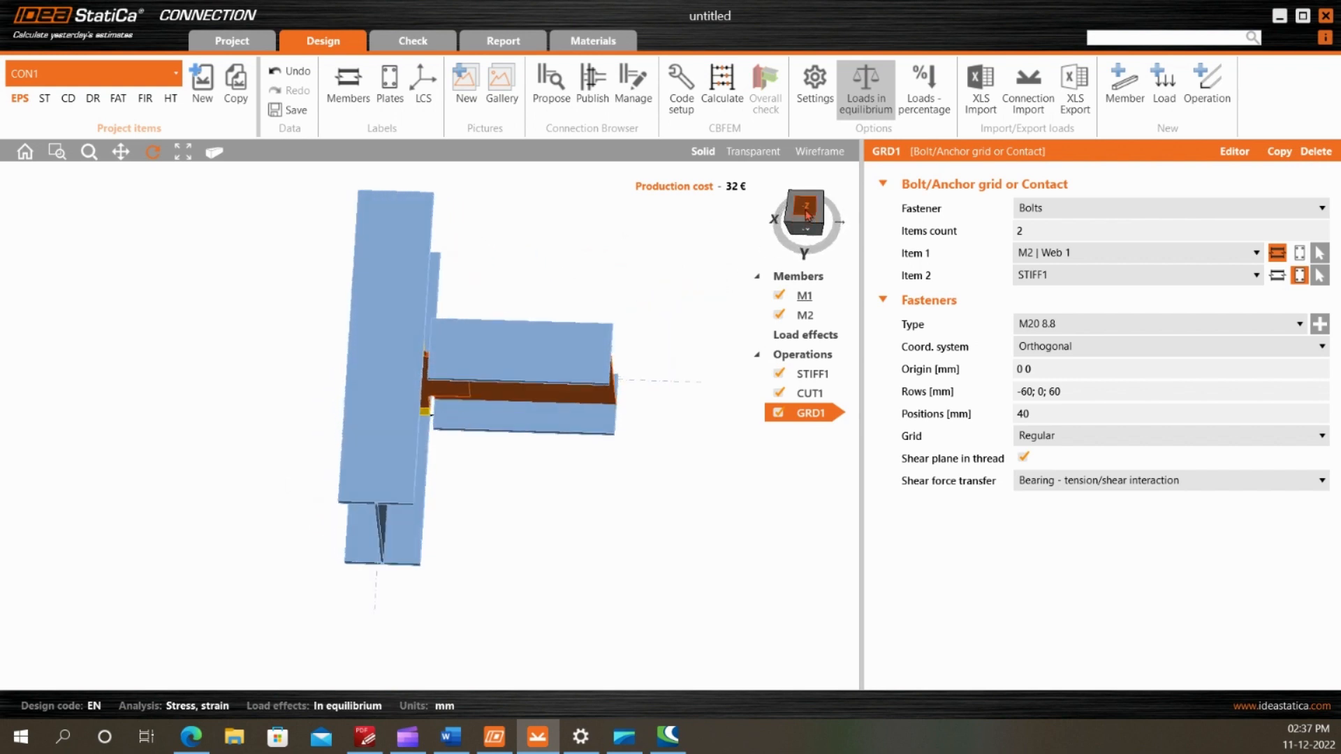
pyautogui.click(805, 208)
pyautogui.click(754, 150)
pyautogui.scroll(5, 282, 363)
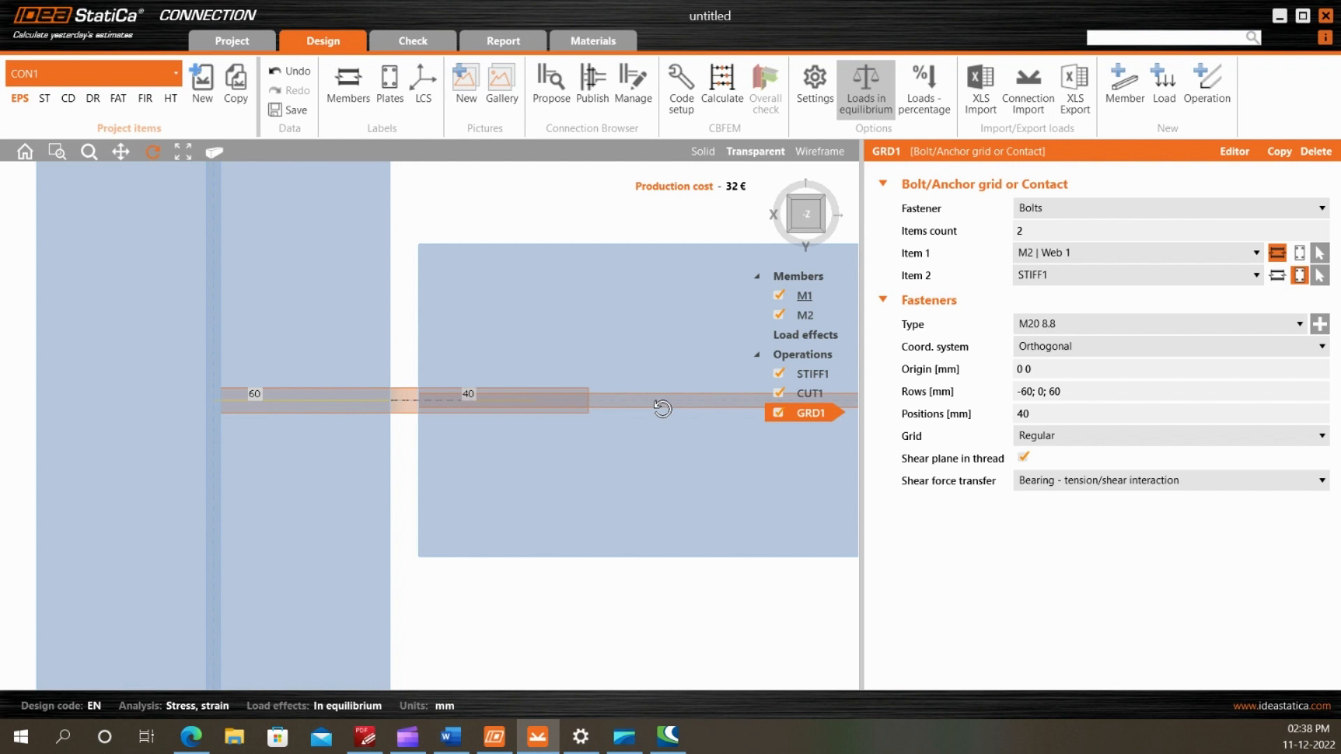
pyautogui.moveTo(617, 395); pyautogui.dragTo(548, 413)
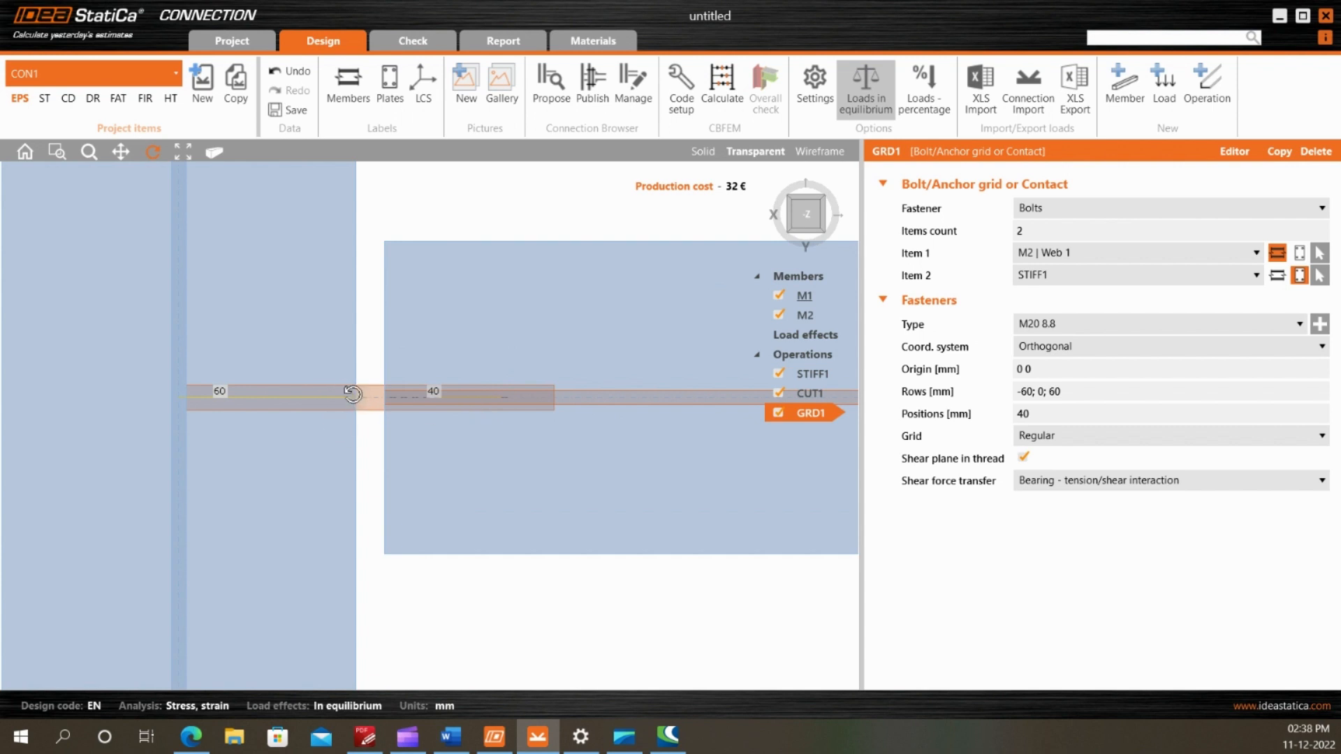
# Set the X-position of the fin plate STIFF1 to -9 mm
pyautogui.click(813, 375)
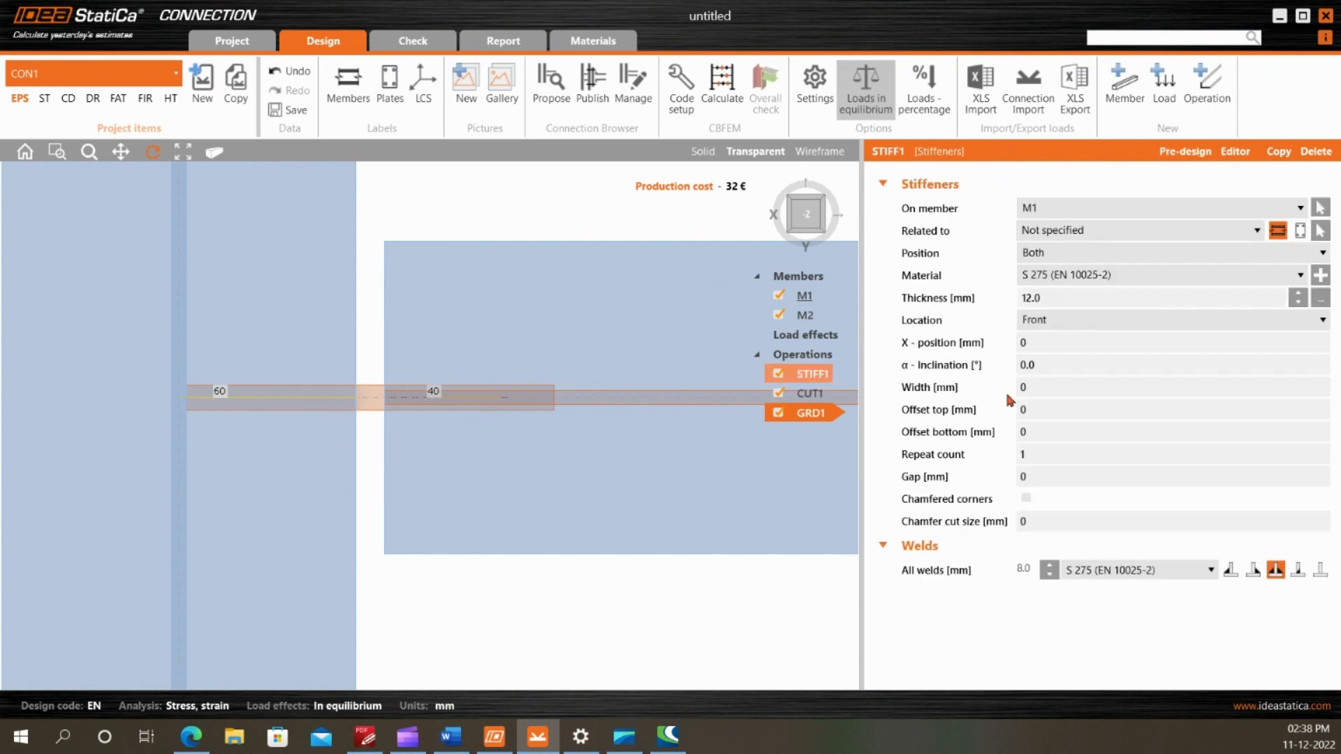
pyautogui.click(1068, 346)
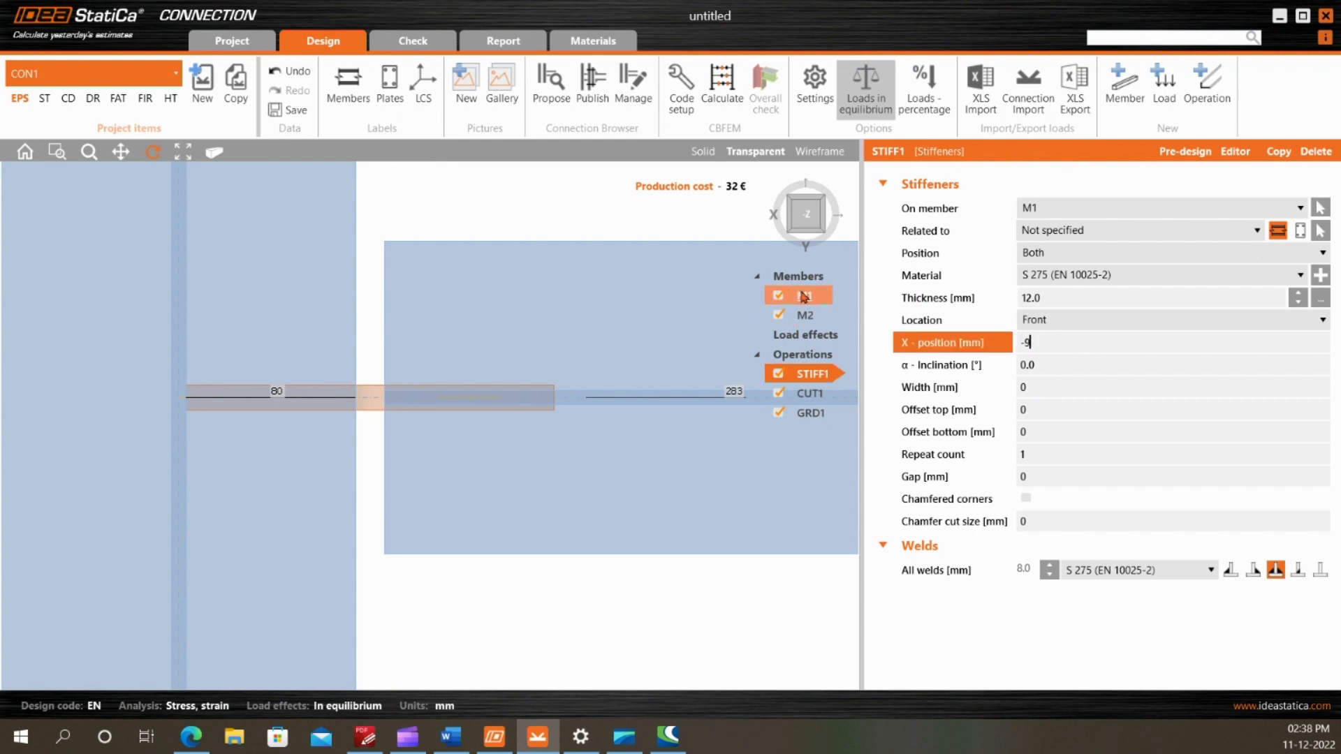
pyautogui.write('-9')
pyautogui.press('Tab')
pyautogui.scroll(-5, 239, 314)
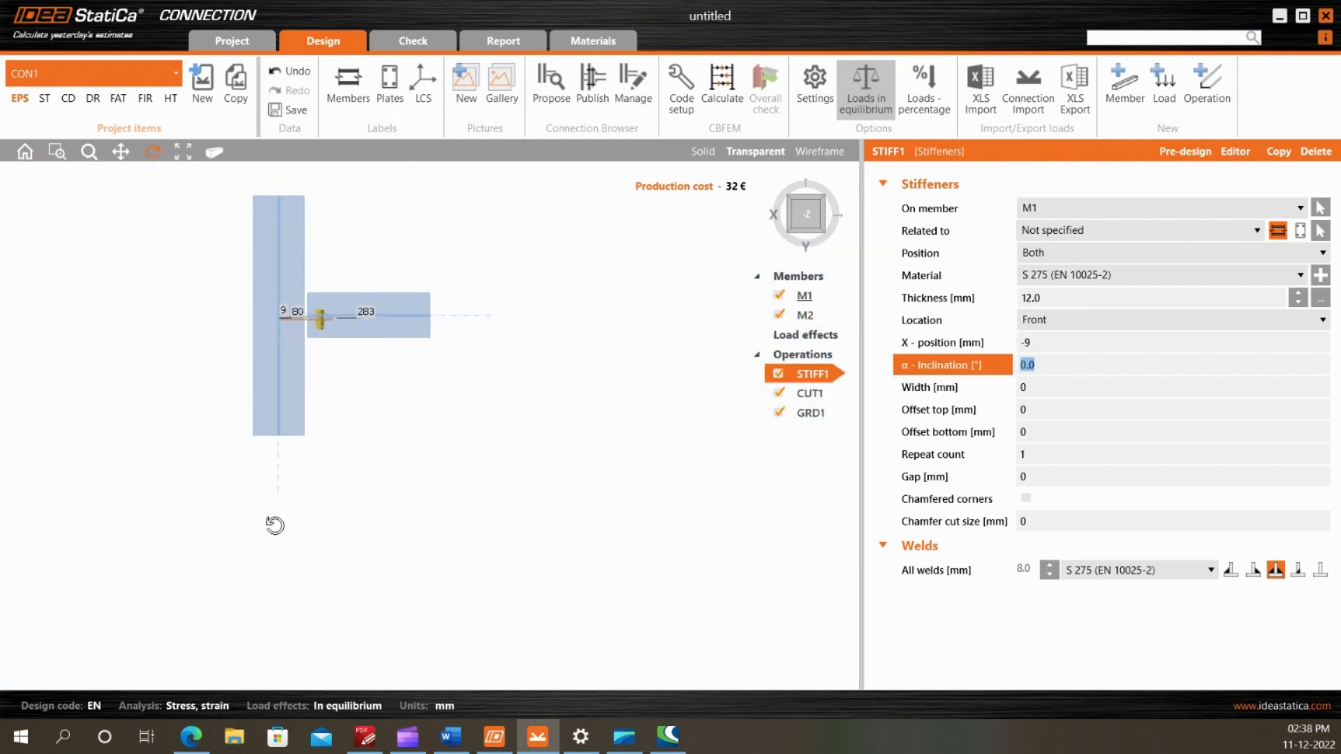
# Display the local coordinate systems and examine the shifted fin plate and its bolts from above, at an angle and from the side
pyautogui.click(423, 87)
pyautogui.scroll(3, 273, 517)
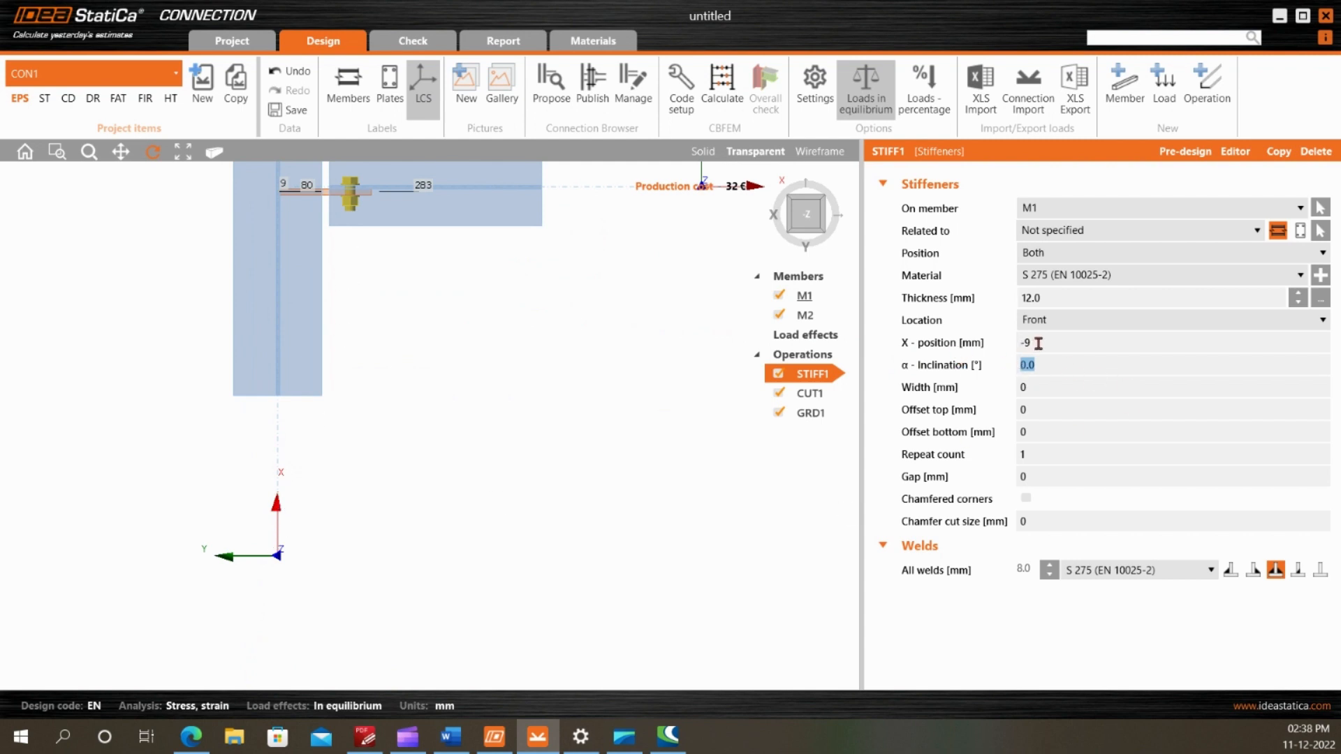
pyautogui.scroll(5, 419, 454)
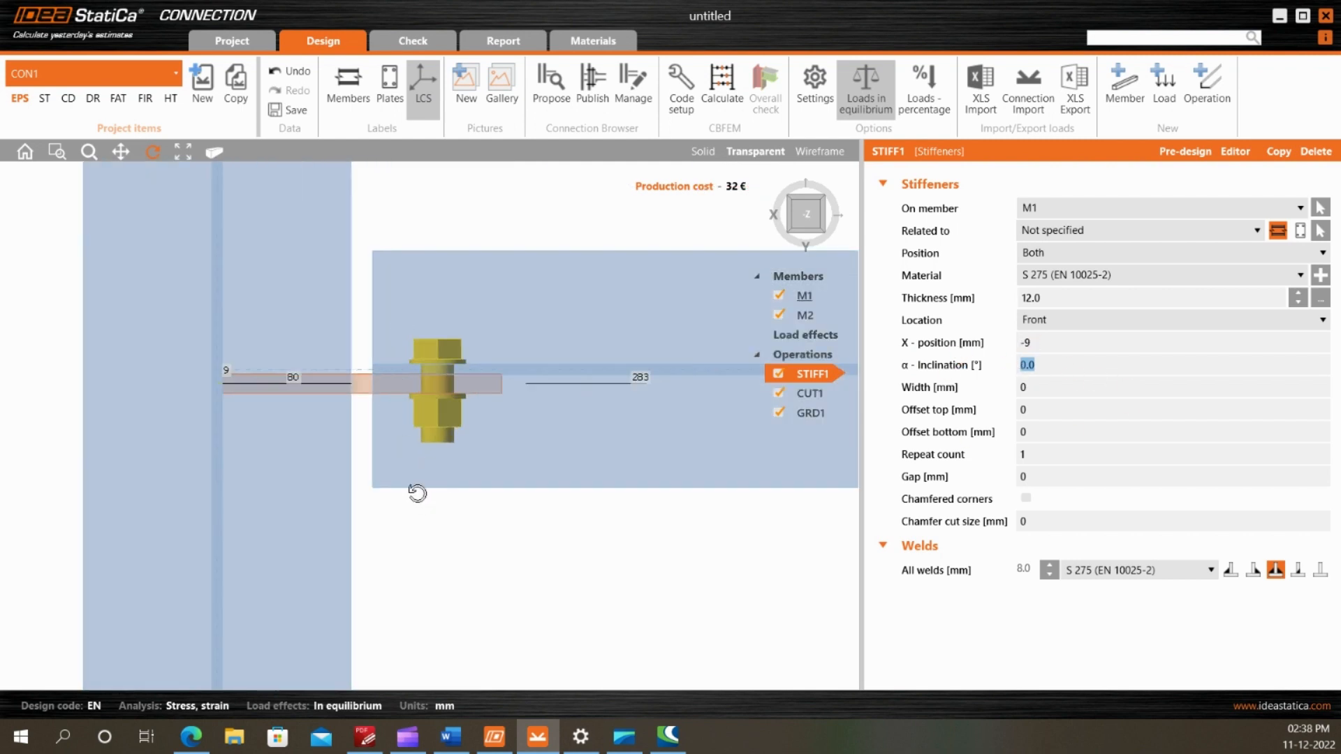
pyautogui.moveTo(367, 479); pyautogui.dragTo(481, 329)
pyautogui.scroll(-4, 395, 337)
pyautogui.click(703, 151)
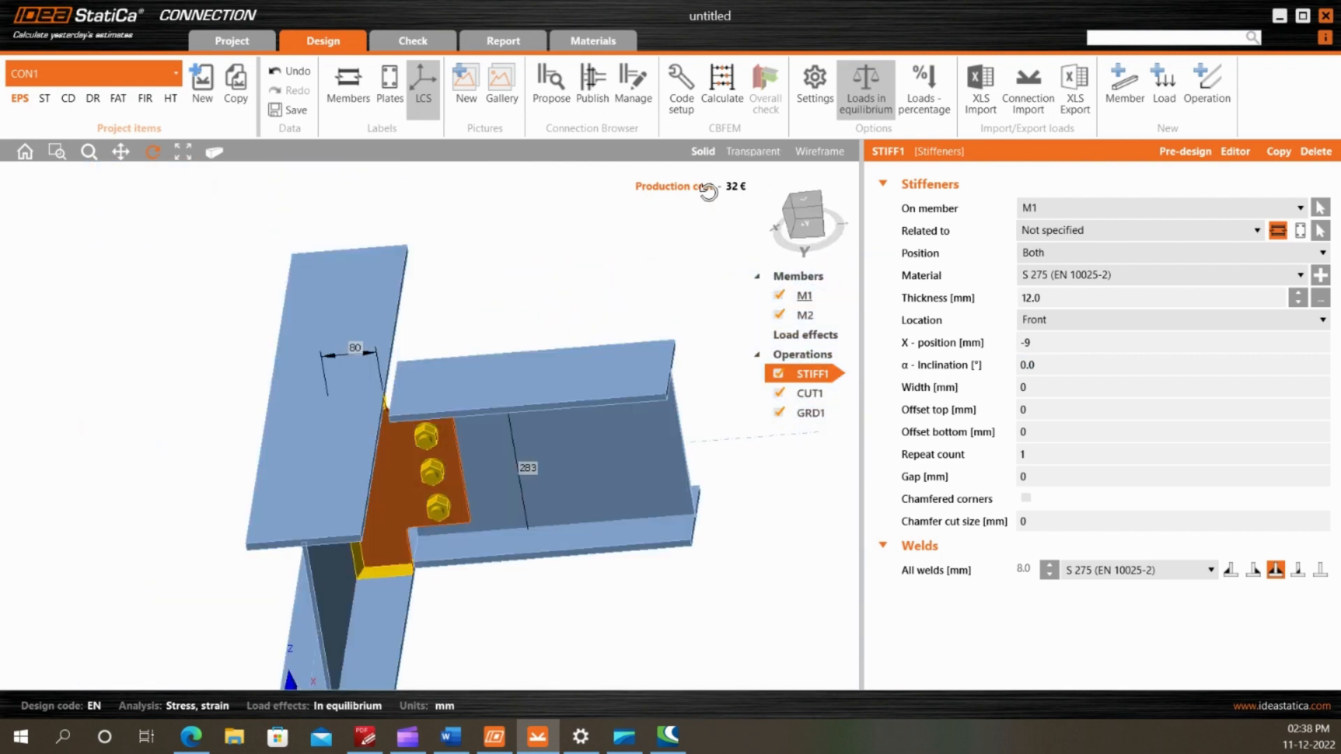
pyautogui.click(809, 216)
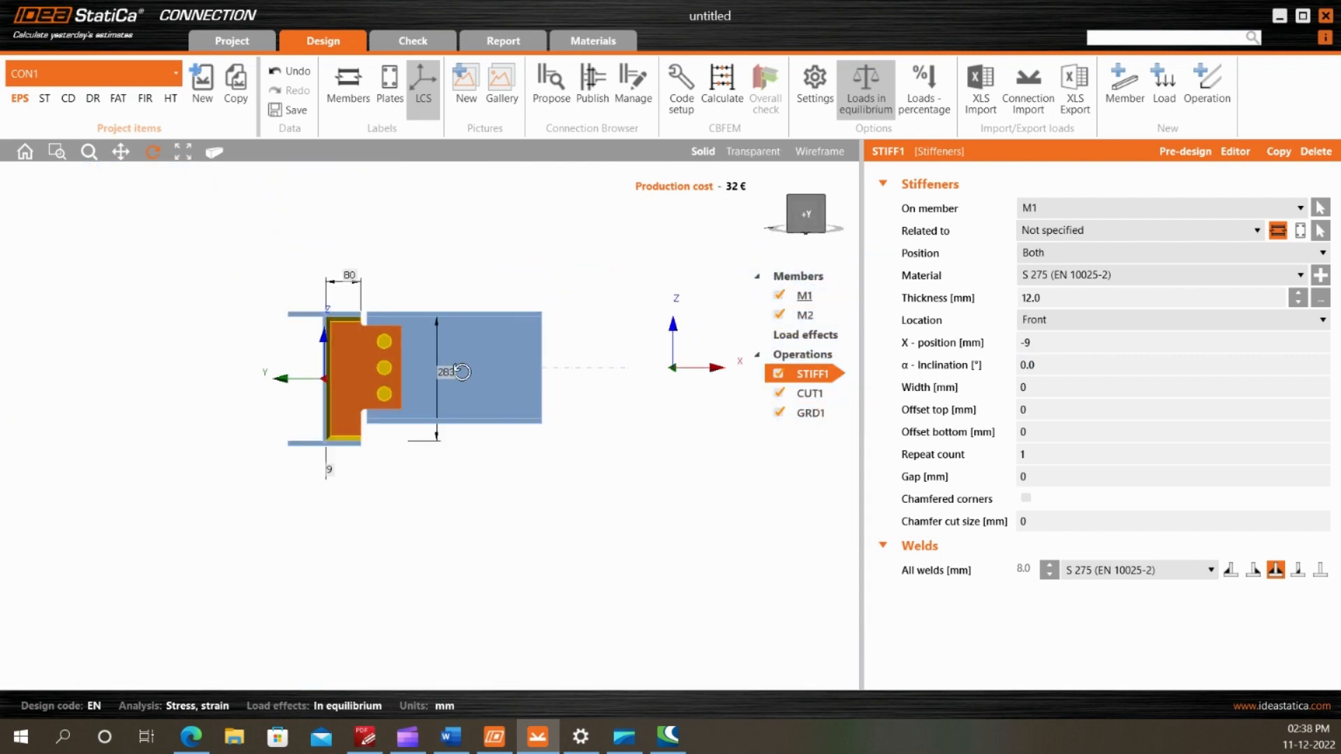
# Hide the local coordinate systems and view the fin plate connection at an angle
pyautogui.moveTo(462, 372); pyautogui.dragTo(436, 386)
pyautogui.click(427, 96)
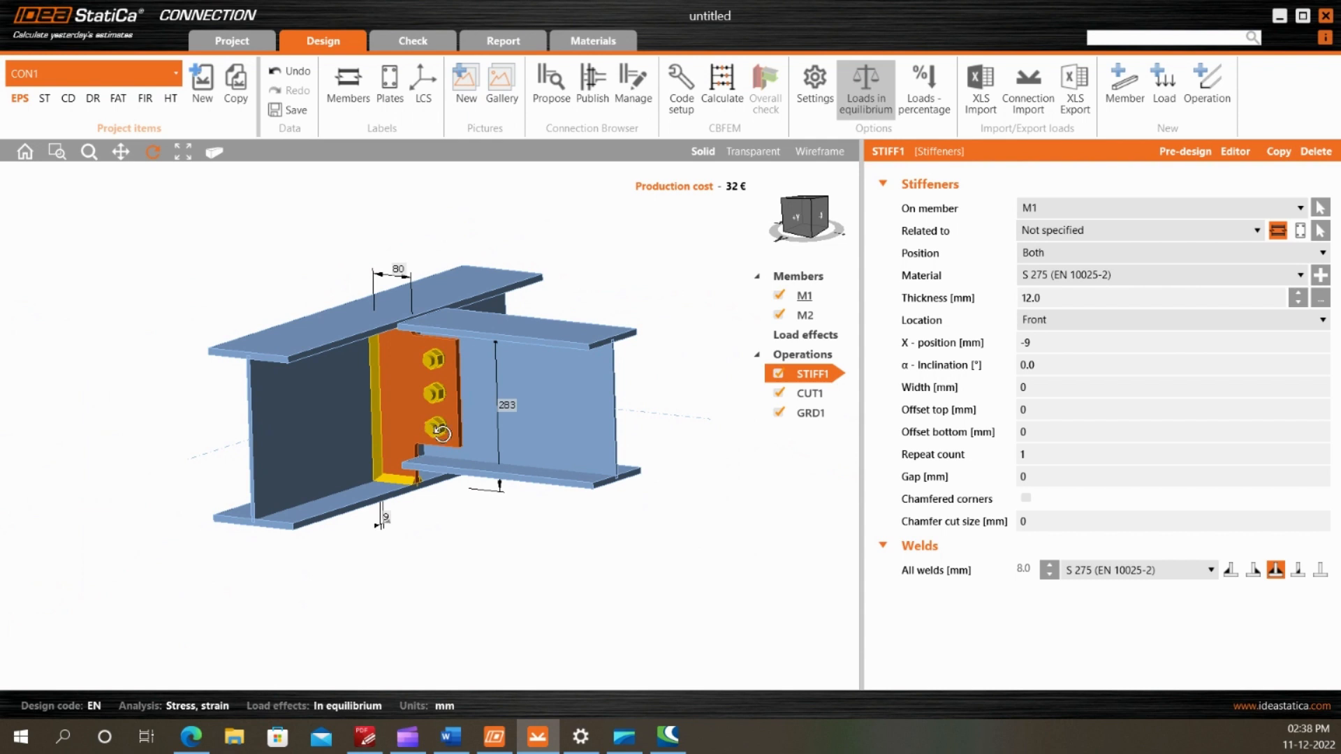
pyautogui.moveTo(442, 433); pyautogui.dragTo(469, 413)
pyautogui.scroll(5, 473, 400)
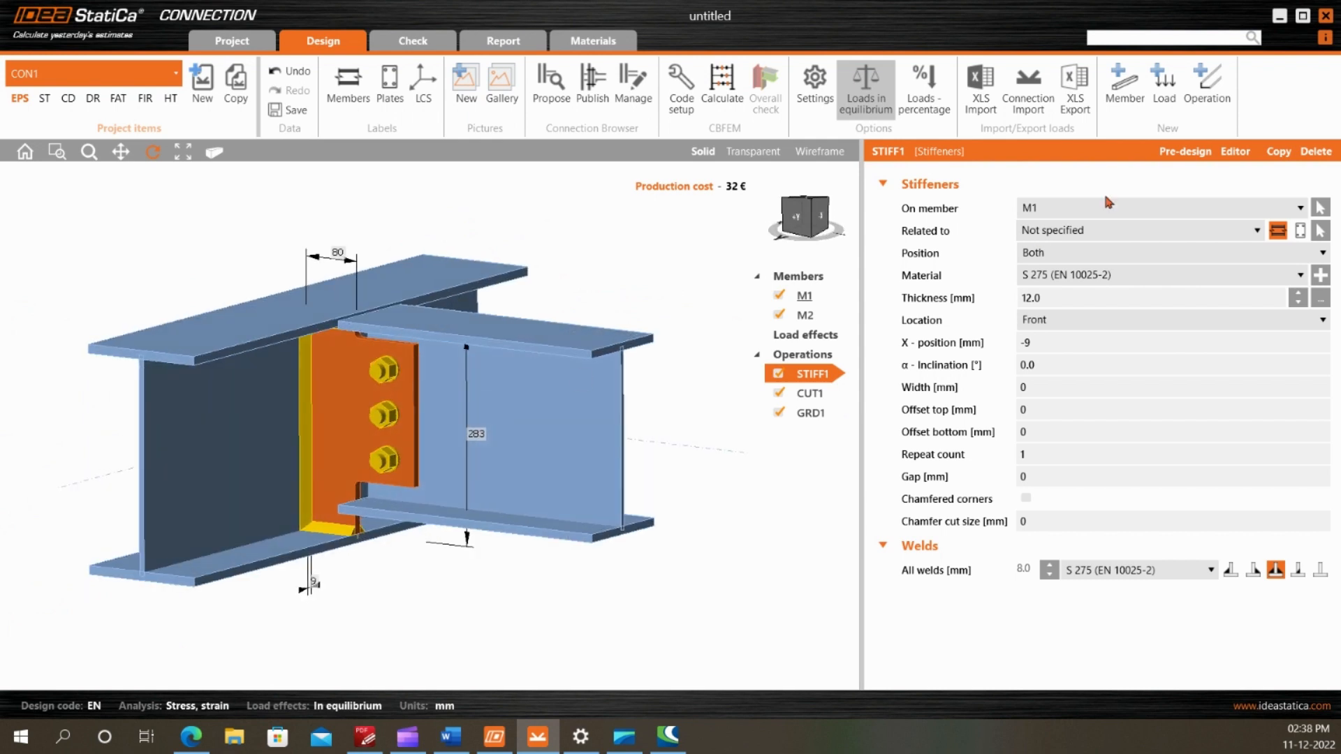
# Add a new load effect to the connection
pyautogui.click(1164, 84)
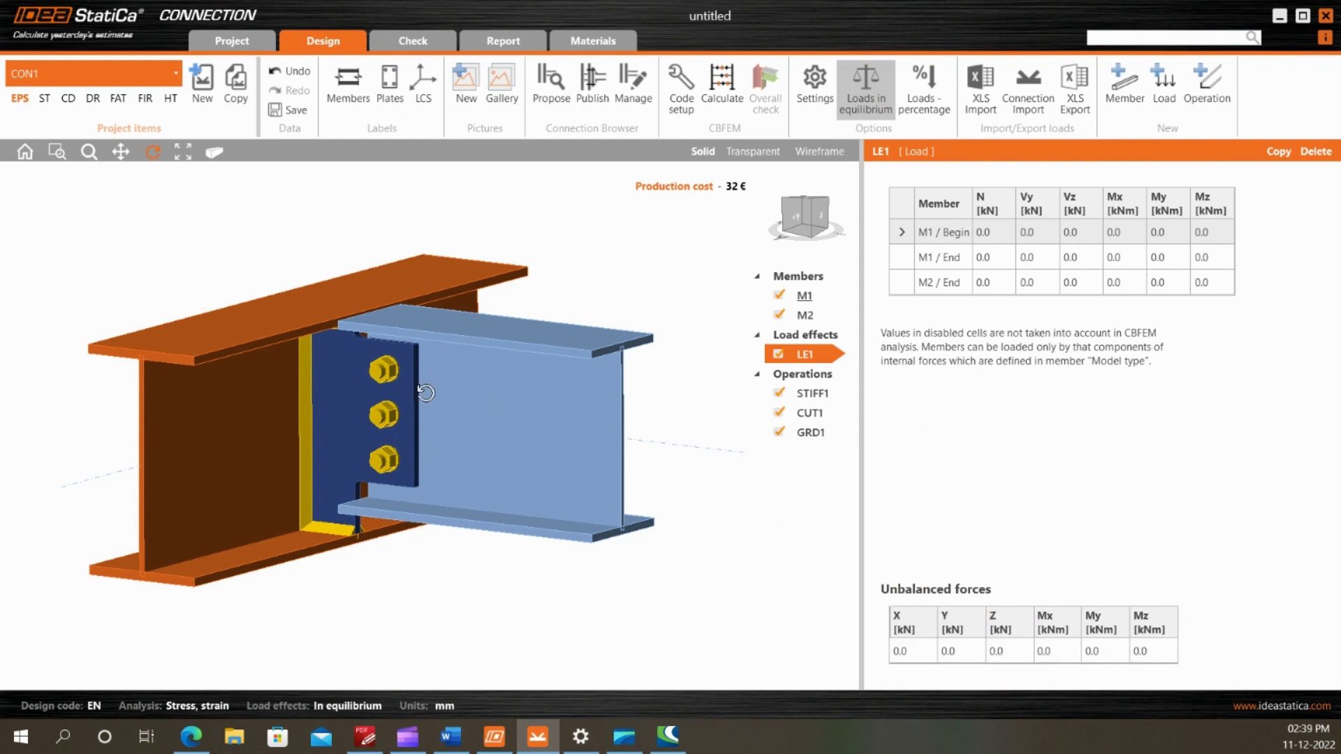
pyautogui.scroll(-3, 422, 400)
pyautogui.scroll(3, 419, 391)
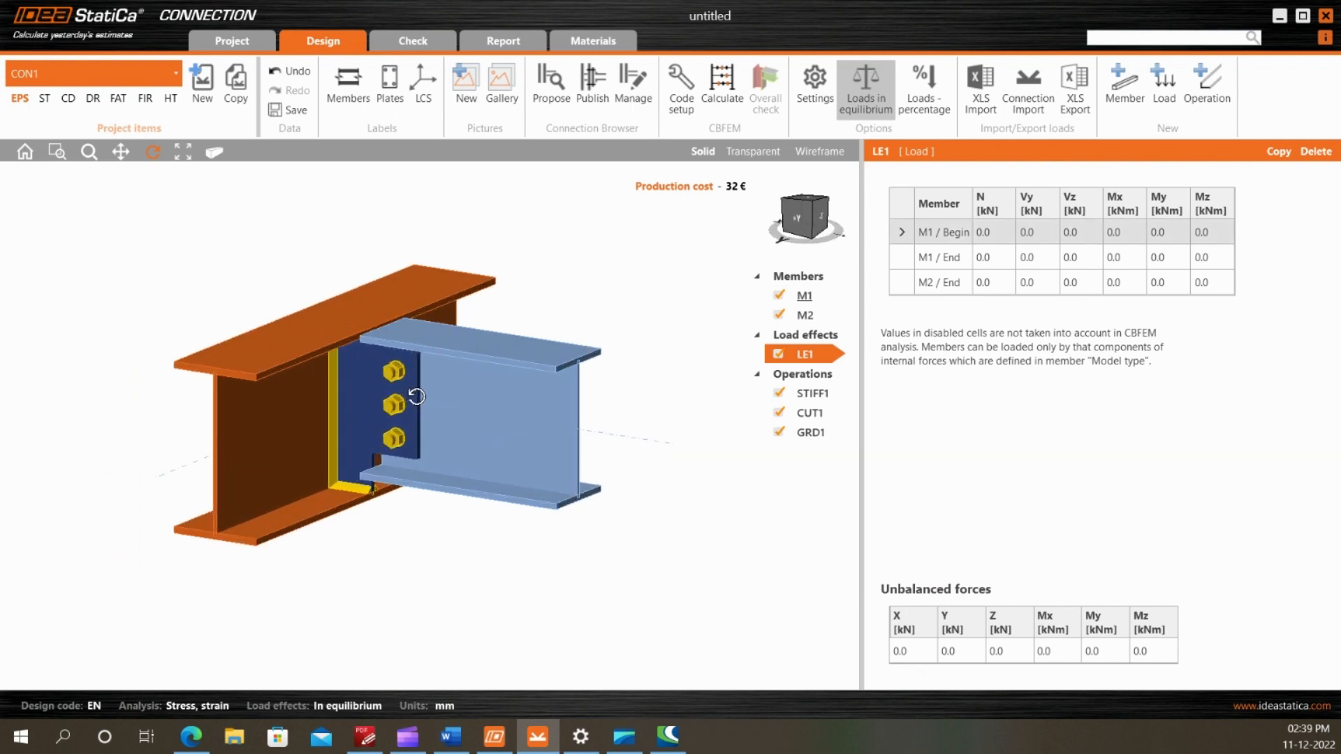
pyautogui.scroll(-1, 416, 396)
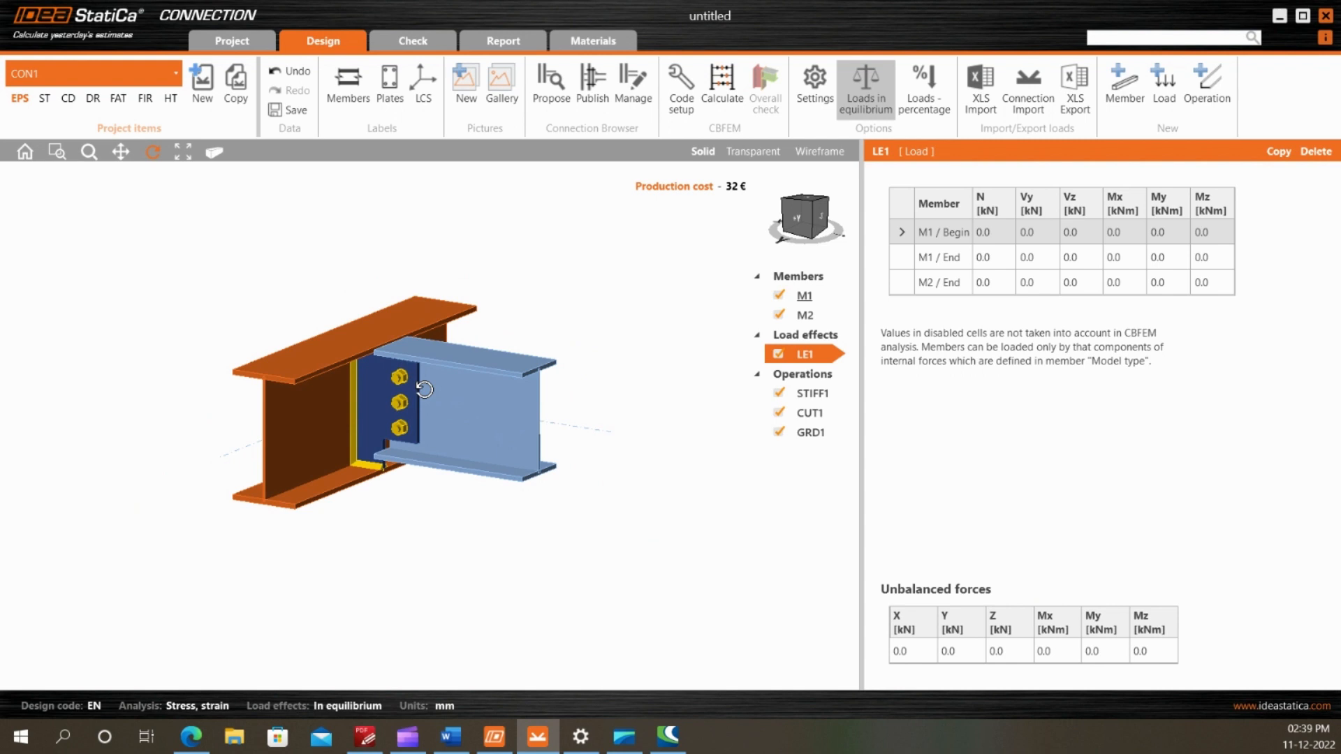
# Turn off the loads in equilibrium option for load effect LE1
pyautogui.click(866, 87)
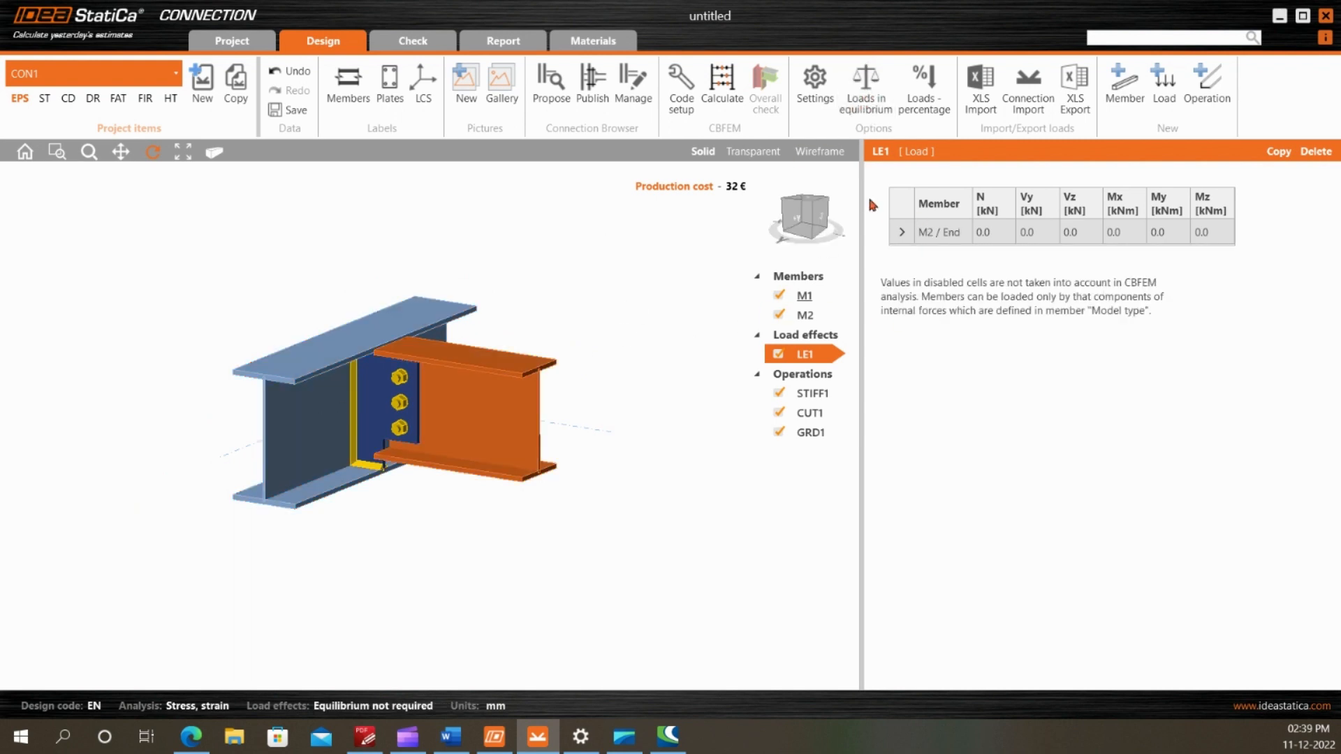
pyautogui.scroll(1, 359, 377)
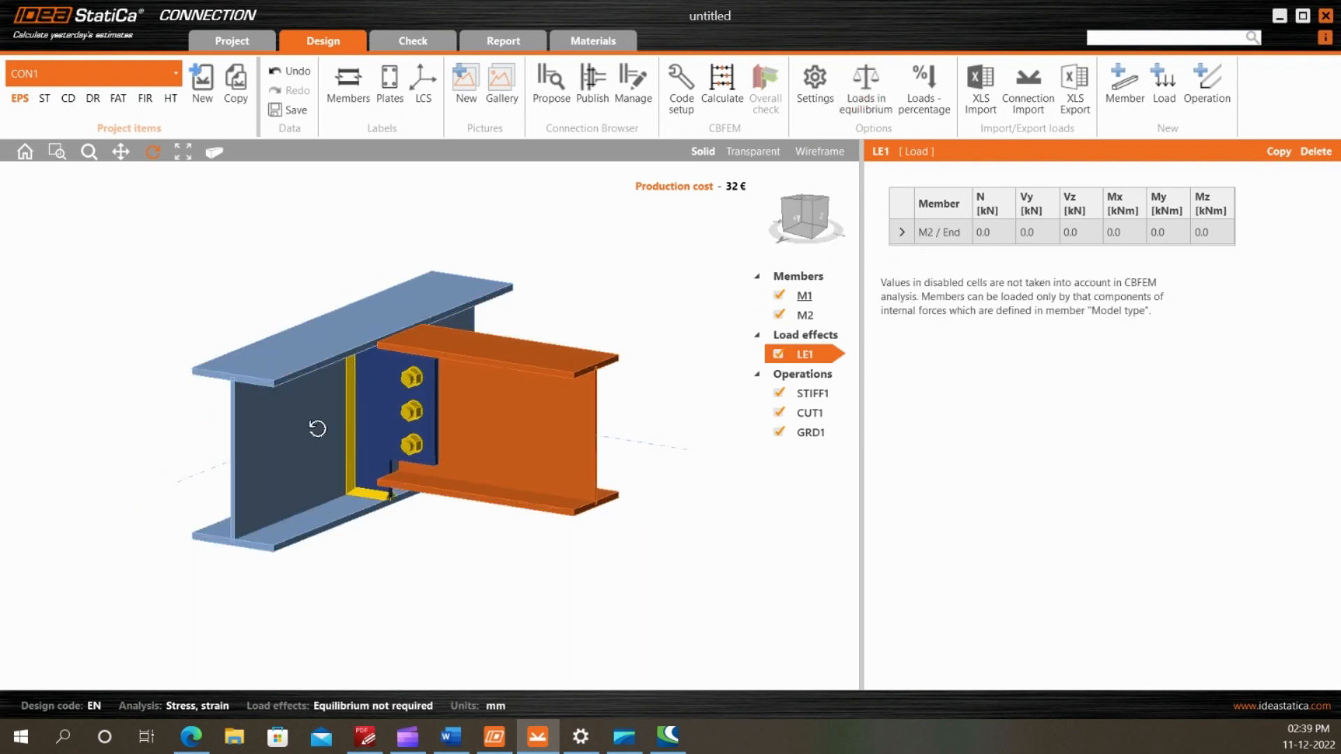
pyautogui.scroll(-2, 324, 416)
pyautogui.scroll(1, 343, 394)
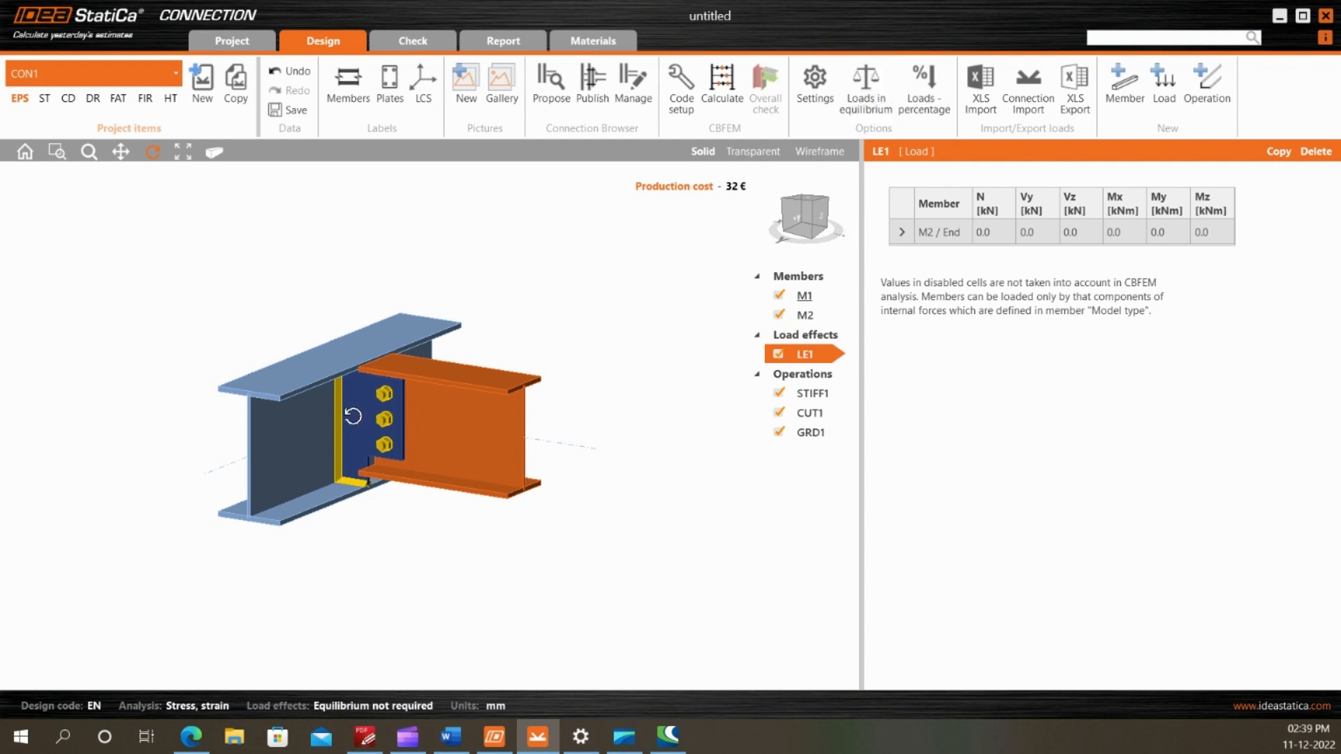
pyautogui.scroll(1, 469, 375)
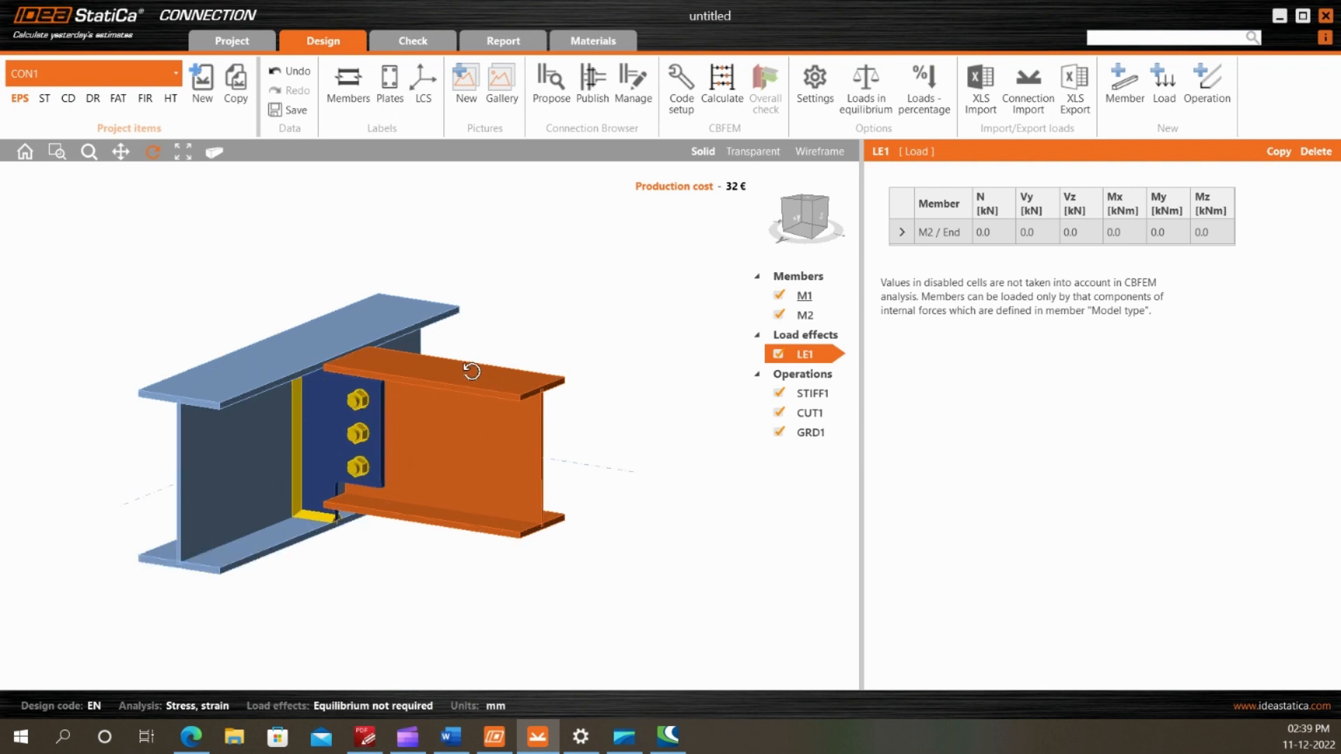
pyautogui.scroll(-1, 469, 372)
pyautogui.scroll(1, 433, 377)
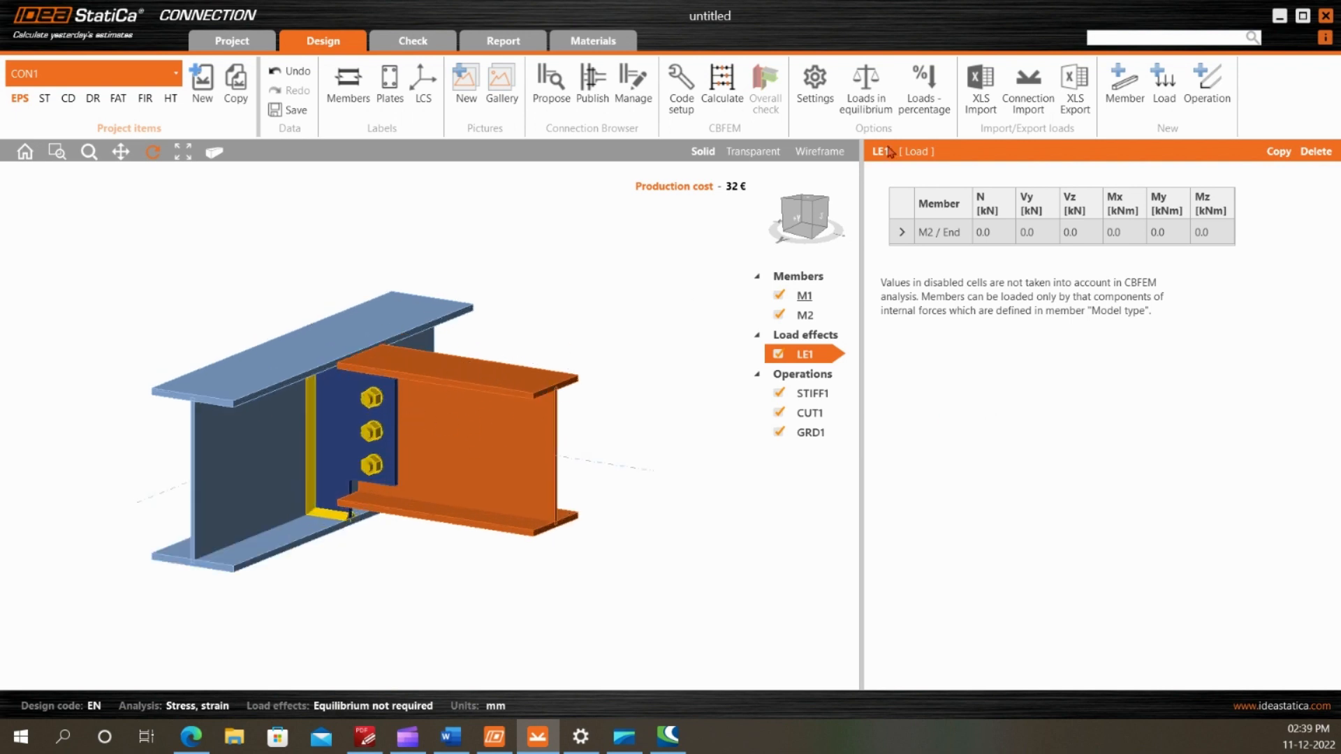
# Switch the loads to percentage input and set the axial force N at M2 / End to 5%
pyautogui.click(922, 104)
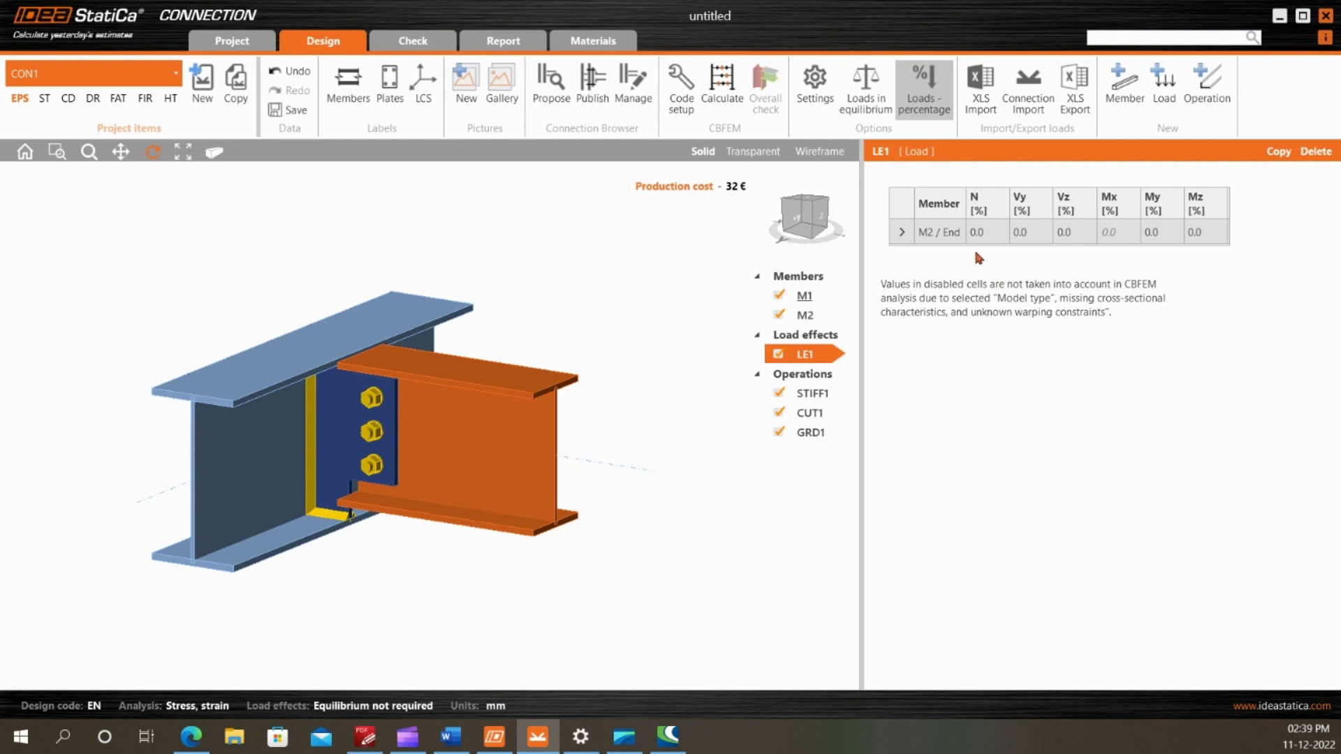
pyautogui.click(990, 236)
pyautogui.write('5')
pyautogui.press('Tab')
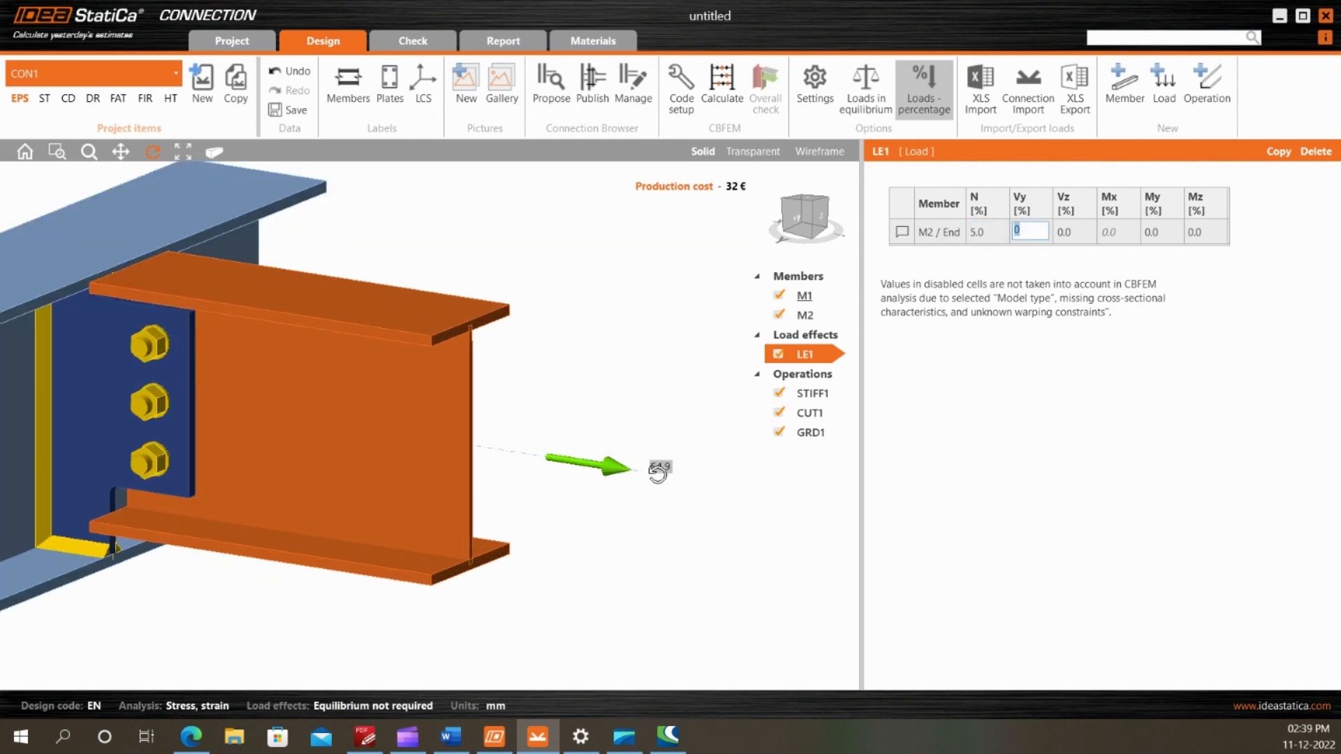
pyautogui.scroll(3, 669, 468)
pyautogui.scroll(-5, 660, 461)
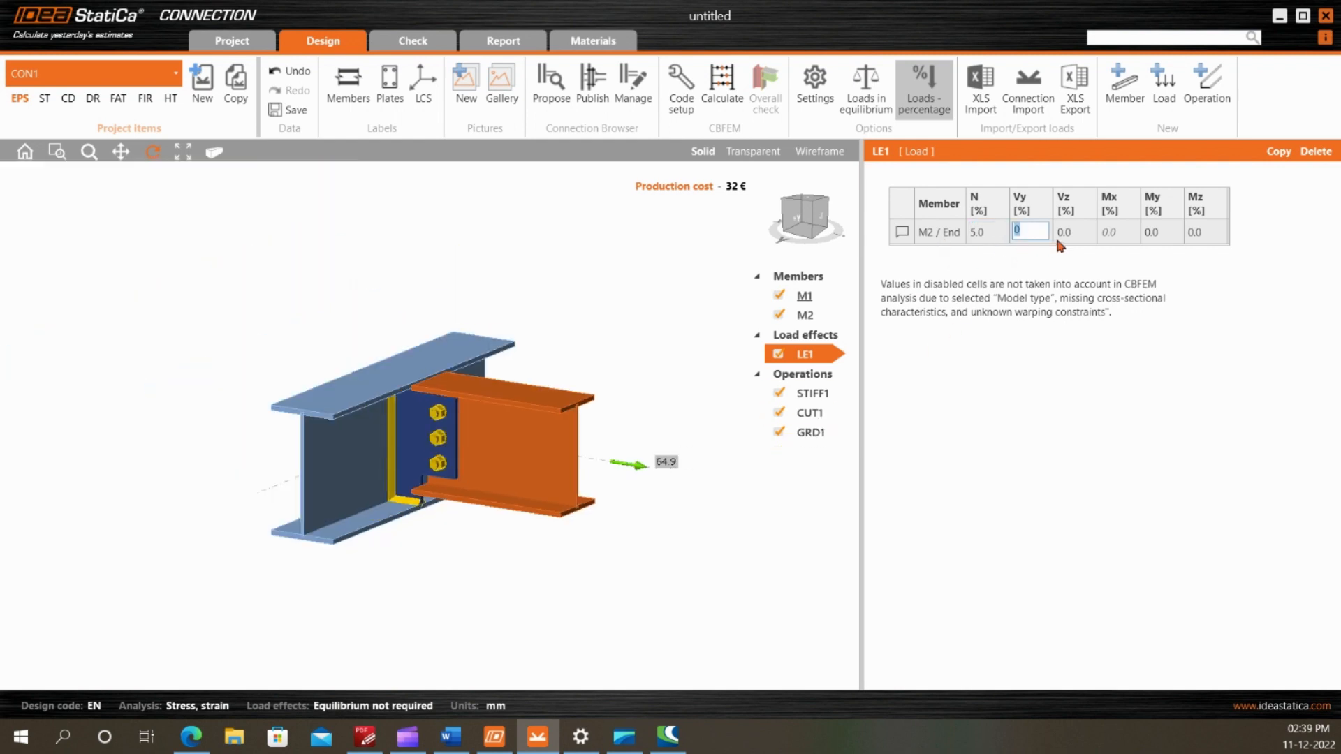
# Set the vertical shear Vz at M2 / End to -60% and check the load arrows on the beam
pyautogui.click(1079, 230)
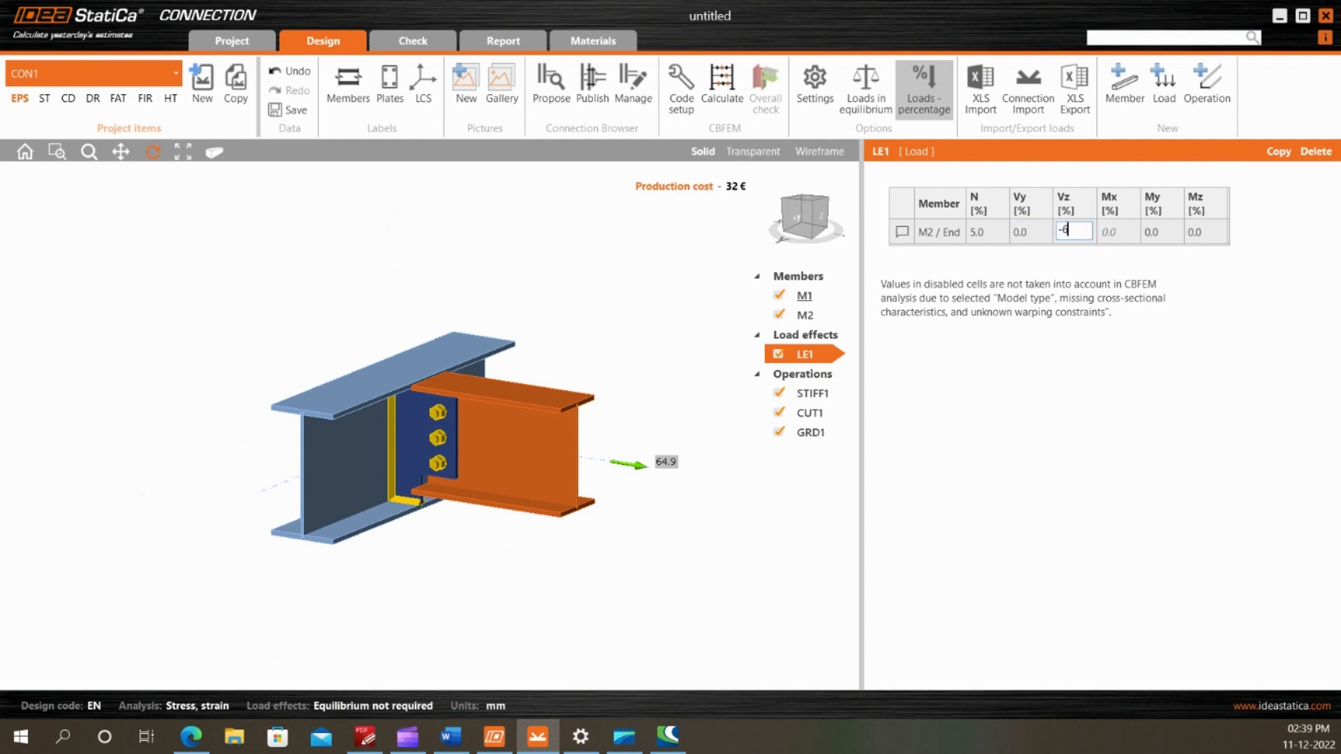
pyautogui.write('-60')
pyautogui.press('Tab')
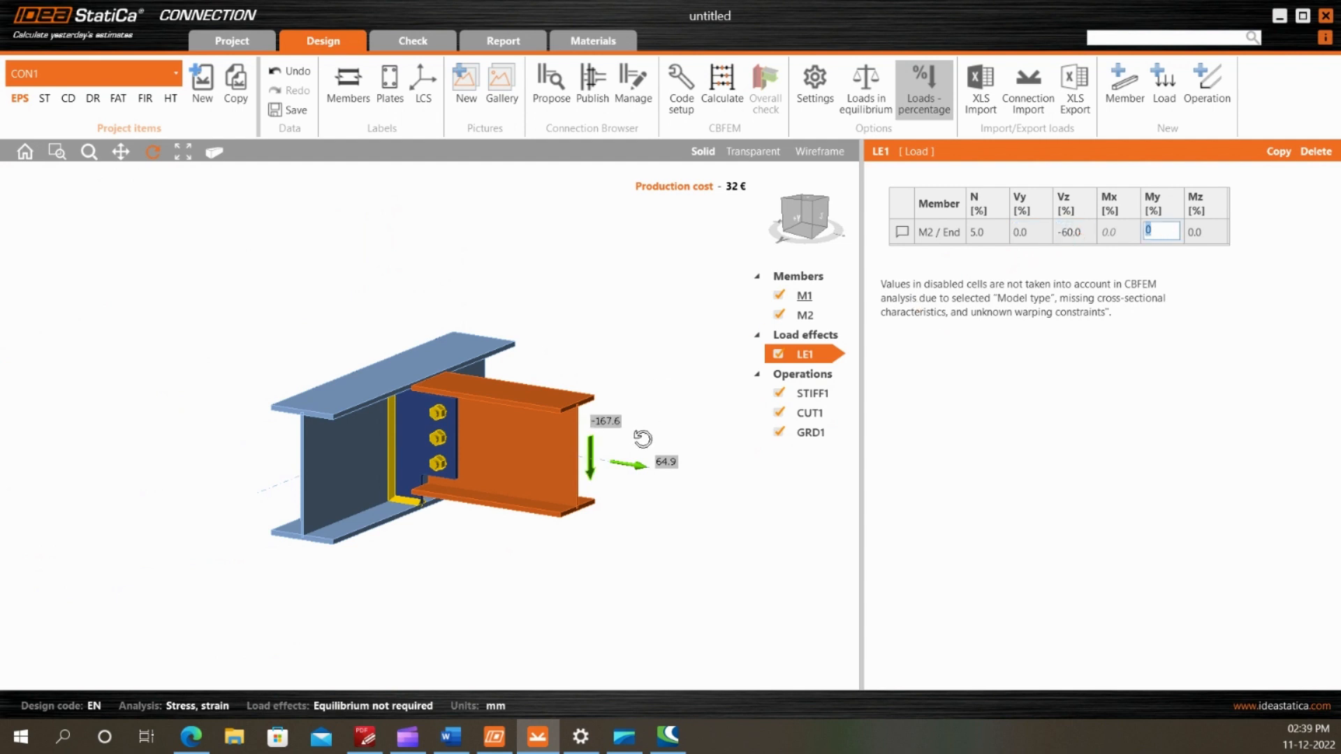
pyautogui.scroll(2, 646, 440)
pyautogui.scroll(-5, 584, 424)
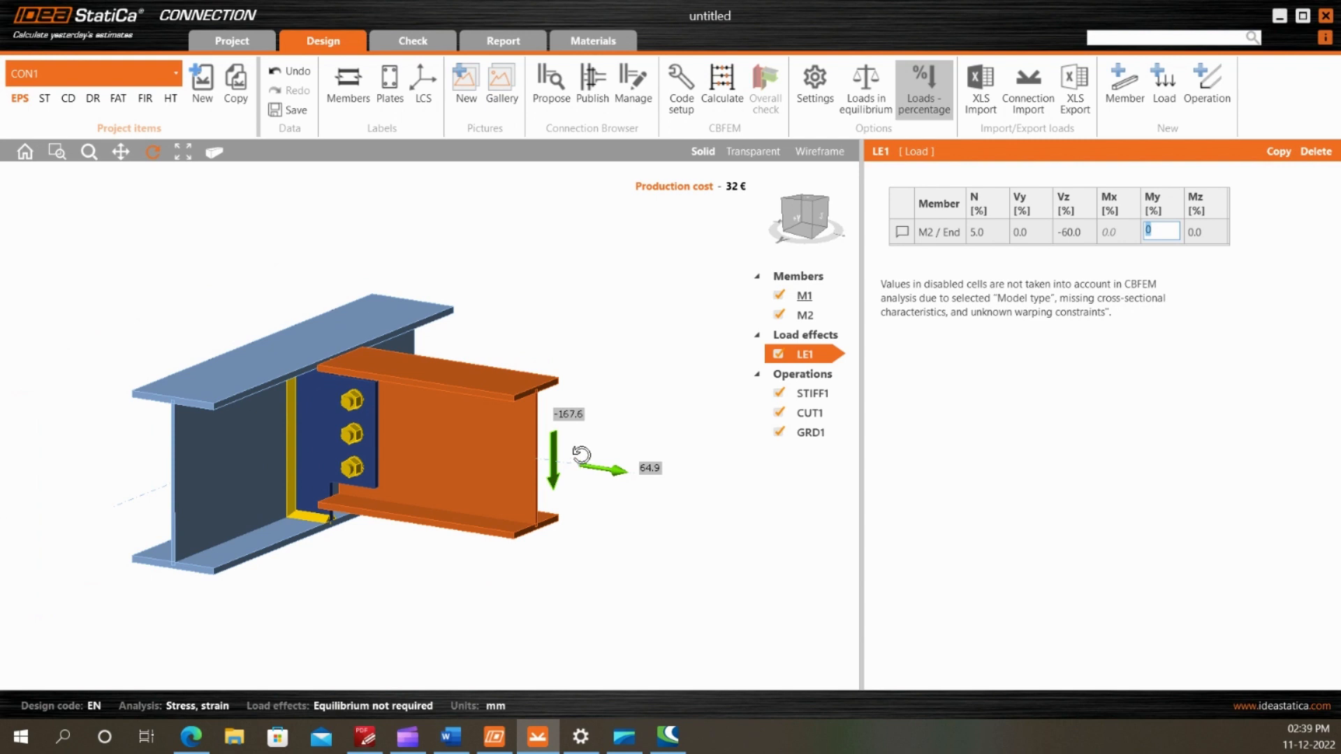
pyautogui.moveTo(579, 467); pyautogui.dragTo(556, 480)
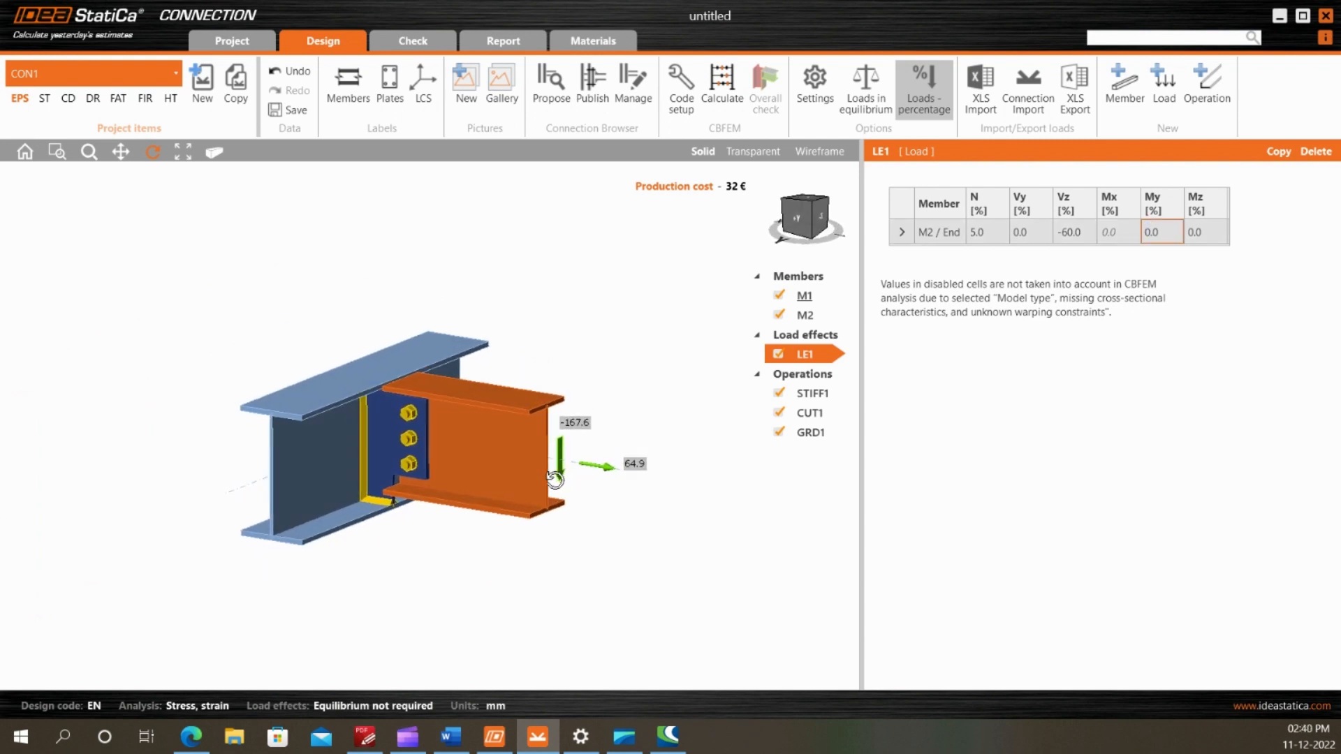
# Calculate the connection and display the strain check on the model
pyautogui.click(719, 88)
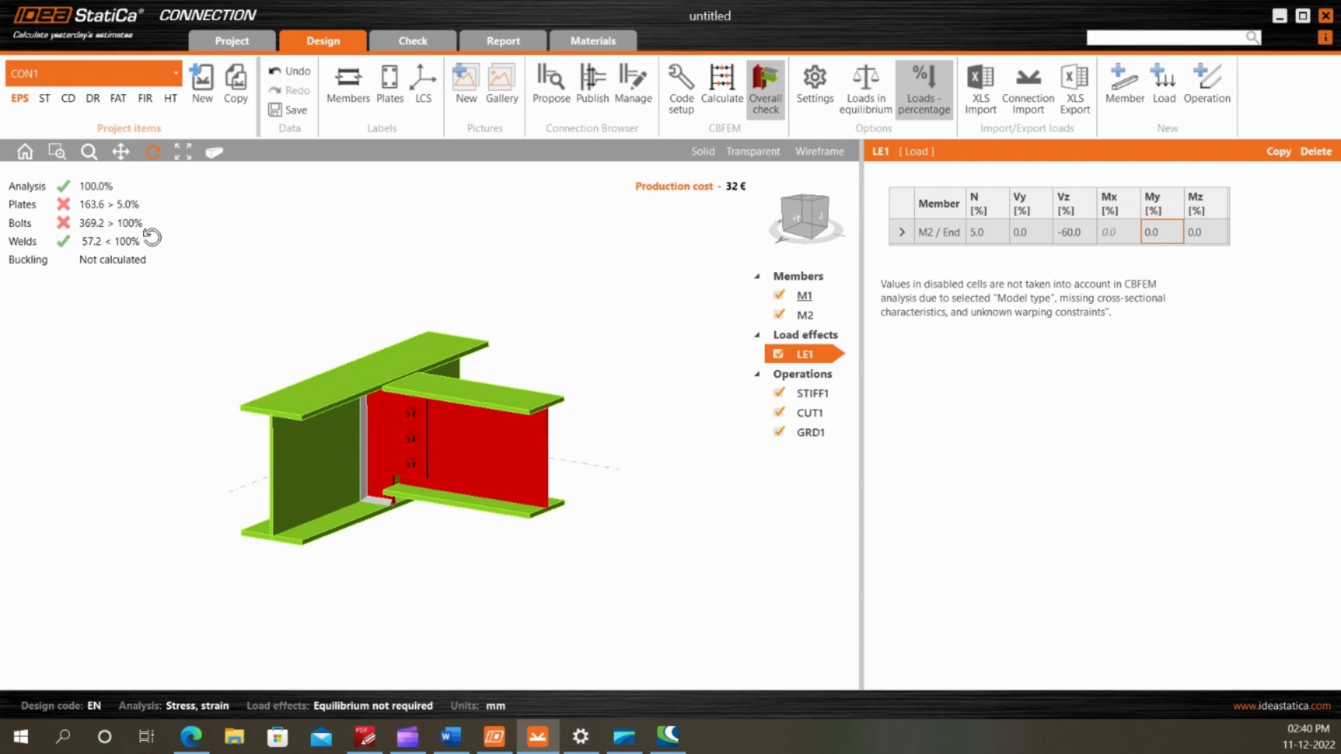
pyautogui.moveTo(412, 419); pyautogui.dragTo(398, 363)
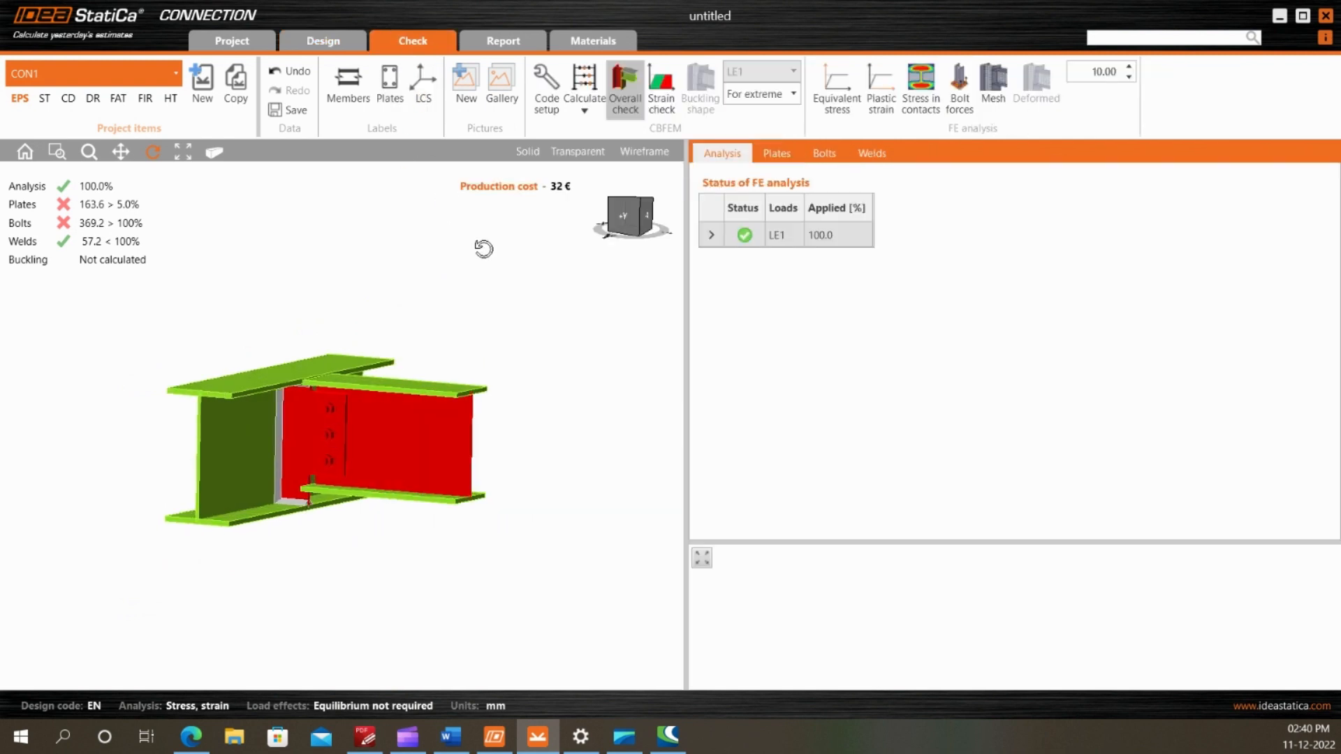
pyautogui.click(662, 97)
pyautogui.scroll(3, 373, 459)
pyautogui.moveTo(373, 459); pyautogui.dragTo(404, 423)
# Display the mesh and deformed shape on the strain check and set the deformation scale to 1.00
pyautogui.click(996, 94)
pyautogui.click(1035, 102)
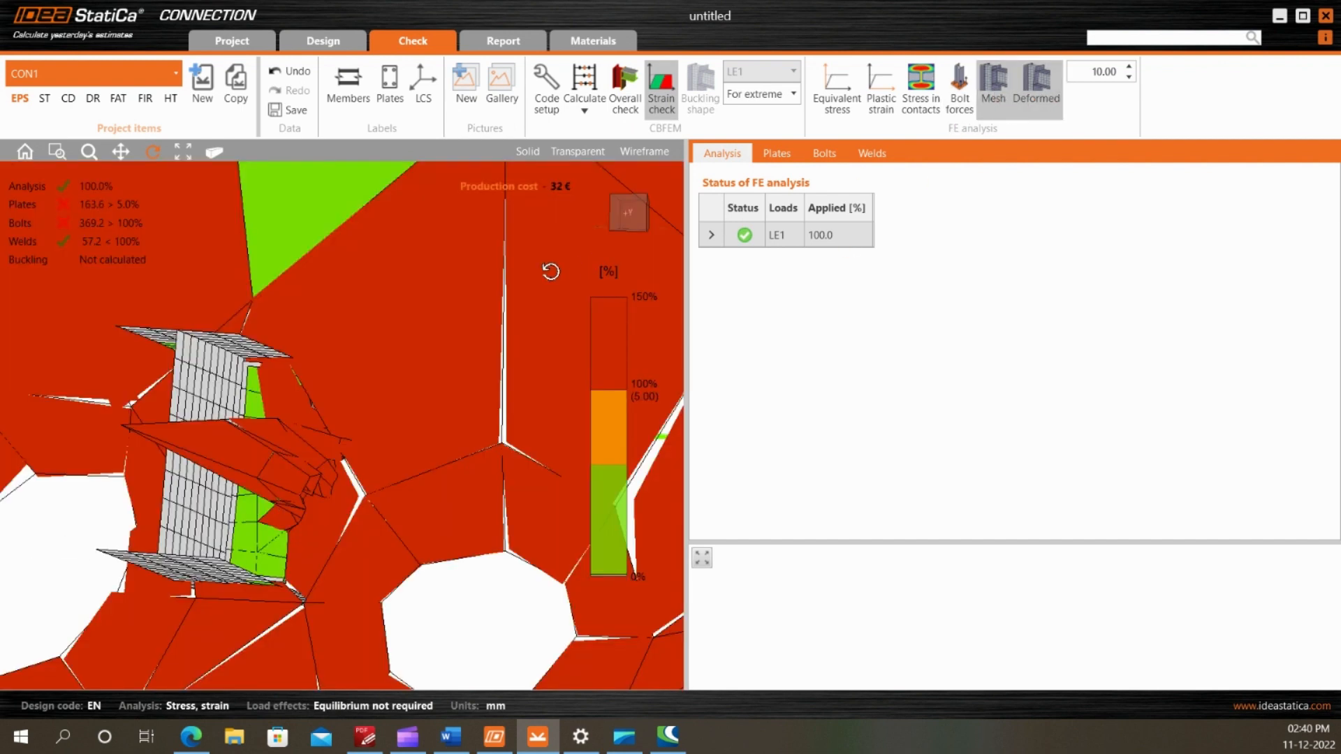
pyautogui.scroll(-6, 496, 272)
pyautogui.moveTo(482, 207); pyautogui.dragTo(494, 238)
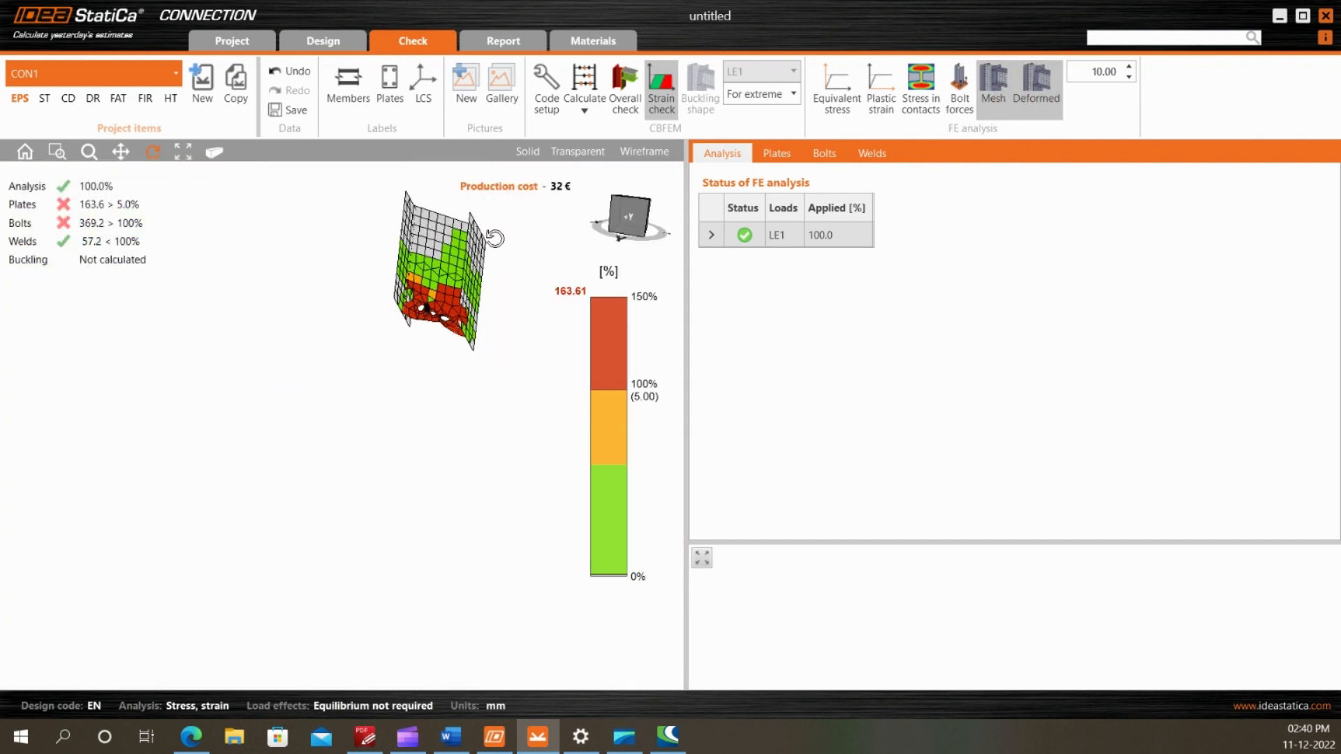
pyautogui.scroll(2, 443, 235)
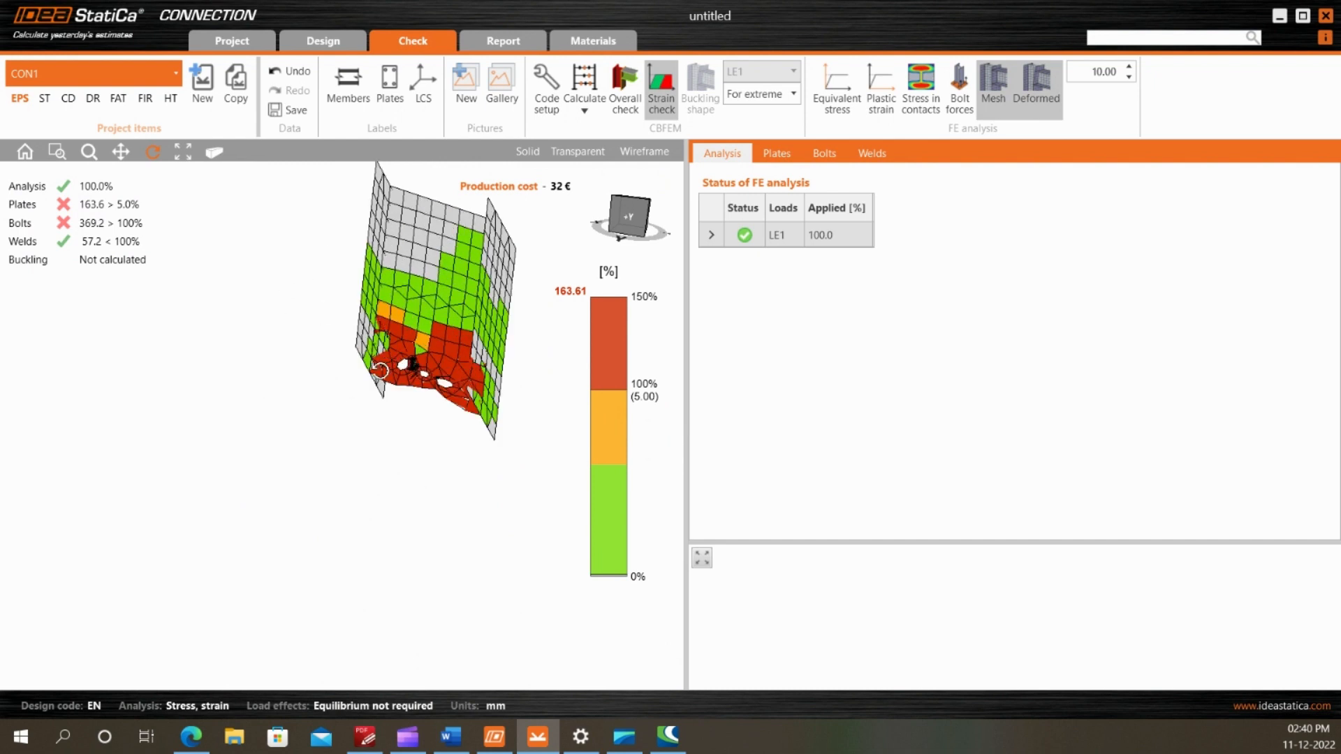
pyautogui.moveTo(380, 370); pyautogui.dragTo(342, 360)
pyautogui.click(1129, 77)
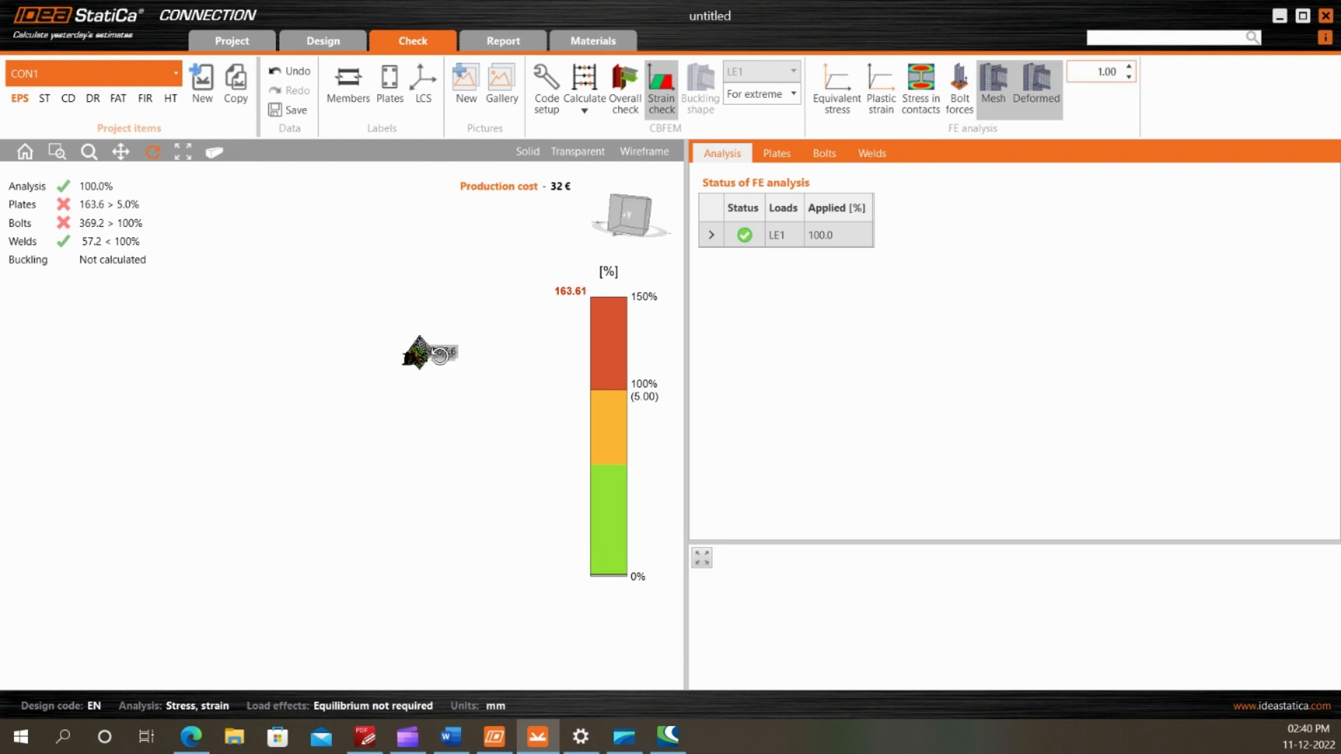
pyautogui.scroll(8, 440, 356)
pyautogui.moveTo(423, 353)
pyautogui.mouseDown()
pyautogui.moveTo(436, 377)
pyautogui.moveTo(370, 383)
pyautogui.moveTo(414, 394)
pyautogui.moveTo(439, 383)
pyautogui.moveTo(395, 329)
pyautogui.moveTo(405, 342)
pyautogui.mouseUp()
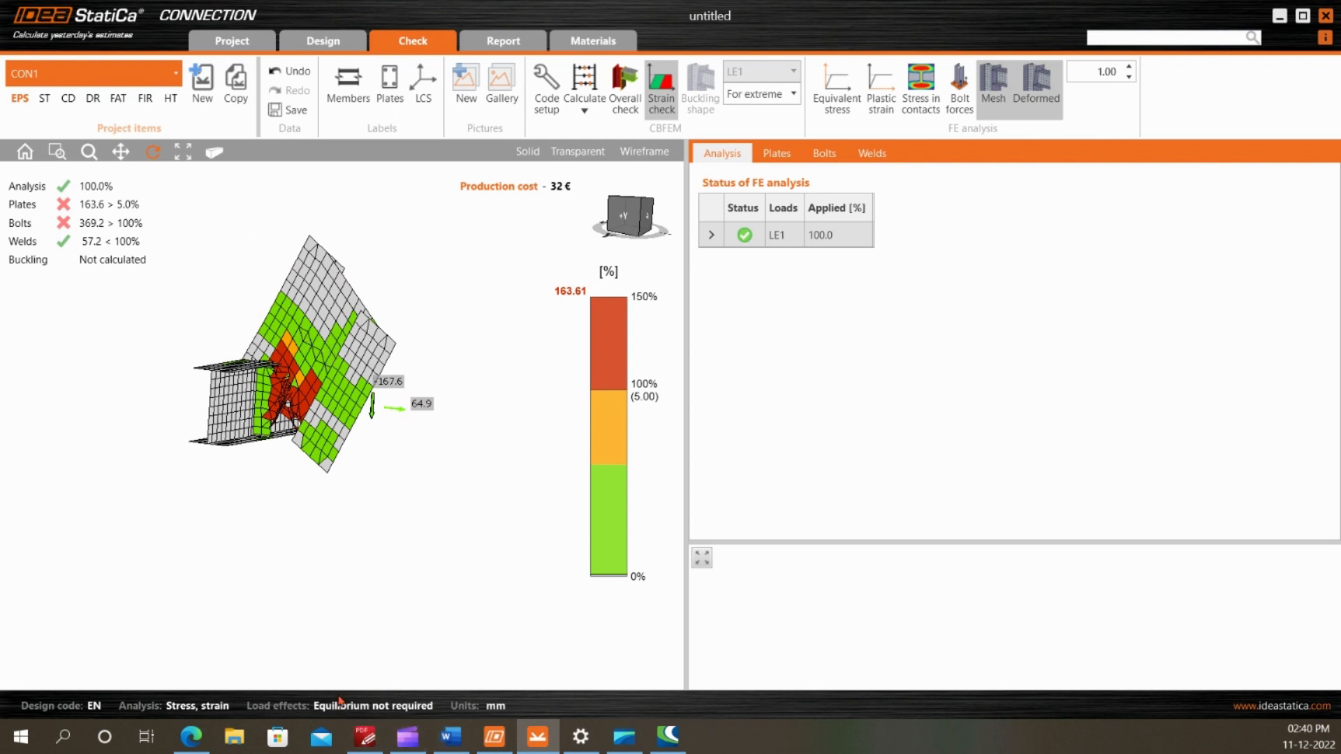
# Check the bolt line in the PDF drawing, and examine LE1's moment diagram along M2 in a wireframe side view
pyautogui.click(364, 736)
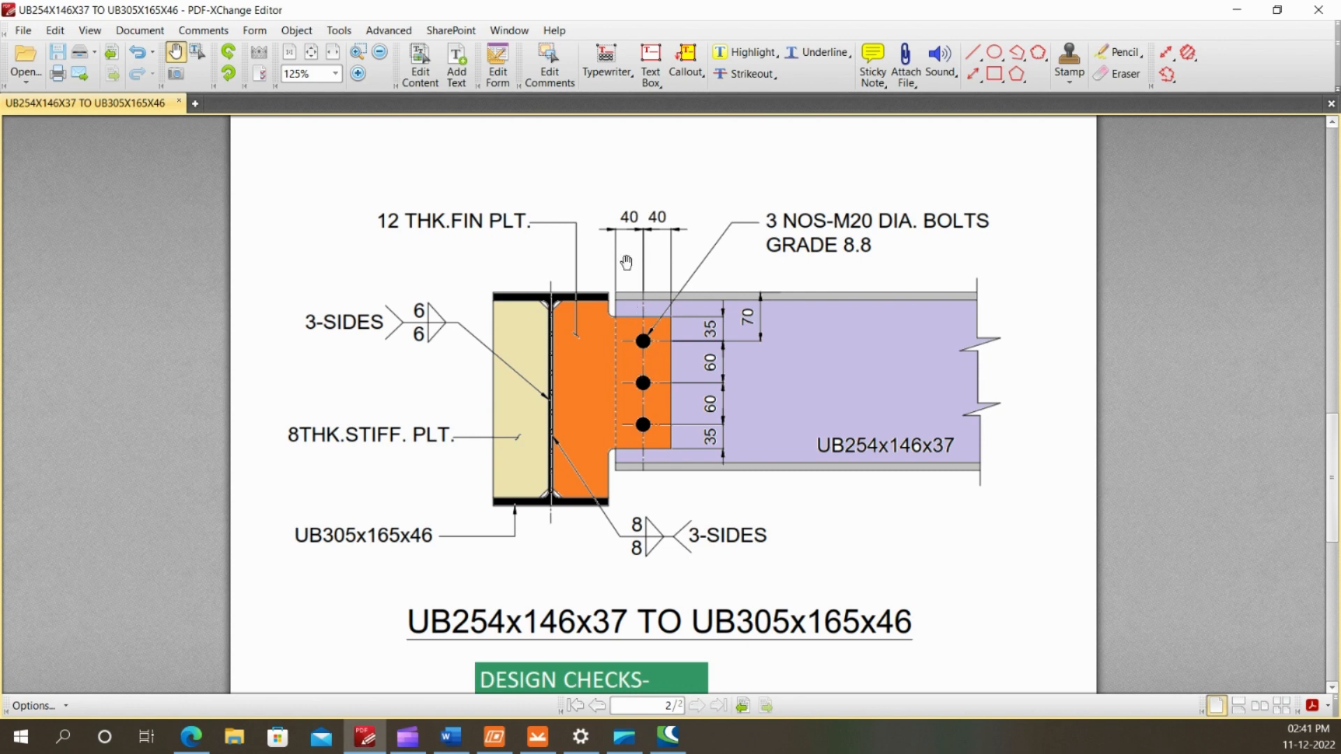
pyautogui.click(538, 737)
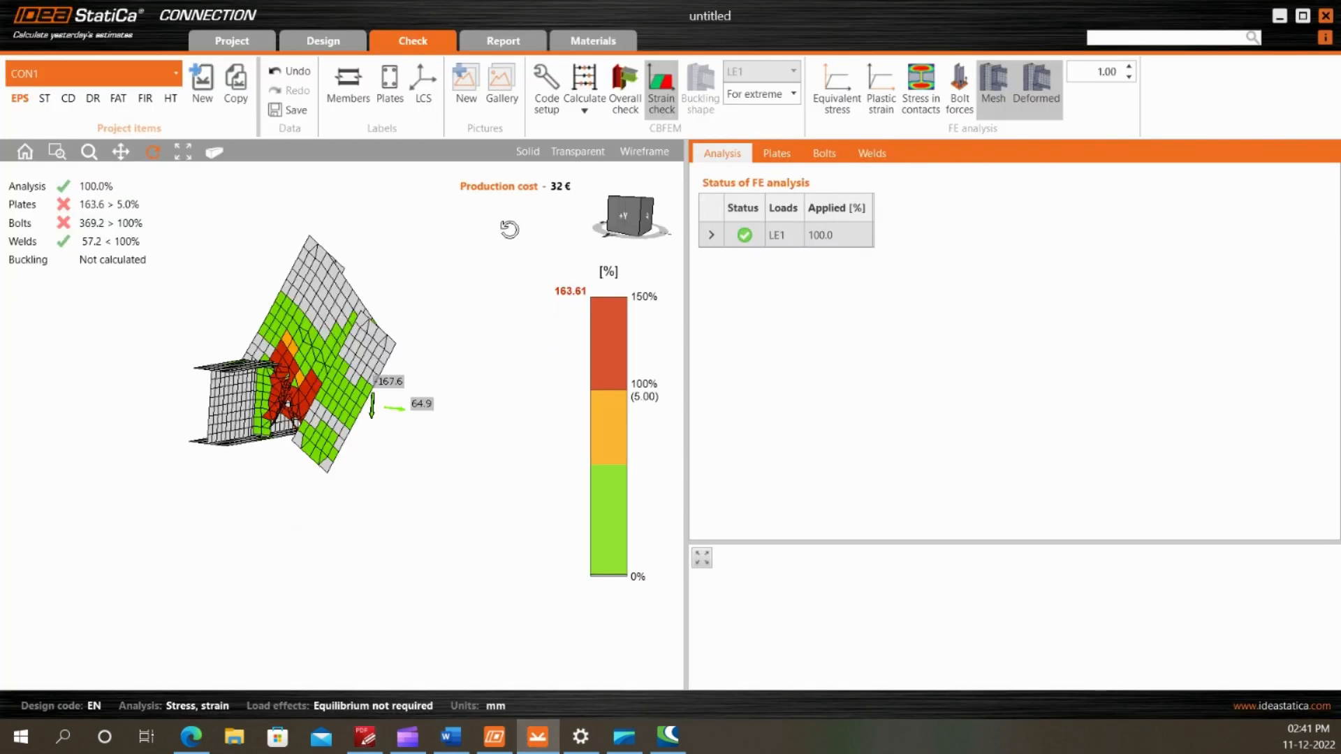
pyautogui.click(531, 153)
pyautogui.click(630, 153)
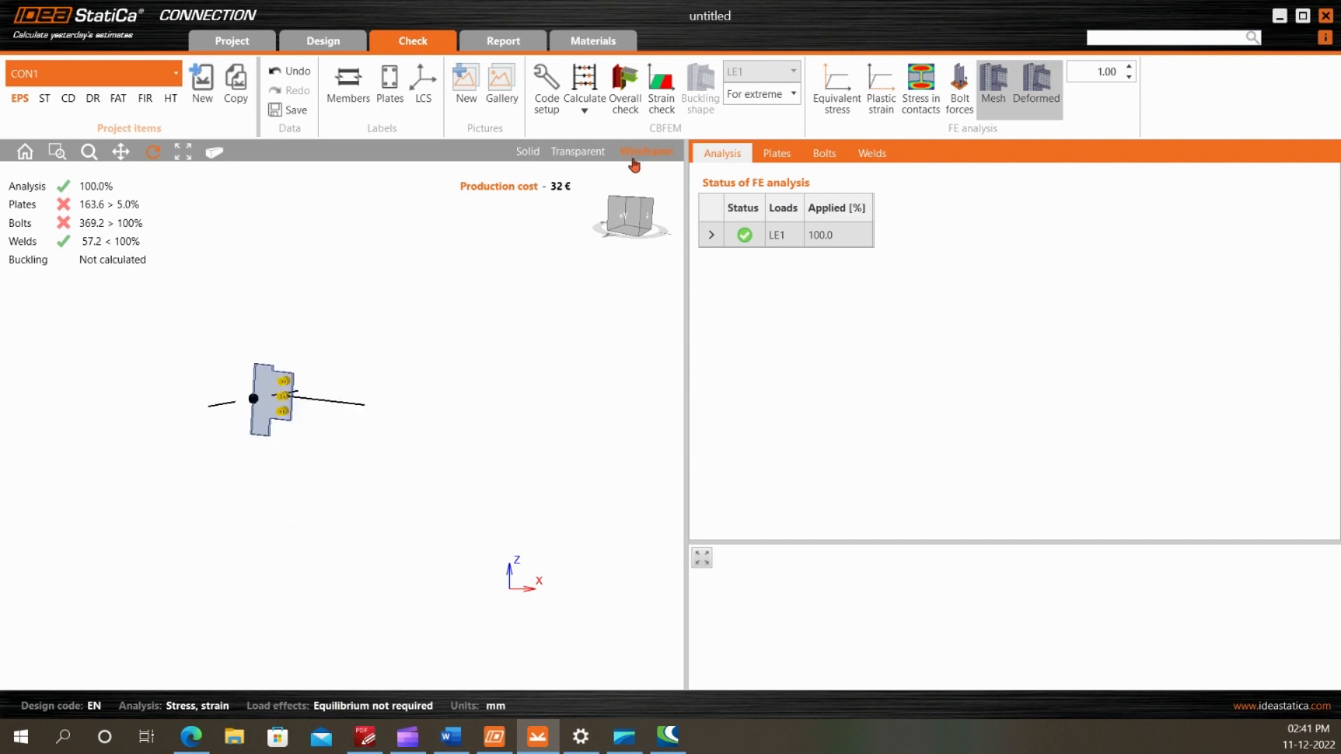
pyautogui.click(630, 220)
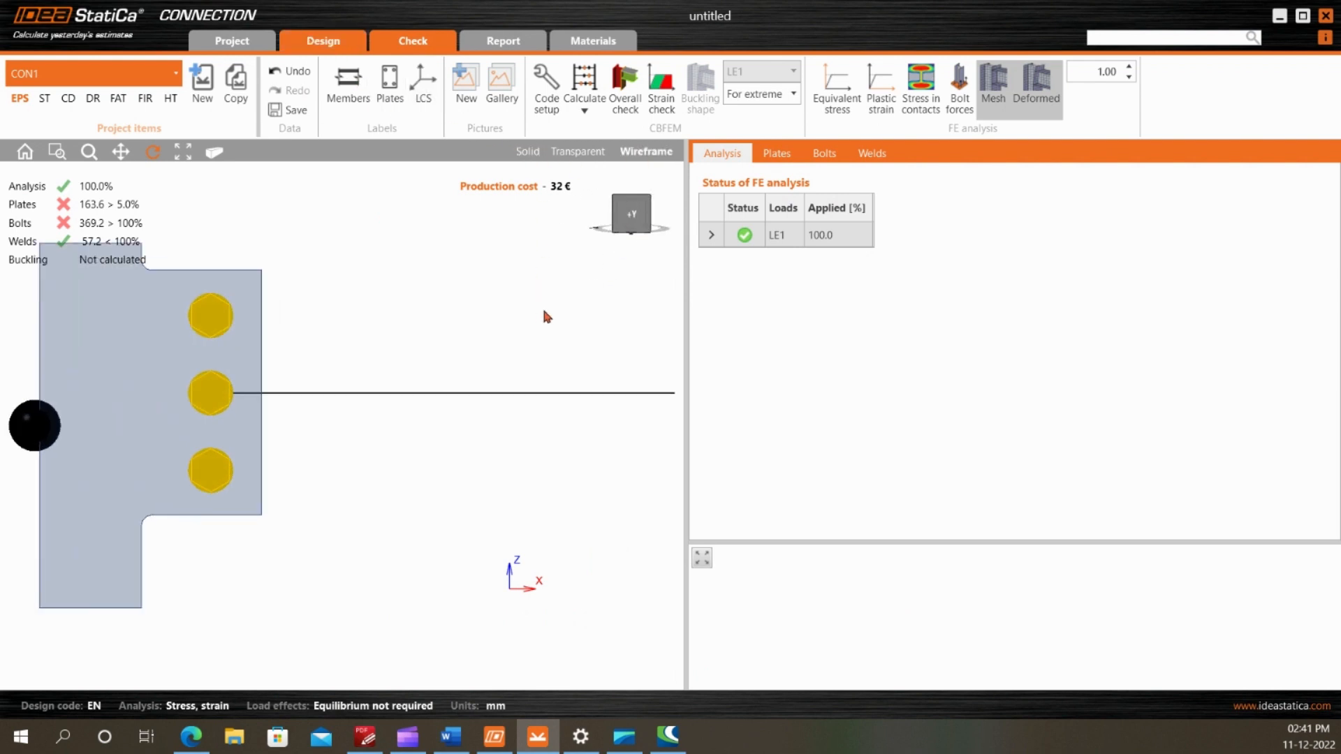
pyautogui.scroll(-3, 400, 401)
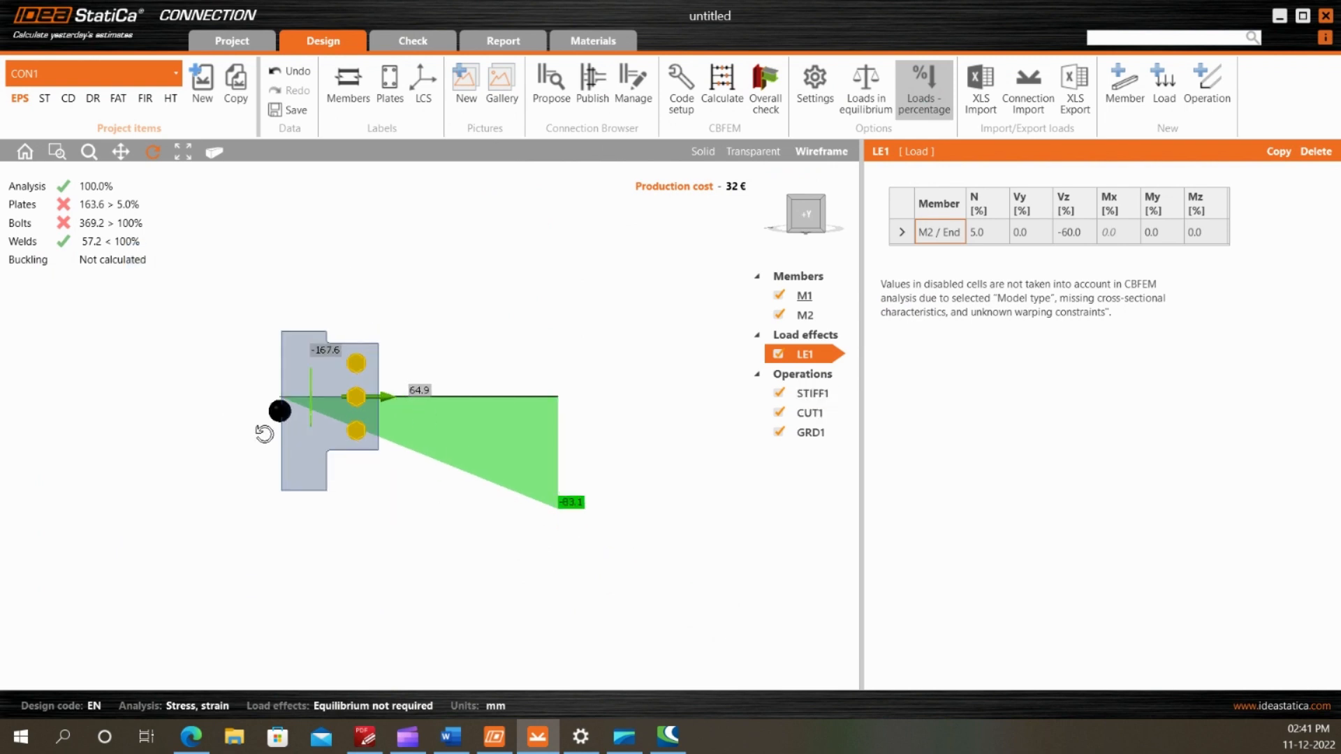
pyautogui.scroll(2, 288, 413)
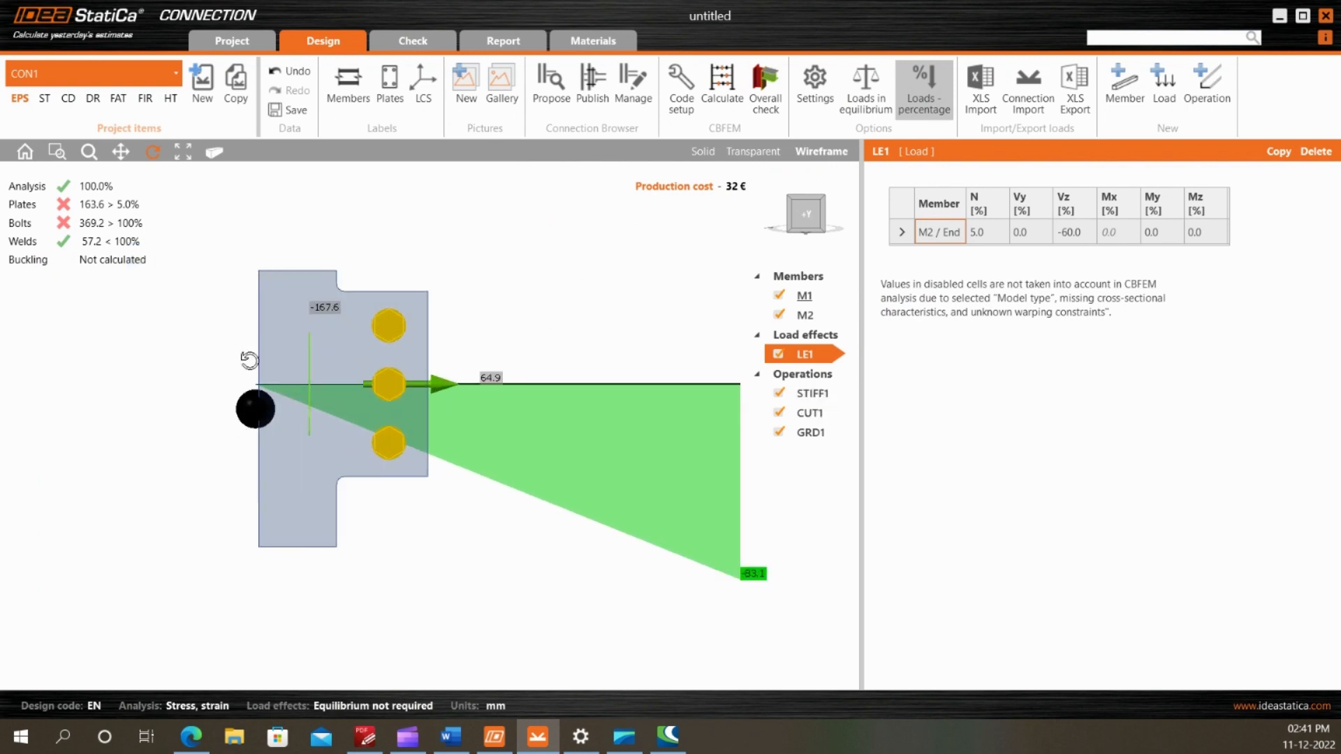
pyautogui.scroll(-3, 252, 384)
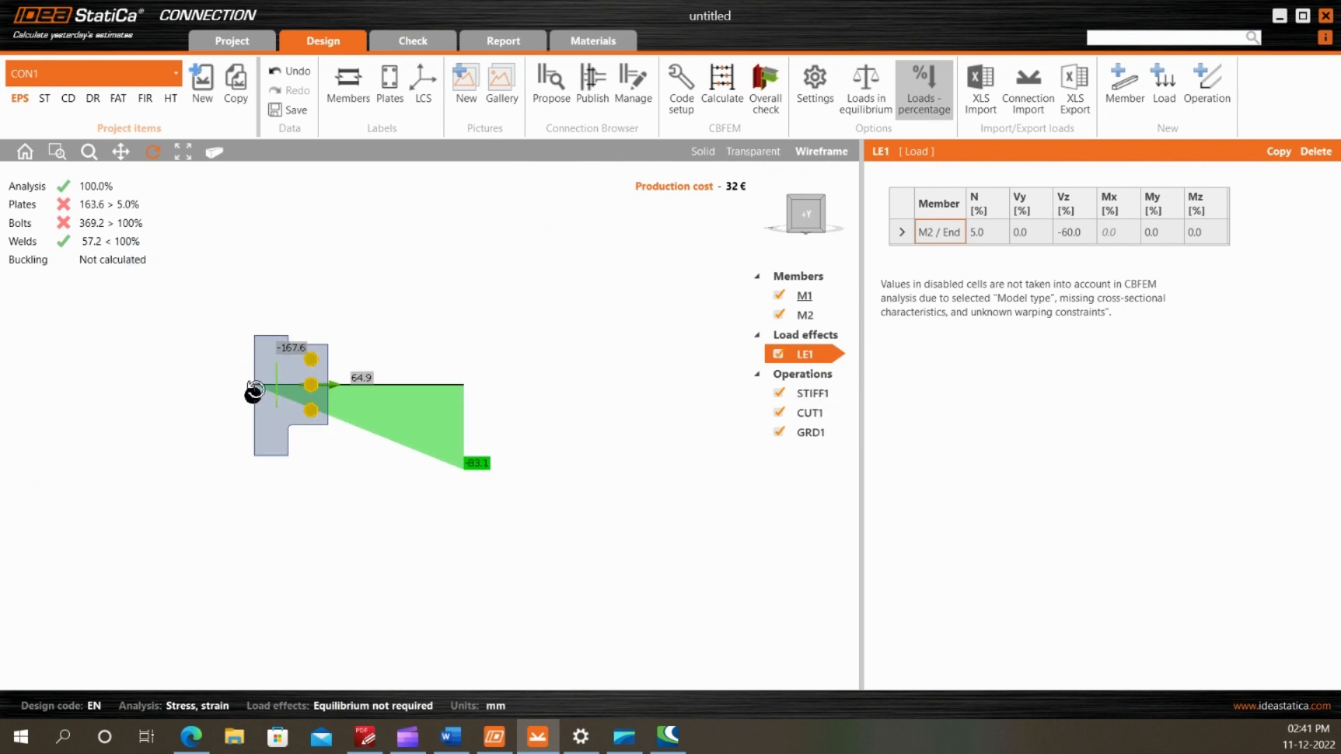
pyautogui.scroll(2, 255, 388)
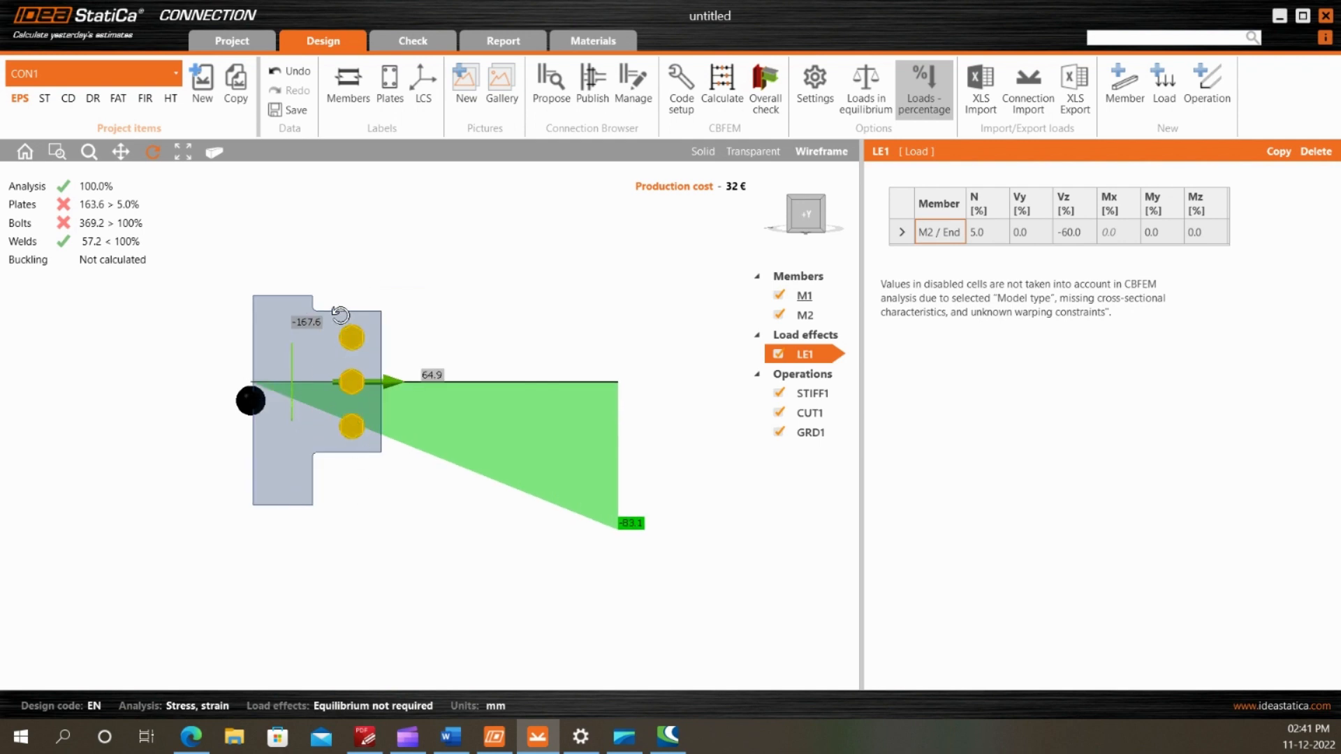
# Set Forces in to Bolts for member M2 and display the moment diagram of LE1 again
pyautogui.click(805, 315)
pyautogui.click(1057, 598)
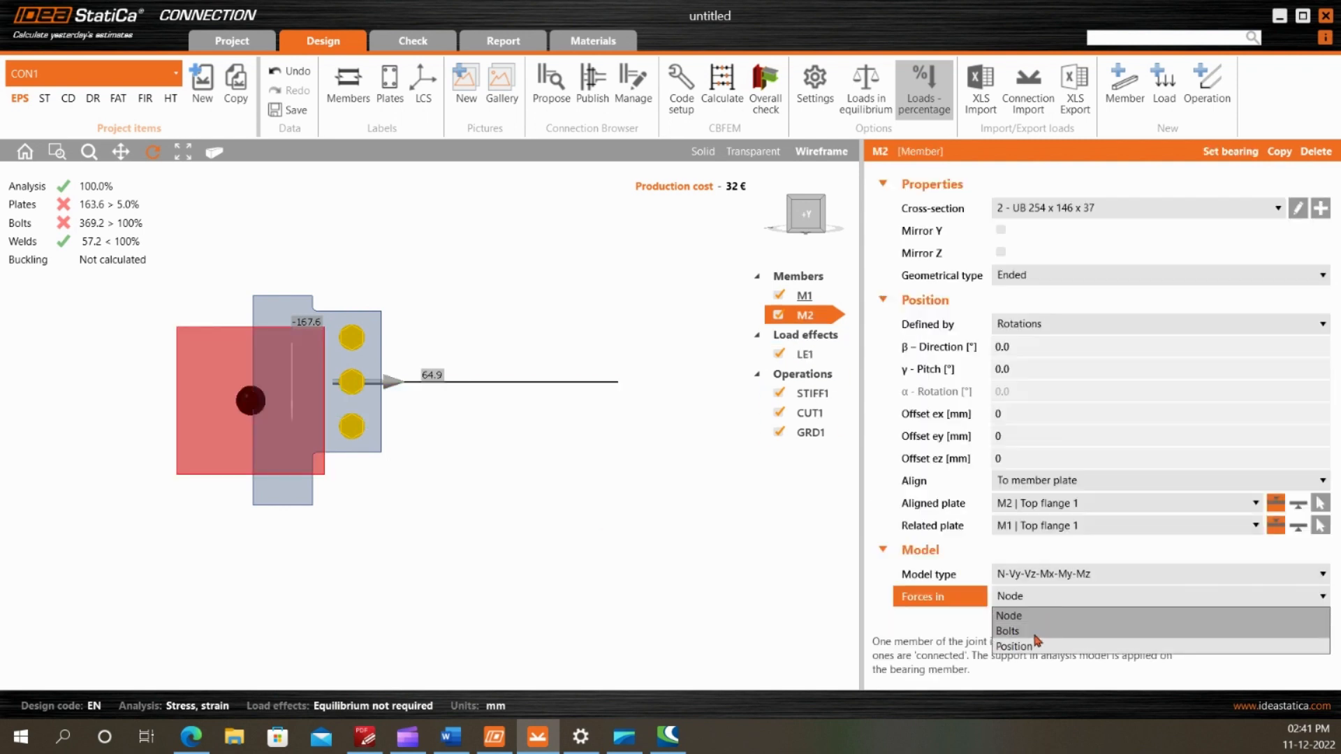
pyautogui.click(1041, 628)
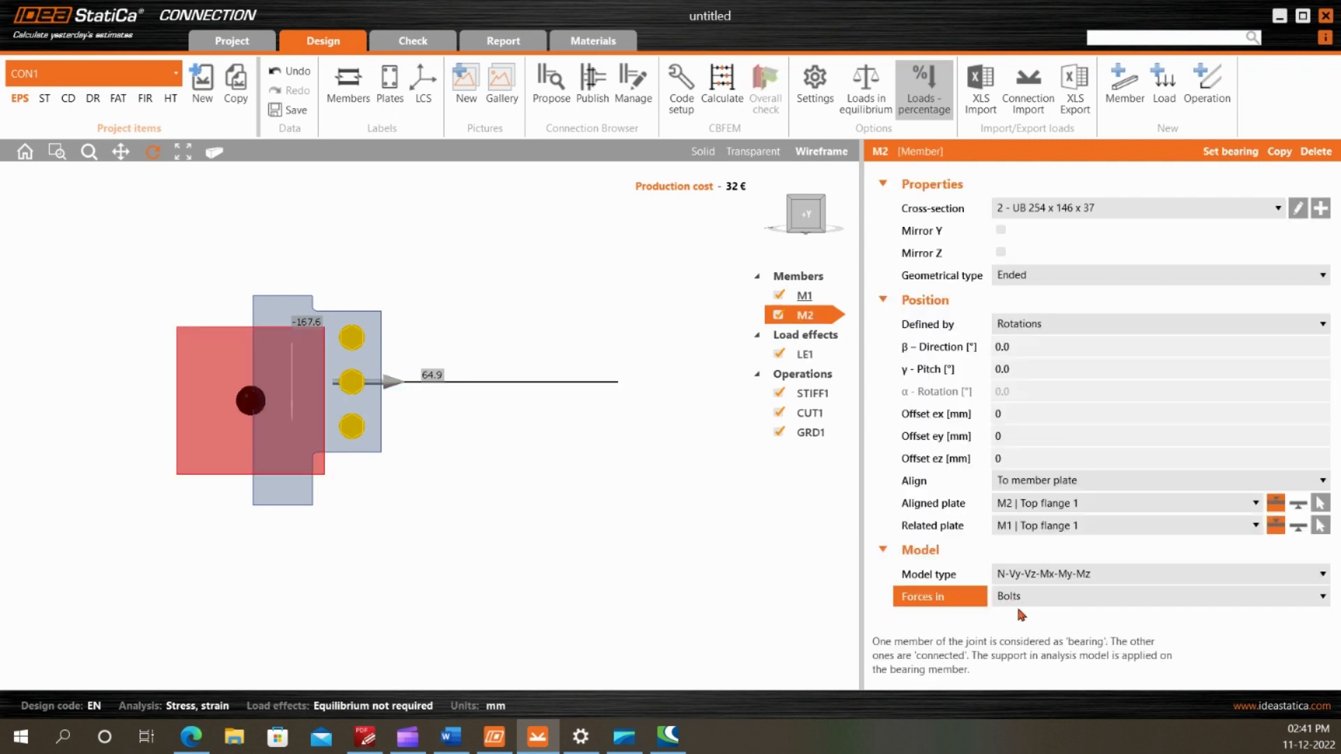
pyautogui.click(805, 354)
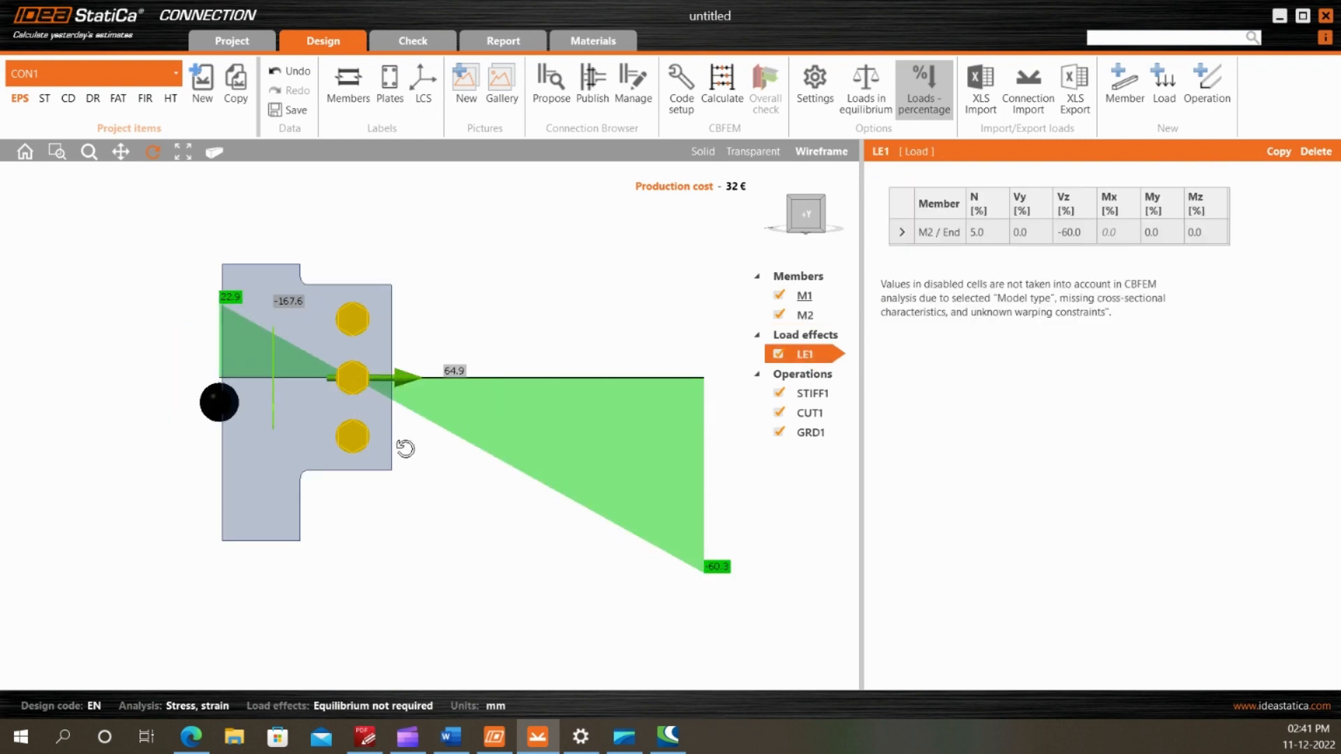
# Examine LE1's moment diagram along M2 relative to the bolt line and the beam end
pyautogui.scroll(3, 202, 334)
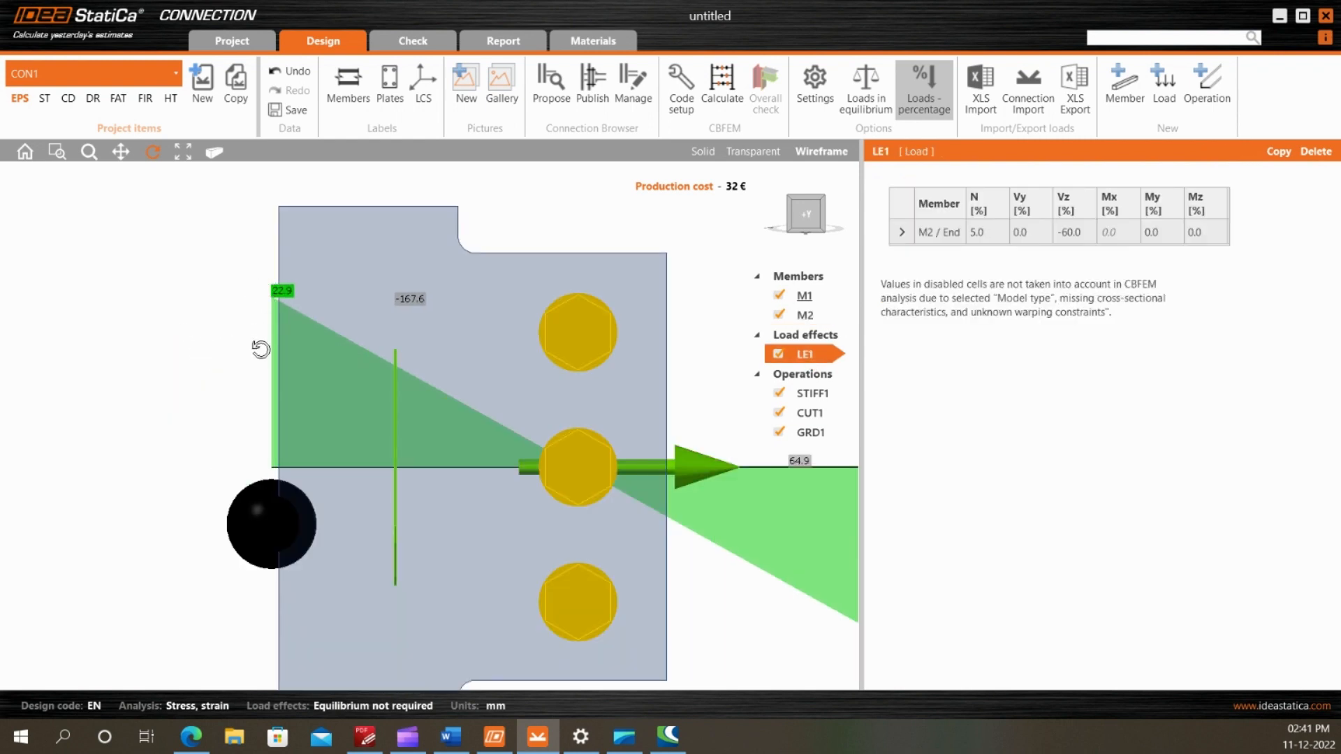
pyautogui.scroll(-3, 274, 330)
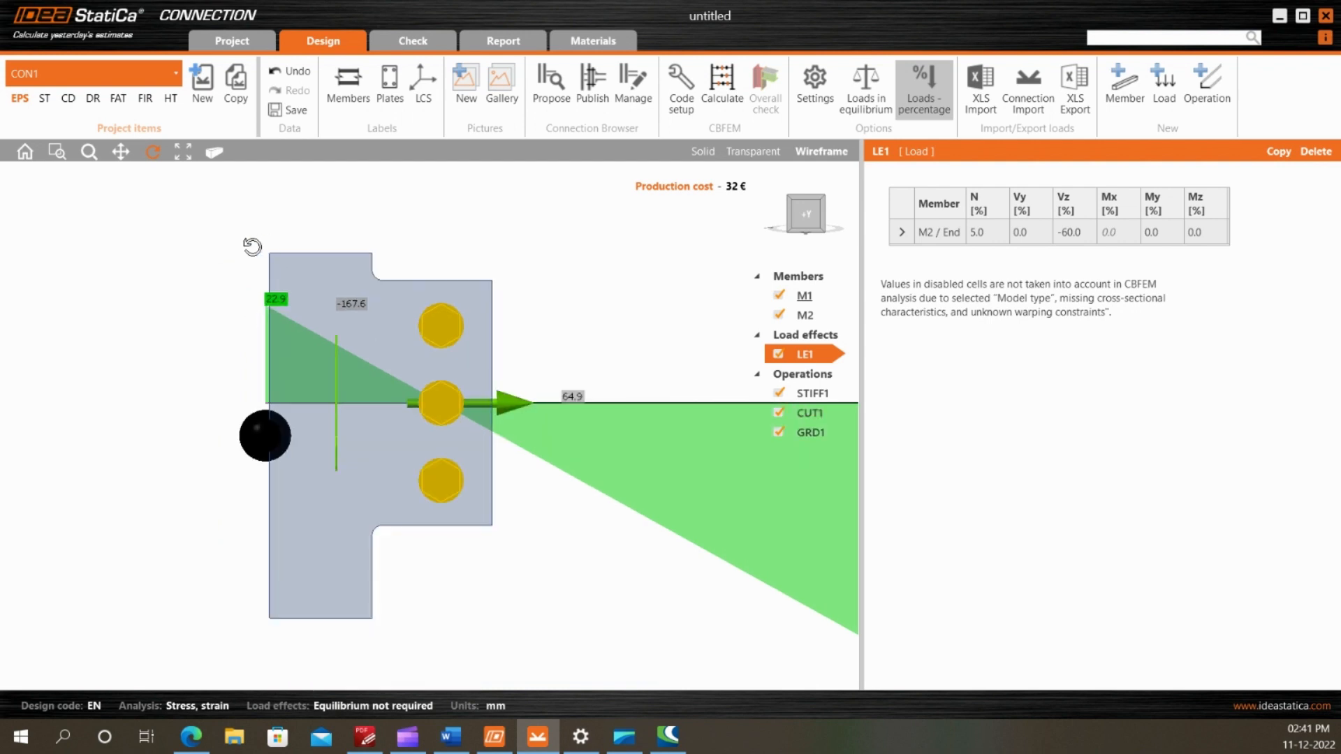
pyautogui.scroll(-3, 126, 336)
pyautogui.scroll(3, 581, 512)
pyautogui.scroll(-2, 634, 540)
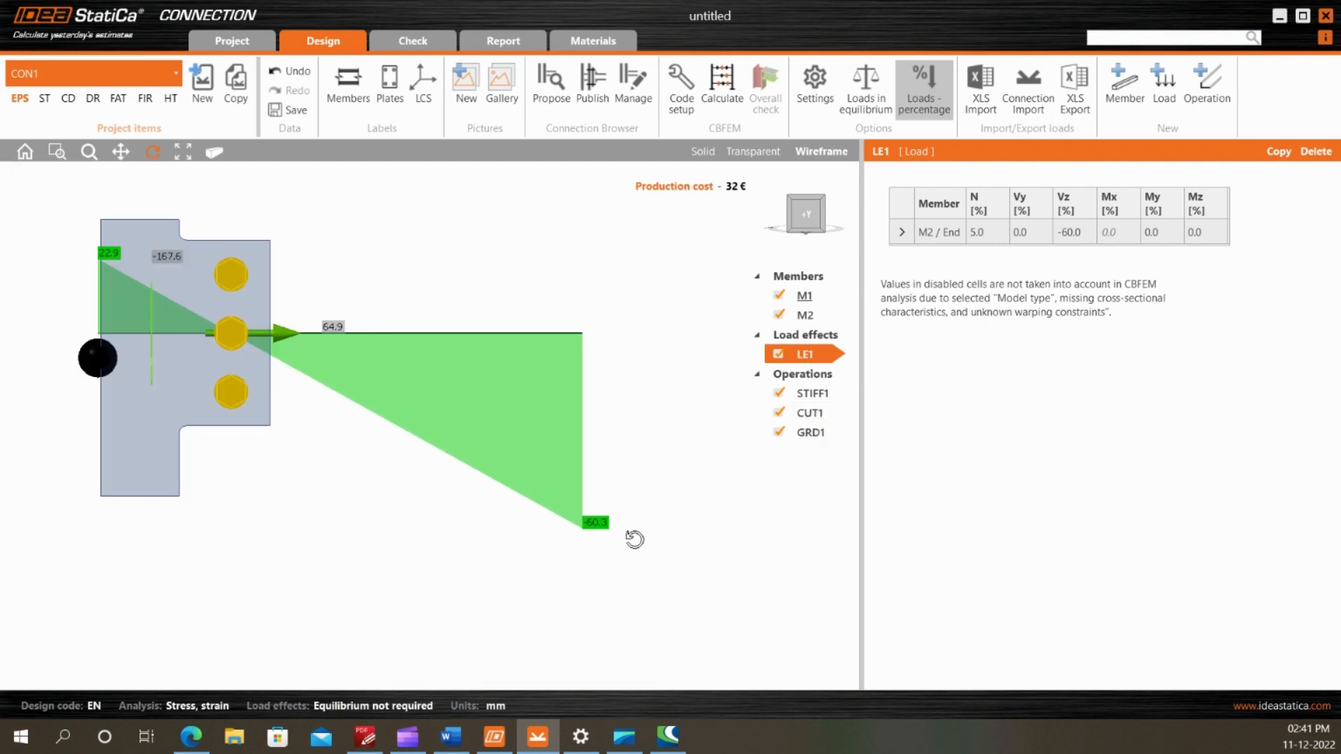
pyautogui.scroll(-1, 635, 540)
pyautogui.scroll(1, 634, 540)
pyautogui.scroll(-1, 634, 540)
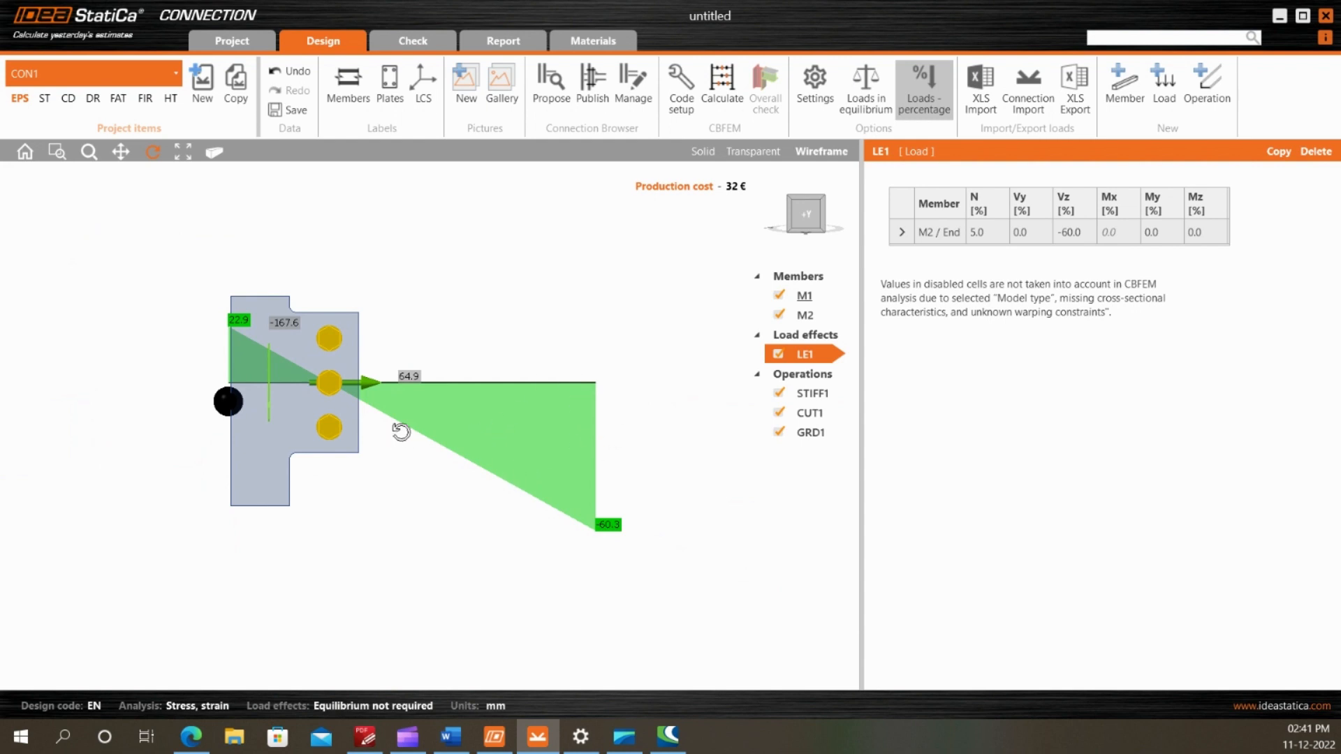
pyautogui.scroll(-1, 532, 508)
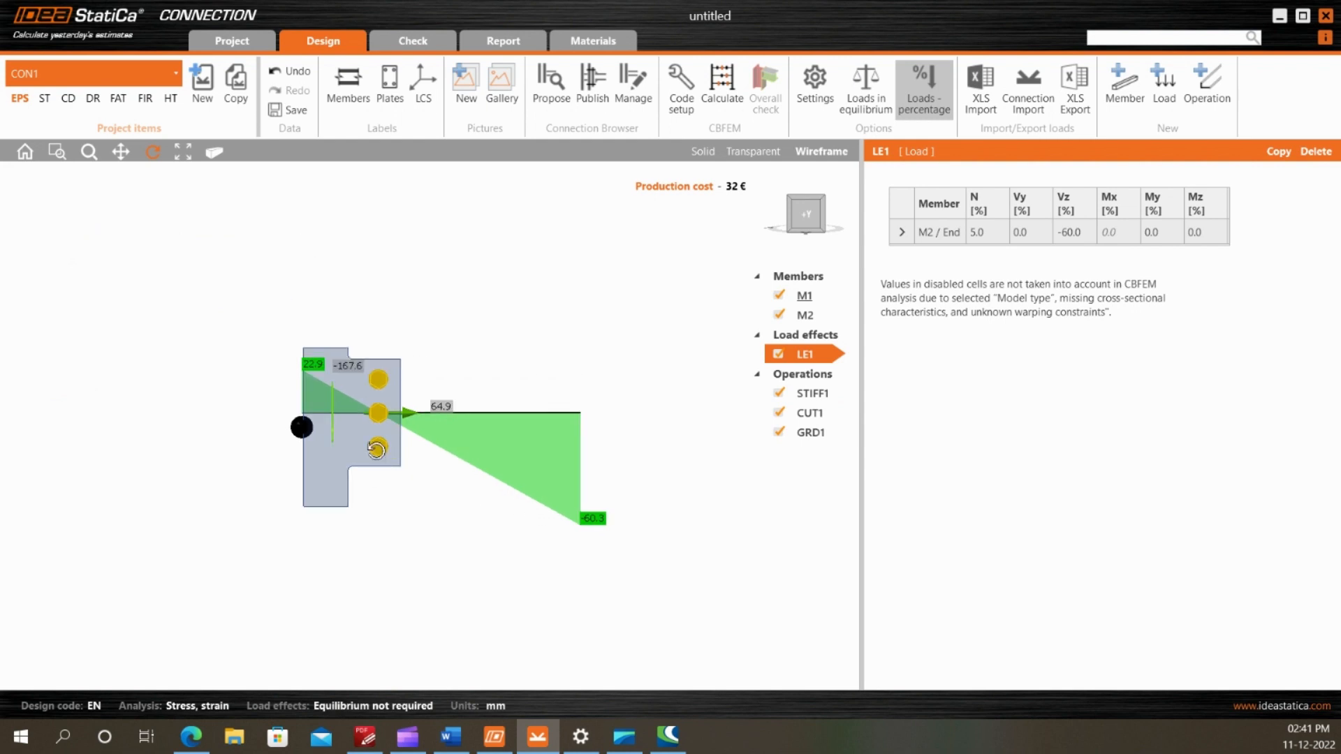
pyautogui.scroll(1, 354, 439)
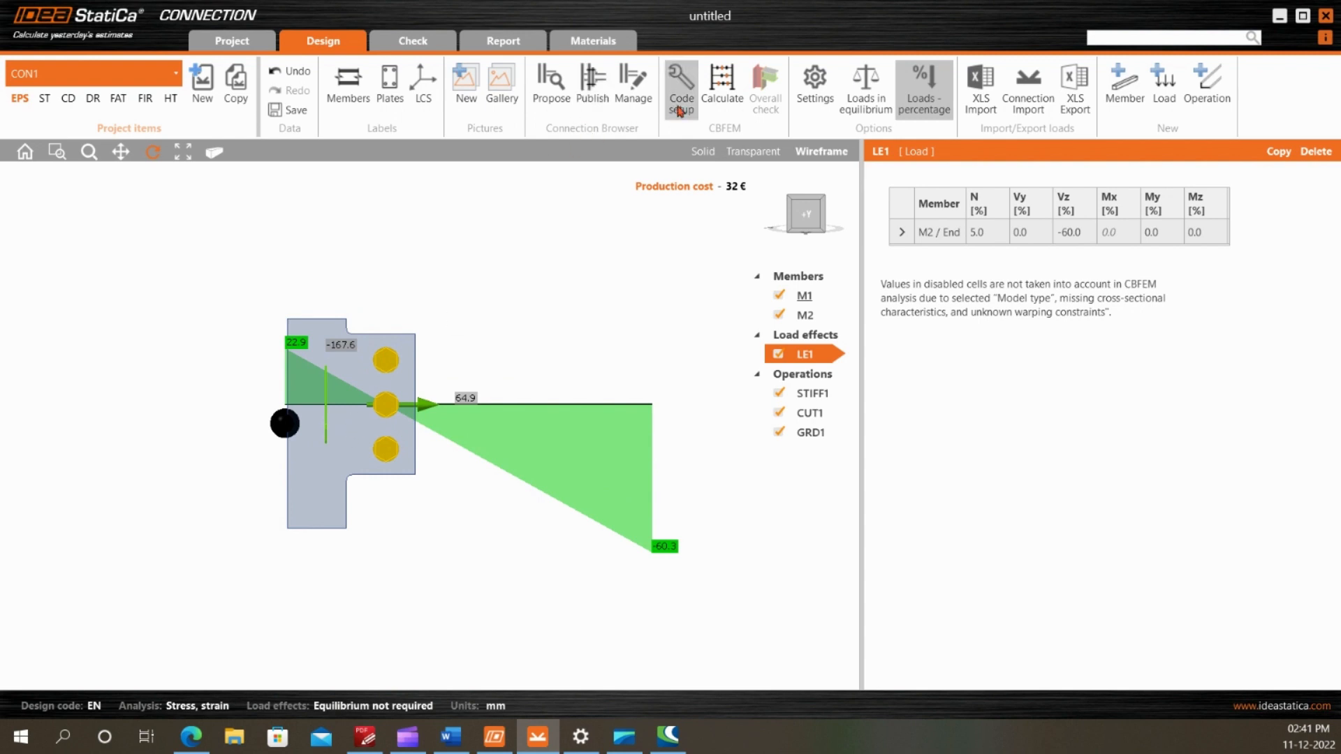
# Recalculate the connection and review the overall check on the model in an angled view
pyautogui.click(722, 88)
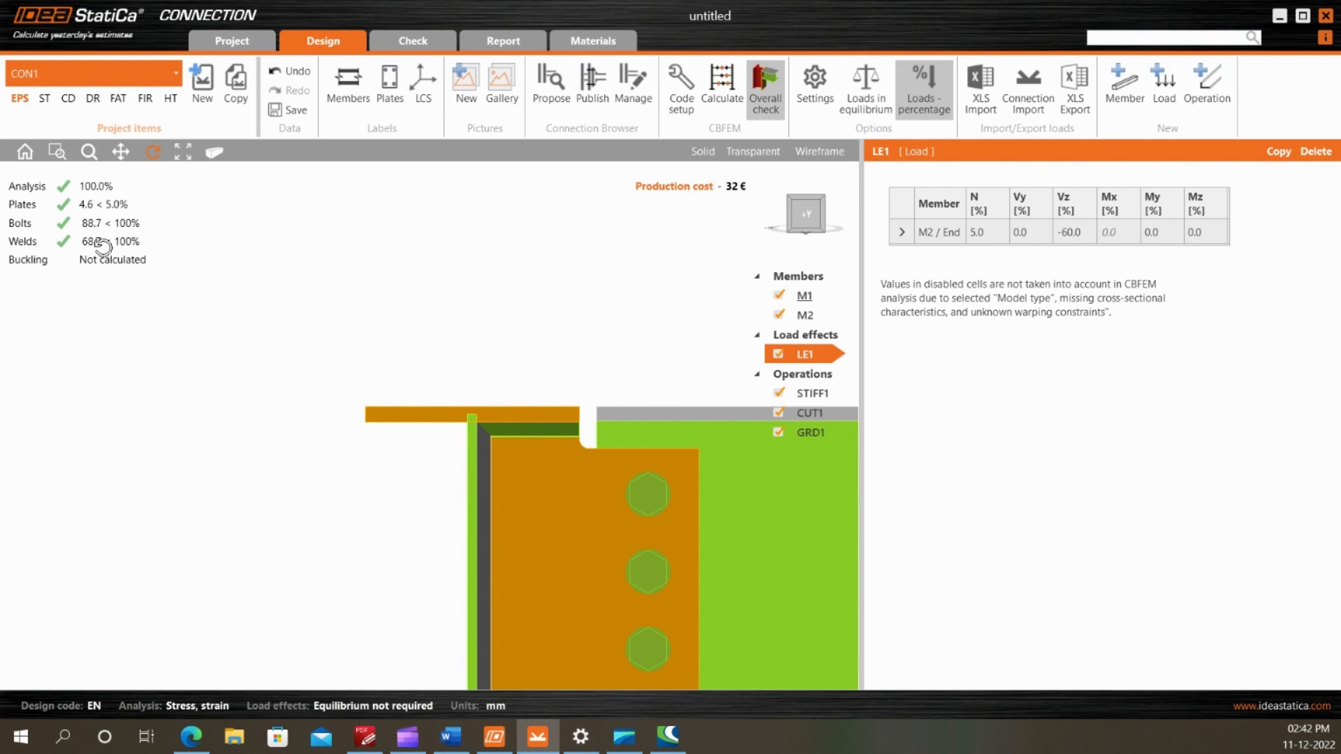
pyautogui.scroll(-2, 120, 248)
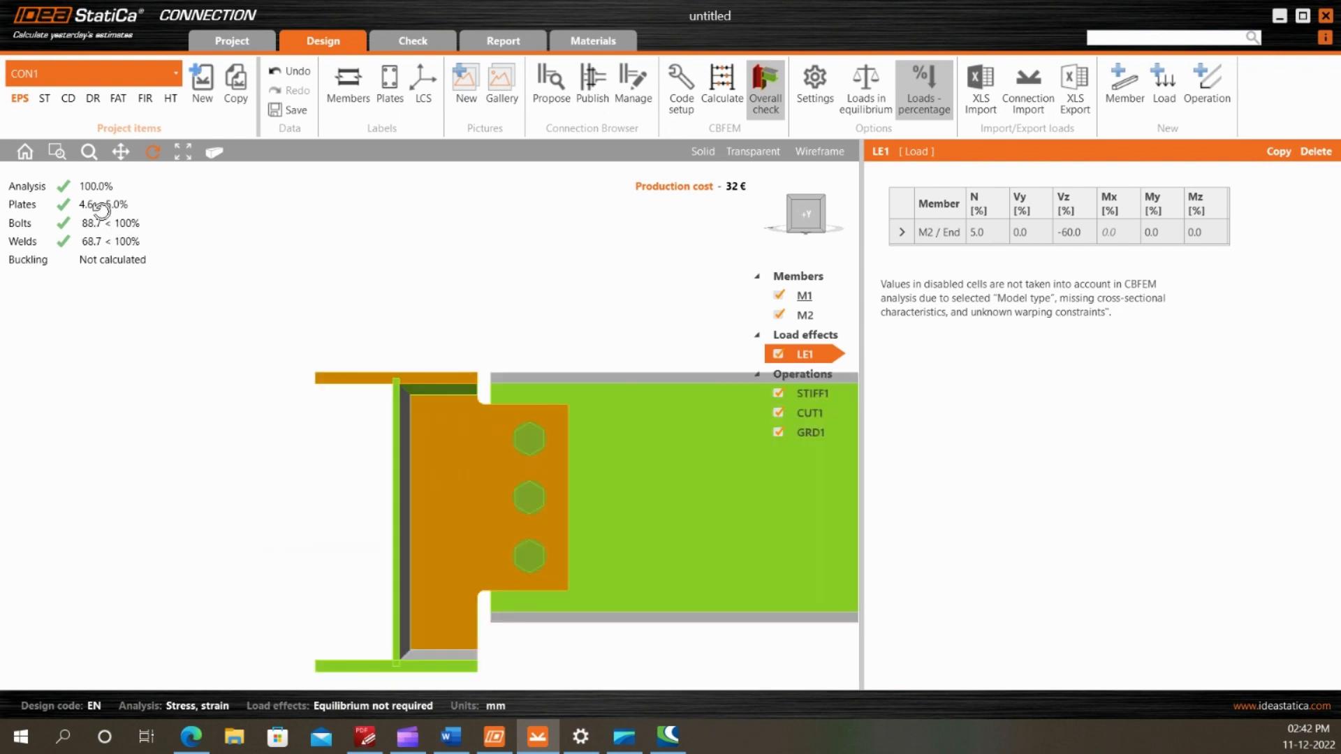
pyautogui.scroll(-2, 101, 209)
pyautogui.scroll(1, 120, 247)
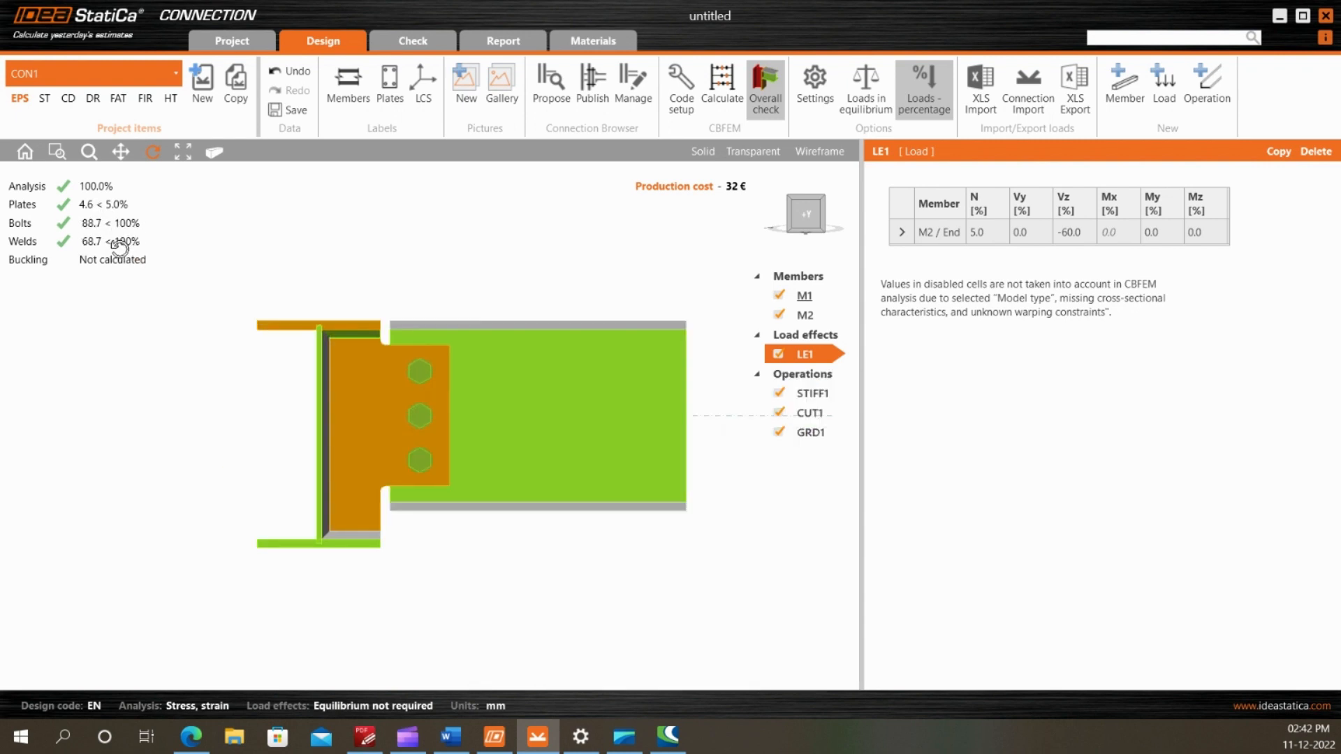
pyautogui.moveTo(413, 394); pyautogui.dragTo(475, 336)
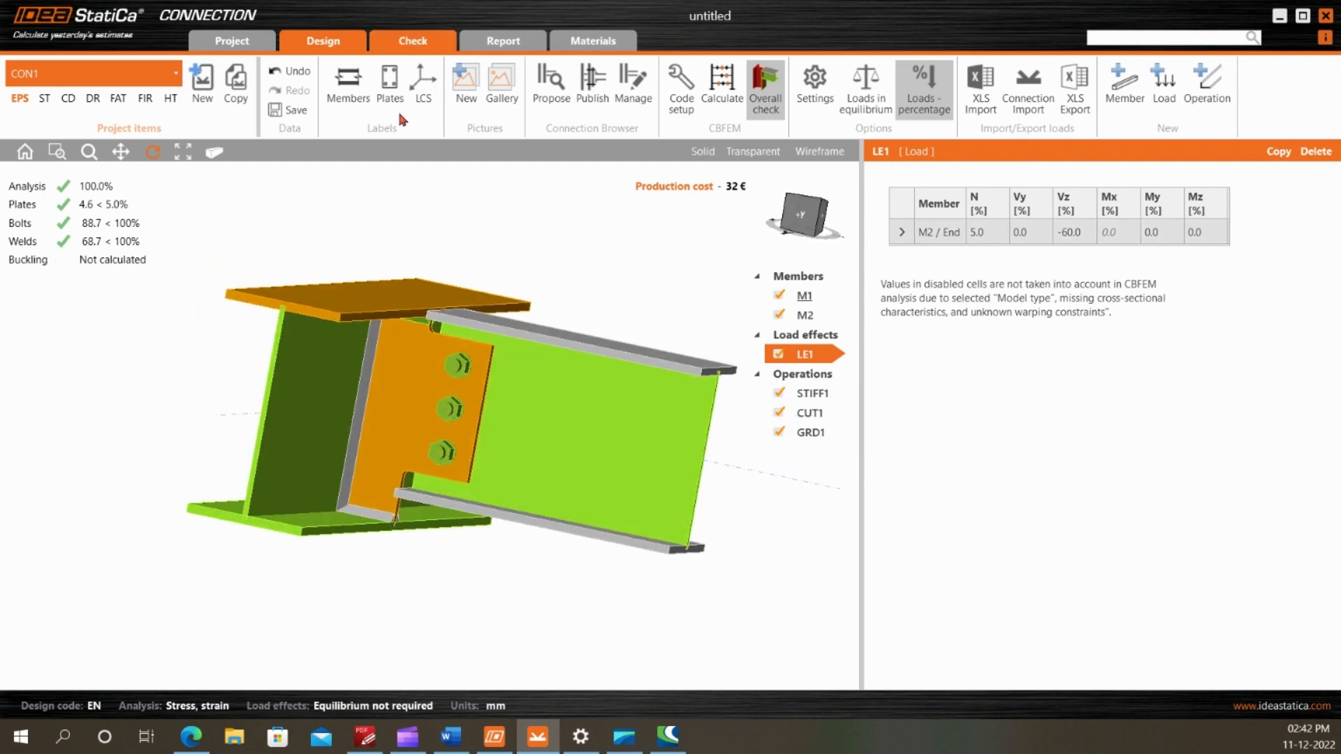
# Show the strain check on the deformed mesh and examine the fin plate, bolt holes and M1's top flange
pyautogui.click(412, 40)
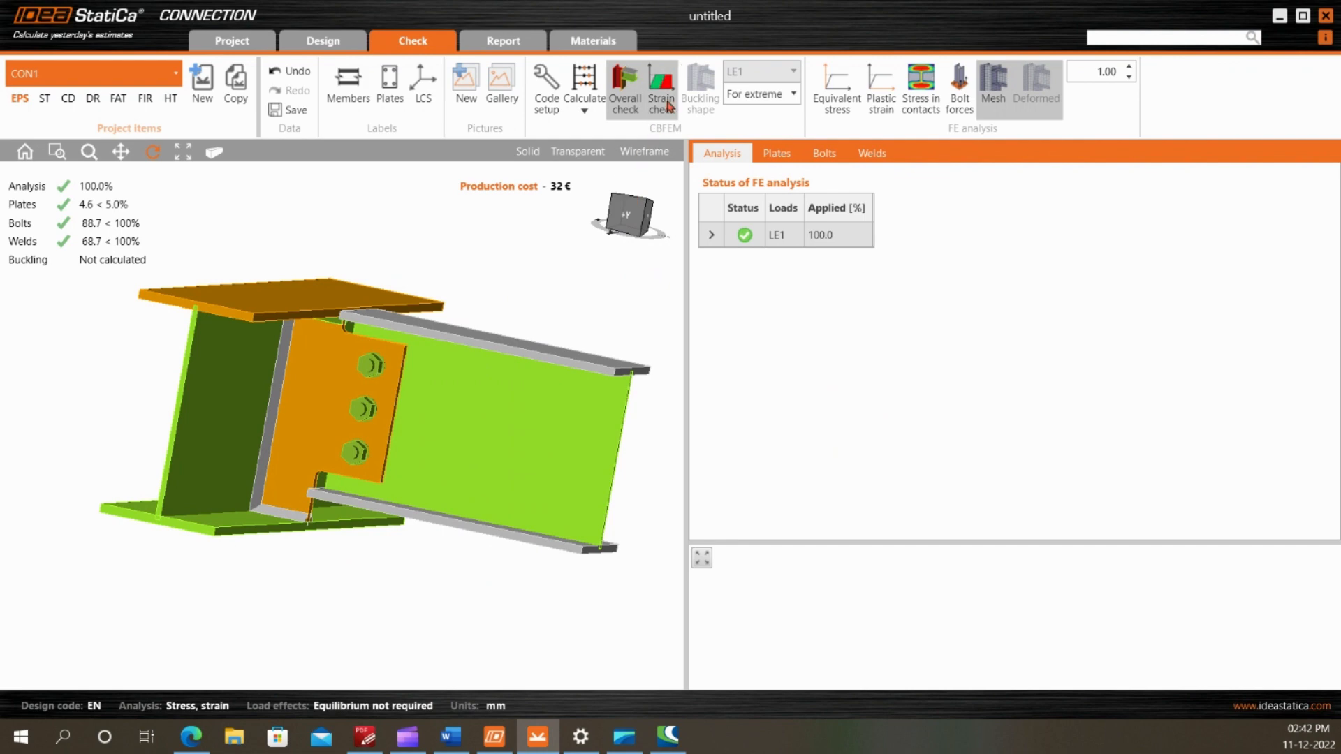
pyautogui.click(660, 103)
pyautogui.moveTo(359, 179); pyautogui.dragTo(362, 282)
pyautogui.scroll(5, 342, 329)
pyautogui.moveTo(332, 357)
pyautogui.mouseDown()
pyautogui.moveTo(351, 304)
pyautogui.moveTo(327, 266)
pyautogui.moveTo(349, 354)
pyautogui.mouseUp()
pyautogui.scroll(5, 347, 328)
pyautogui.scroll(-5, 351, 324)
pyautogui.scroll(-5, 354, 349)
pyautogui.scroll(5, 368, 324)
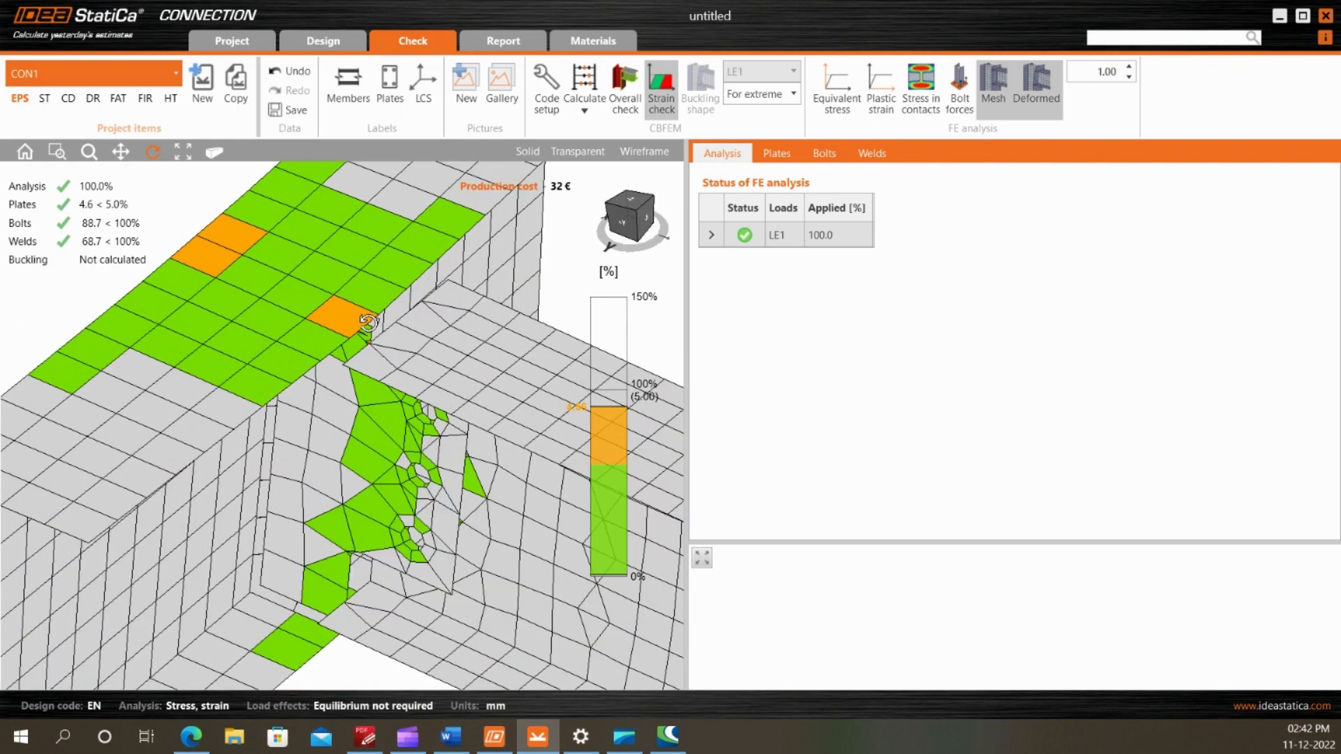
pyautogui.moveTo(393, 404); pyautogui.dragTo(392, 356)
pyautogui.scroll(-5, 489, 383)
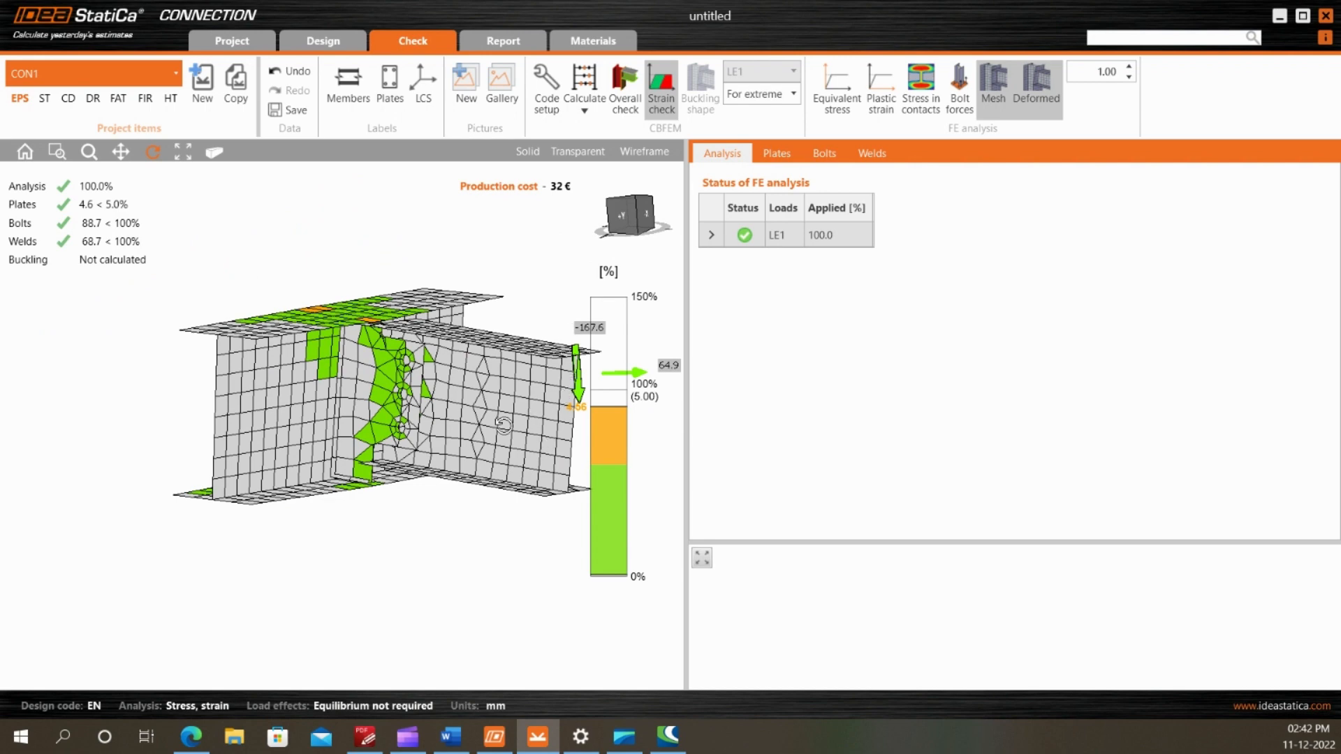
pyautogui.moveTo(396, 384); pyautogui.dragTo(460, 421)
# Review the check results for the plates and examine the strained zones of the fin plate around the notch corners and bolt holes
pyautogui.click(777, 154)
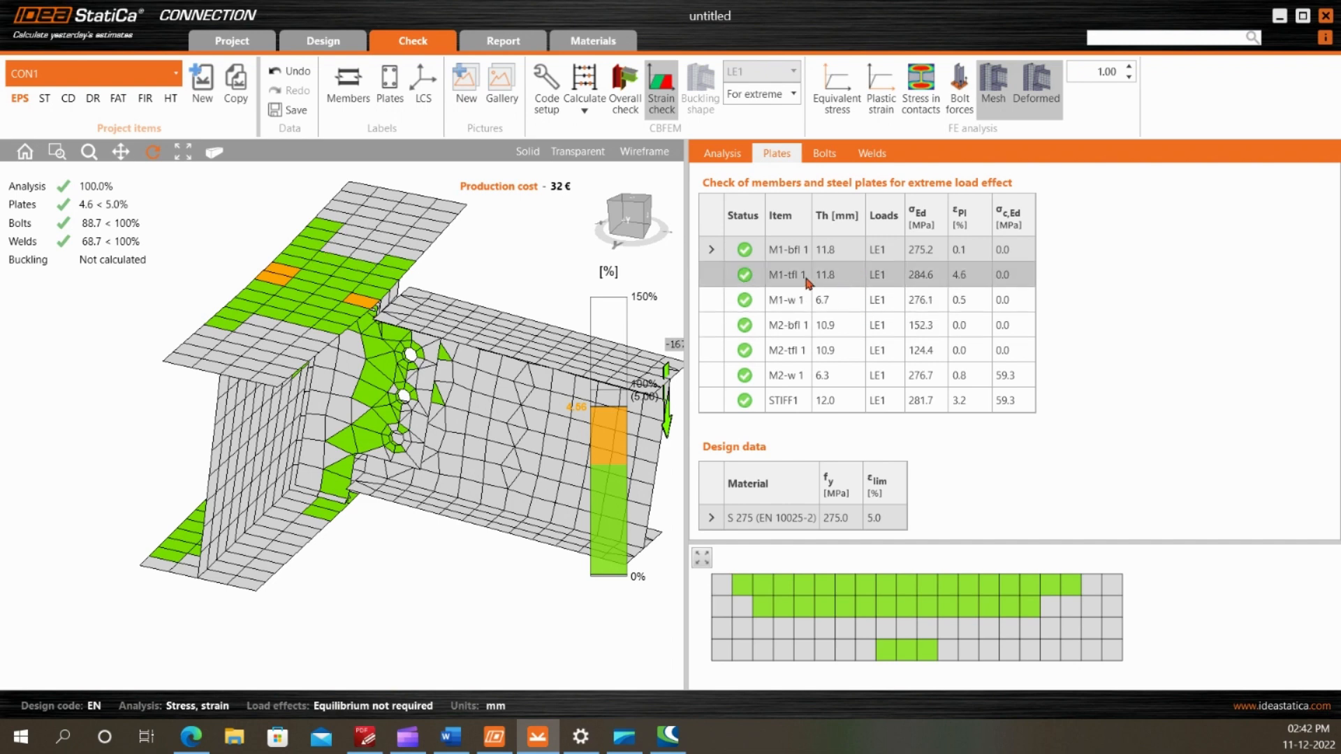
pyautogui.scroll(-3, 180, 375)
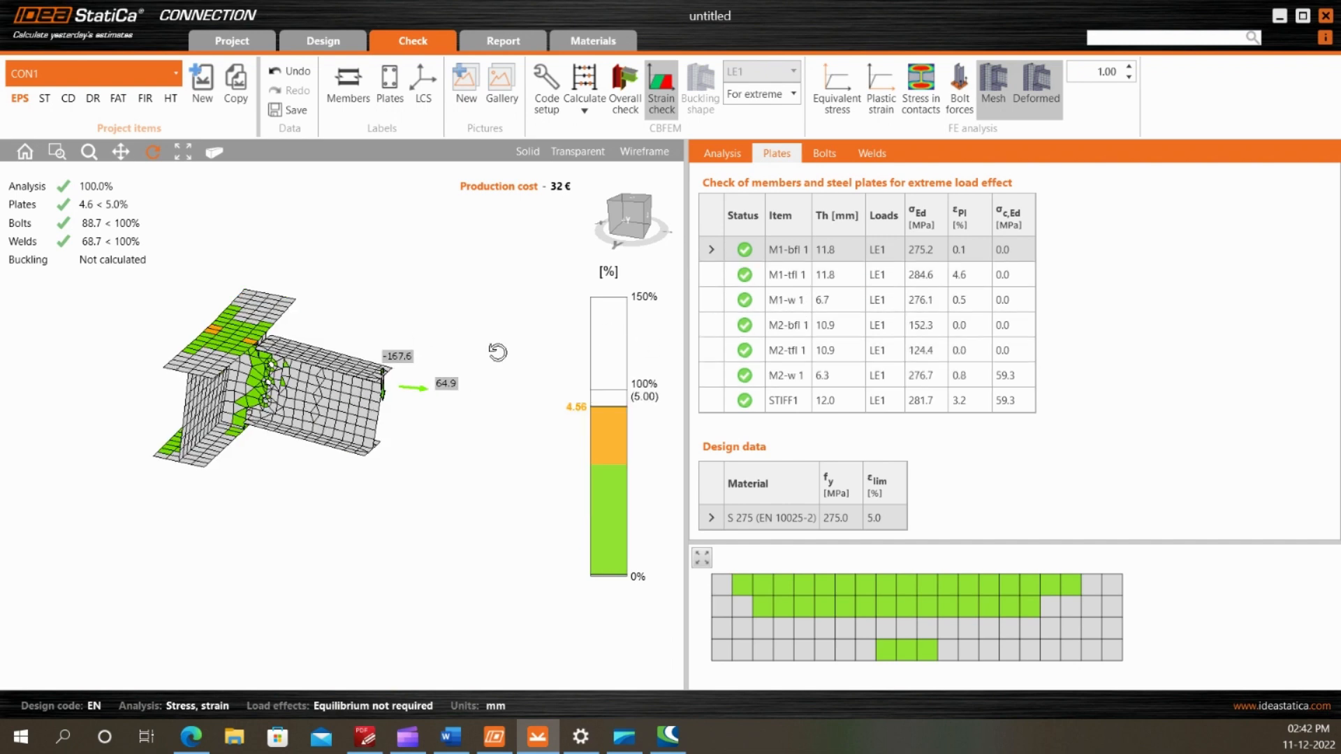
pyautogui.scroll(3, 195, 324)
pyautogui.moveTo(255, 361); pyautogui.dragTo(247, 364)
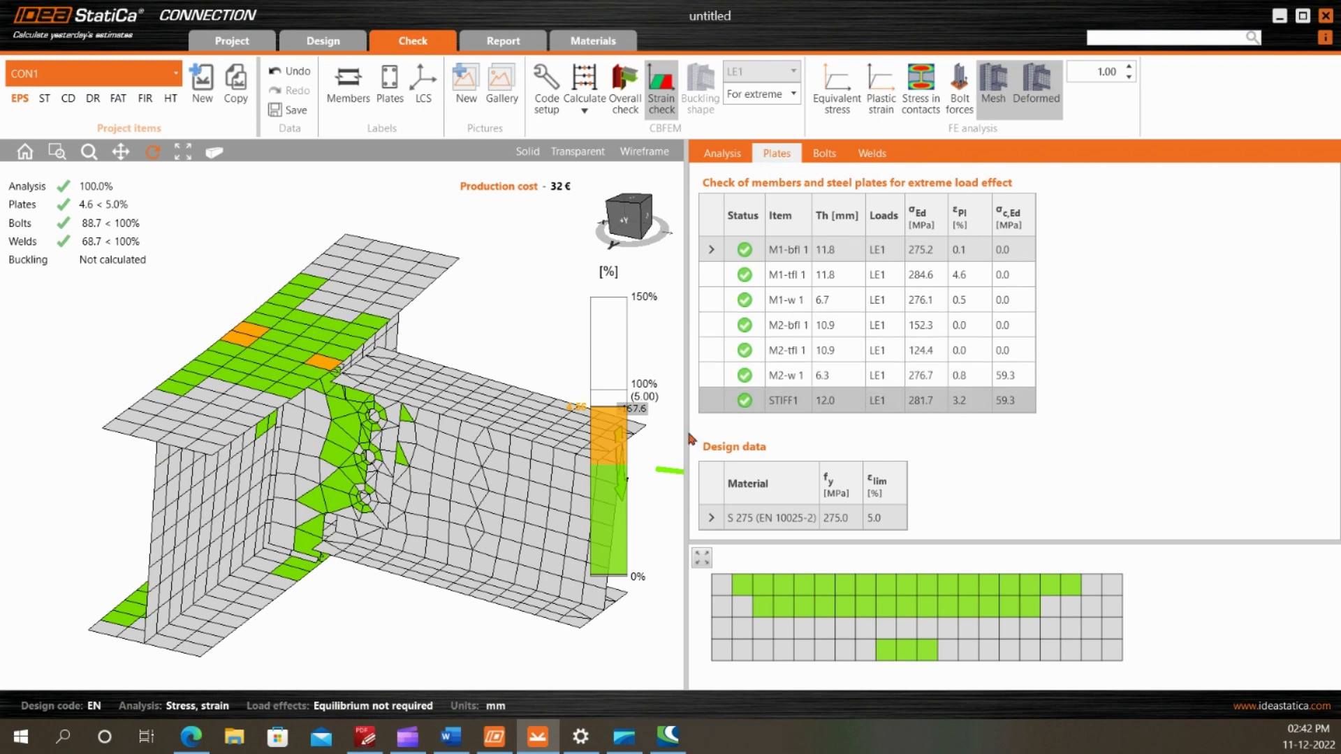
pyautogui.scroll(3, 255, 411)
pyautogui.moveTo(257, 412); pyautogui.dragTo(379, 364)
pyautogui.scroll(4, 417, 345)
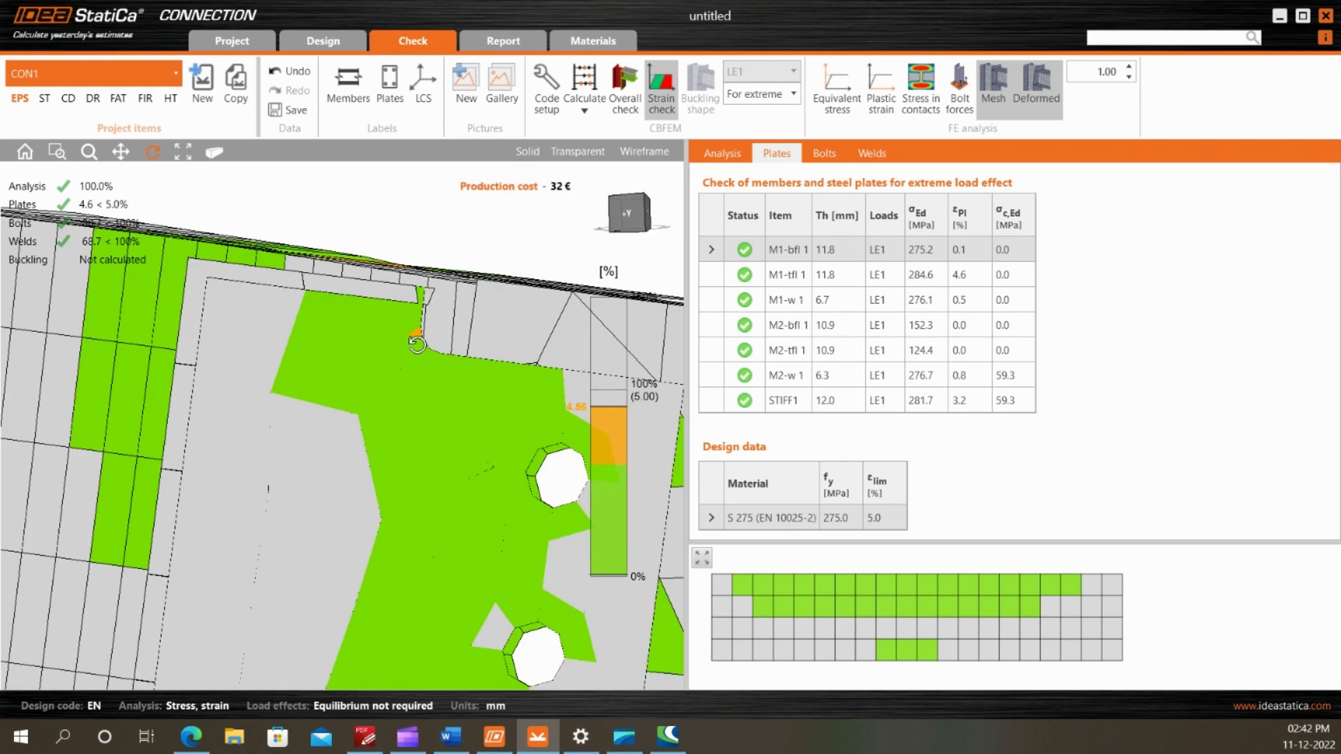
pyautogui.scroll(-5, 405, 329)
pyautogui.scroll(4, 418, 495)
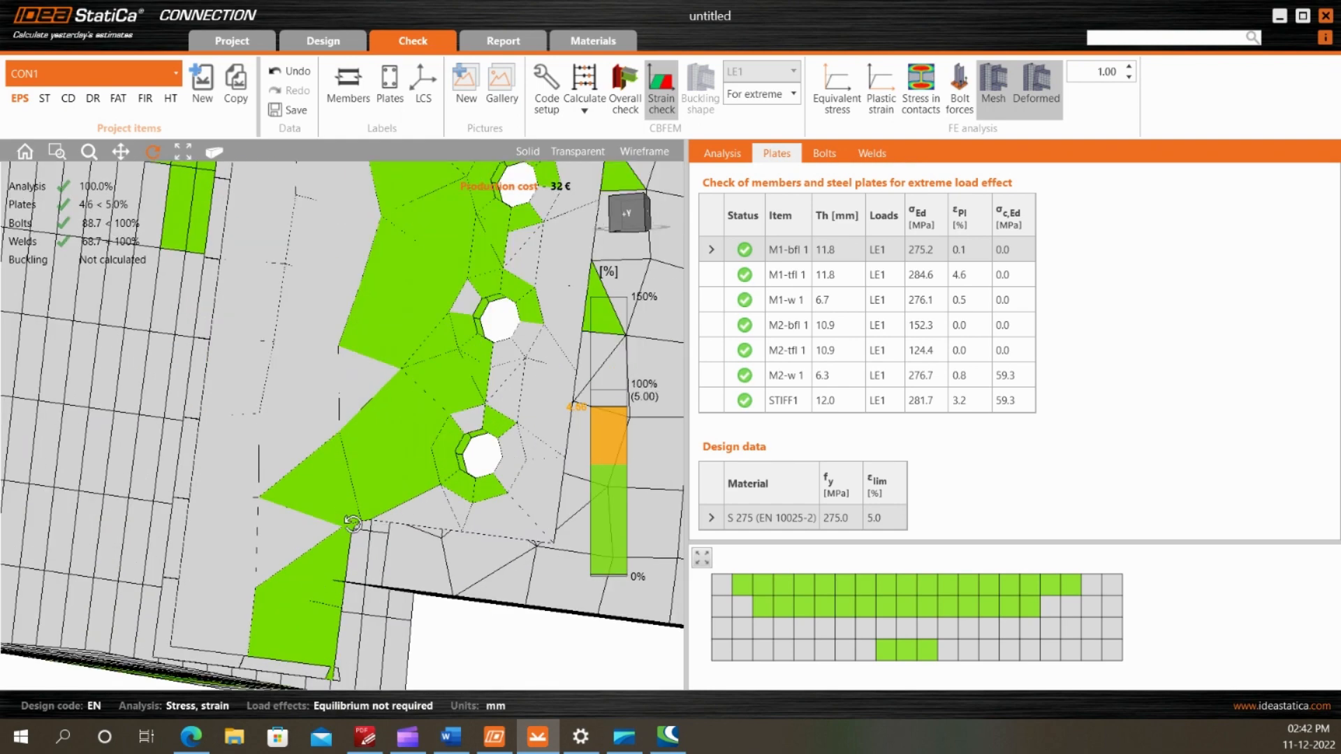
pyautogui.scroll(-5, 357, 527)
# Display the plastic strain on the model and inspect it around the bolt holes and M1's top flange
pyautogui.click(882, 91)
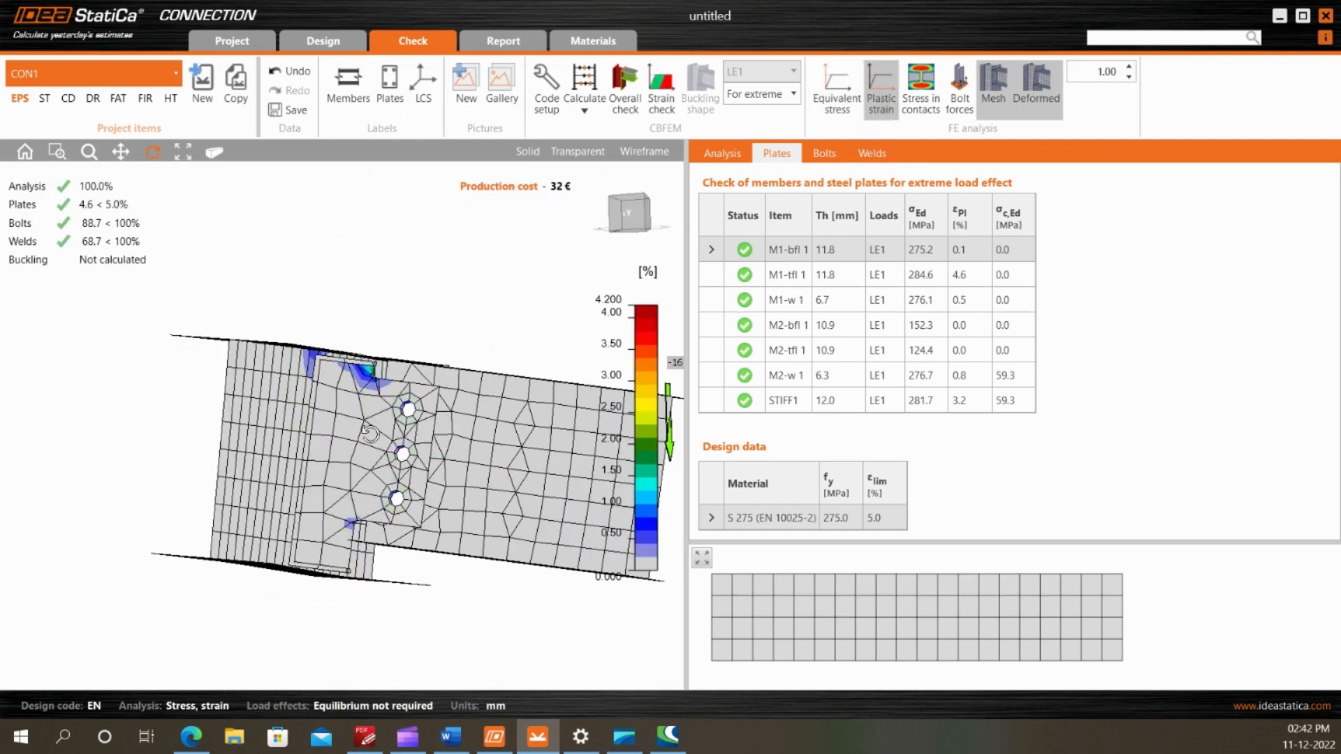
pyautogui.moveTo(346, 409); pyautogui.dragTo(337, 450)
pyautogui.scroll(6, 337, 450)
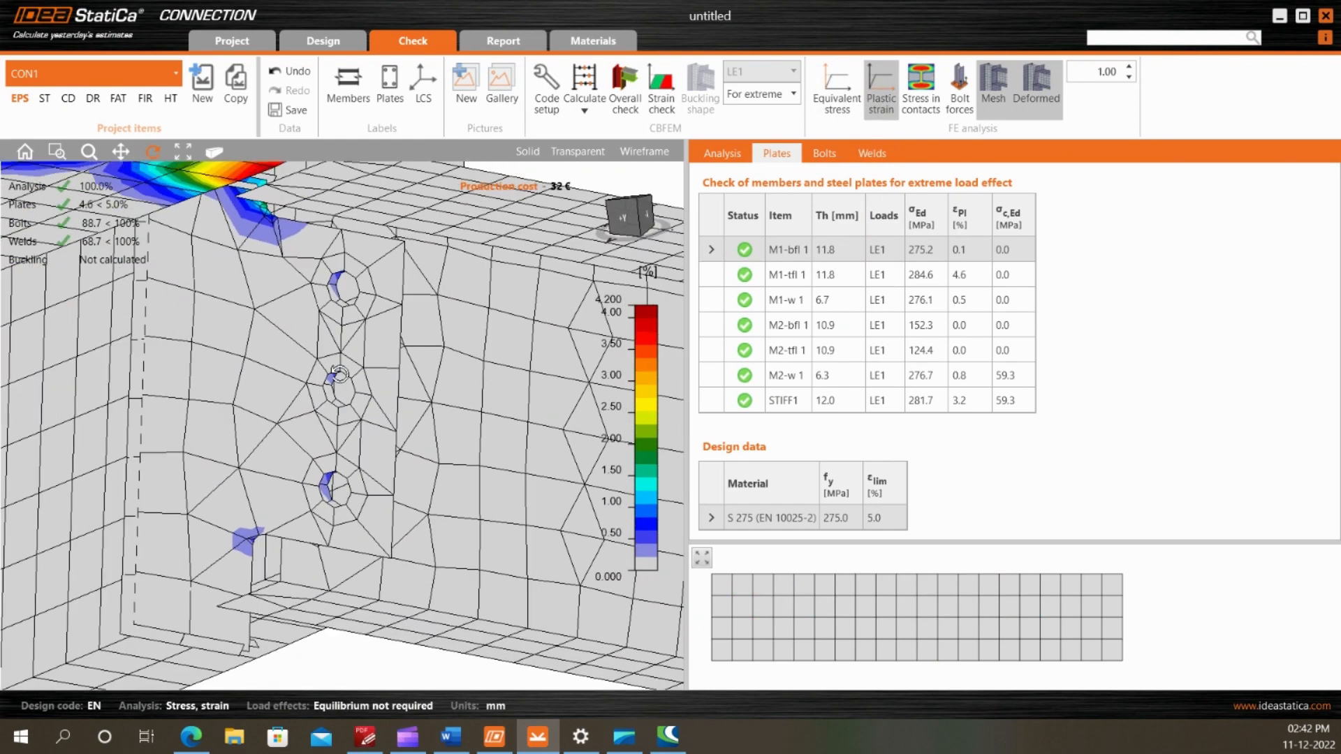
pyautogui.scroll(-6, 357, 389)
pyautogui.moveTo(357, 389)
pyautogui.mouseDown()
pyautogui.moveTo(361, 351)
pyautogui.moveTo(385, 344)
pyautogui.moveTo(345, 379)
pyautogui.mouseUp()
# Open the bolt check results and display the bolt forces on the model
pyautogui.click(824, 153)
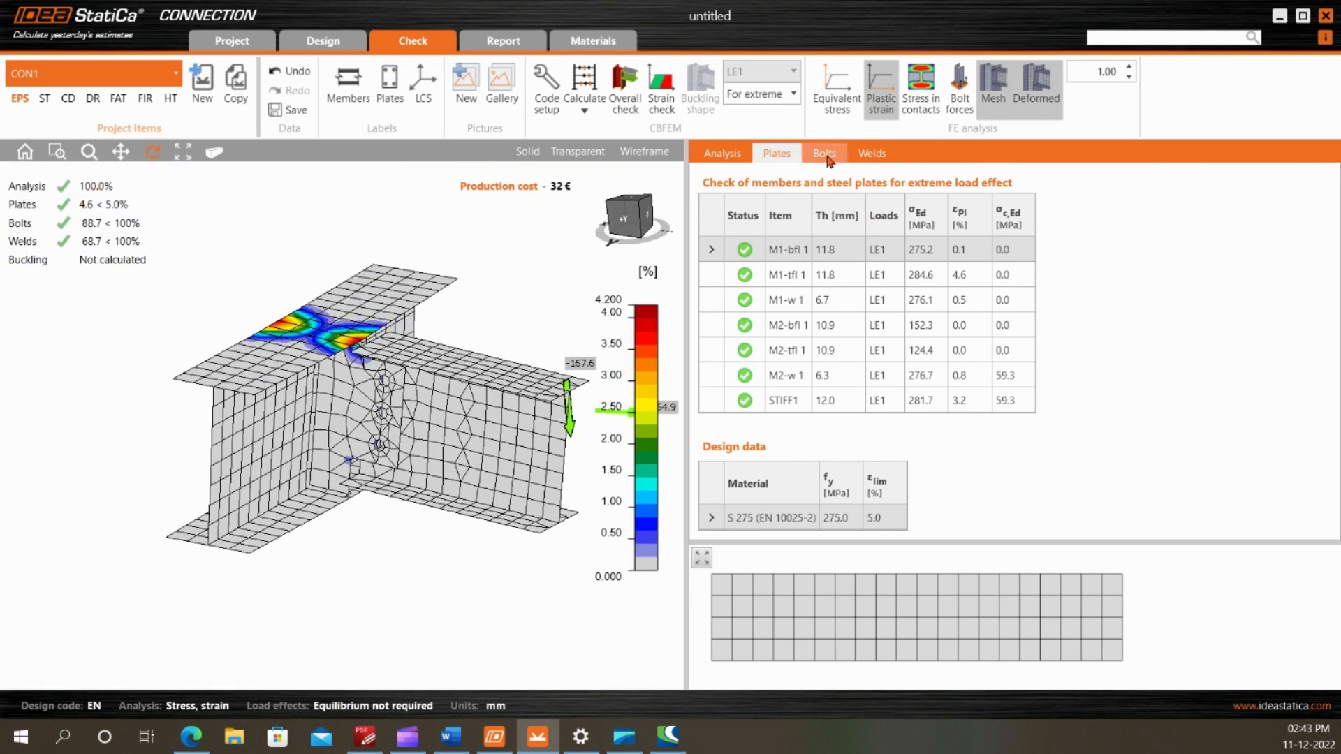
pyautogui.moveTo(388, 336); pyautogui.dragTo(447, 329)
pyautogui.click(959, 105)
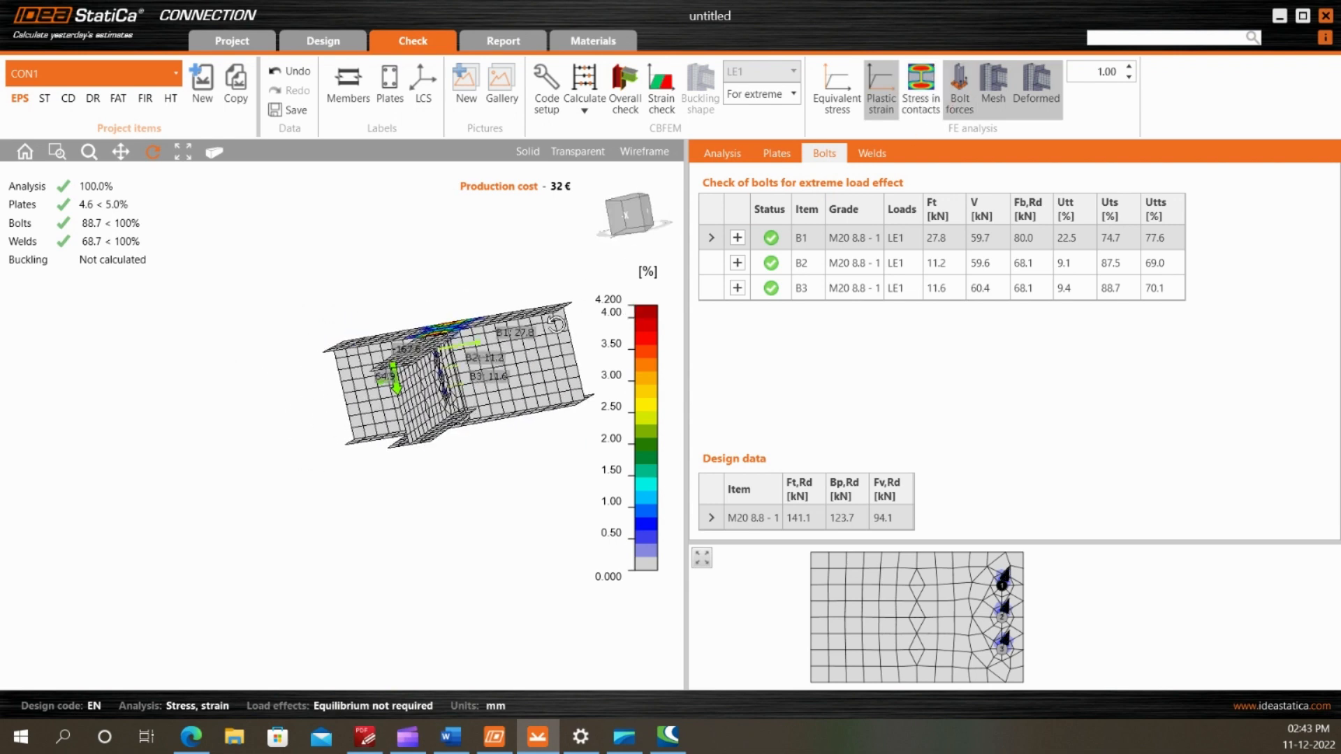
pyautogui.scroll(4, 547, 338)
pyautogui.moveTo(478, 381); pyautogui.dragTo(484, 398)
pyautogui.scroll(3, 479, 398)
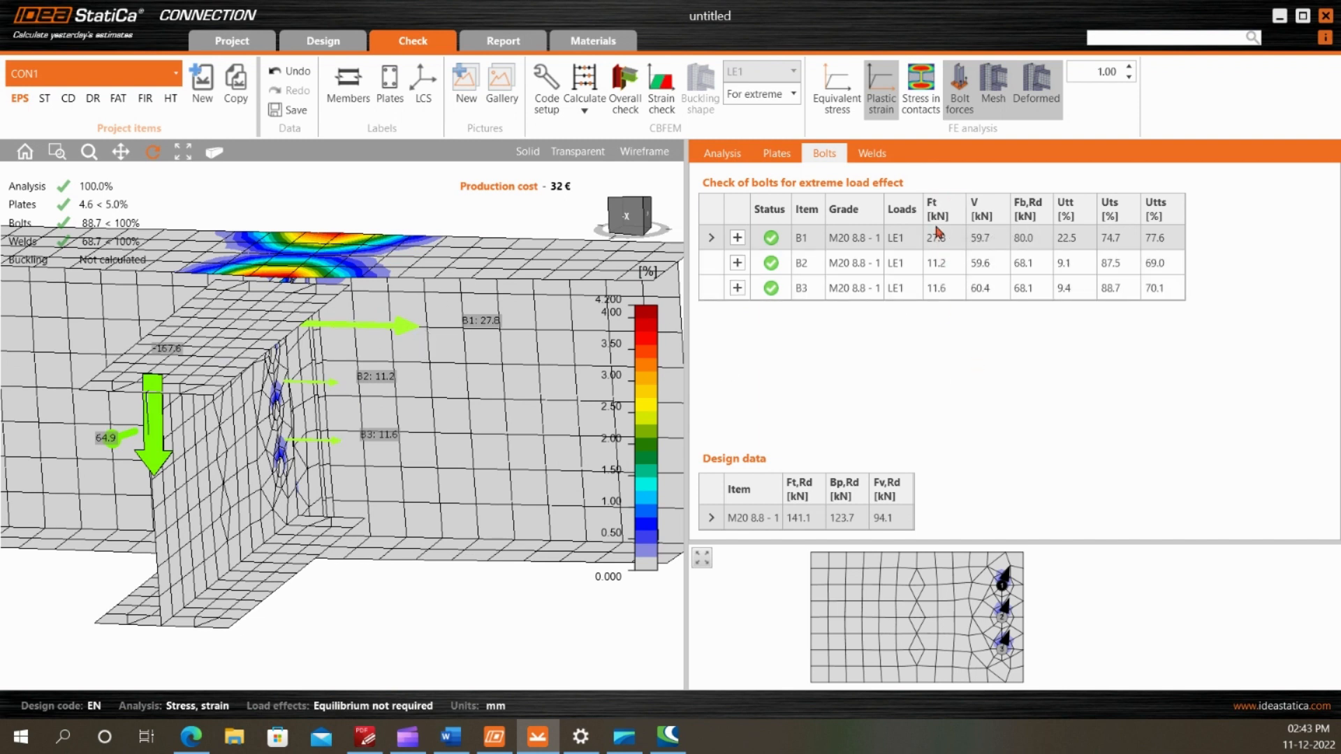
# Examine the tension forces in bolts B1 to B3 against the applied loads from several angles
pyautogui.scroll(-3, 370, 355)
pyautogui.moveTo(334, 379); pyautogui.dragTo(385, 436)
pyautogui.scroll(1, 345, 387)
pyautogui.scroll(2, 209, 343)
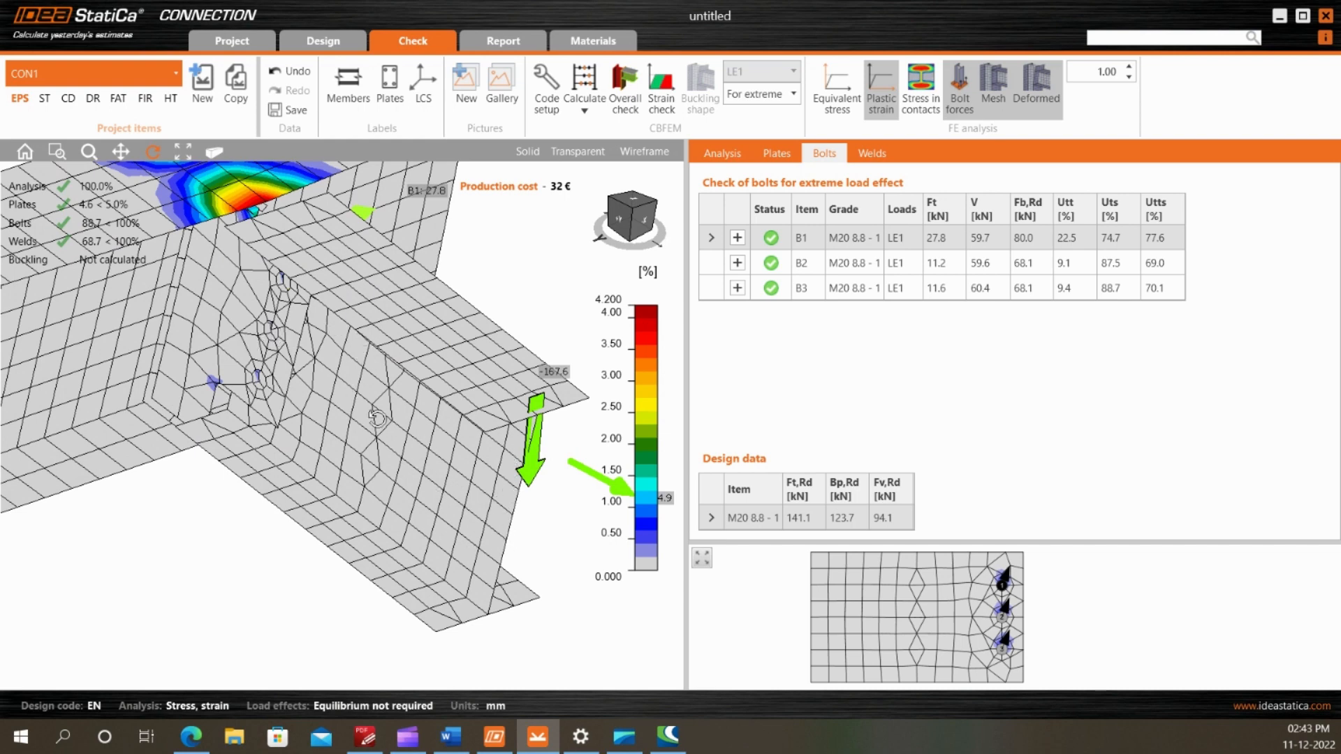
pyautogui.moveTo(377, 417); pyautogui.dragTo(283, 359)
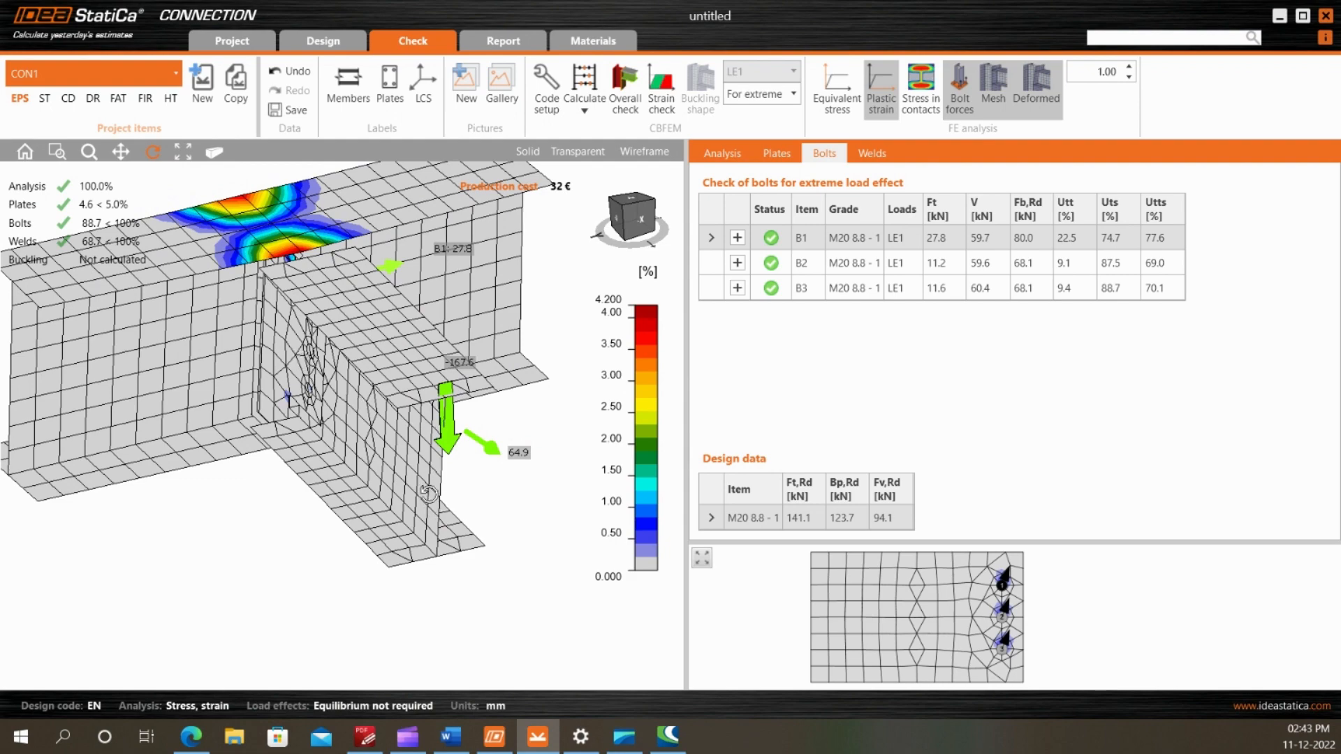
pyautogui.moveTo(429, 478); pyautogui.dragTo(340, 449)
pyautogui.scroll(-3, 340, 449)
pyautogui.scroll(5, 531, 413)
pyautogui.moveTo(486, 444); pyautogui.dragTo(497, 475)
pyautogui.scroll(-5, 383, 412)
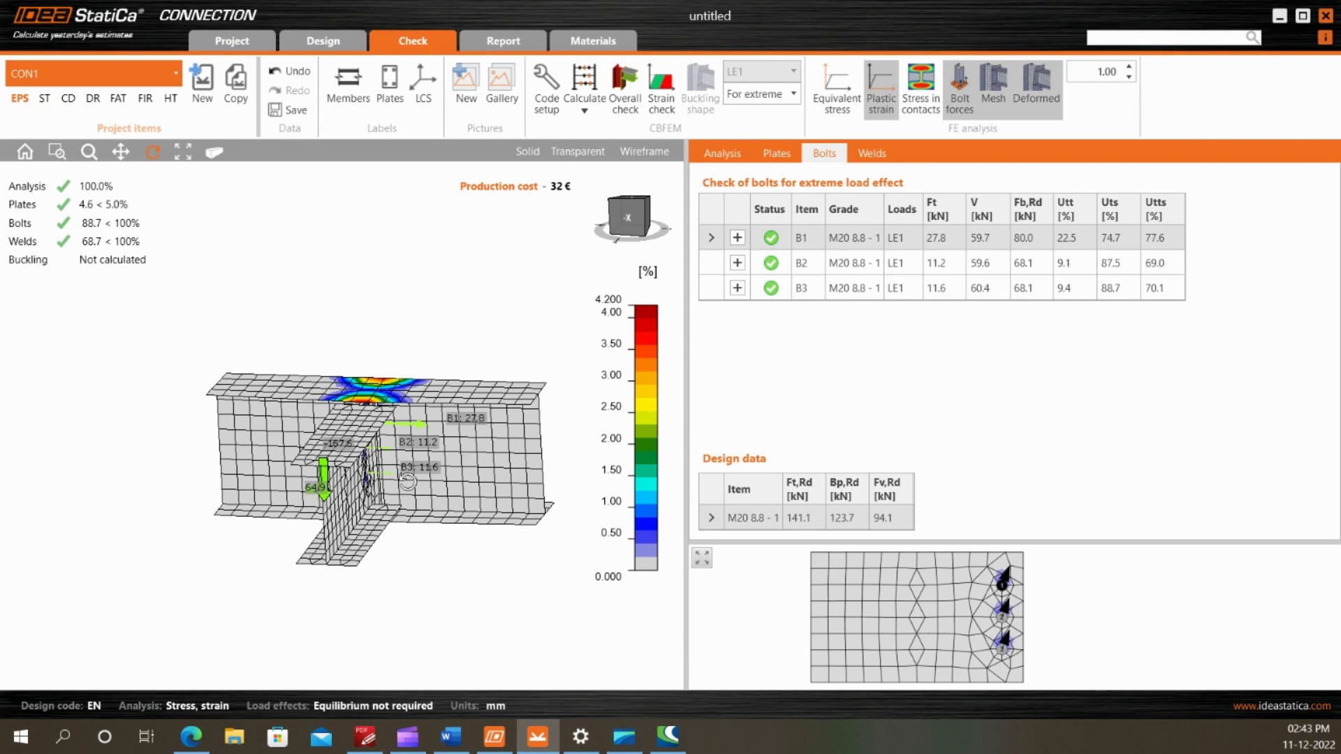
pyautogui.scroll(2, 379, 488)
pyautogui.moveTo(379, 488); pyautogui.dragTo(490, 450)
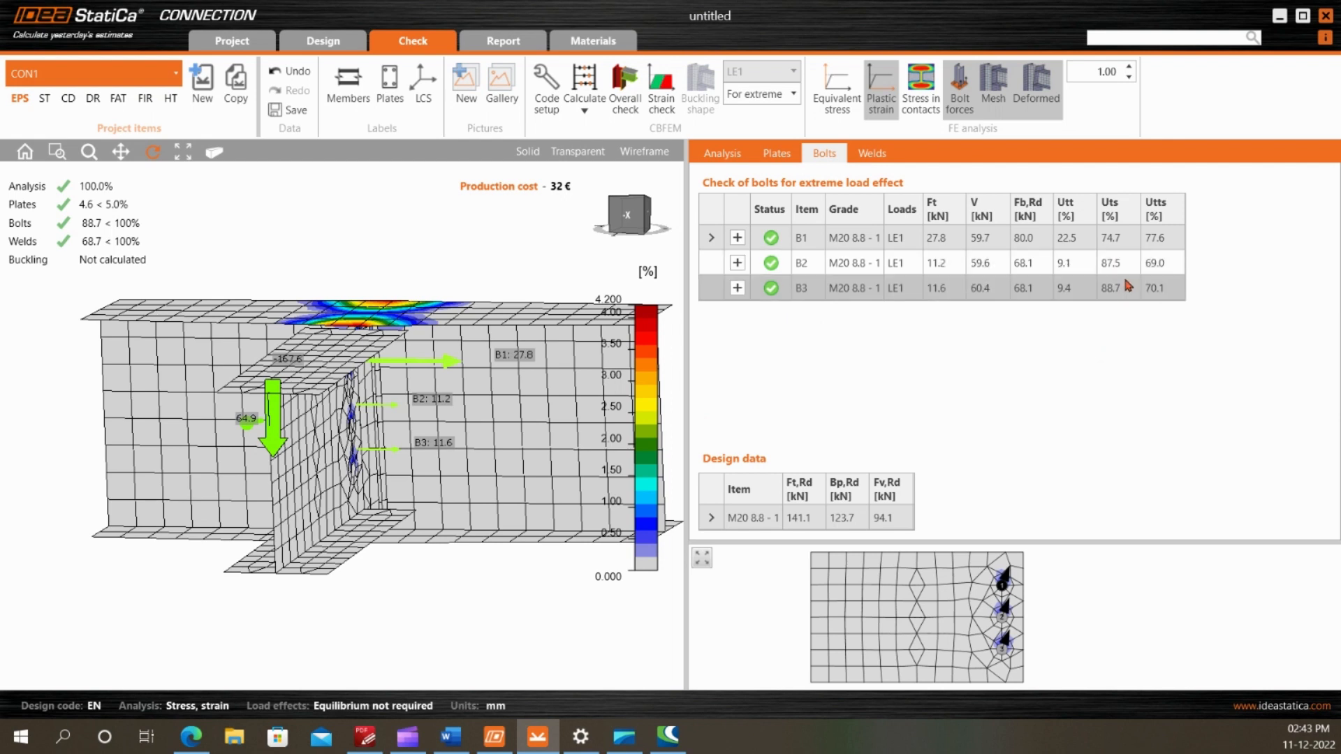
# Read through bolt B1's detailed resistance and utilization calculations, including bearing and shear, and collapse them
pyautogui.scroll(3, 1004, 648)
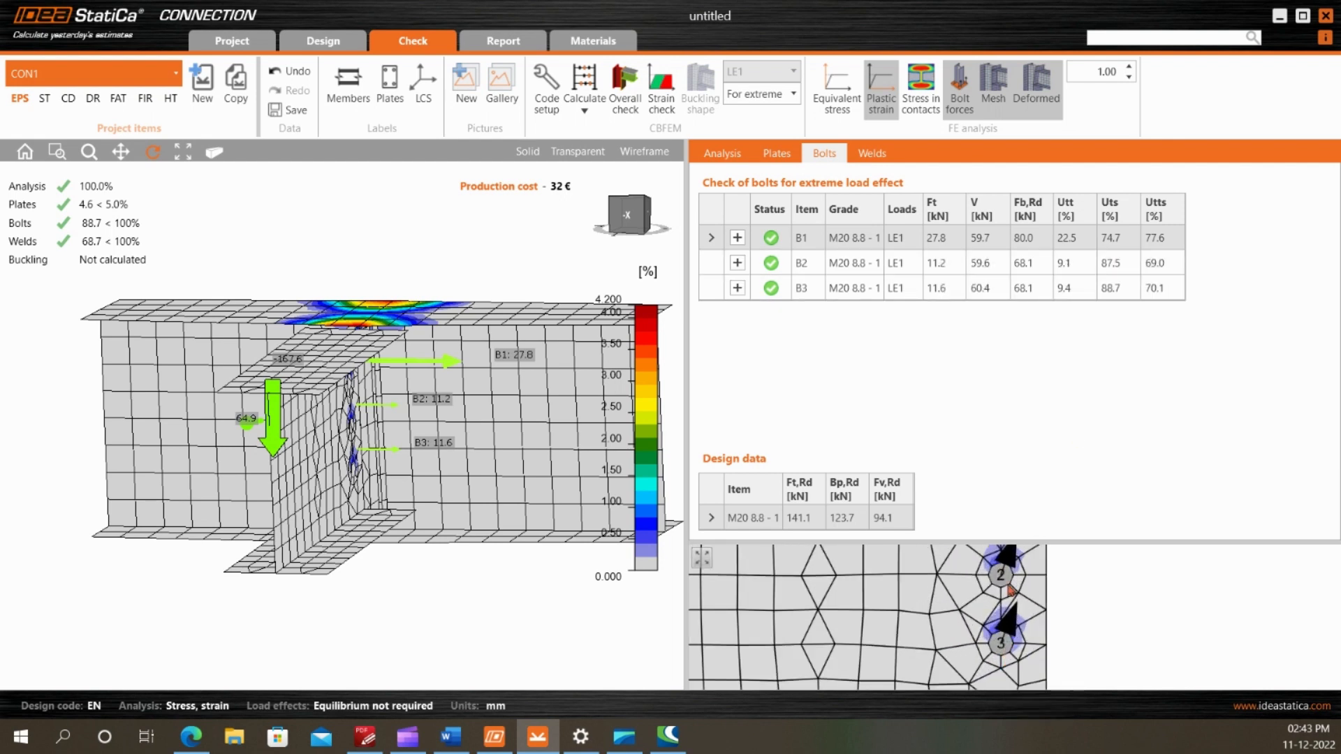
pyautogui.click(737, 237)
pyautogui.scroll(-8, 1040, 347)
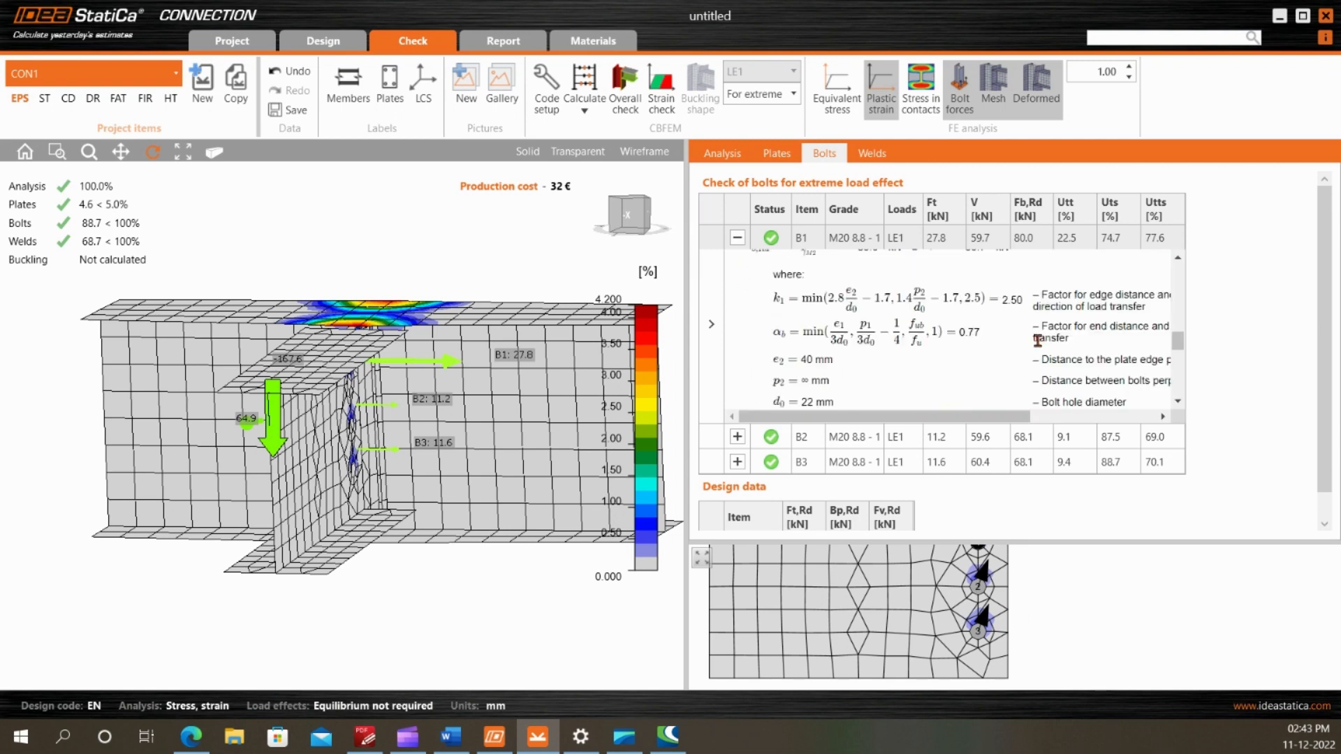
pyautogui.scroll(-3, 1037, 341)
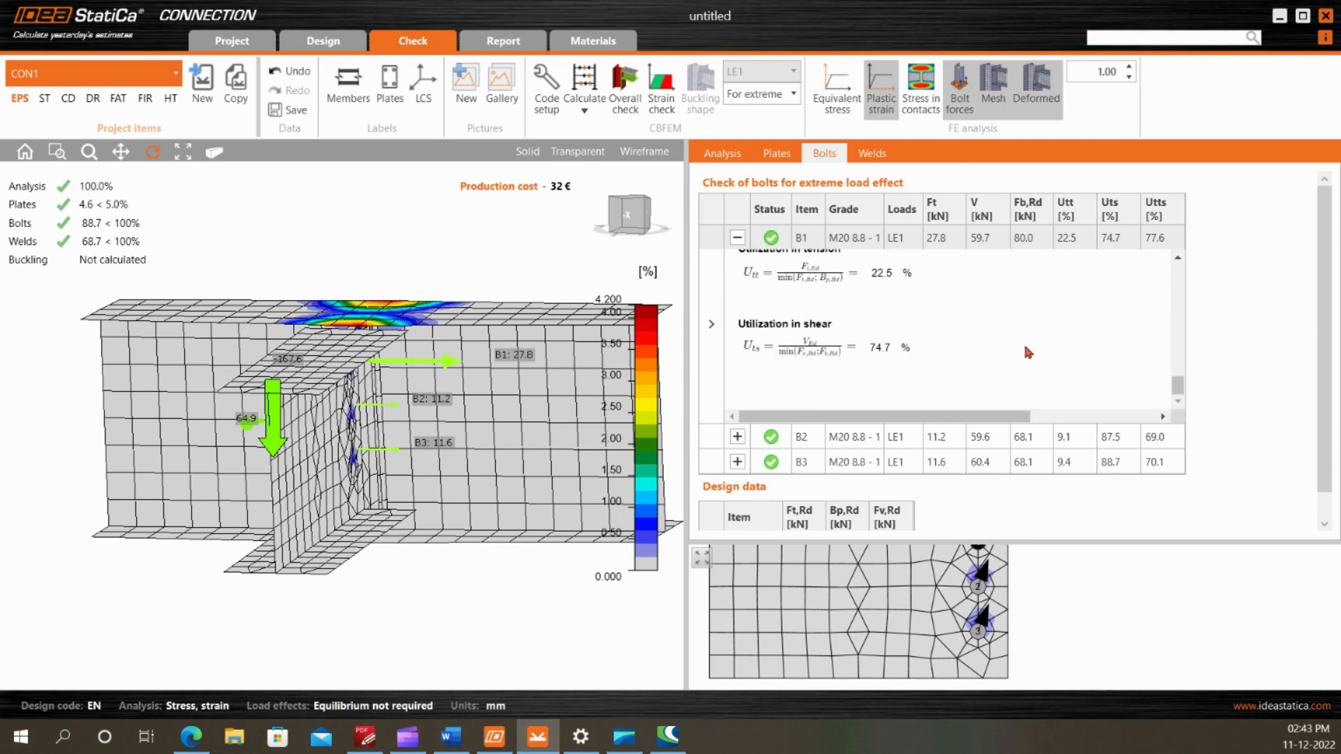
pyautogui.scroll(4, 1026, 350)
pyautogui.scroll(3, 1022, 342)
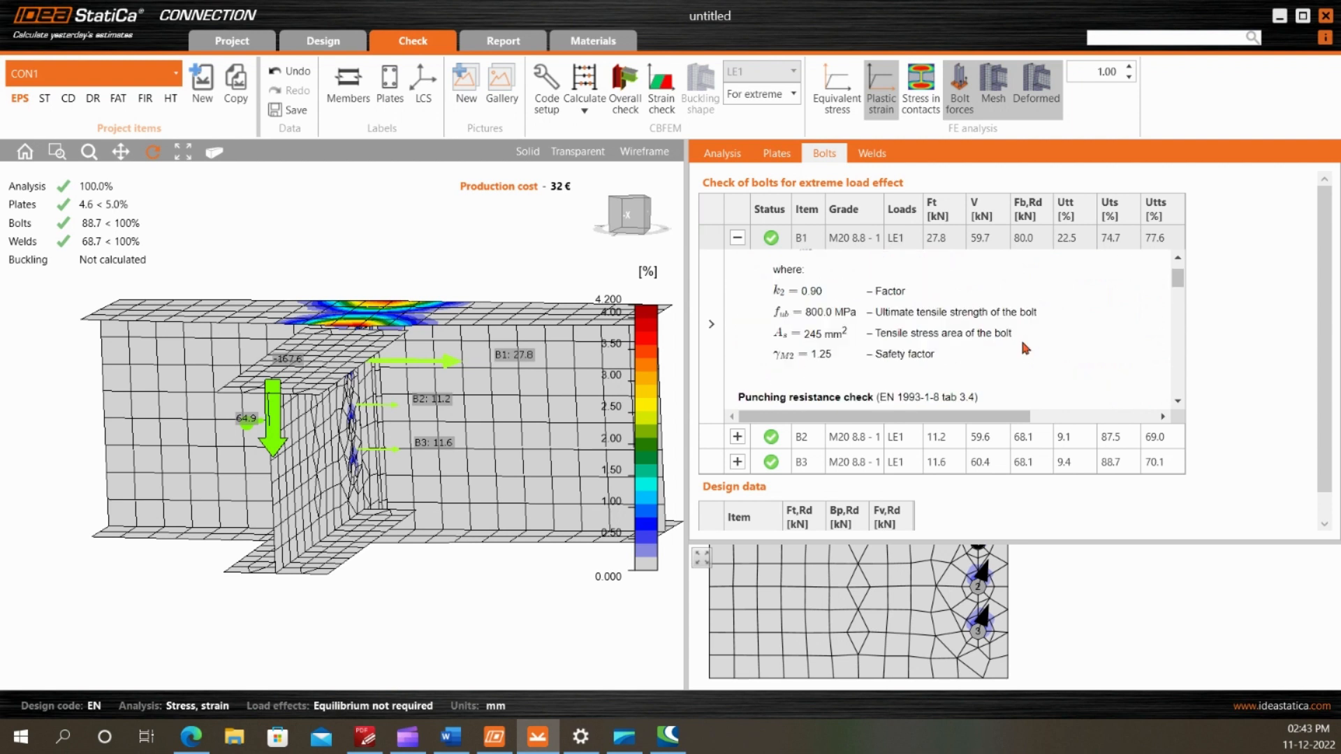
pyautogui.scroll(-5, 1020, 338)
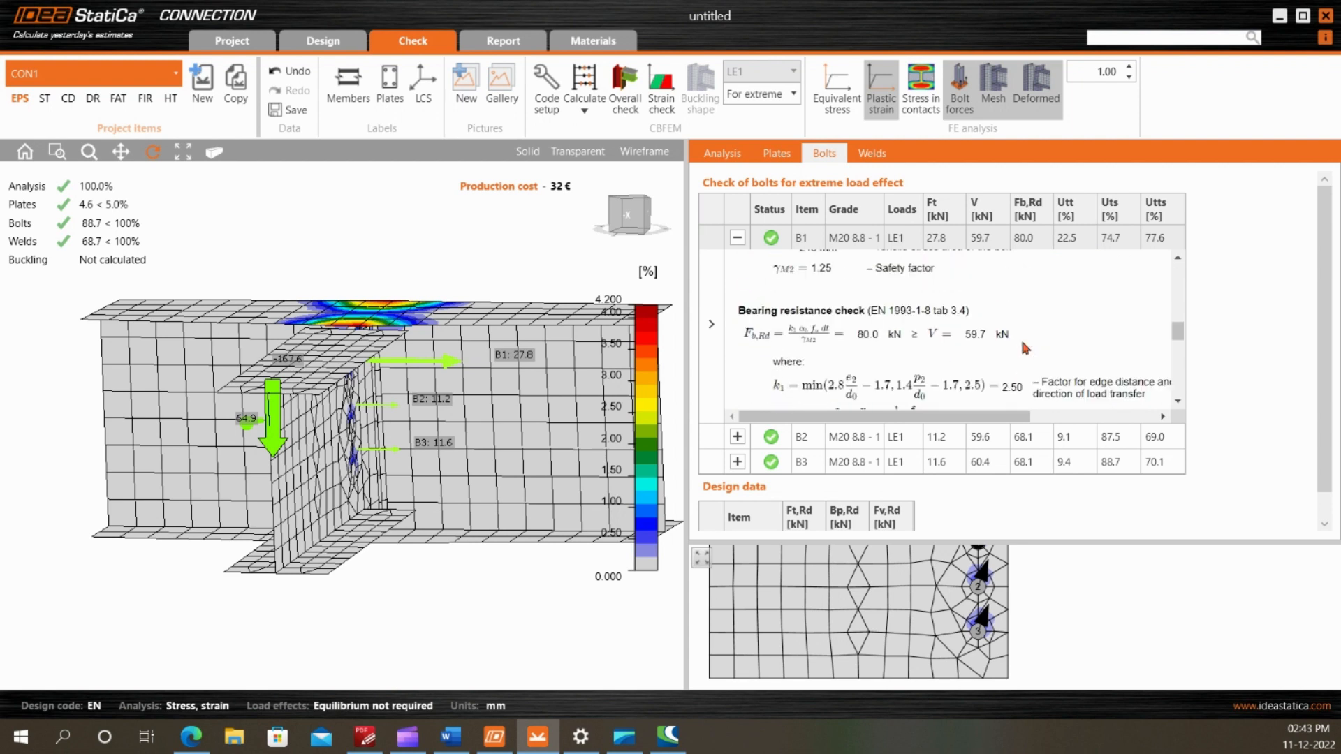
pyautogui.click(738, 238)
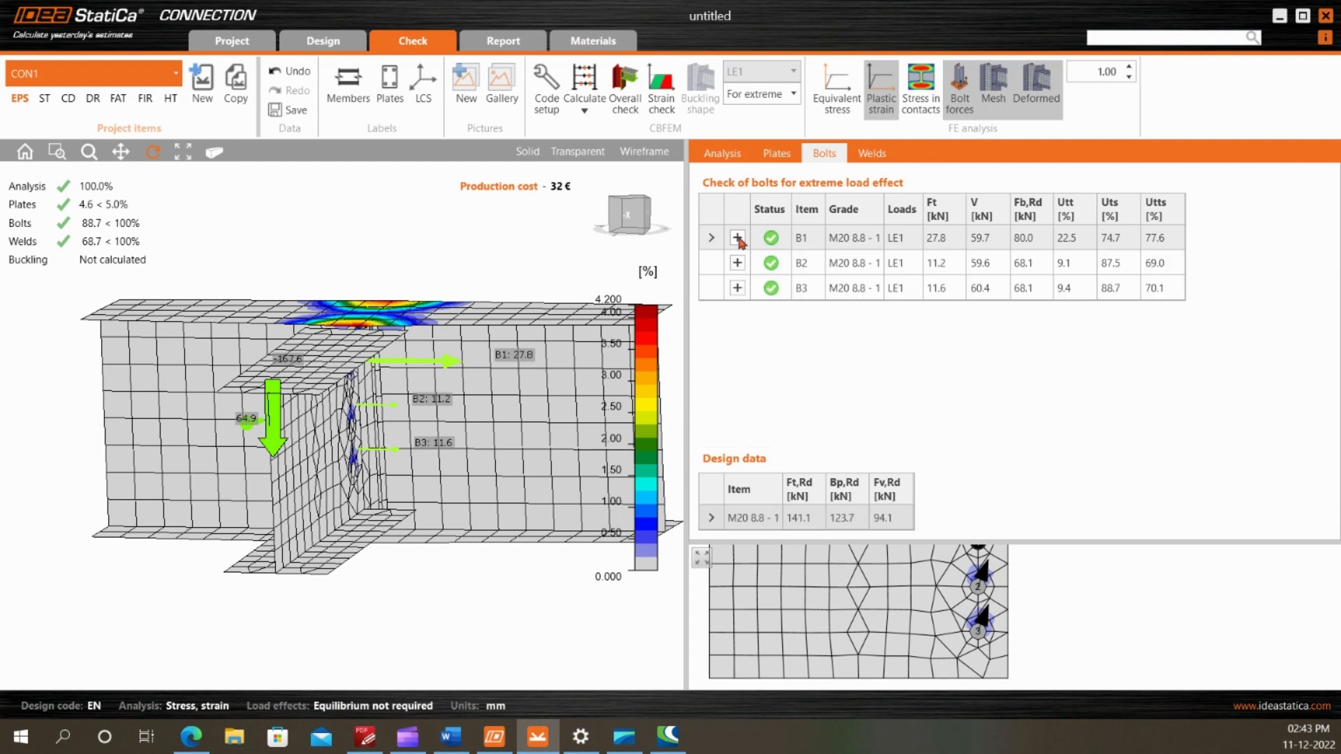
# Open the weld check results and inspect the fin plate's weld area at M1's top flange
pyautogui.click(872, 155)
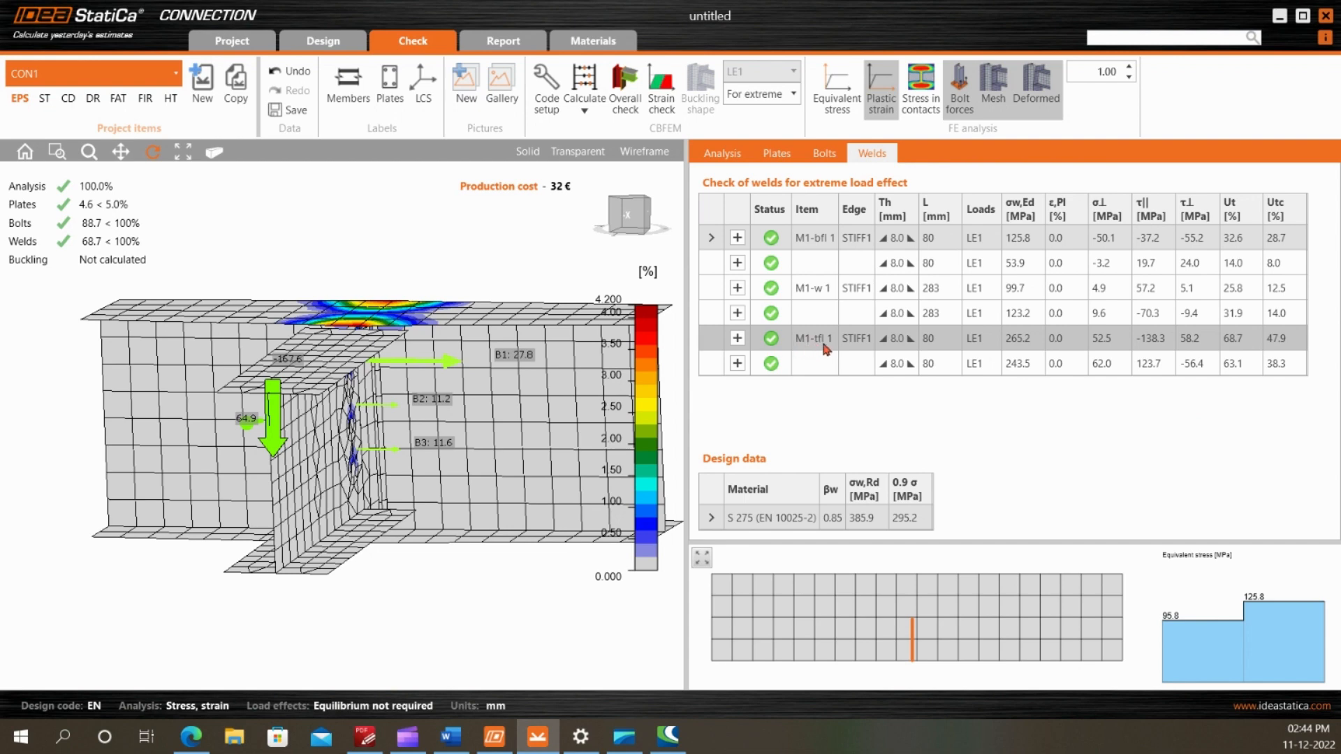
pyautogui.scroll(3, 304, 405)
pyautogui.moveTo(304, 405); pyautogui.dragTo(492, 382)
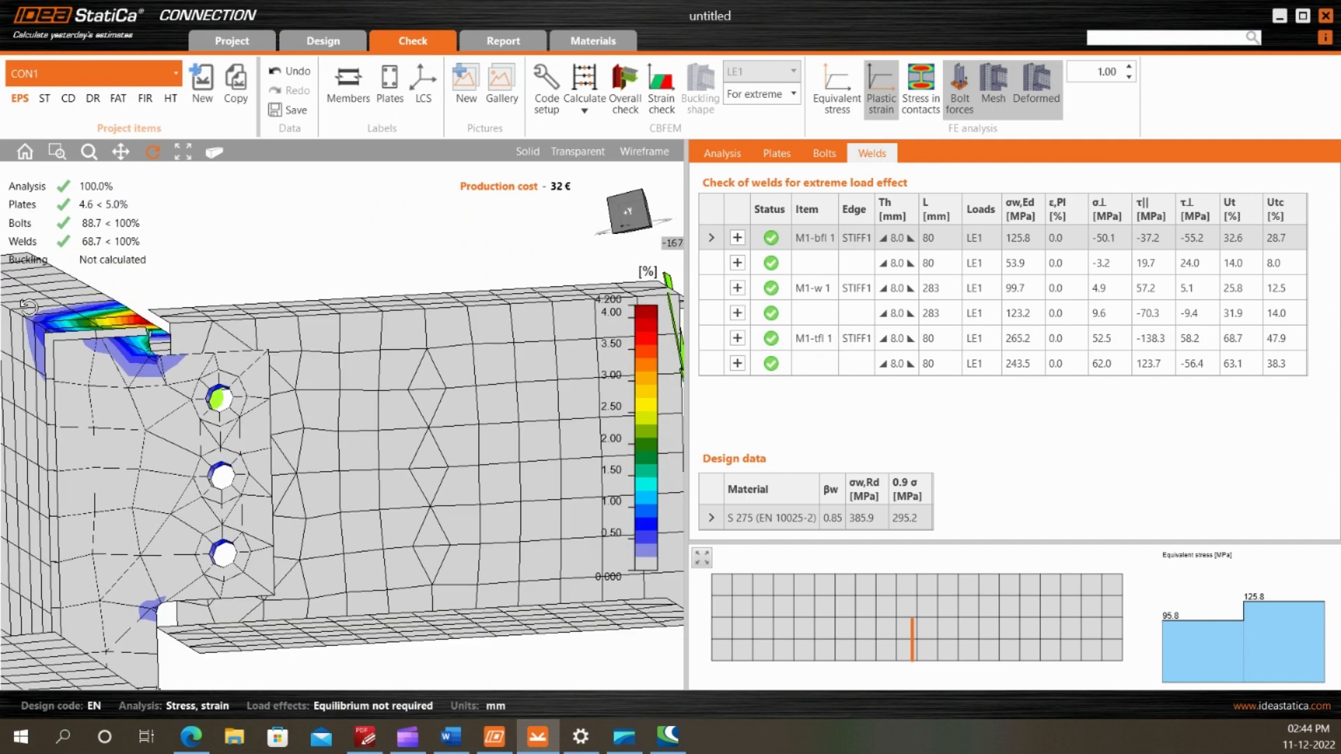
# Inspect the plastic strain around M1's top flange and the fin plate up close and from another angle
pyautogui.scroll(3, 28, 308)
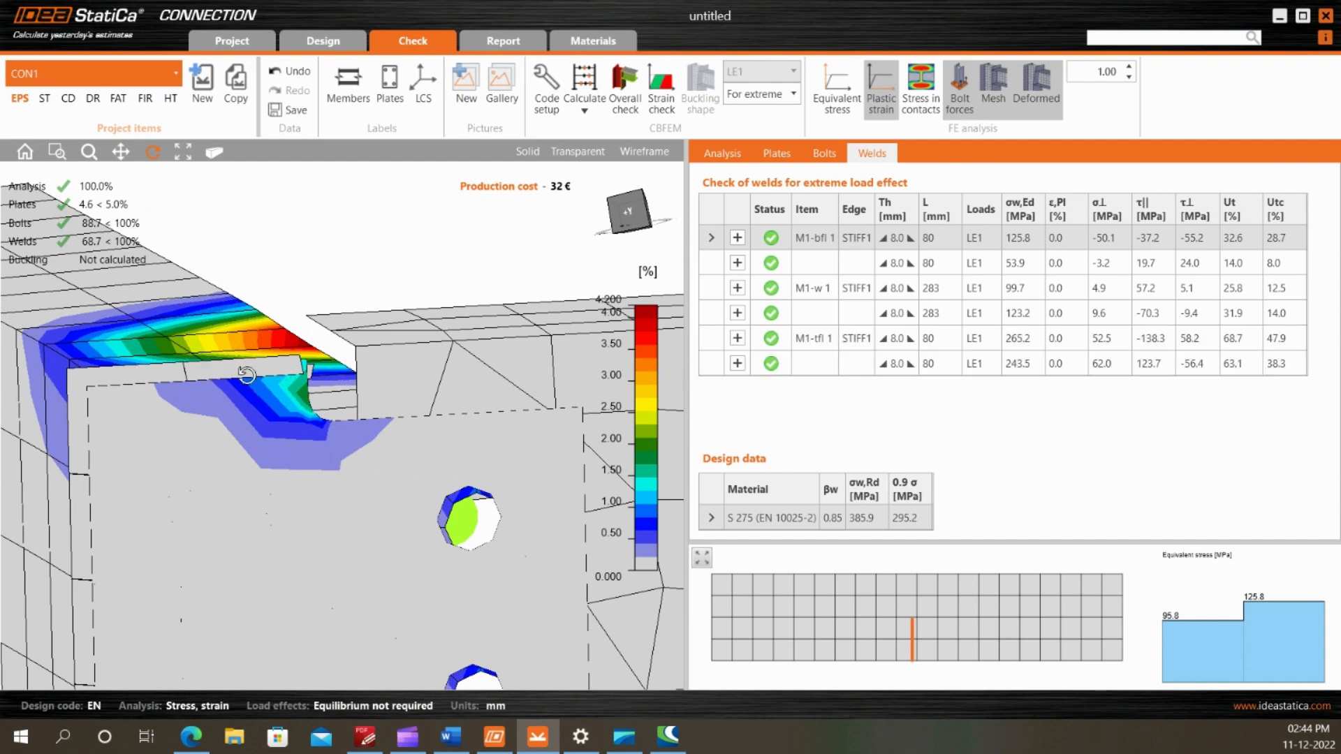
pyautogui.scroll(-5, 234, 358)
pyautogui.moveTo(234, 357); pyautogui.dragTo(406, 371)
pyautogui.scroll(-3, 309, 401)
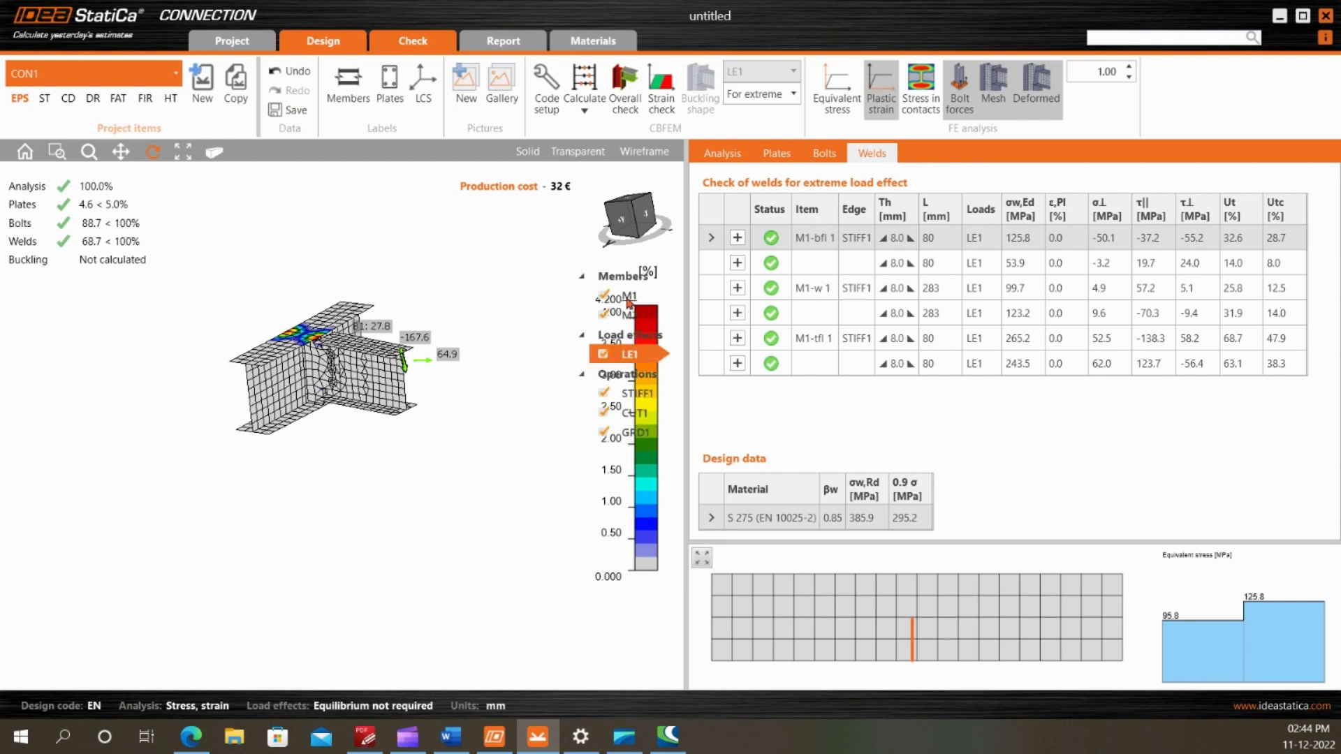
# Set the Vz load of LE1 at the M2 end to -65 % and recalculate the connection
pyautogui.click(1089, 234)
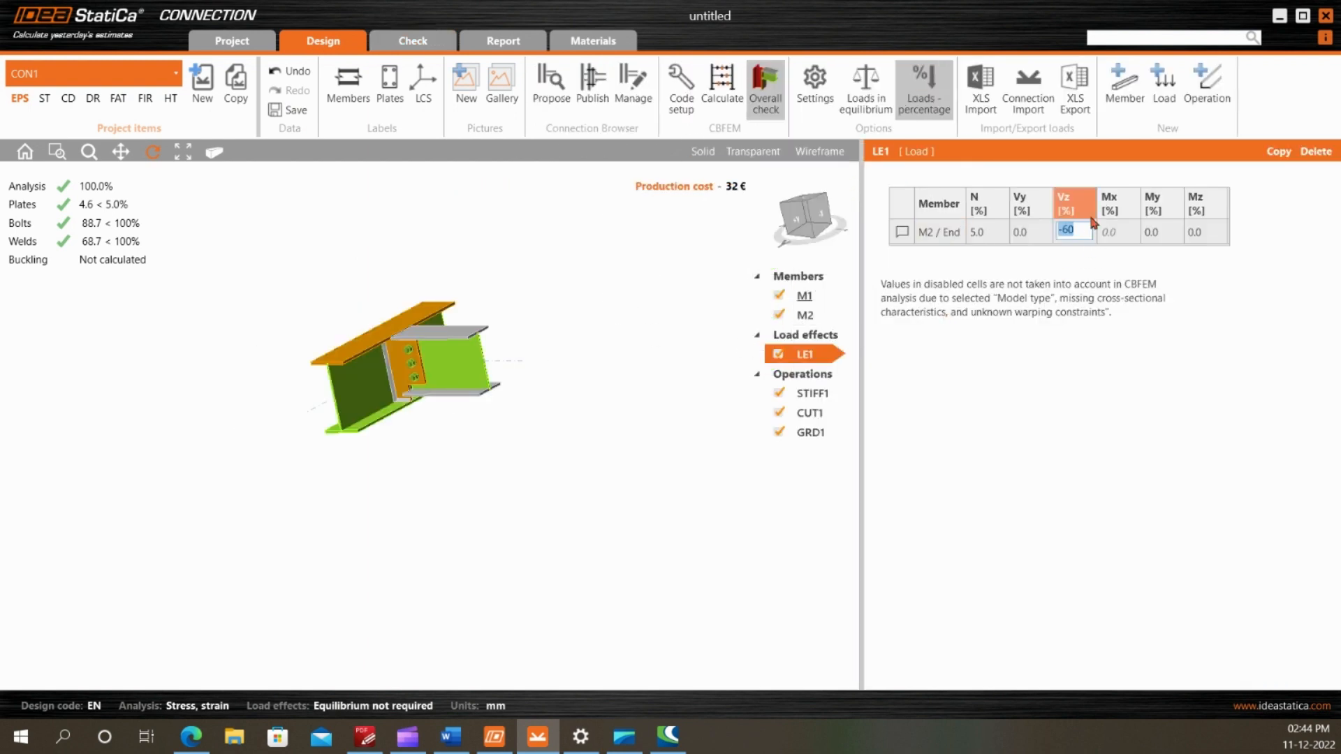
pyautogui.write('-65.')
pyautogui.press('Tab')
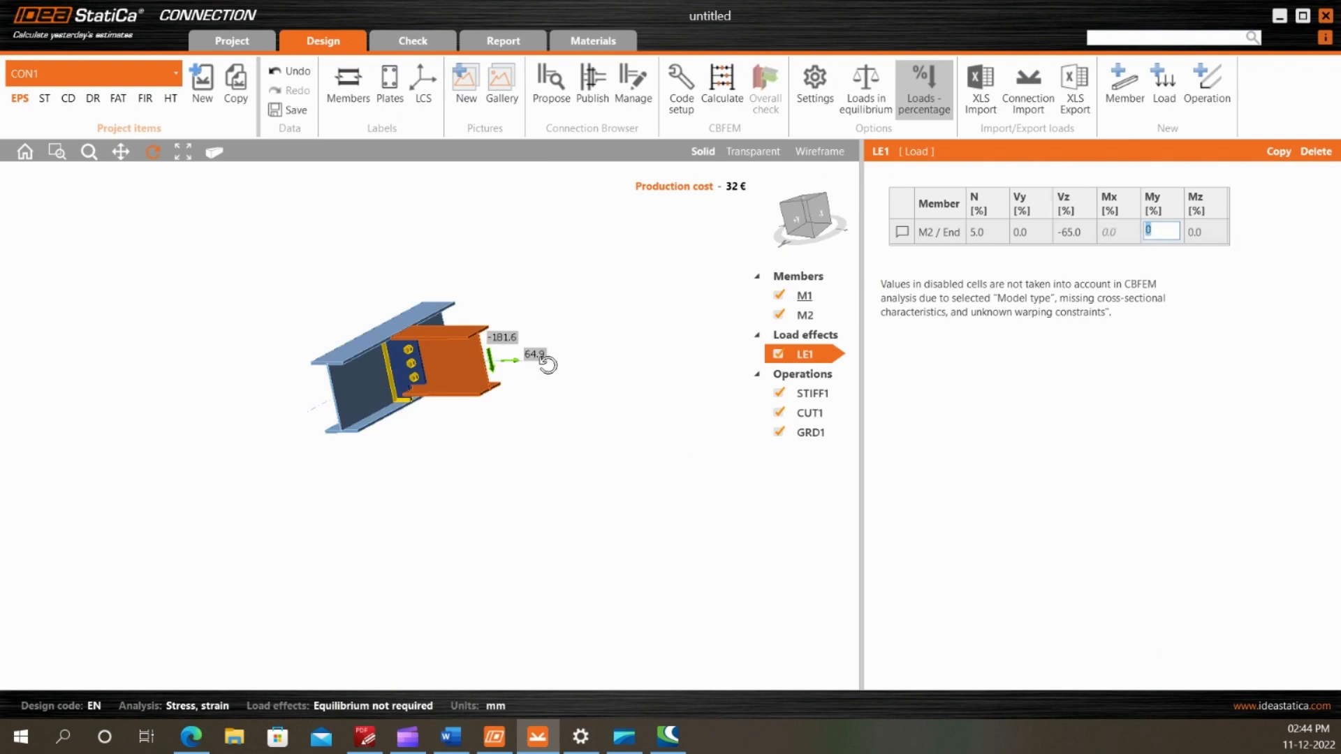
pyautogui.scroll(3, 537, 356)
pyautogui.click(721, 91)
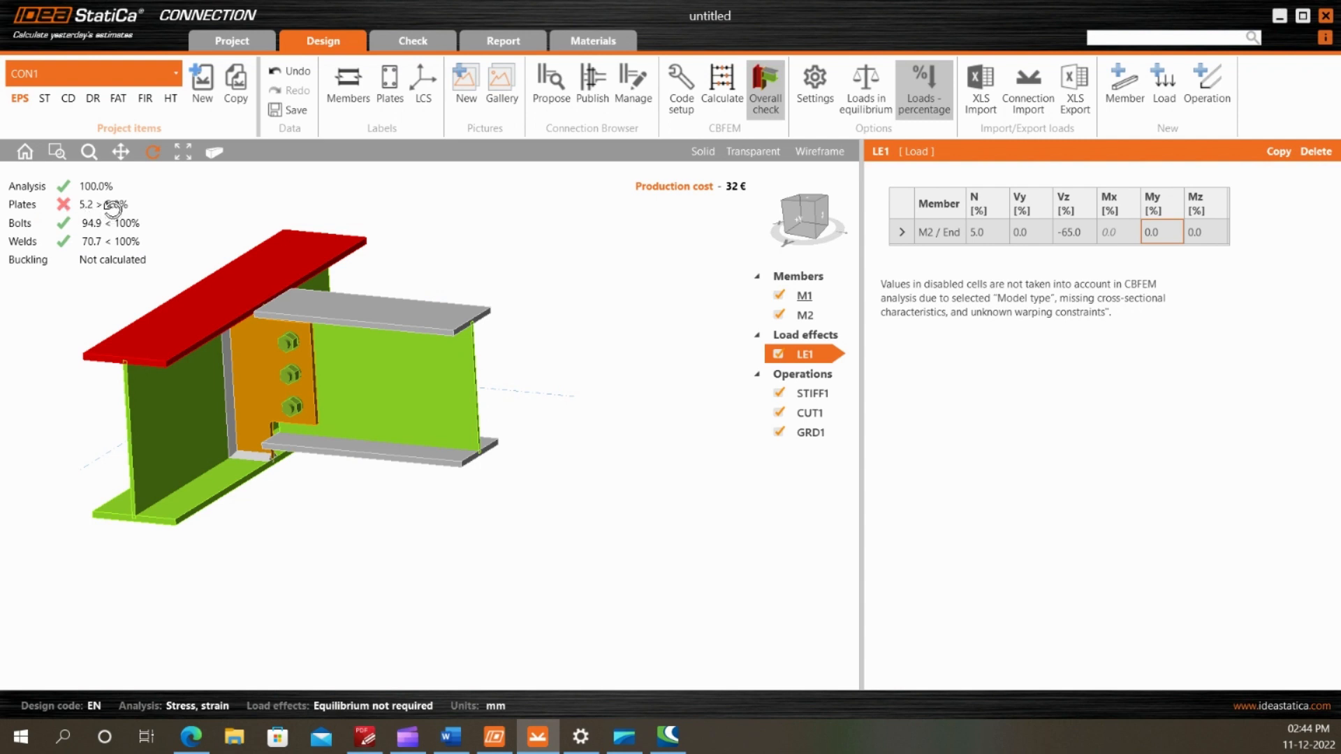
# Inspect M1's top flange in the check results and consult the PDF drawing for the stiffener plate opposite the fin plate
pyautogui.scroll(3, 222, 267)
pyautogui.scroll(-3, 425, 207)
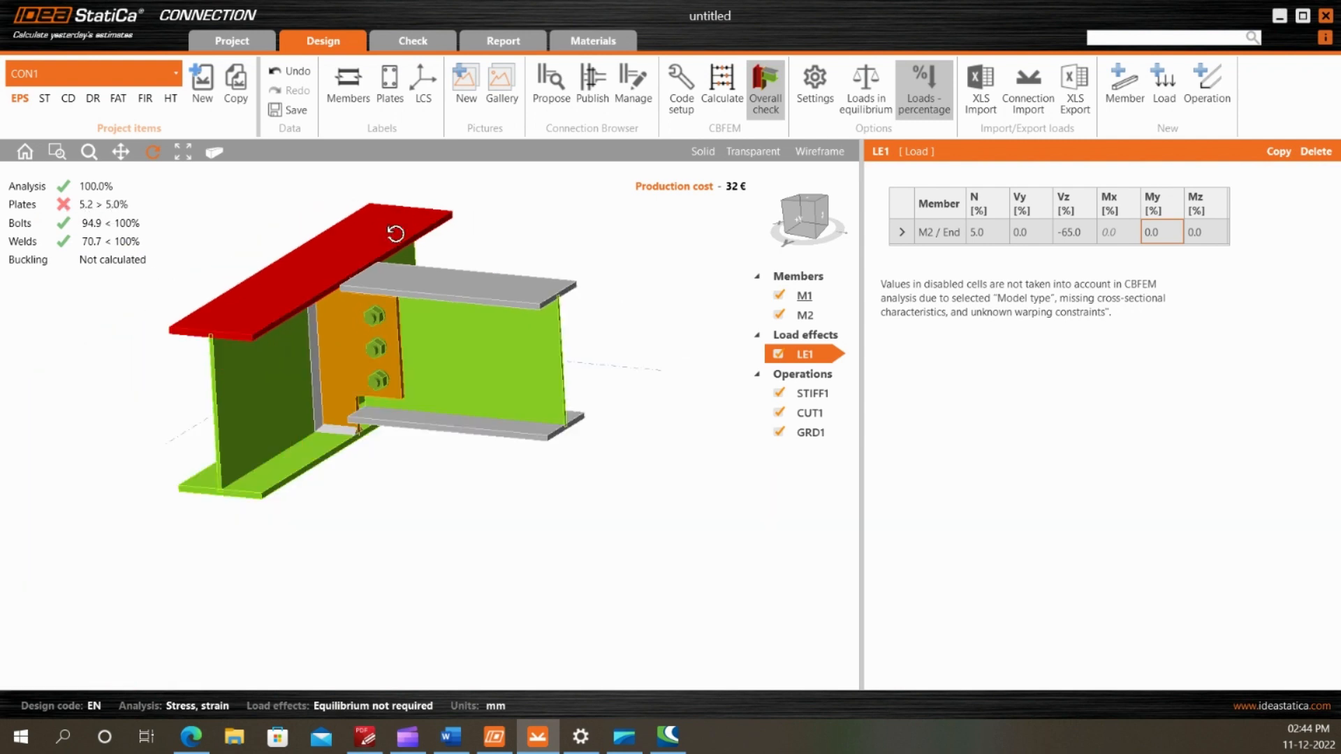
pyautogui.moveTo(367, 304); pyautogui.dragTo(402, 256)
pyautogui.moveTo(295, 389)
pyautogui.mouseDown()
pyautogui.moveTo(323, 405)
pyautogui.moveTo(299, 431)
pyautogui.moveTo(335, 419)
pyautogui.mouseUp()
pyautogui.click(377, 741)
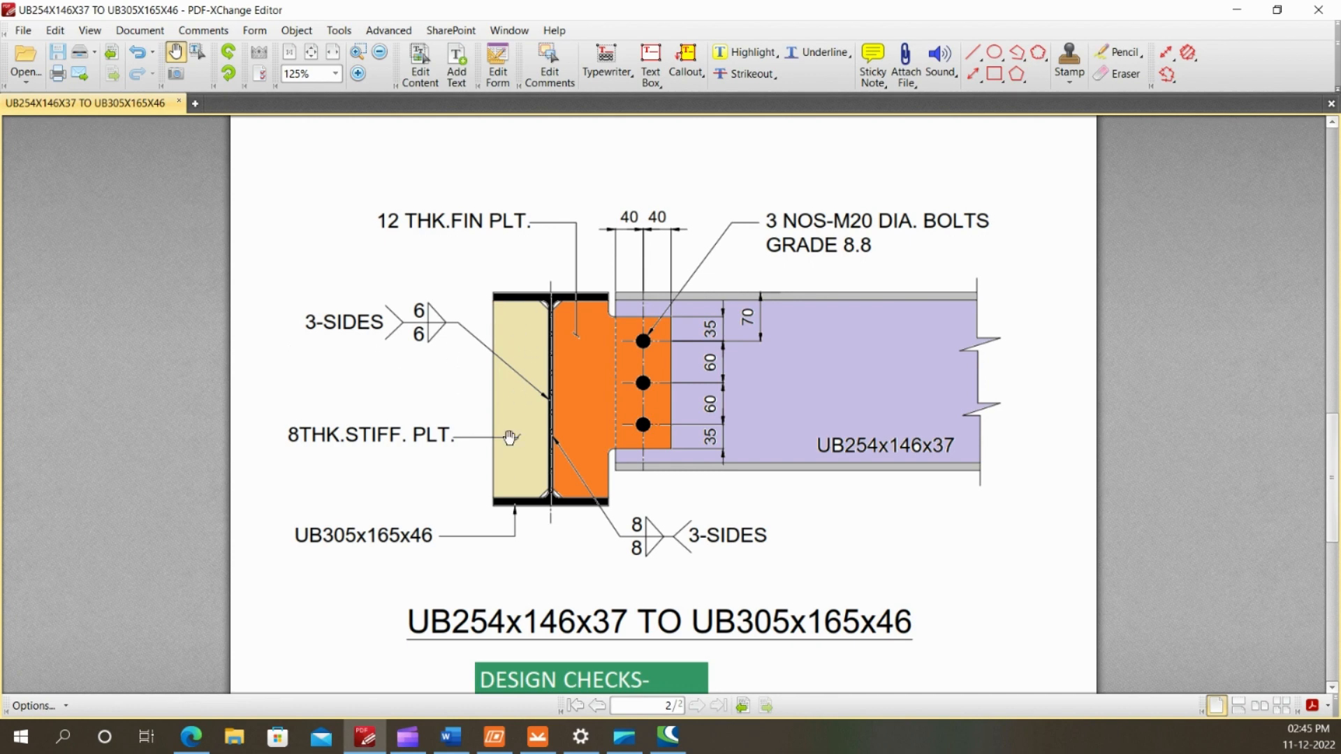
pyautogui.click(538, 736)
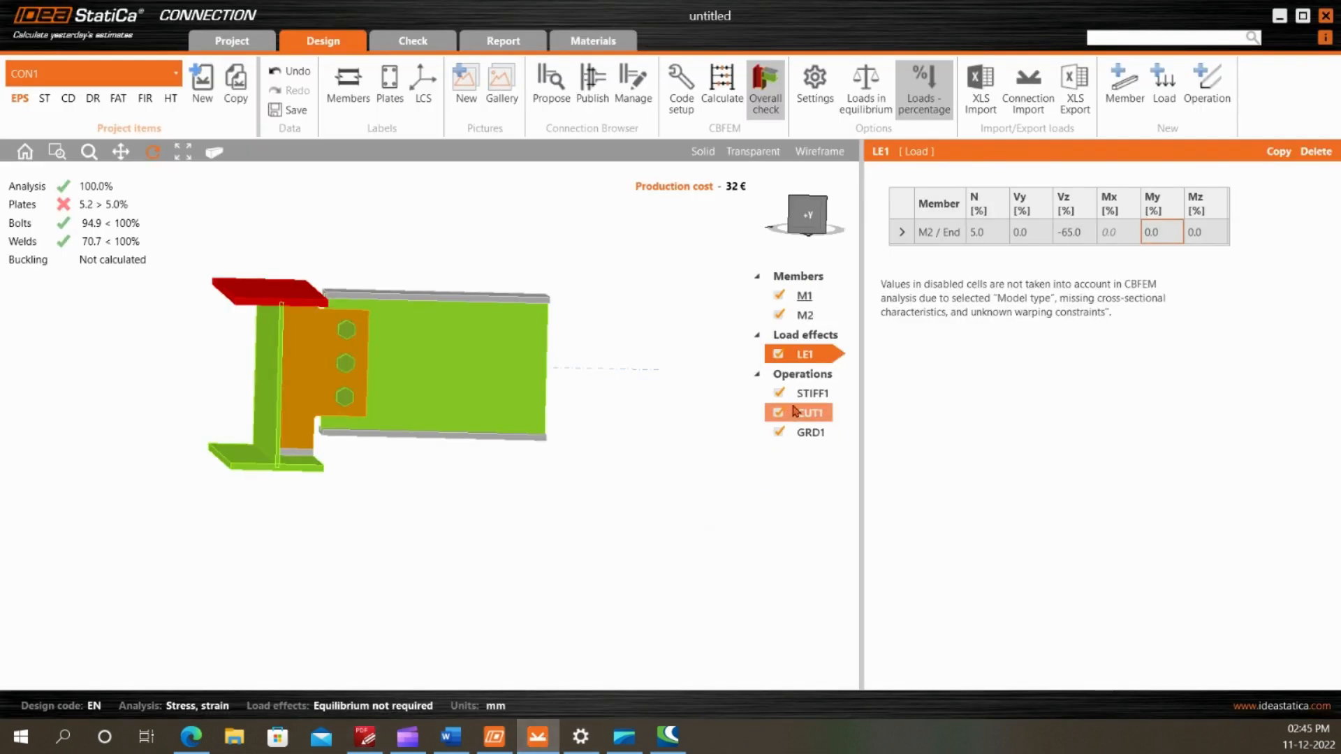
# Add a stiffener operation on member M1 with its related member left not specified
pyautogui.click(1206, 83)
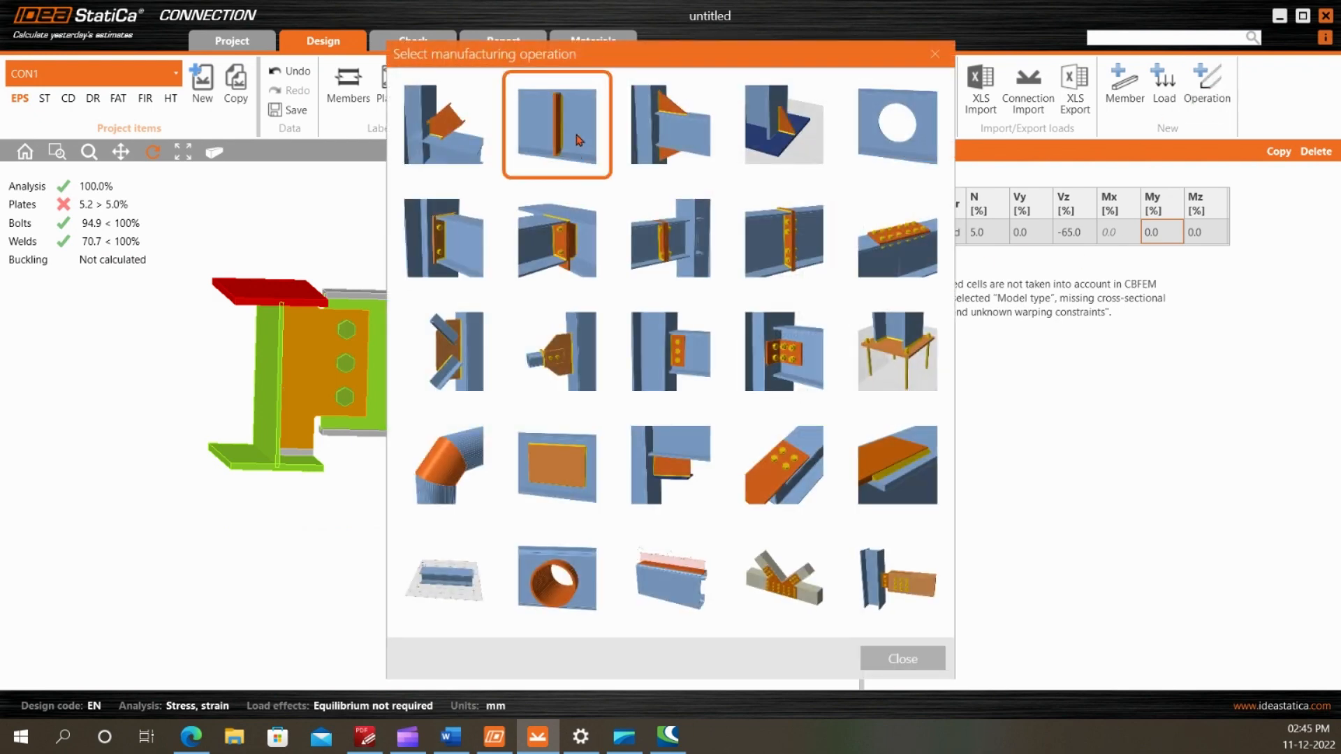
pyautogui.click(575, 161)
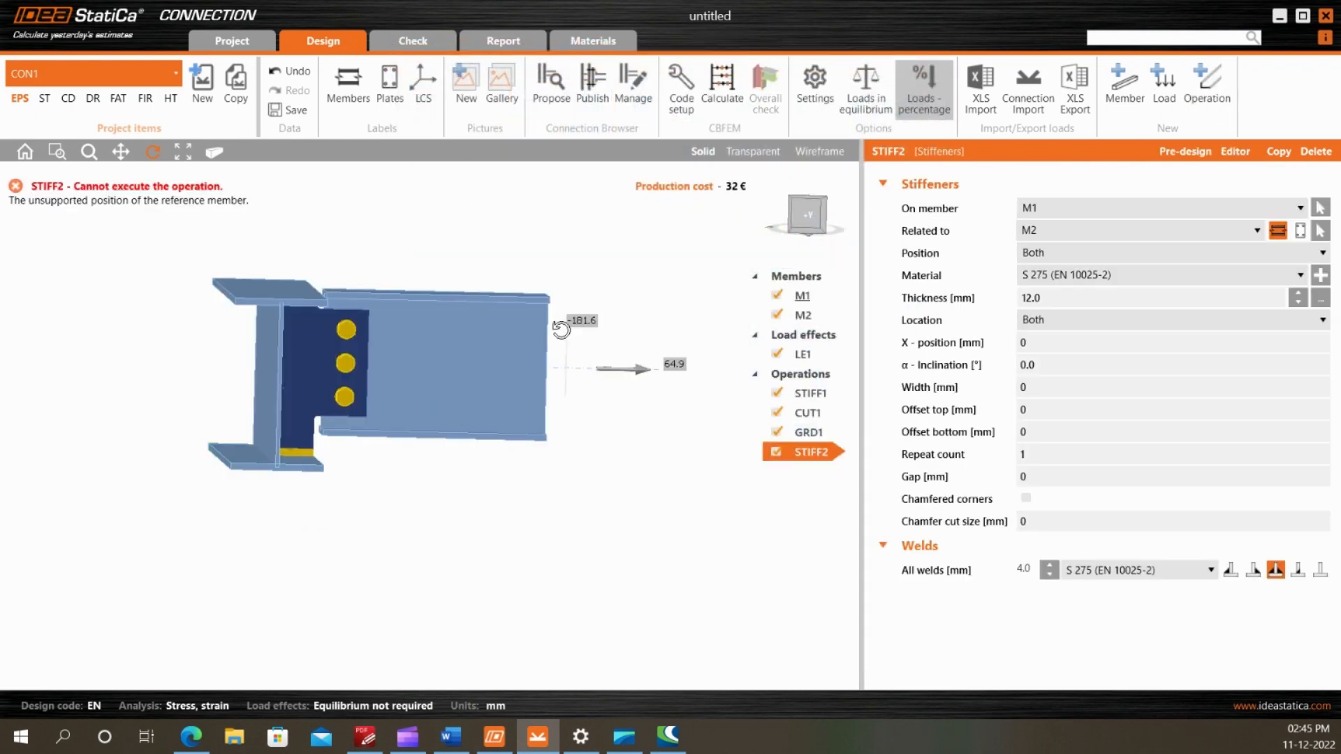
pyautogui.click(1059, 231)
pyautogui.click(1048, 252)
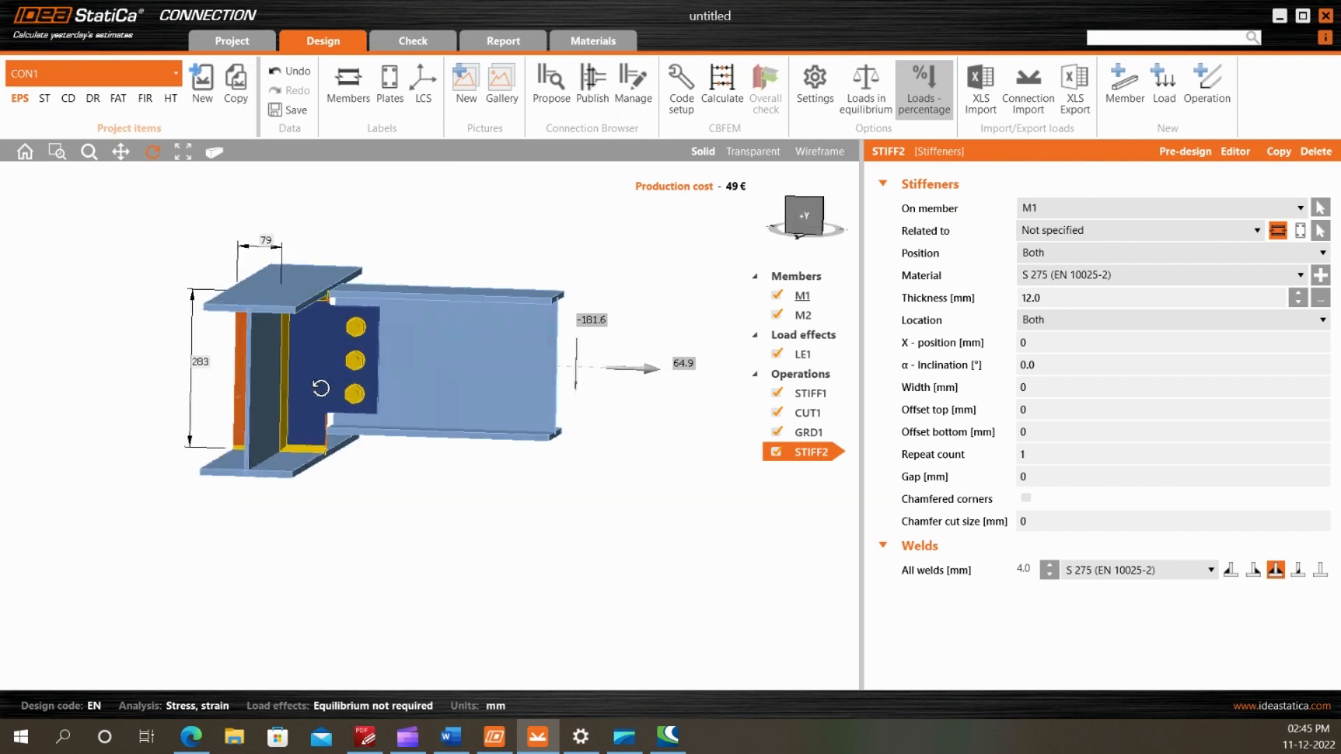
# Place the new stiffener only on the side of M1 opposite the fin plate by setting its location to Rear
pyautogui.moveTo(343, 384); pyautogui.dragTo(283, 375)
pyautogui.scroll(6, 334, 420)
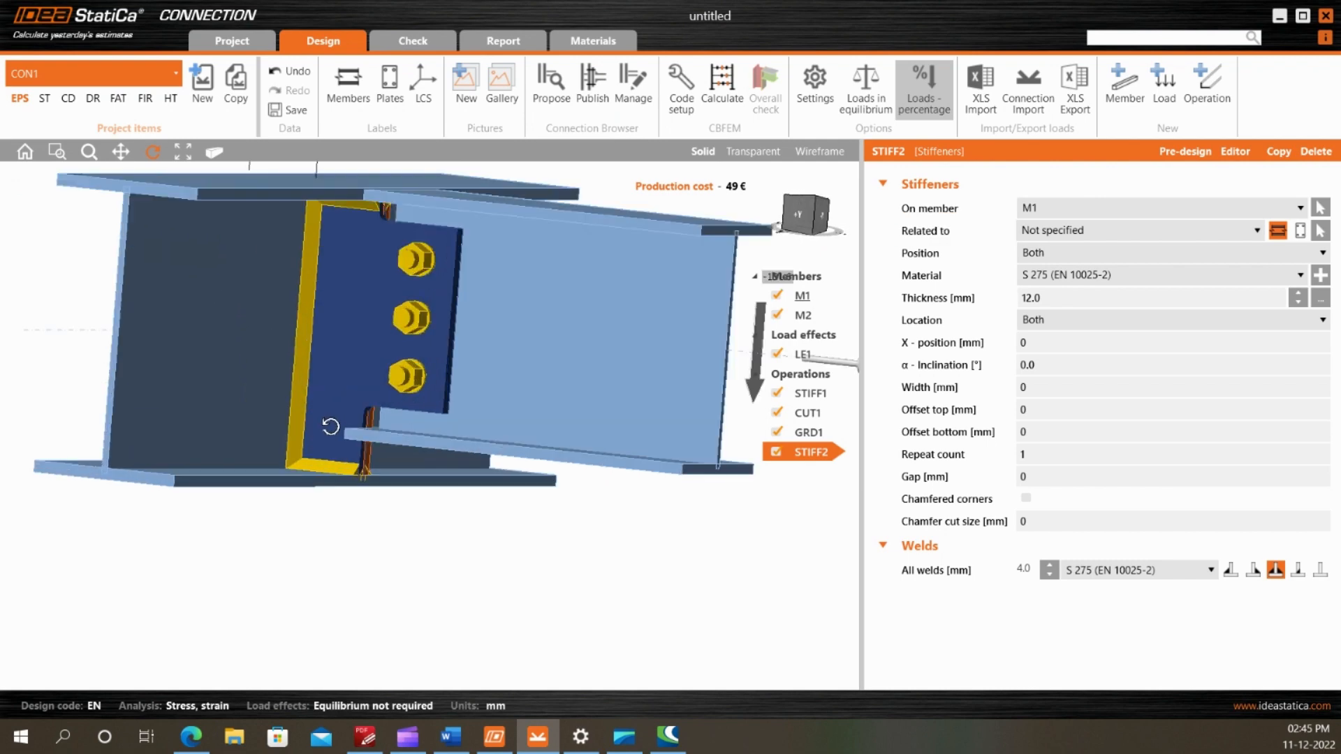
pyautogui.scroll(-6, 329, 433)
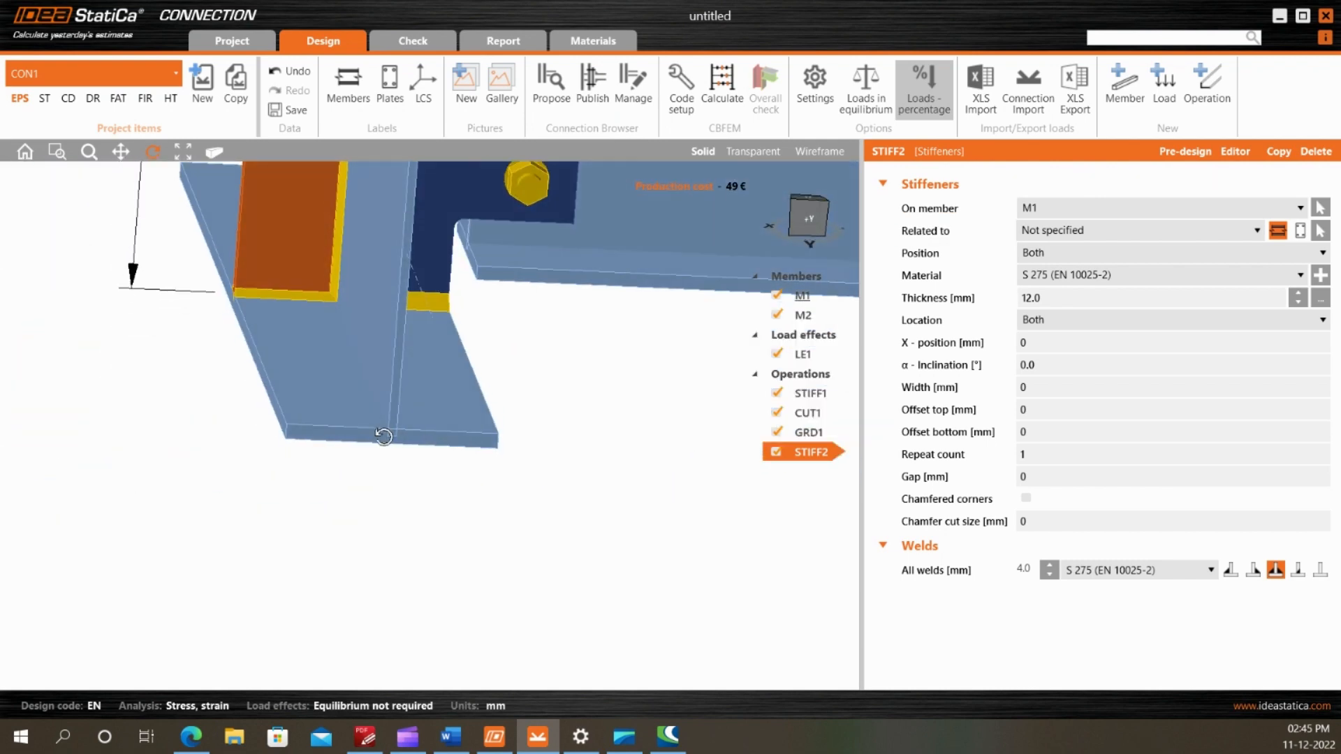
pyautogui.moveTo(377, 398); pyautogui.dragTo(339, 373)
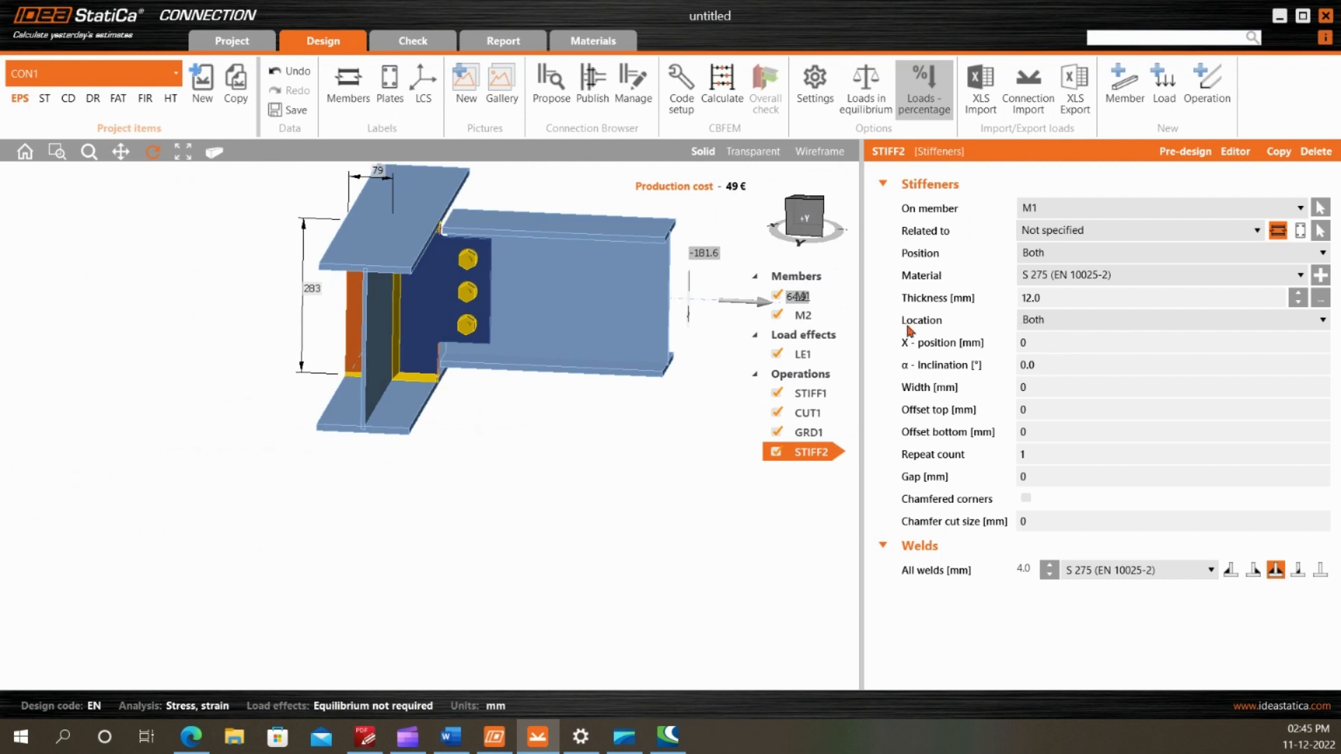
pyautogui.moveTo(466, 330)
pyautogui.mouseDown()
pyautogui.moveTo(410, 338)
pyautogui.moveTo(454, 348)
pyautogui.mouseUp()
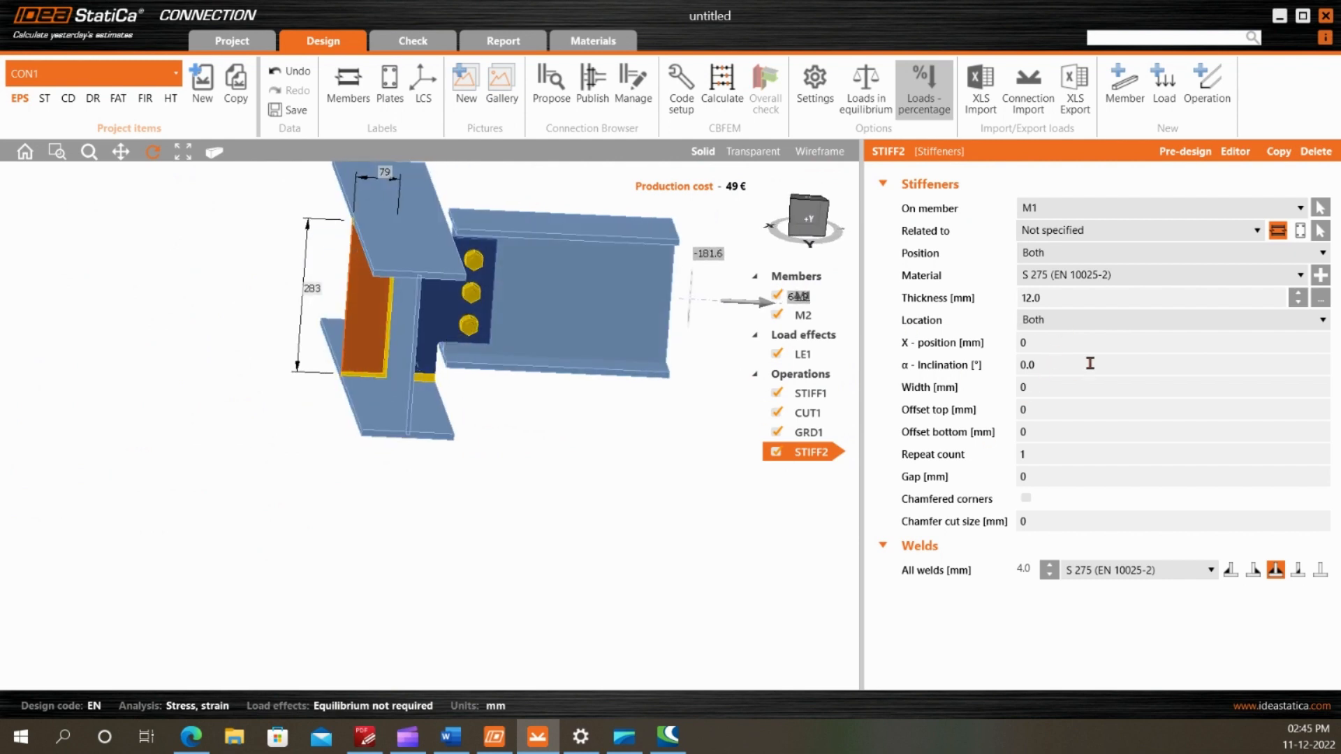
pyautogui.click(1085, 321)
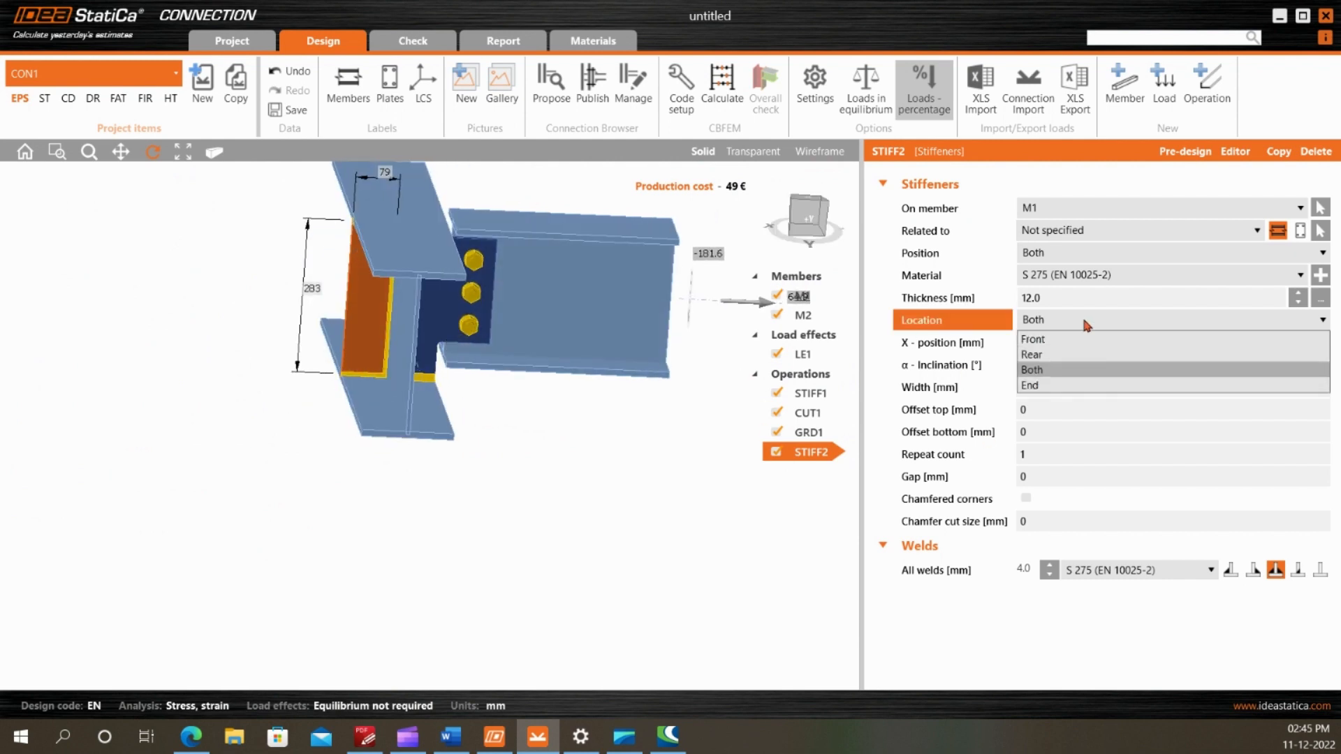
pyautogui.click(1070, 354)
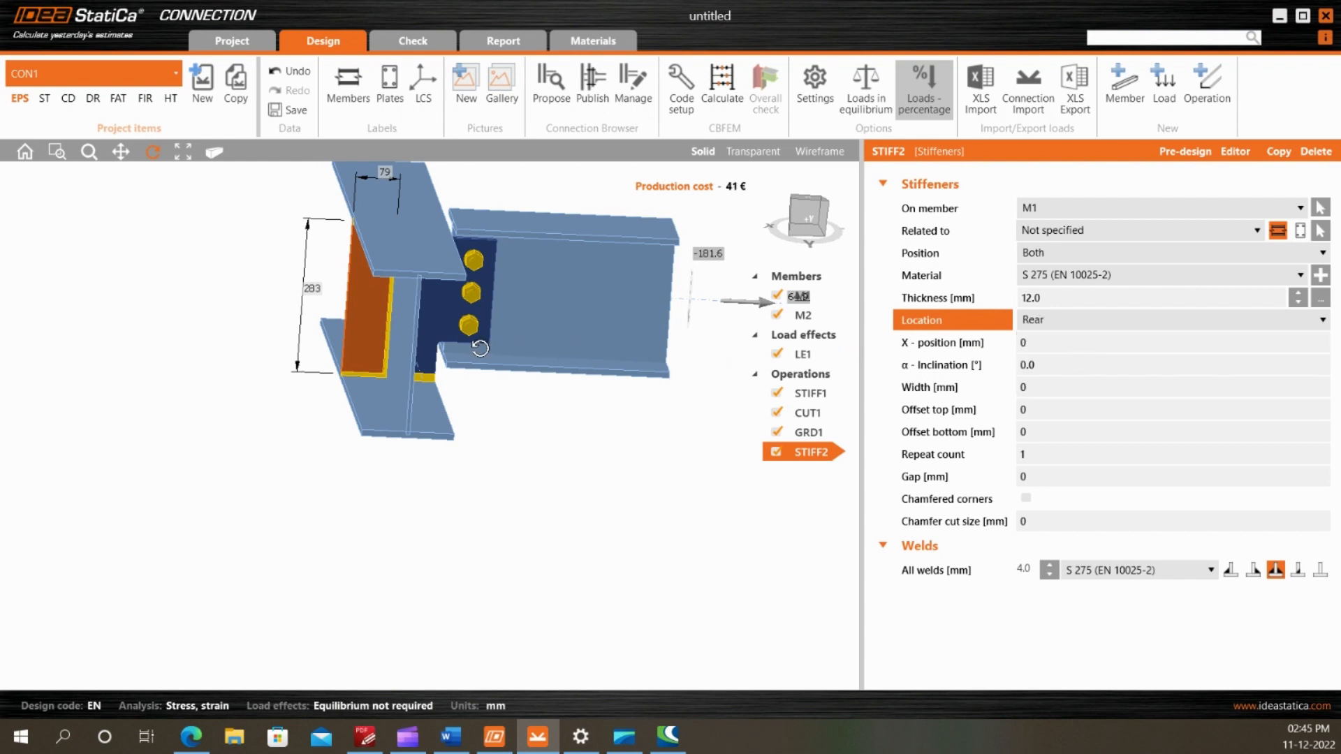
pyautogui.moveTo(480, 348)
pyautogui.mouseDown()
pyautogui.moveTo(368, 323)
pyautogui.moveTo(462, 342)
pyautogui.mouseUp()
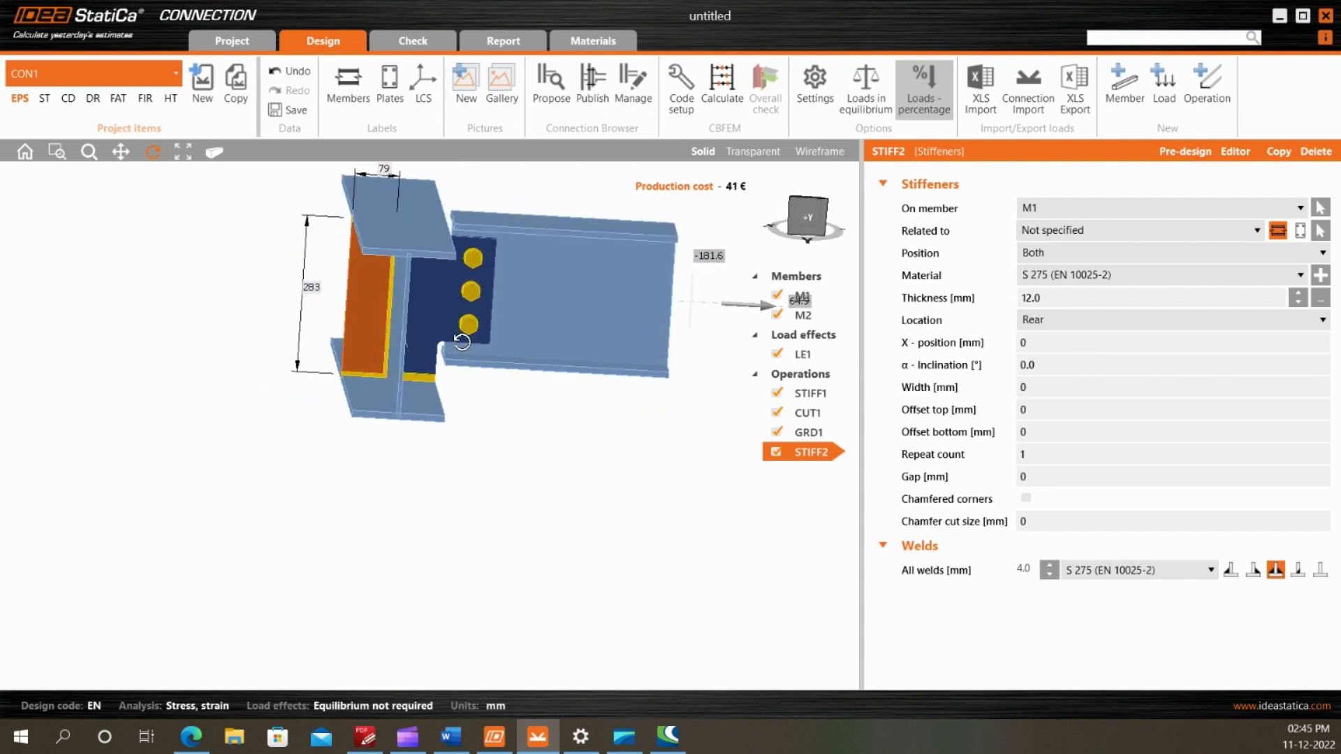
# Set the new stiffener's thickness to 8 mm and all its welds to 6 mm
pyautogui.click(916, 293)
pyautogui.write('8')
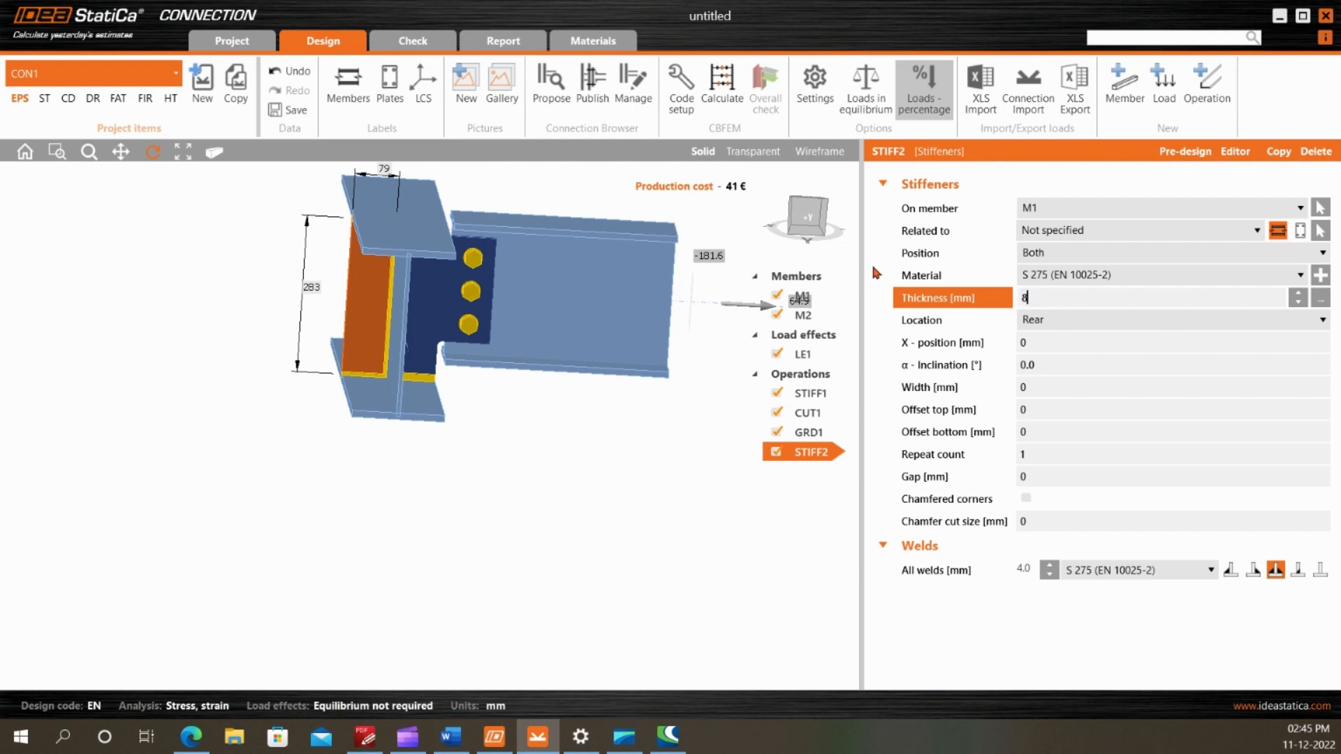
pyautogui.press('Tab')
pyautogui.click(1023, 570)
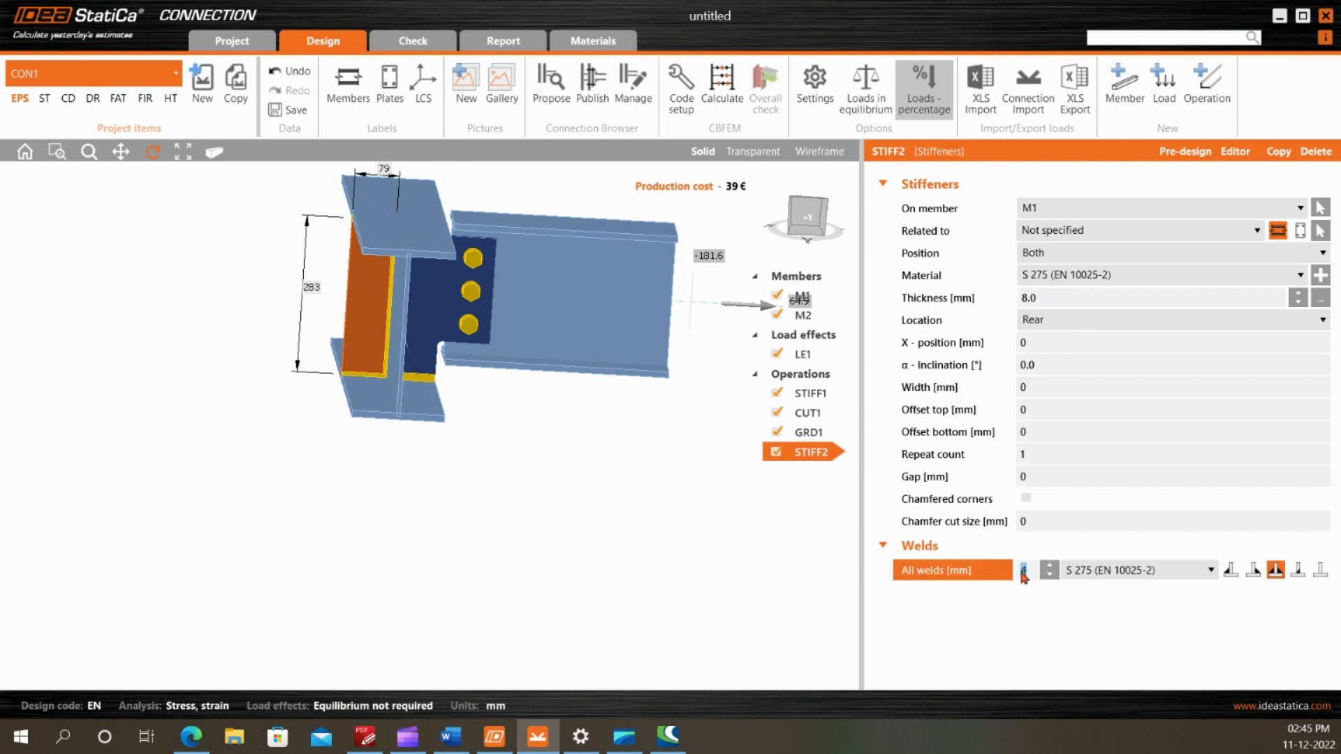
pyautogui.write('6')
pyautogui.press('Tab')
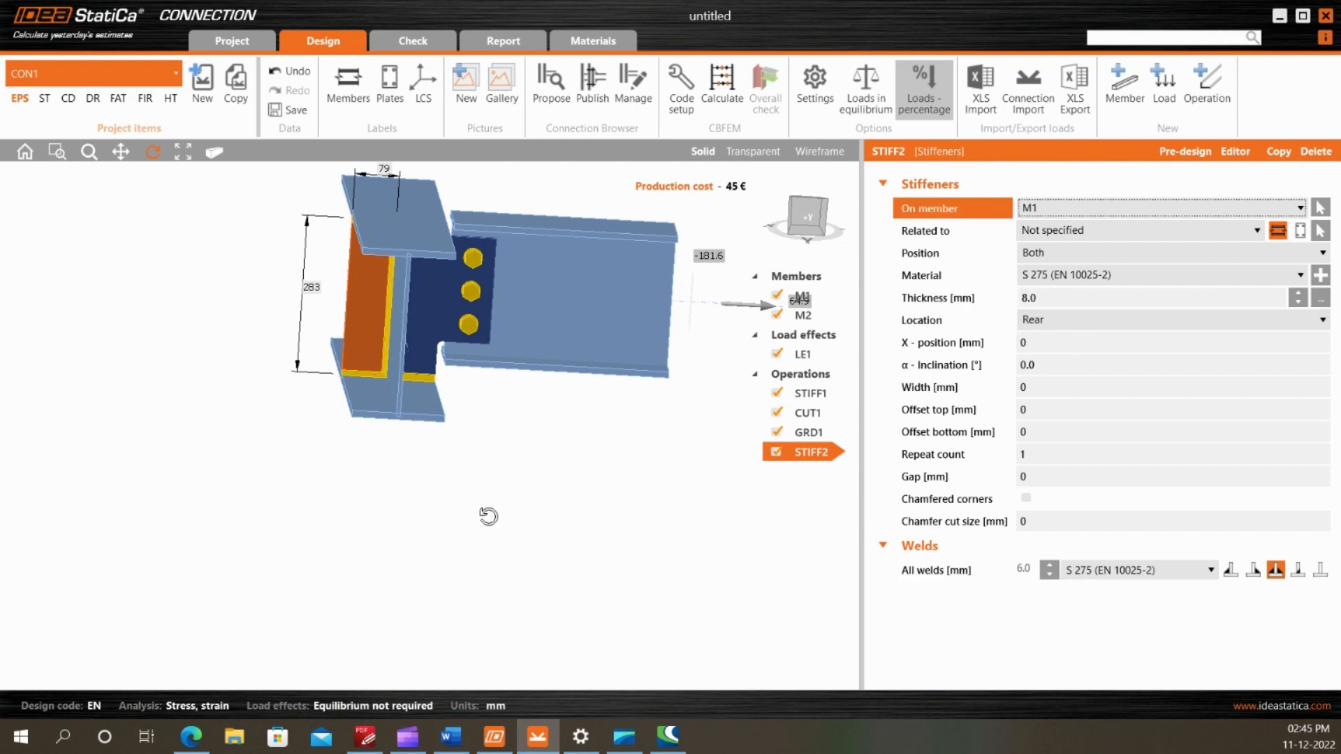
# Recalculate the connection with the new rear stiffener on M1
pyautogui.scroll(-3, 476, 376)
pyautogui.moveTo(475, 376); pyautogui.dragTo(508, 354)
pyautogui.scroll(3, 507, 354)
pyautogui.click(717, 101)
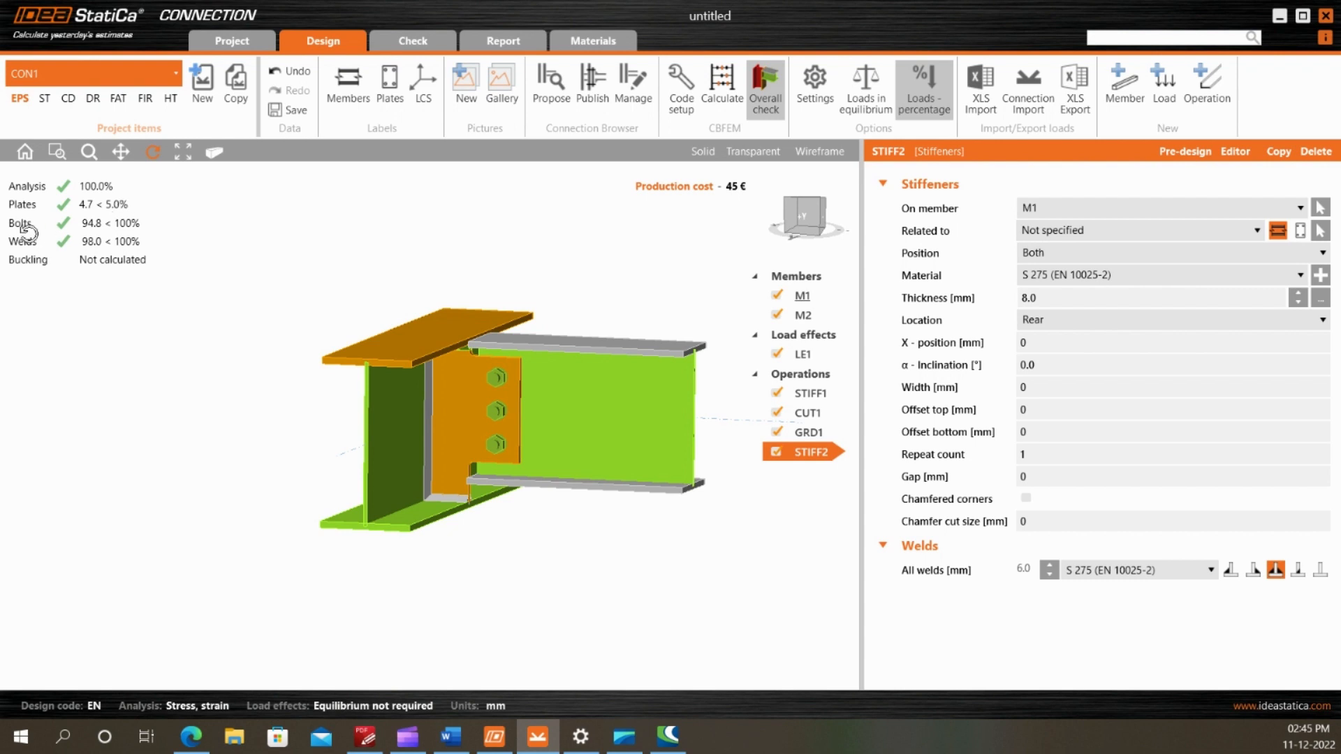
# View the connection from above in transparent display and examine the stiffener's alignment with the fin plate across M1's web
pyautogui.moveTo(453, 413); pyautogui.dragTo(496, 463)
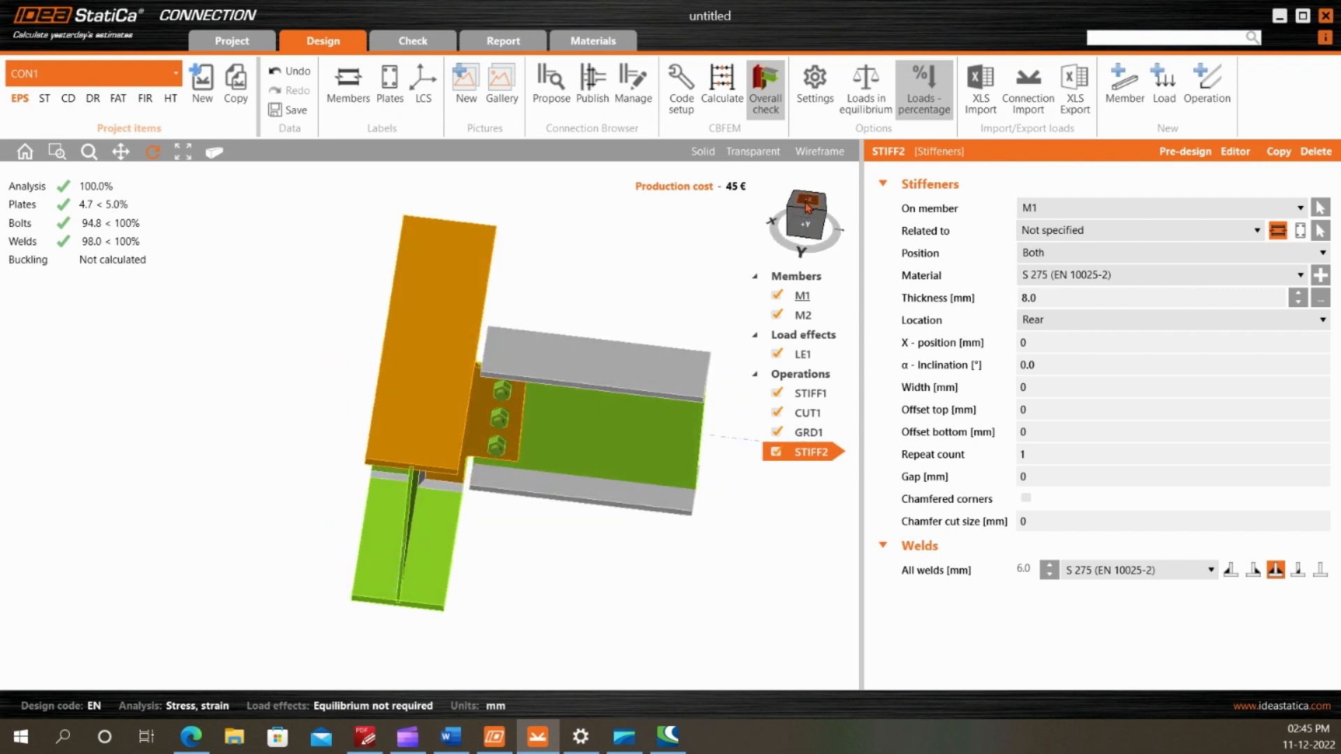
pyautogui.click(806, 209)
pyautogui.click(759, 151)
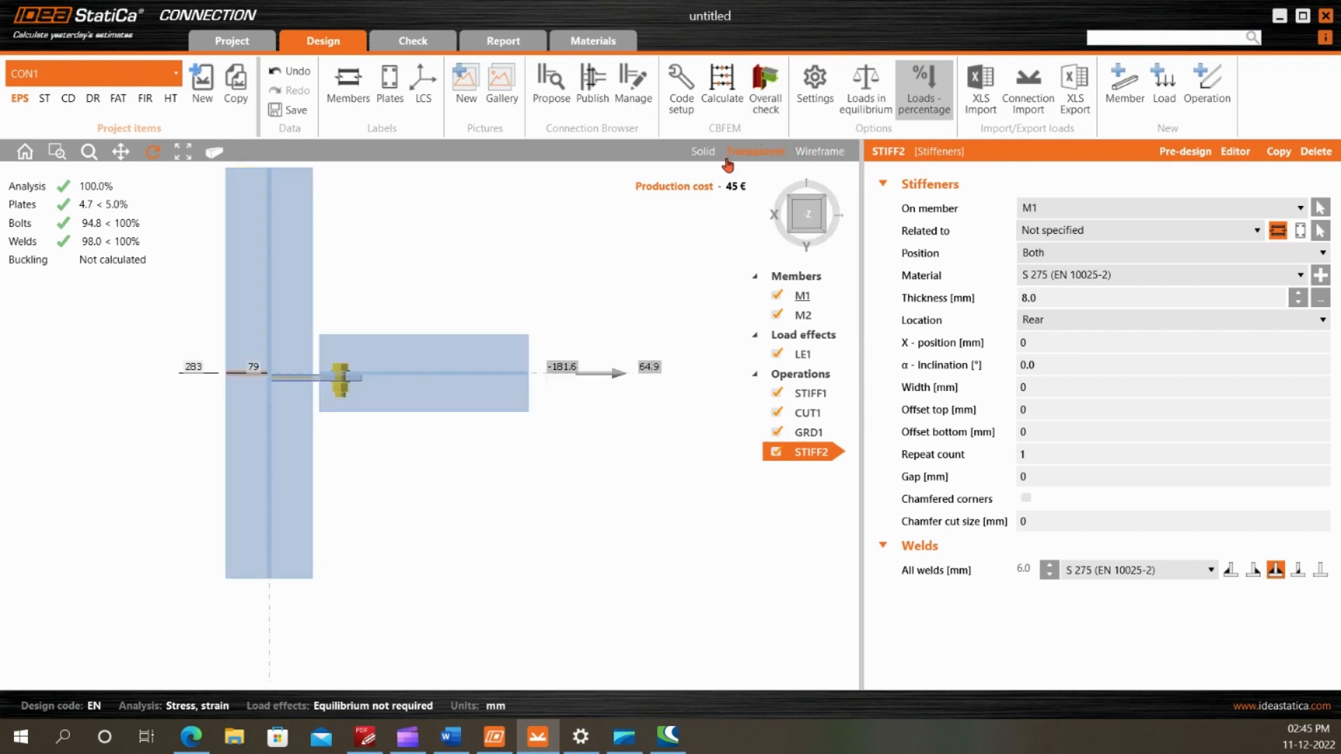
pyautogui.scroll(3, 233, 366)
pyautogui.scroll(2, 368, 378)
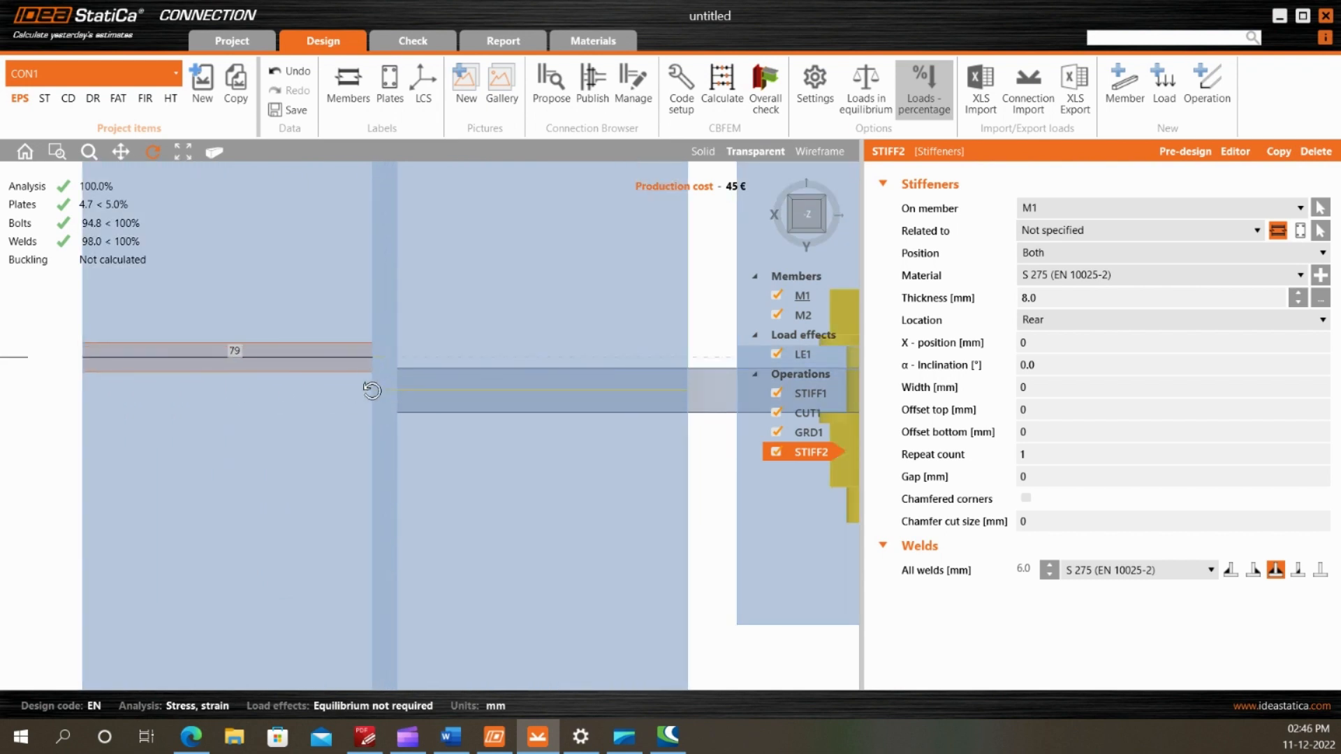
pyautogui.scroll(-2, 412, 388)
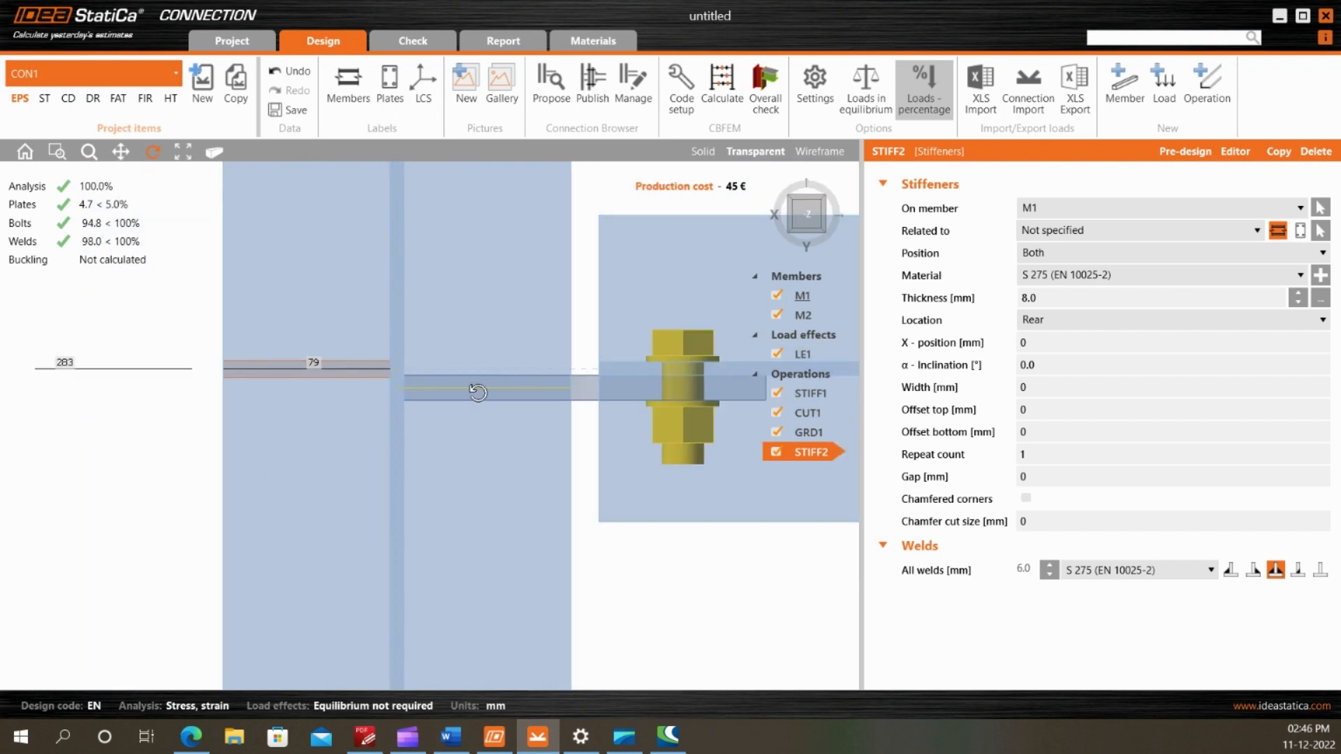
pyautogui.scroll(-3, 375, 378)
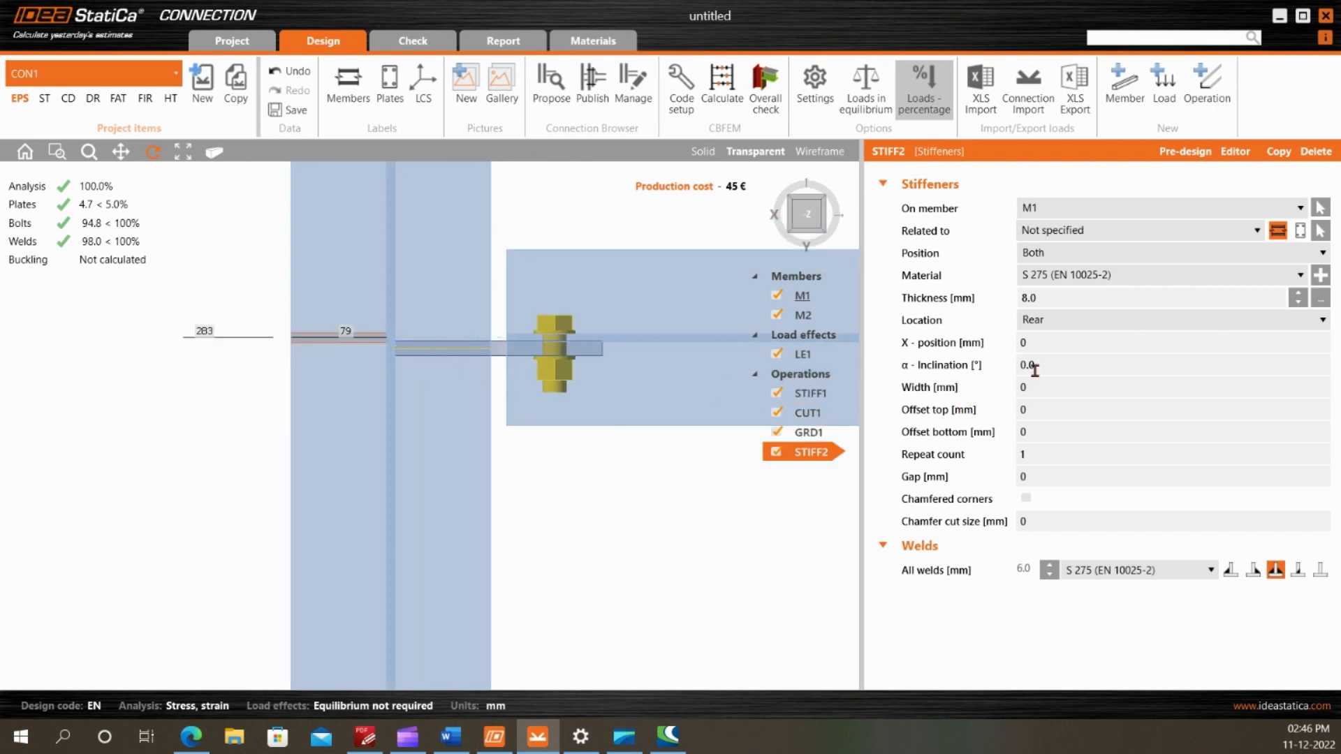
# Set the rear stiffener's X-position to -9 mm to align it with the fin plate and recalculate the connection
pyautogui.click(1022, 343)
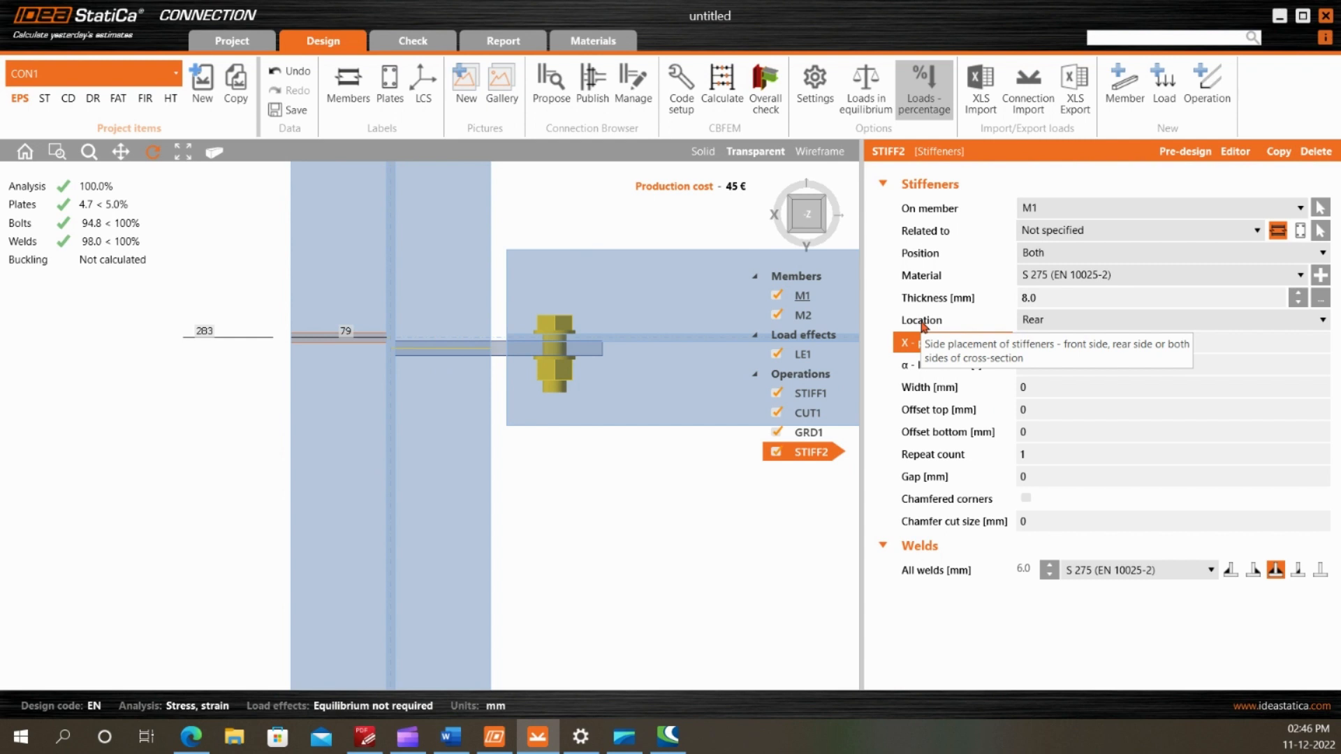
pyautogui.press('Tab')
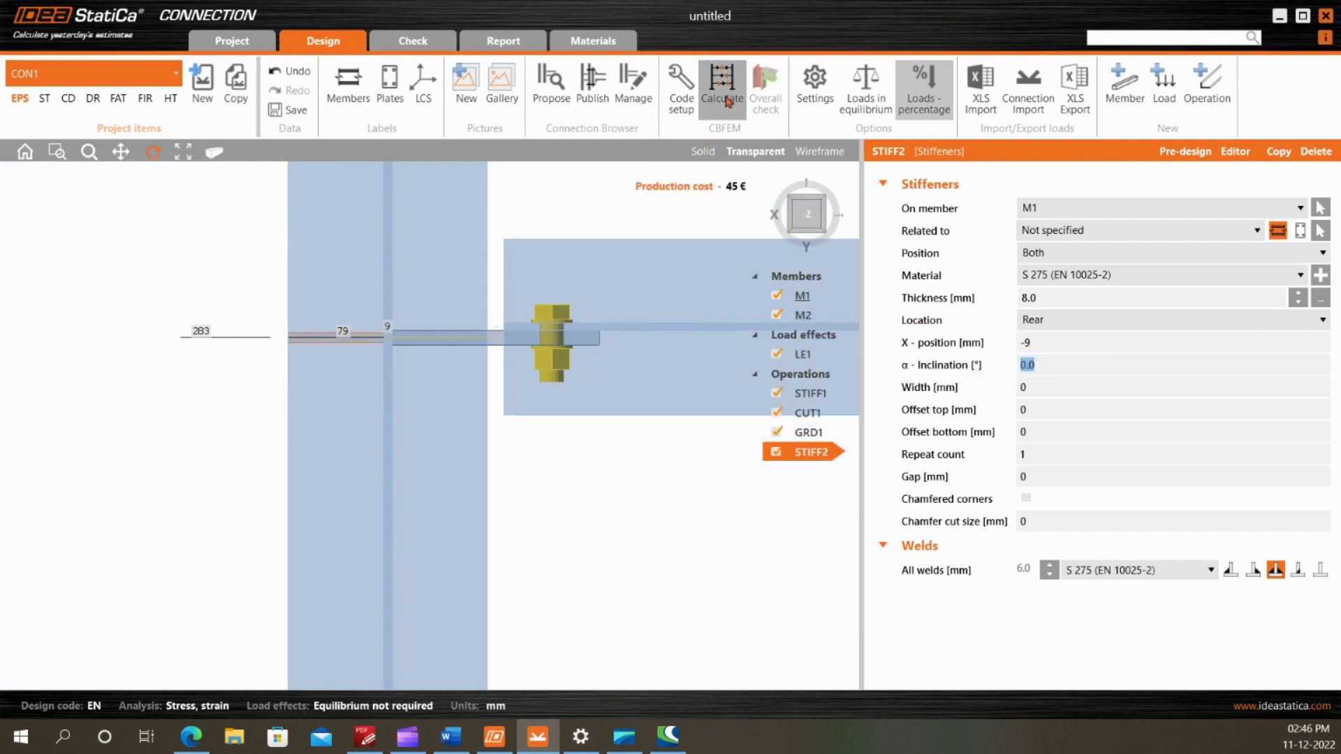
pyautogui.click(727, 100)
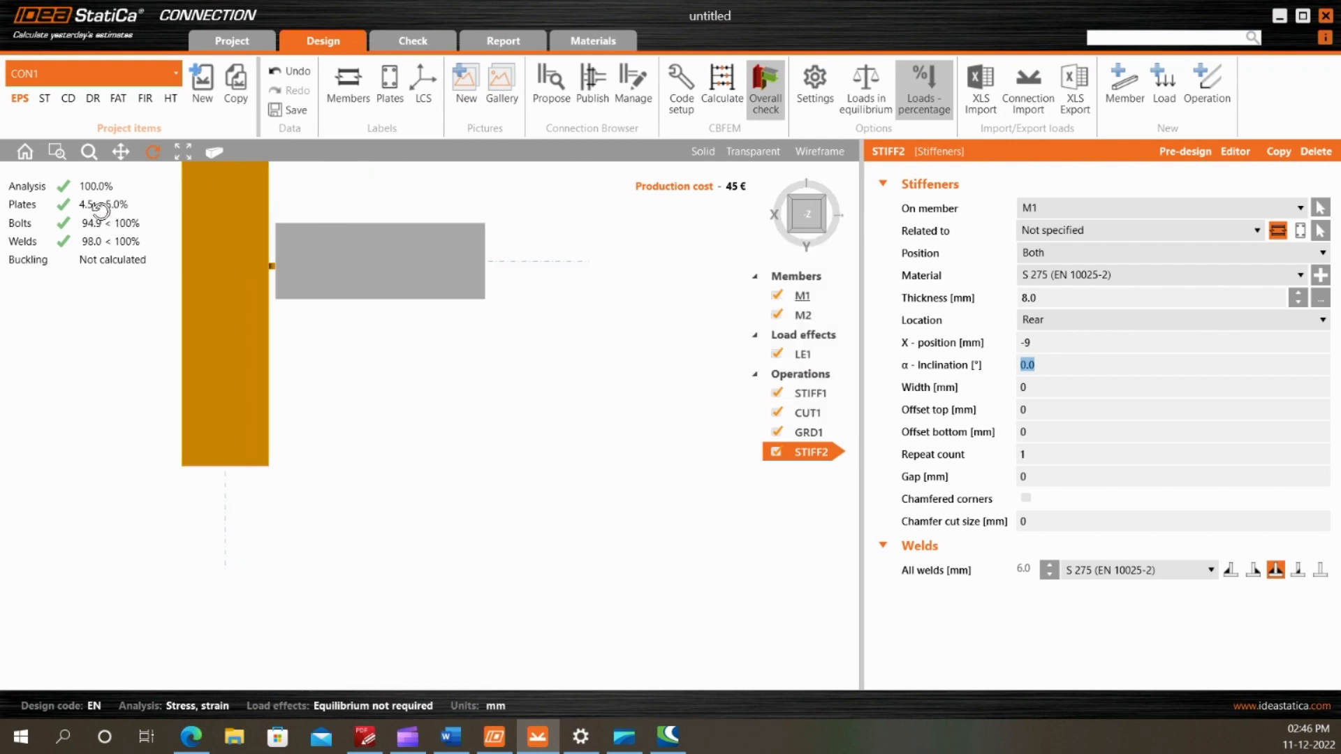
# Open the updated check results, display the strain check on the model and examine M1's top flange and the fin plate
pyautogui.moveTo(386, 440); pyautogui.dragTo(388, 234)
pyautogui.moveTo(196, 399); pyautogui.dragTo(440, 563)
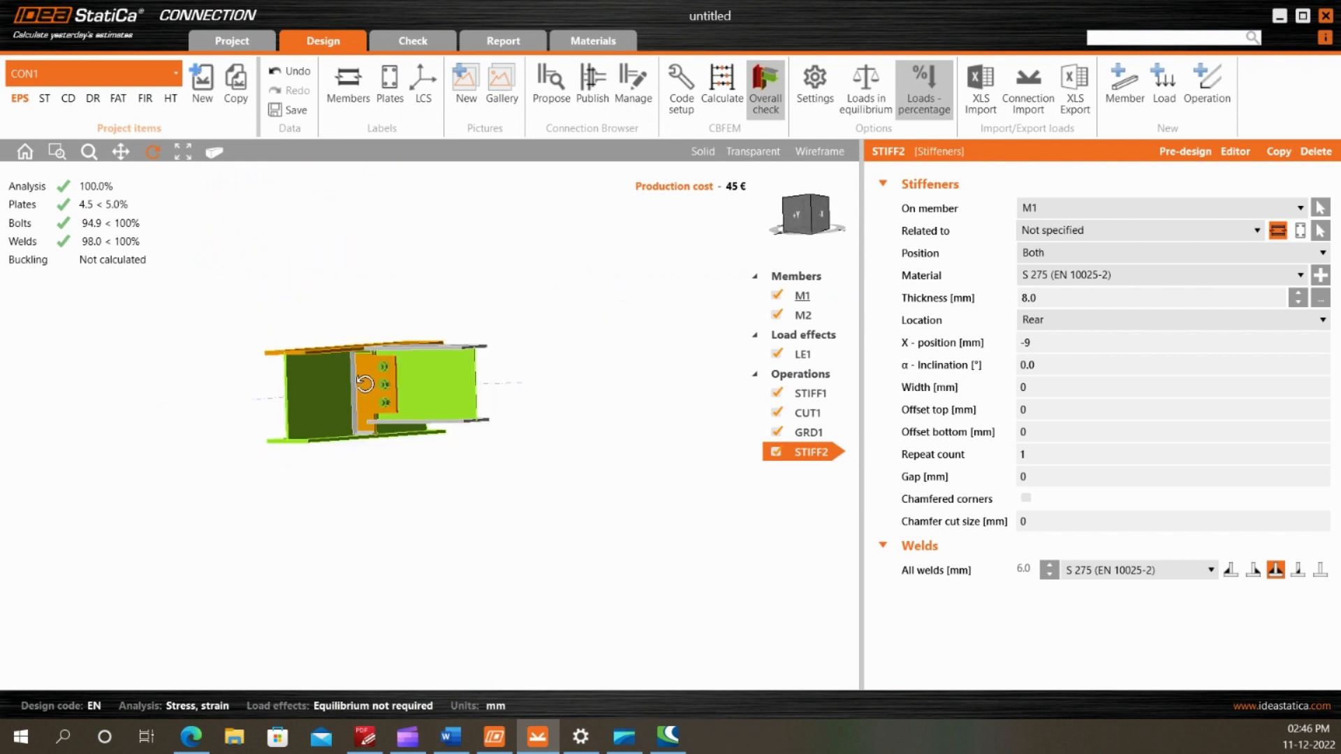
pyautogui.moveTo(371, 391); pyautogui.dragTo(492, 270)
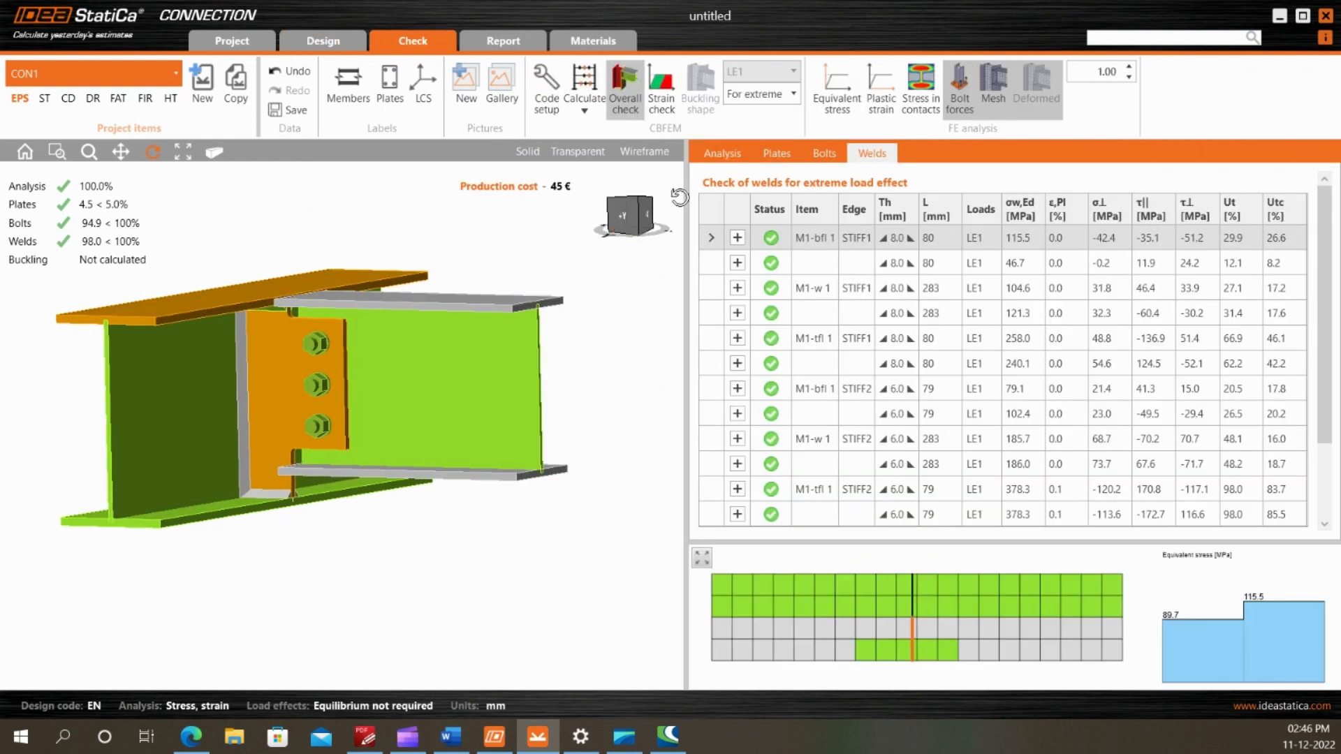
pyautogui.click(661, 90)
pyautogui.scroll(-3, 338, 312)
pyautogui.moveTo(338, 312); pyautogui.dragTo(329, 343)
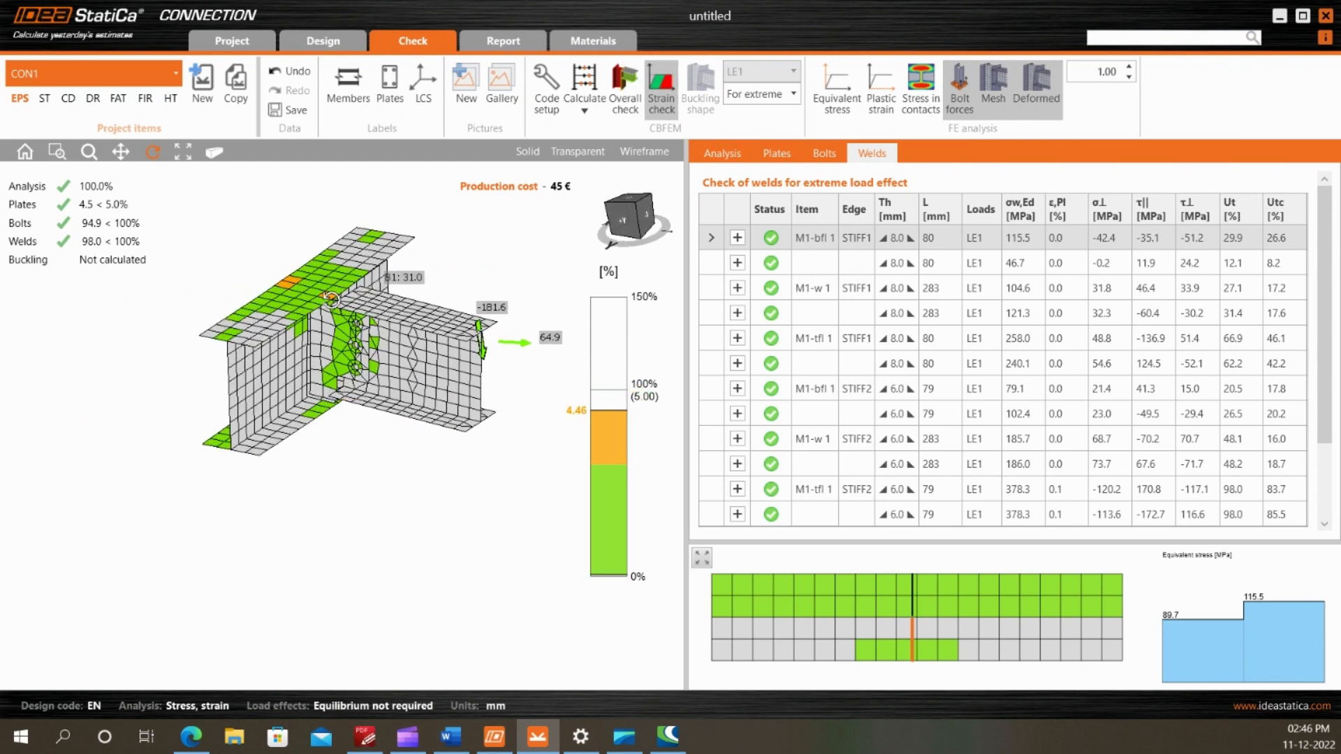
pyautogui.scroll(5, 248, 278)
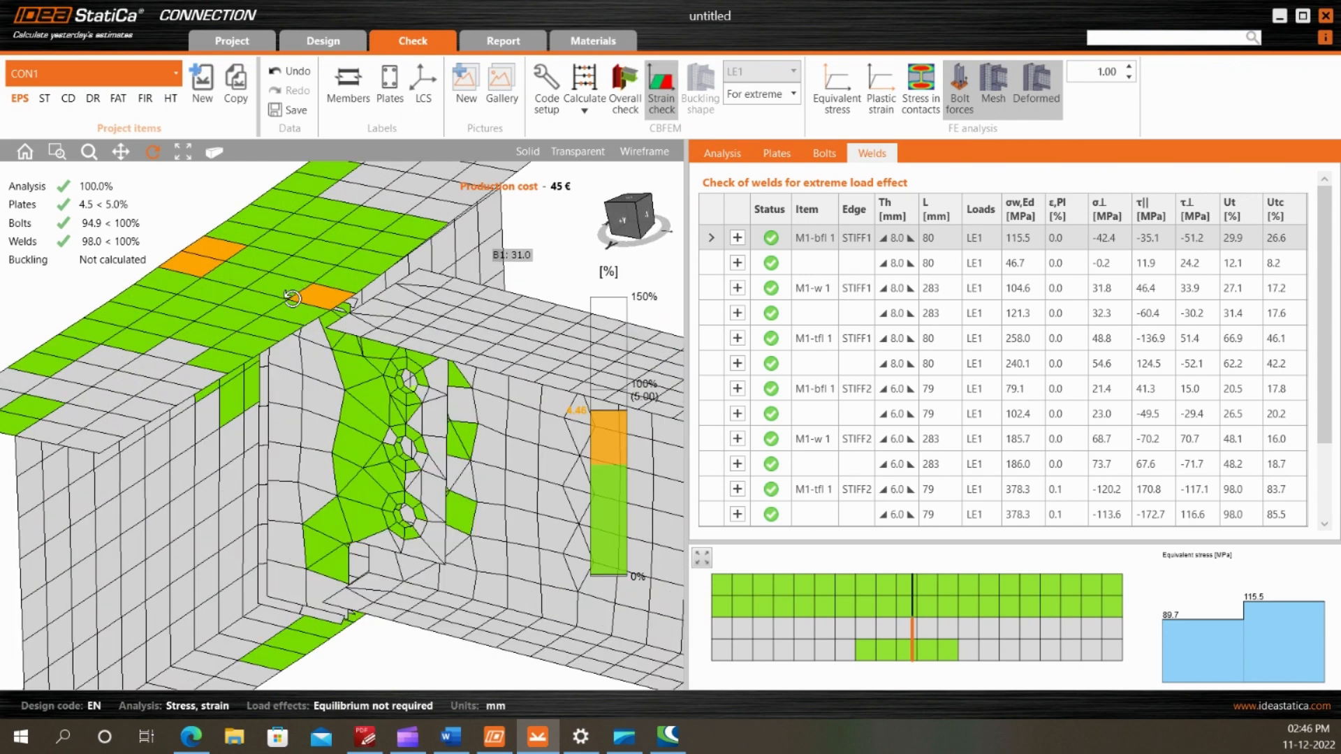
pyautogui.scroll(-3, 249, 270)
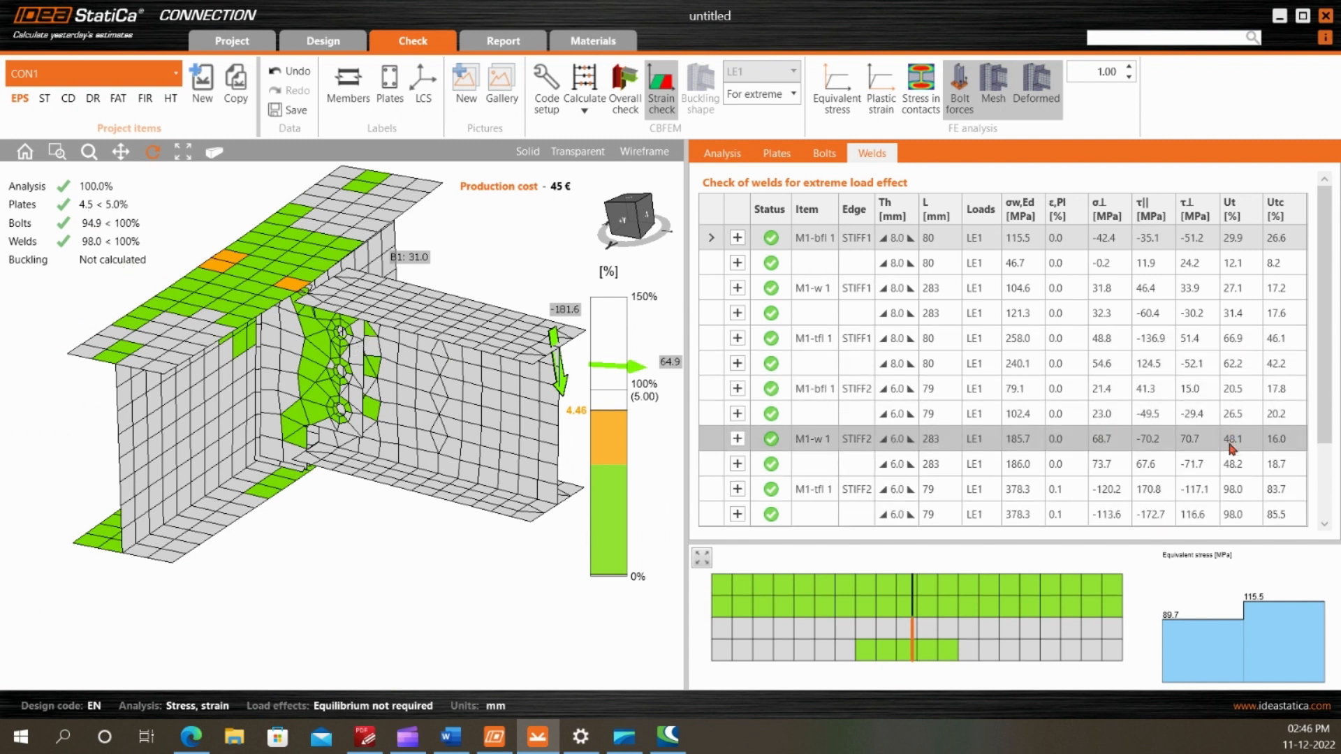
# Review the weld, plate and bolt check results for extreme load effect and examine the bolt tension forces on the model
pyautogui.scroll(-2, 1229, 457)
pyautogui.scroll(2, 1188, 468)
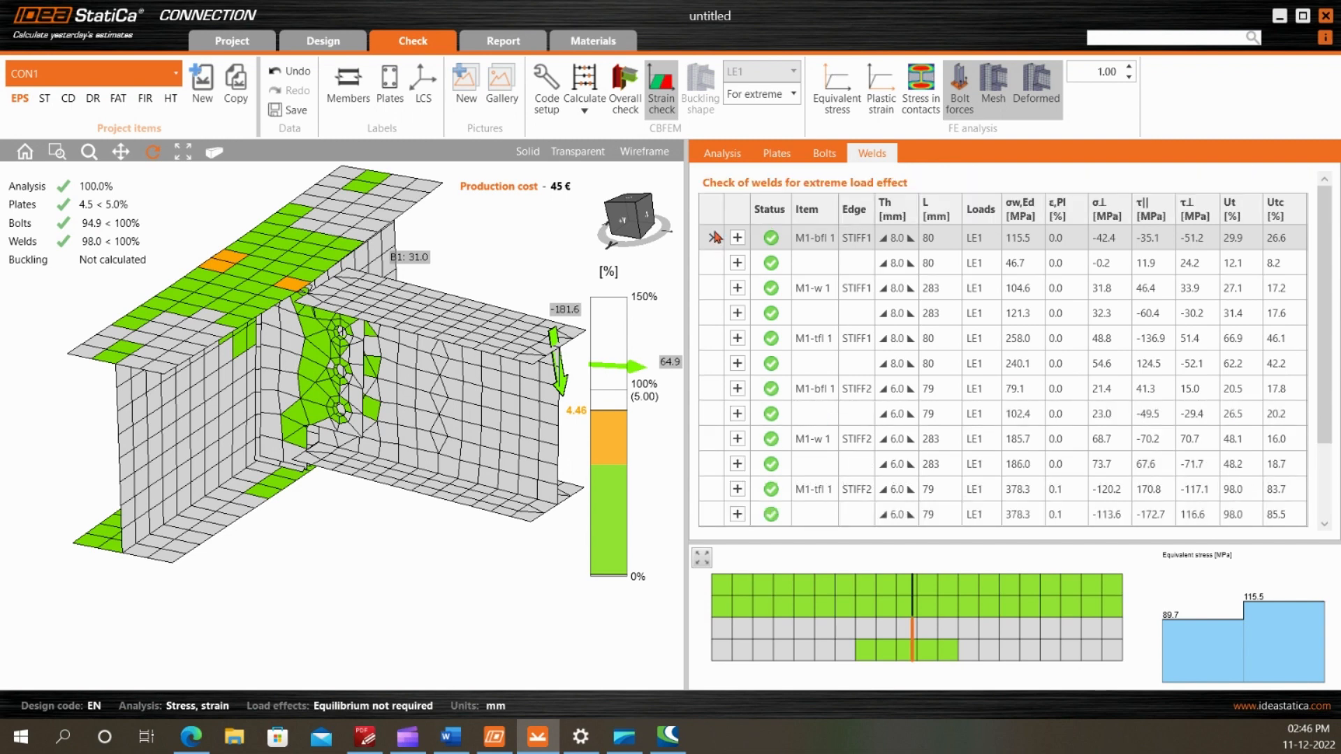
pyautogui.click(777, 153)
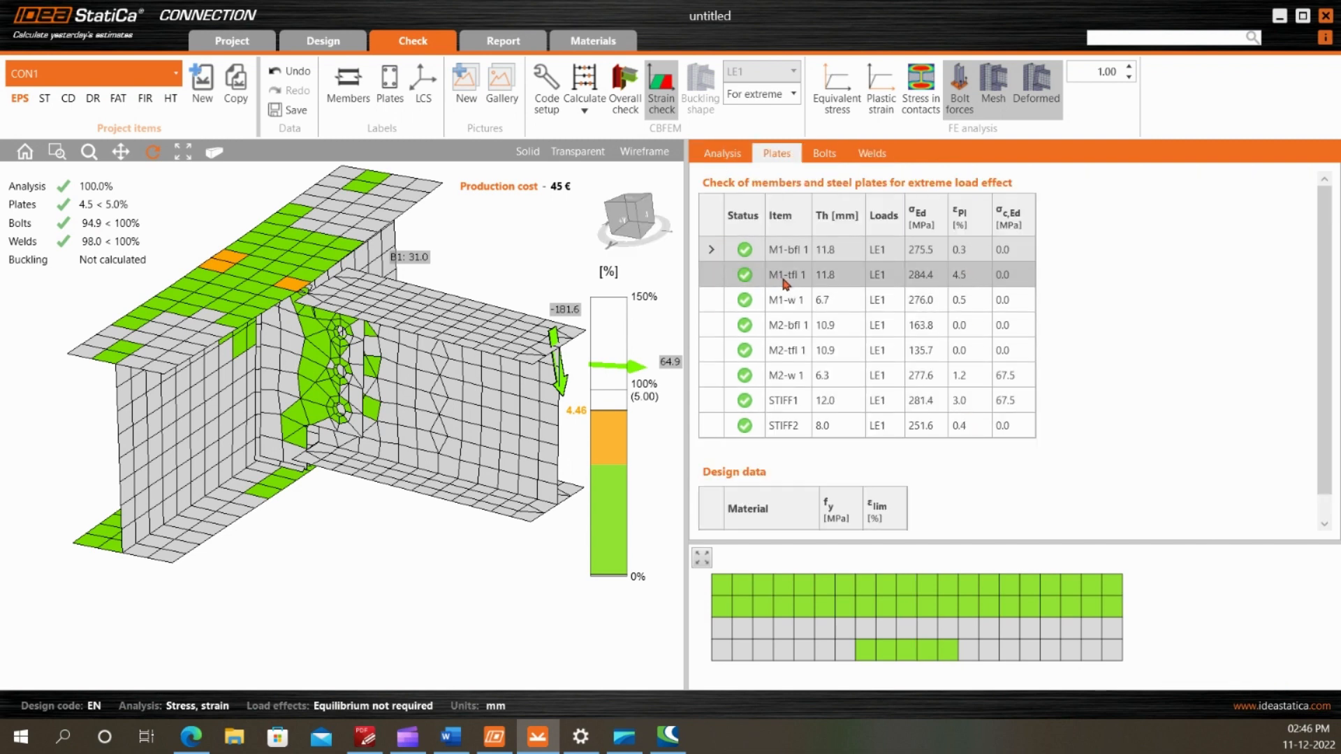
pyautogui.click(833, 156)
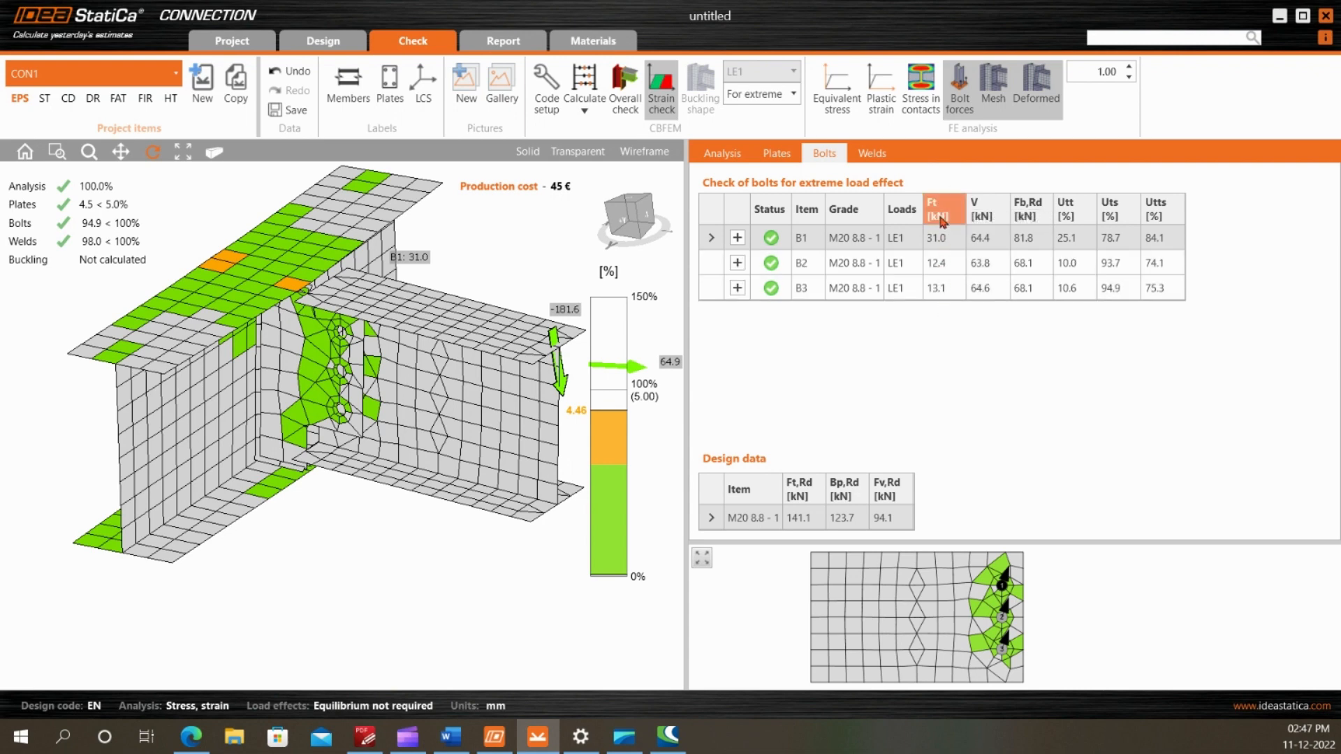
pyautogui.moveTo(435, 447); pyautogui.dragTo(524, 339)
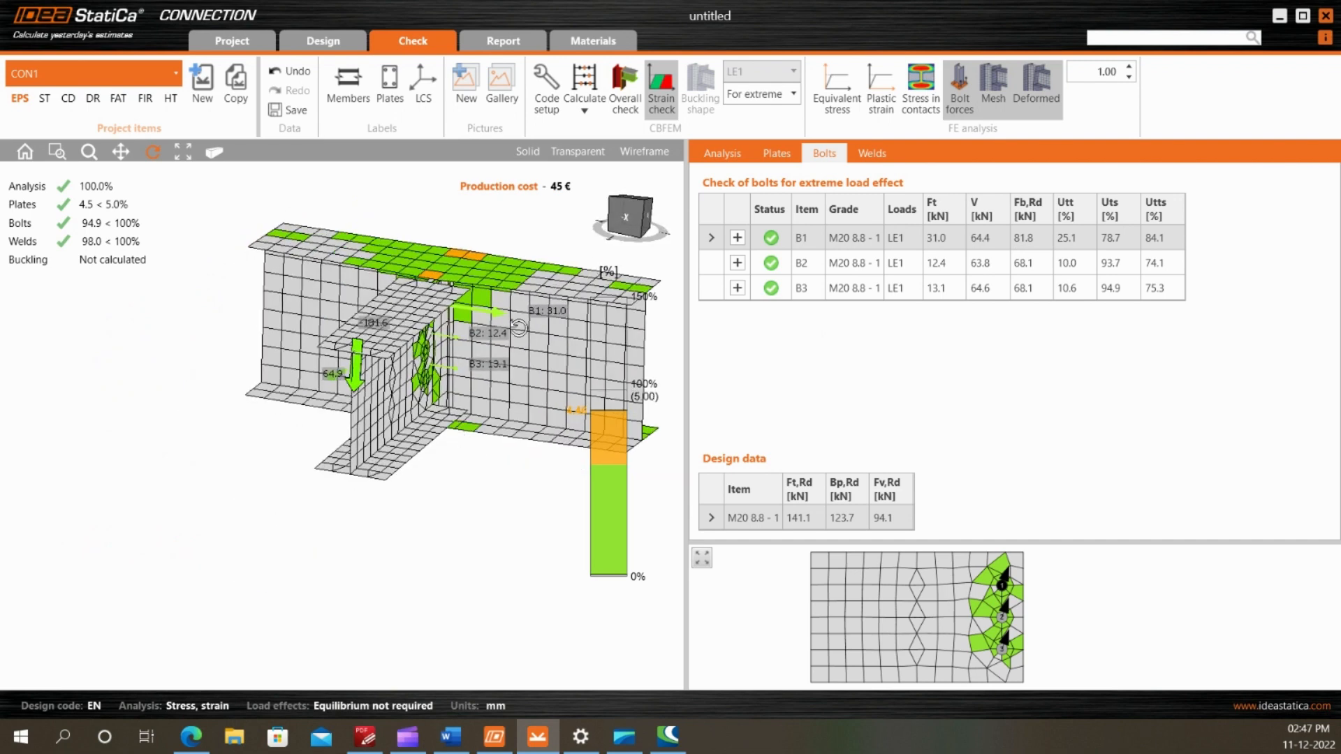
pyautogui.scroll(5, 506, 360)
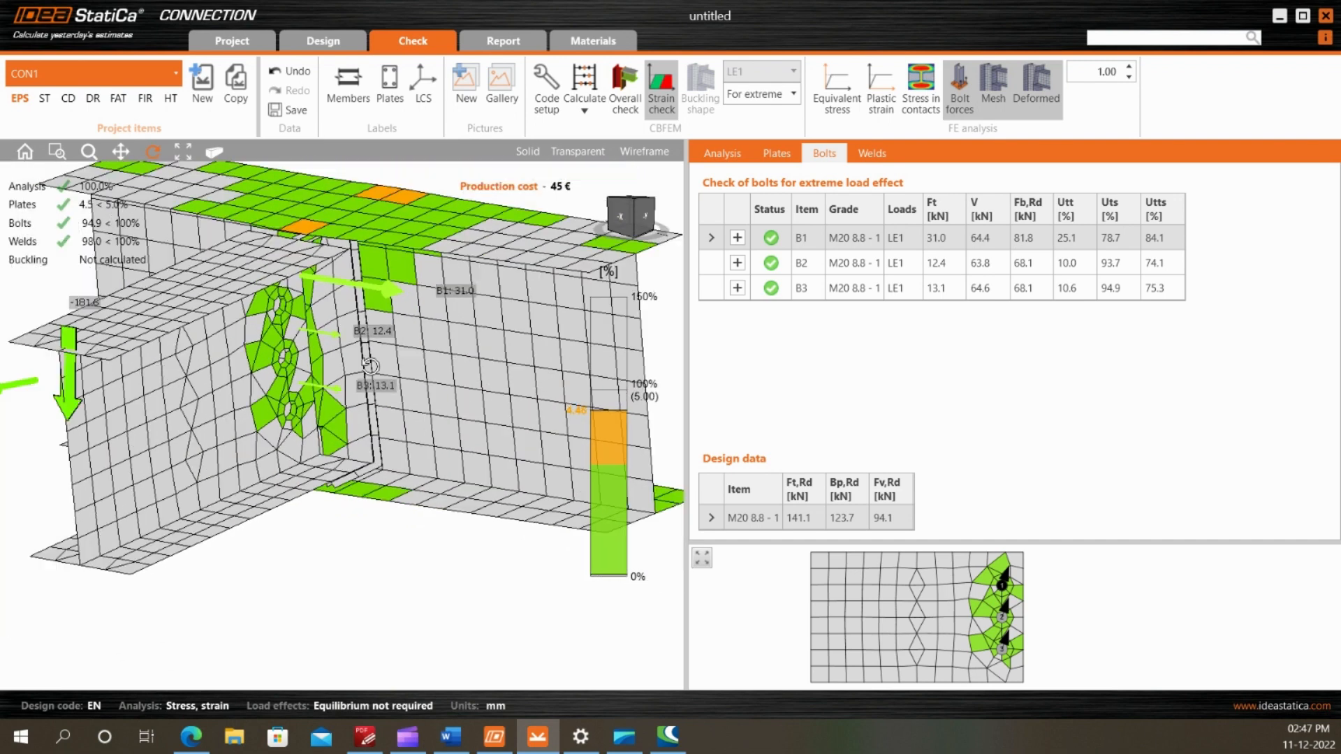
# Display the plastic strain and the equivalent stress on the model and examine M1's top flange and the fin plate
pyautogui.click(881, 94)
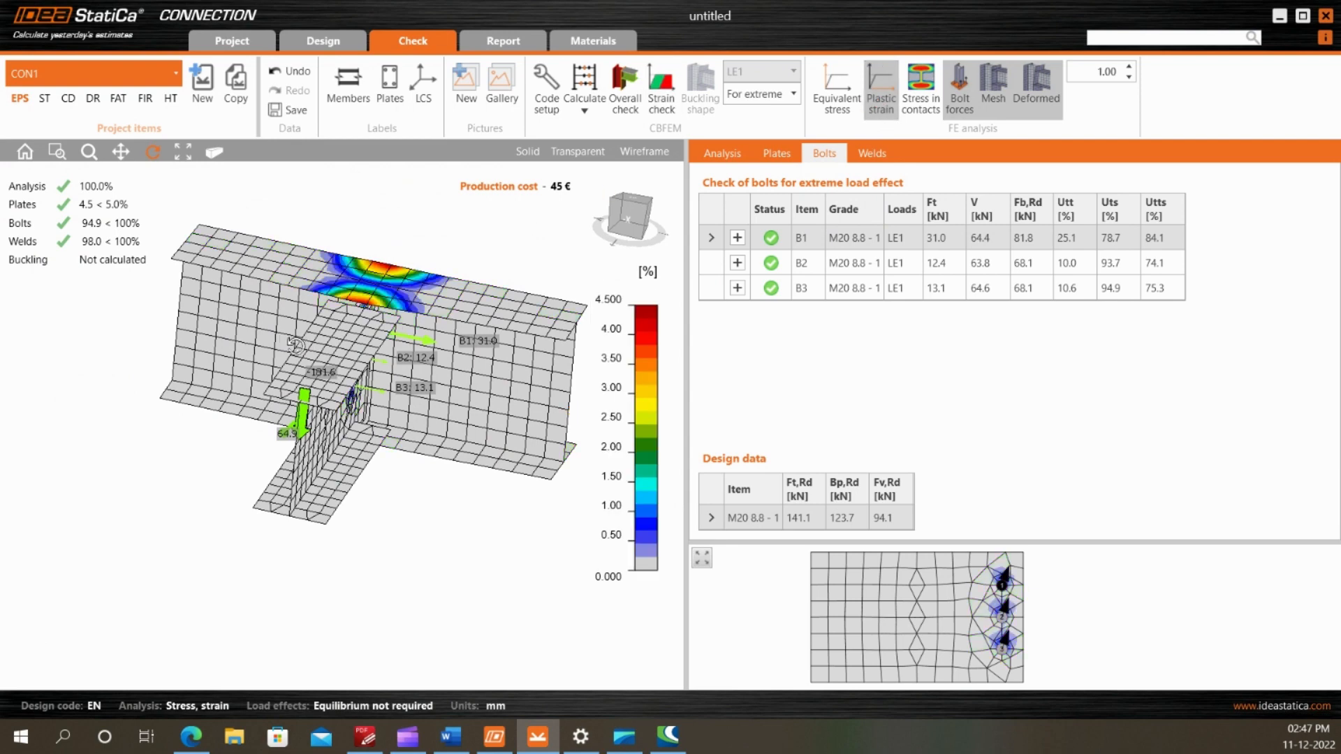
pyautogui.moveTo(294, 344); pyautogui.dragTo(261, 332)
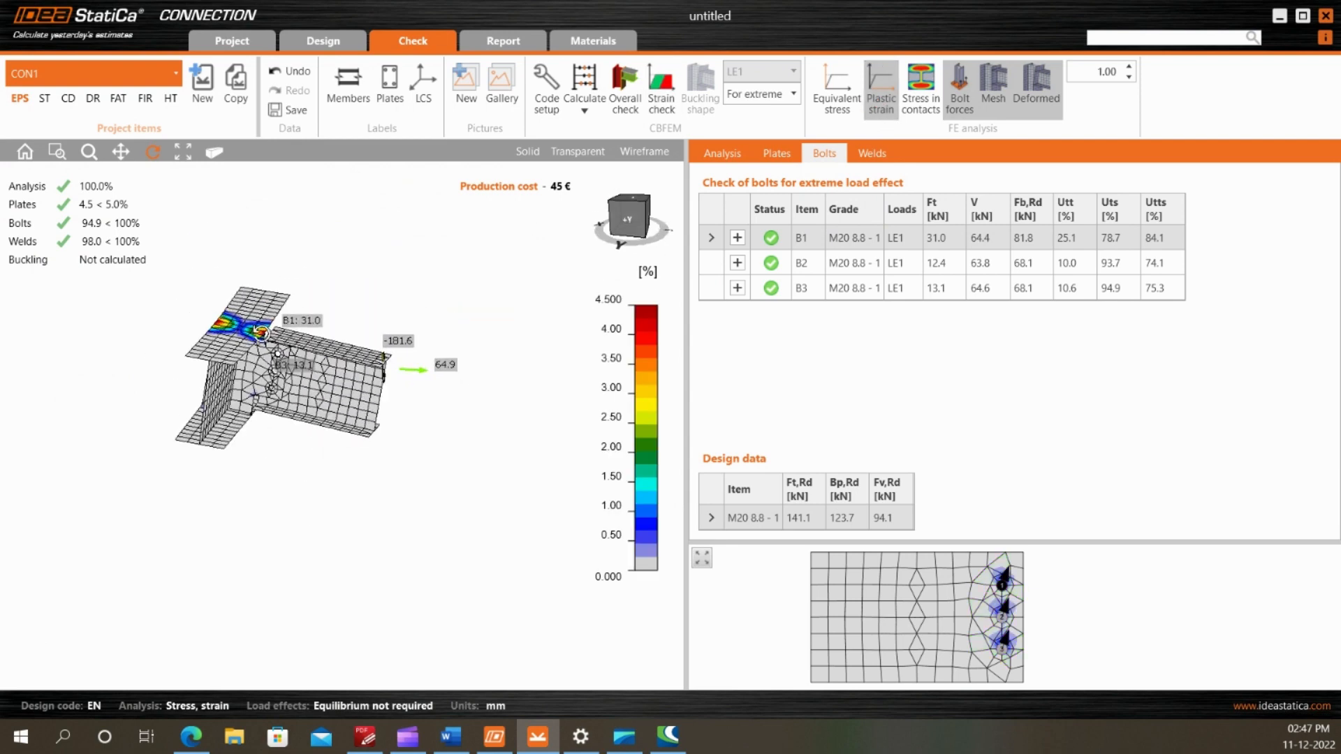
pyautogui.scroll(5, 261, 332)
pyautogui.click(831, 99)
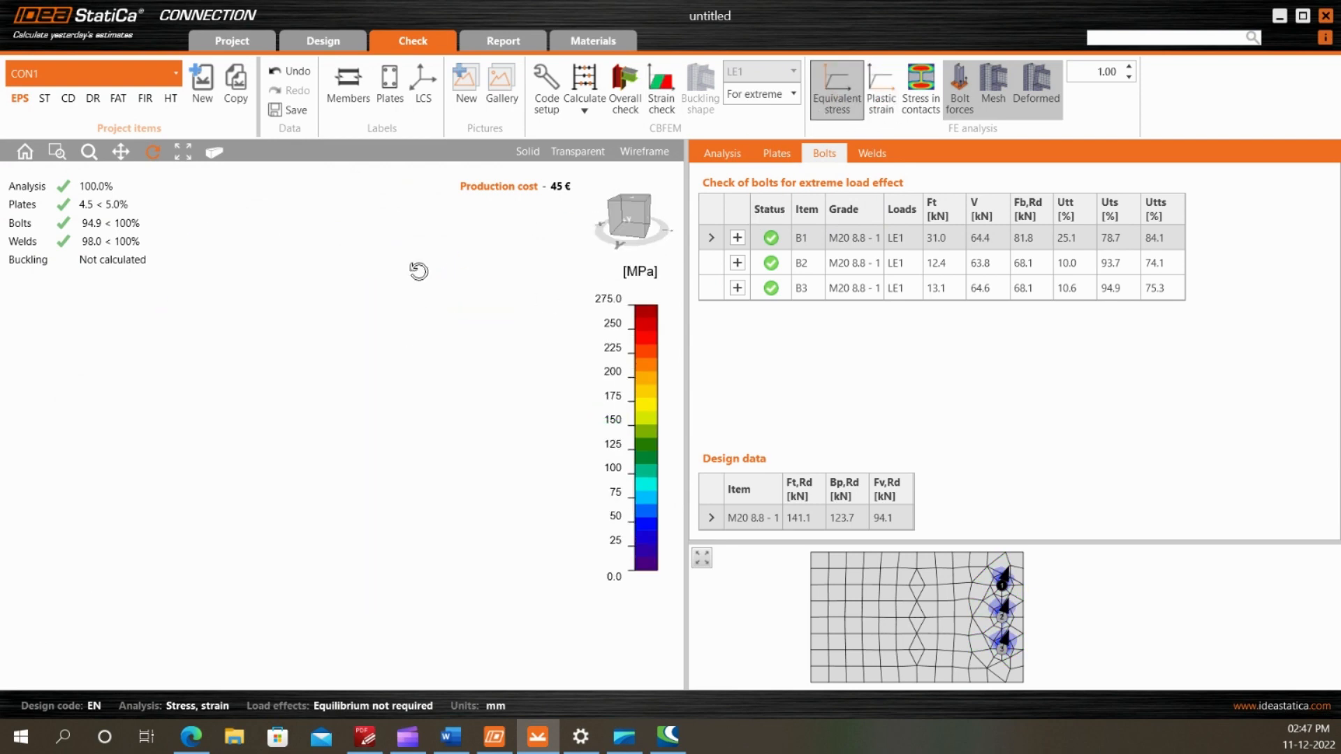
pyautogui.scroll(-3, 416, 275)
pyautogui.moveTo(401, 349); pyautogui.dragTo(372, 382)
pyautogui.scroll(2, 353, 334)
pyautogui.moveTo(370, 358); pyautogui.dragTo(396, 166)
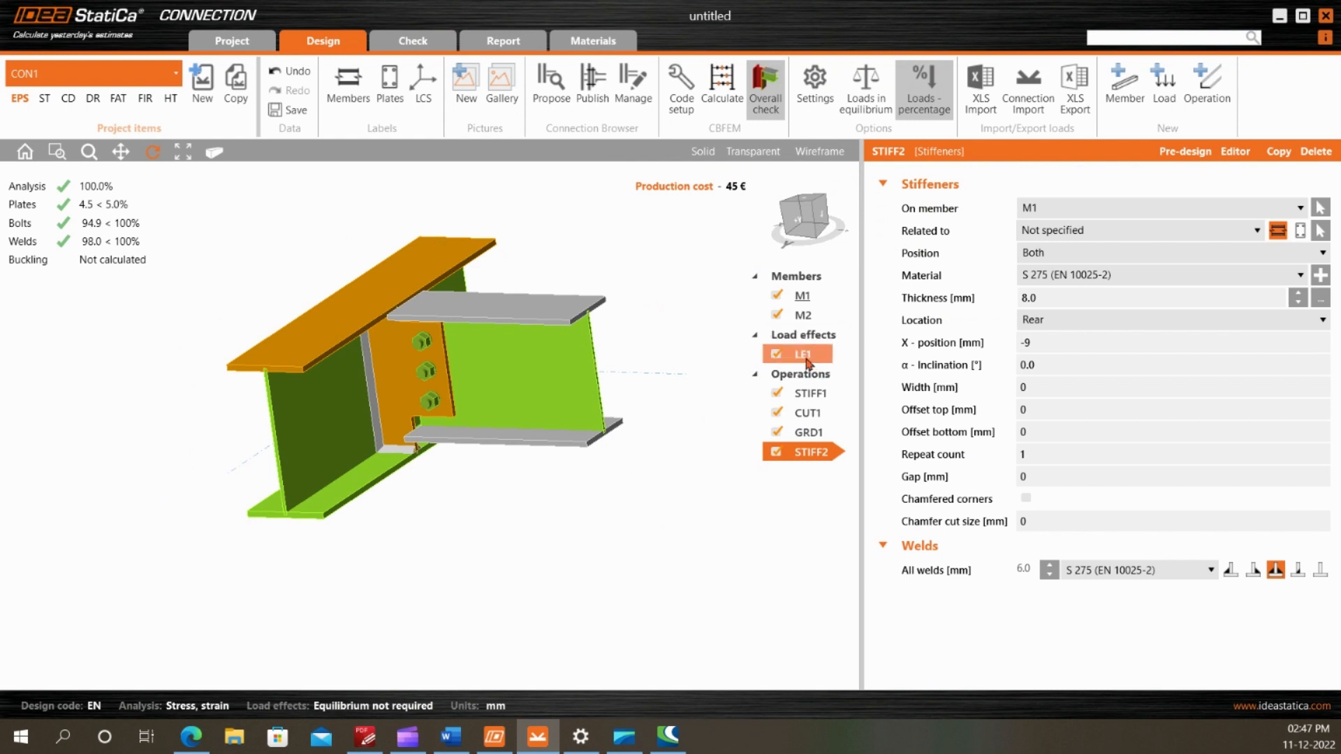
# Set the axial force N of LE1 at M2's end to -5 % and recalculate the connection
pyautogui.click(805, 356)
pyautogui.click(998, 231)
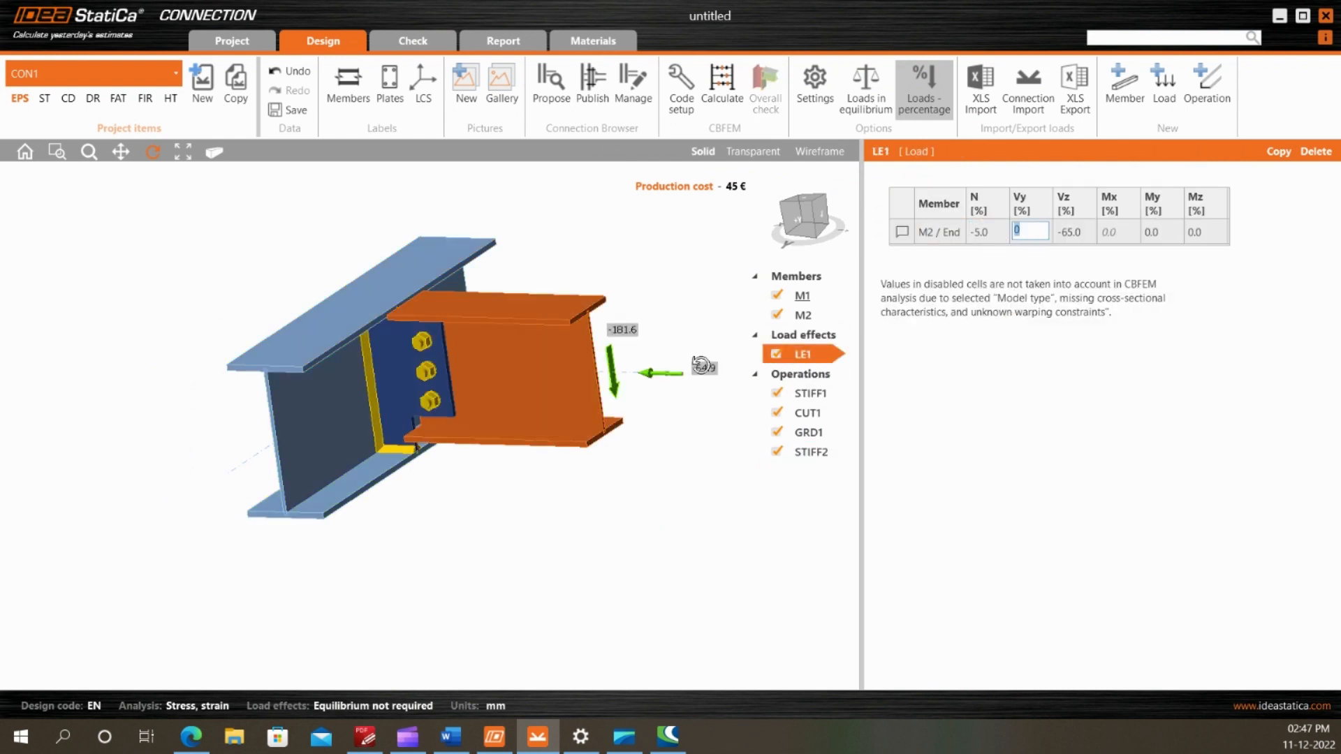
pyautogui.scroll(3, 702, 367)
pyautogui.click(723, 97)
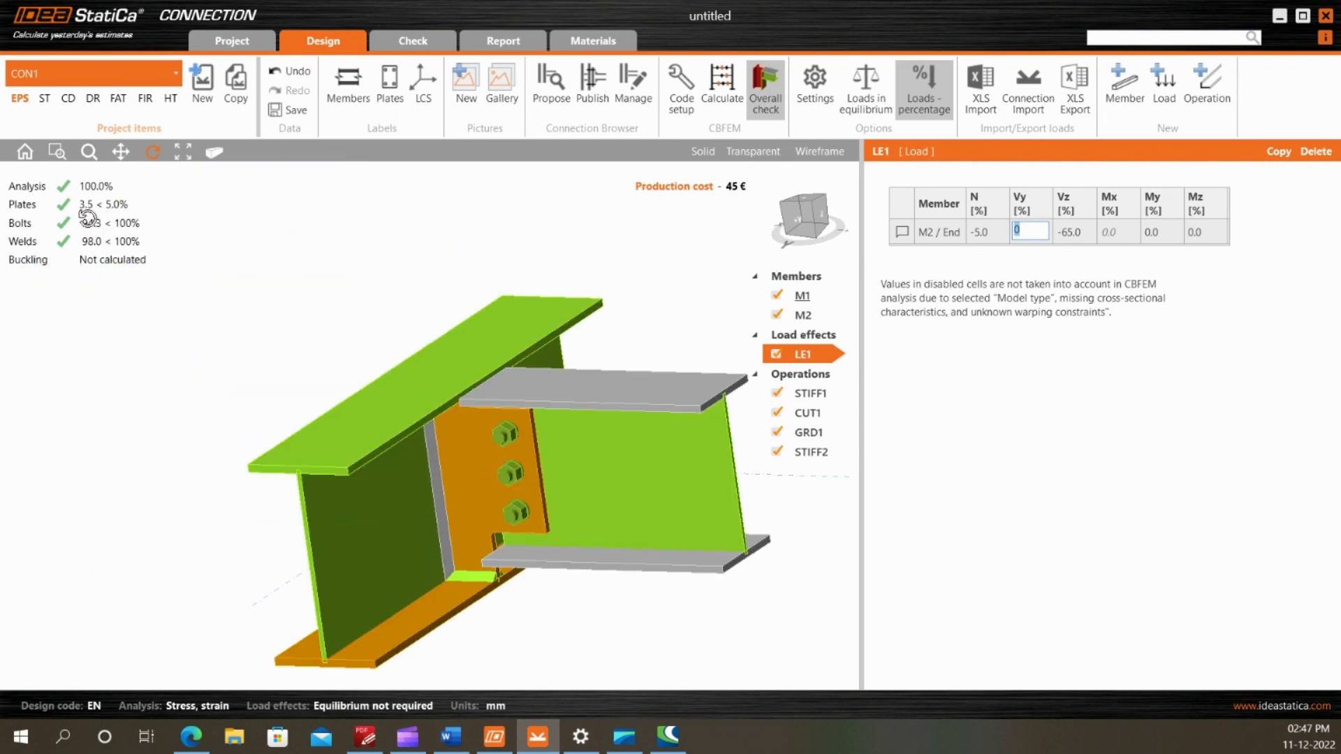
pyautogui.moveTo(511, 408); pyautogui.dragTo(327, 430)
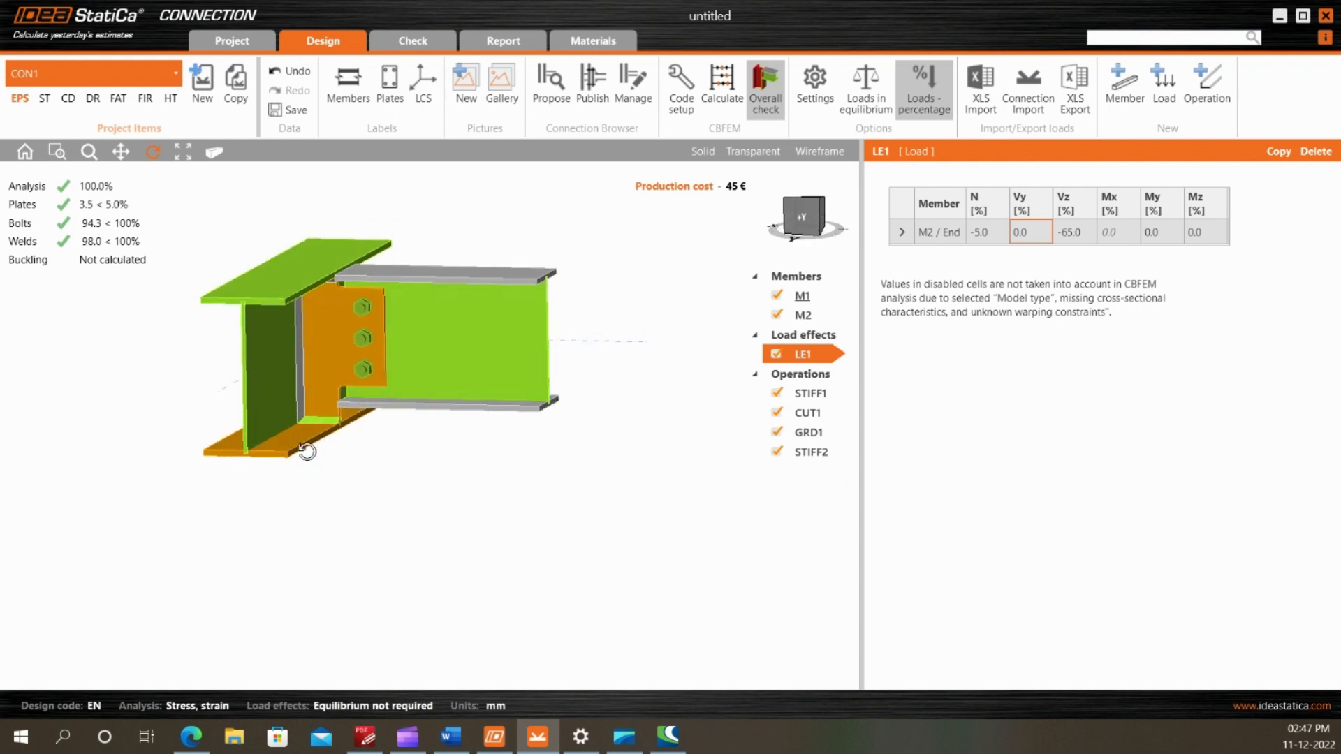
pyautogui.moveTo(322, 431); pyautogui.dragTo(379, 388)
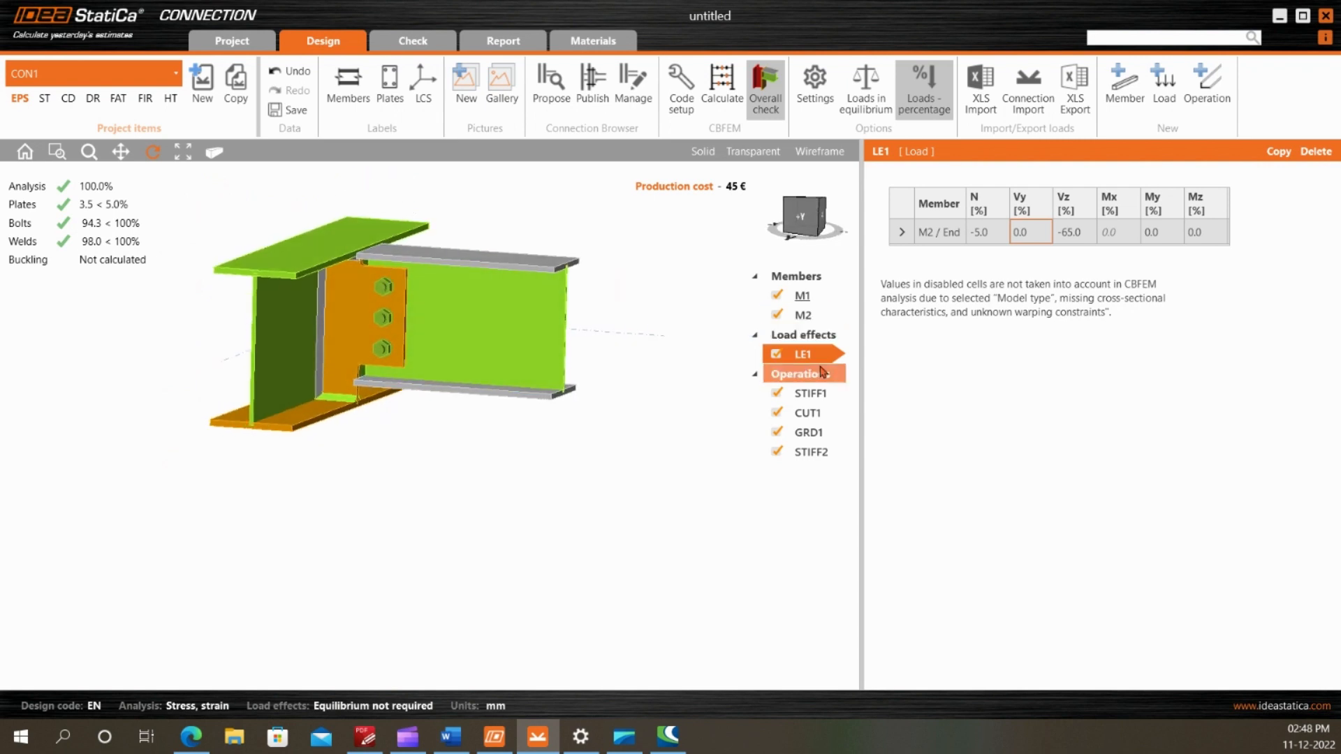
# Set the axial force N of LE1 at M2's end to 5 % and recalculate the connection
pyautogui.click(987, 231)
pyautogui.write('5')
pyautogui.press('Tab')
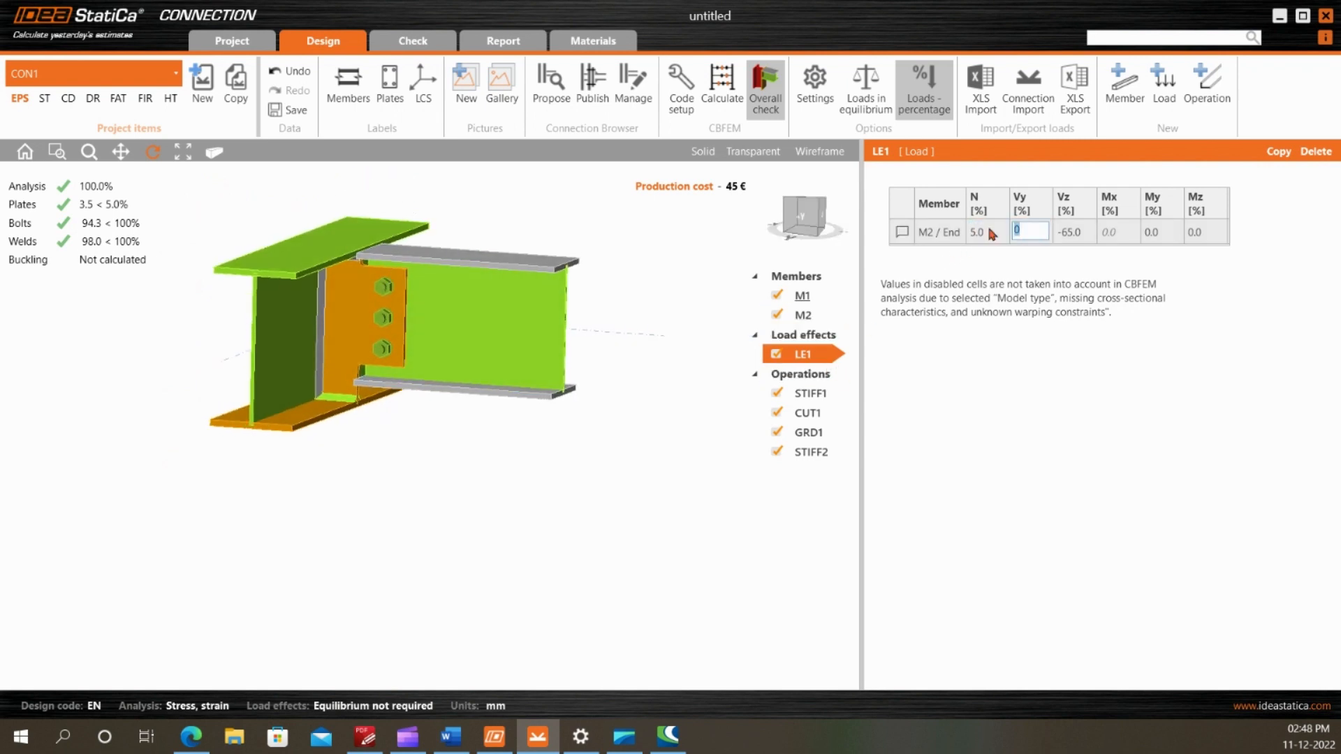
pyautogui.click(721, 91)
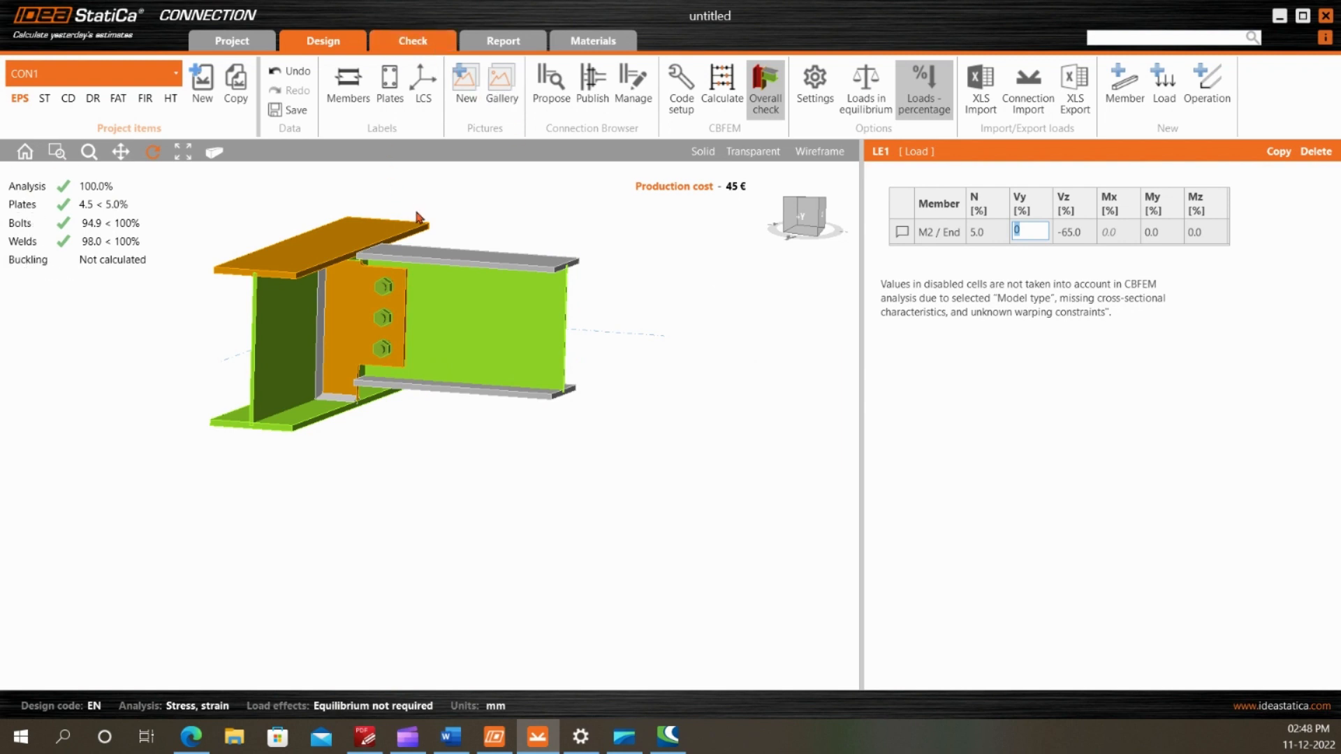
# Run the combined Stress/strain - Buckling calculation and display the buckling shape on the model
pyautogui.click(582, 118)
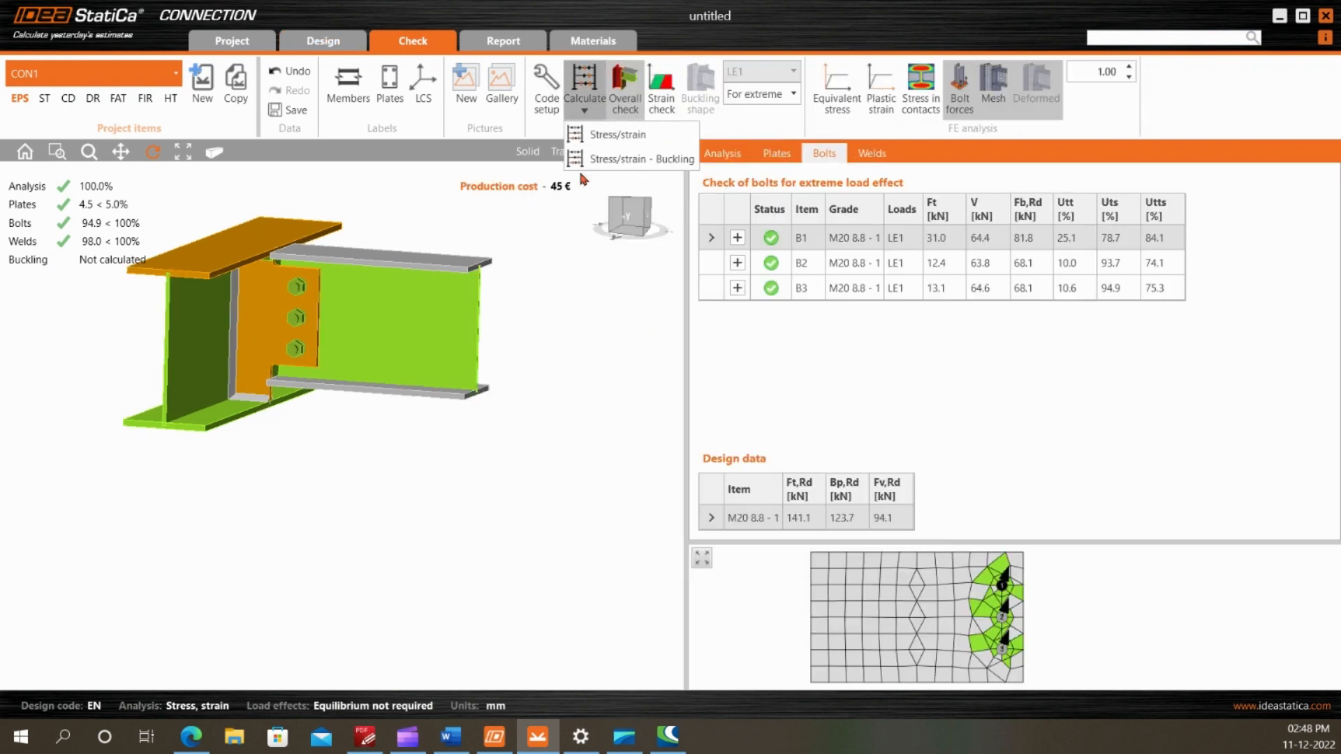
pyautogui.click(580, 168)
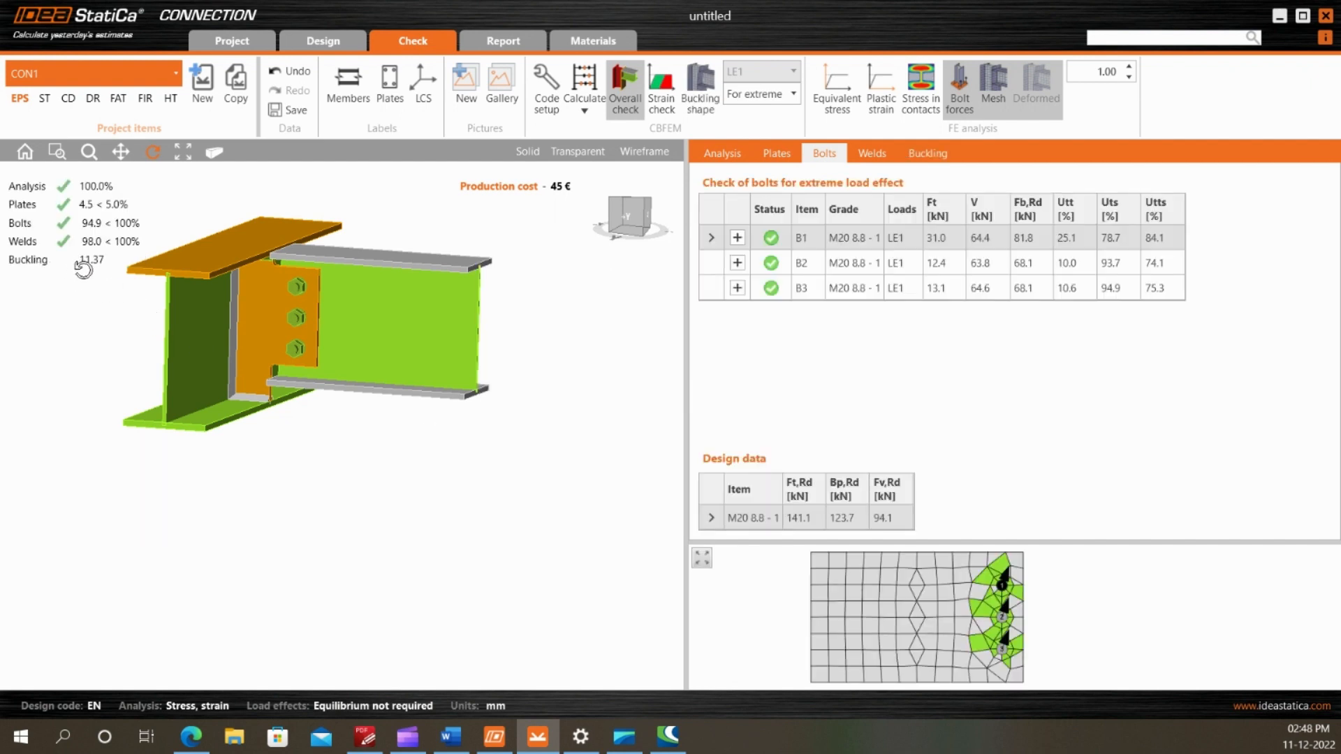
pyautogui.click(701, 89)
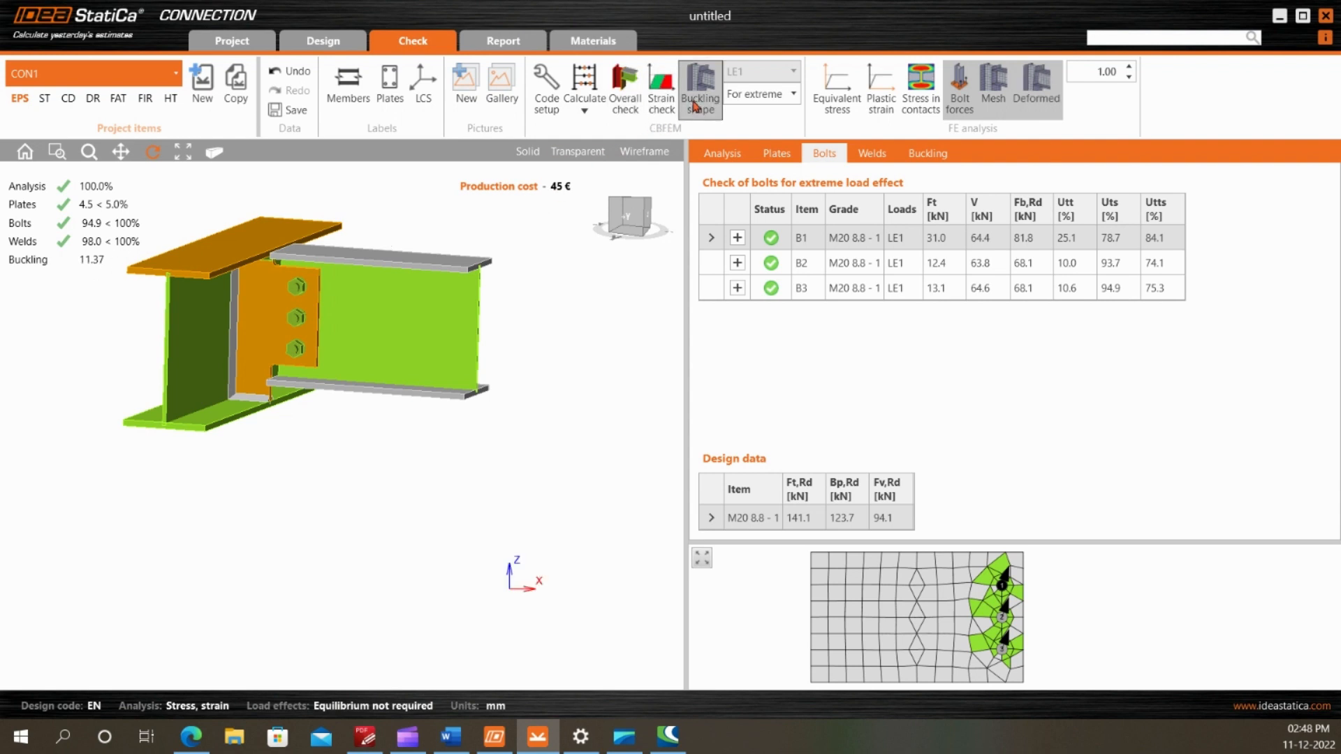
# Open the local buckling results of the joint and examine the LE1 shape factors together with M2's buckled web
pyautogui.click(927, 153)
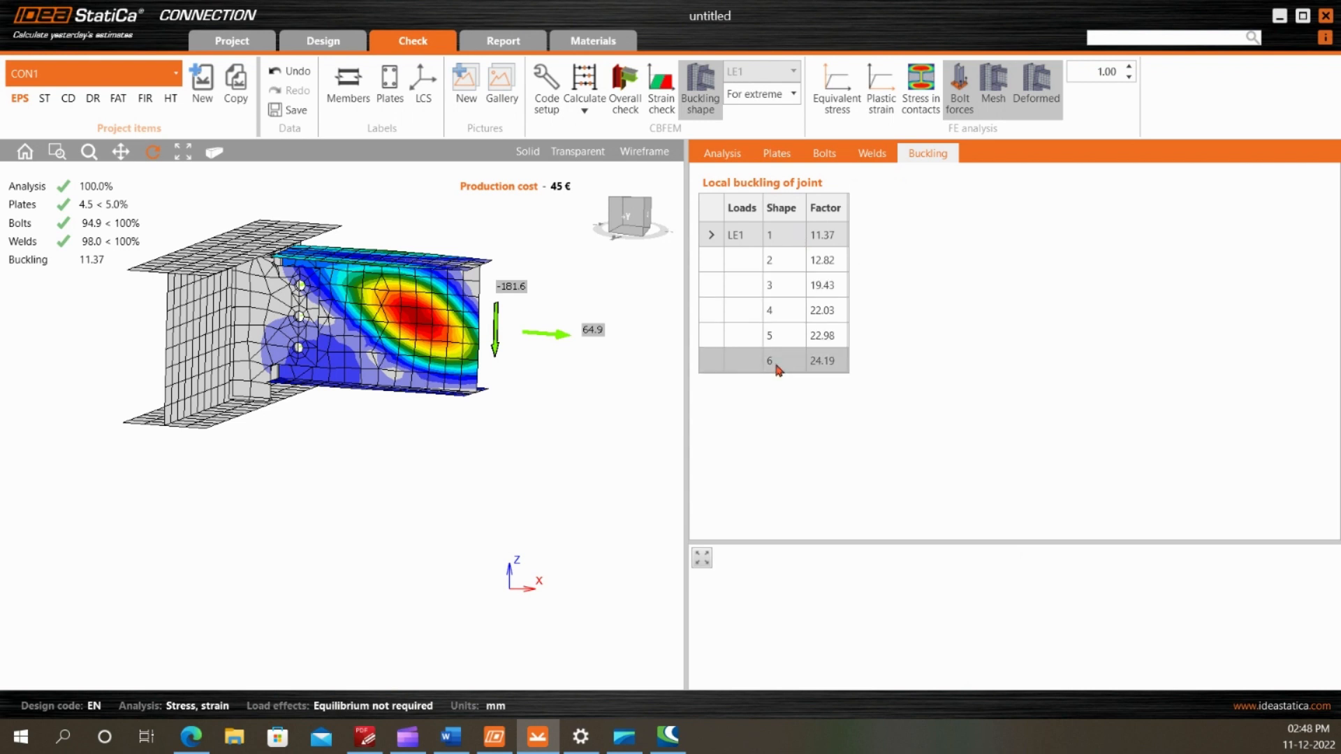
pyautogui.scroll(-3, 318, 422)
pyautogui.moveTo(337, 349)
pyautogui.mouseDown()
pyautogui.moveTo(328, 373)
pyautogui.moveTo(347, 365)
pyautogui.mouseUp()
pyautogui.scroll(2, 281, 320)
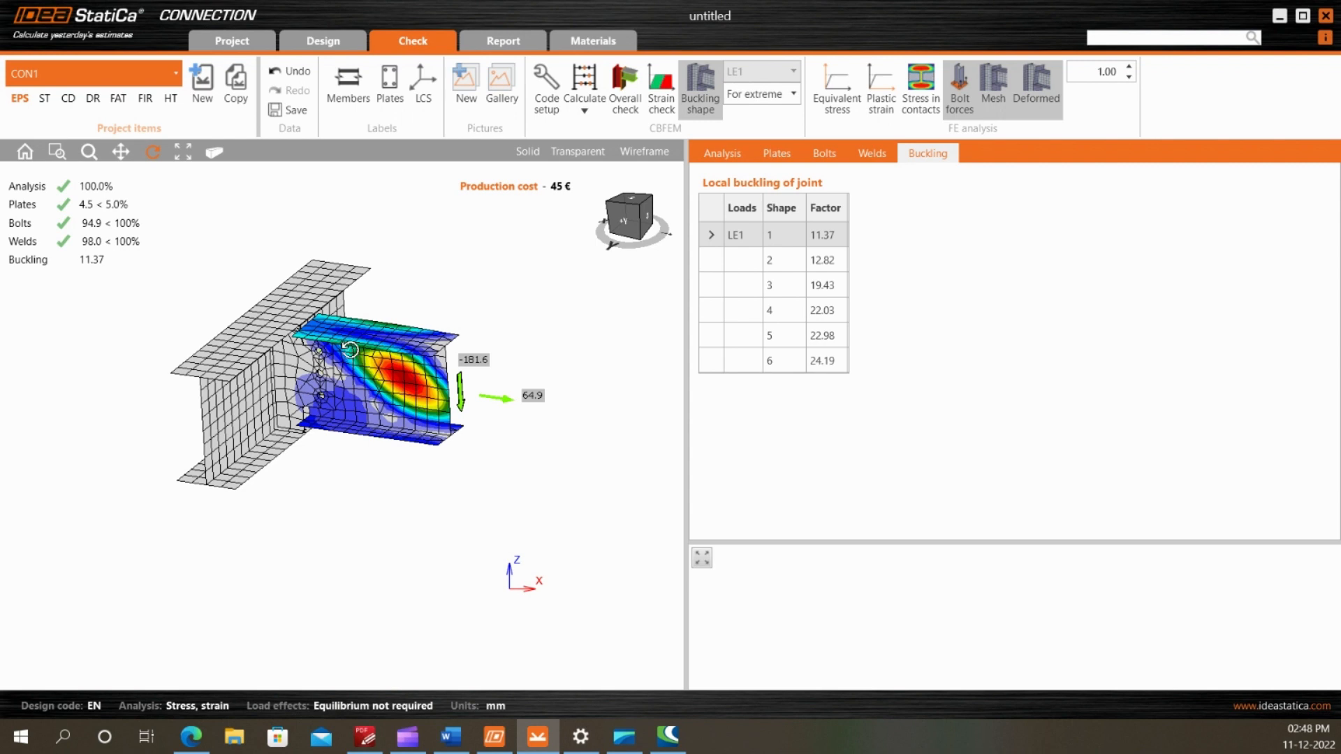
pyautogui.scroll(2, 365, 346)
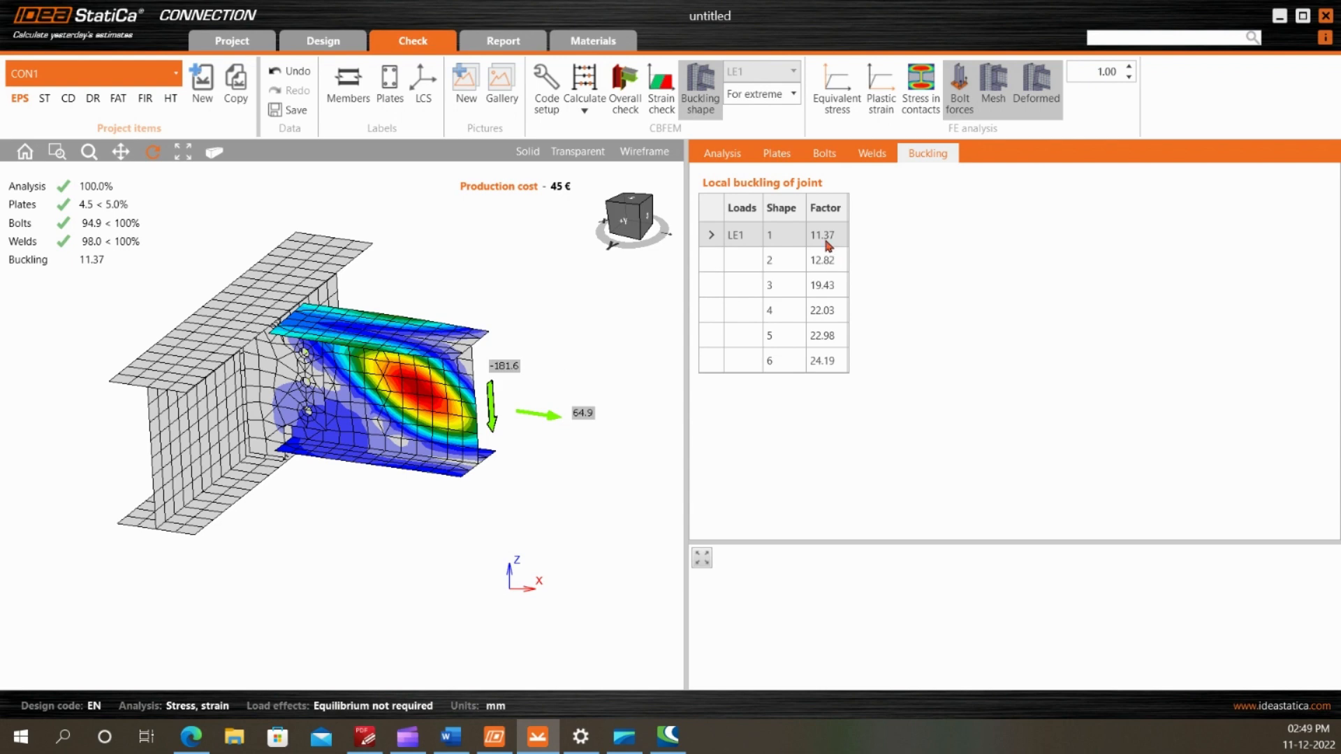
pyautogui.moveTo(390, 385); pyautogui.dragTo(424, 347)
pyautogui.scroll(1, 353, 334)
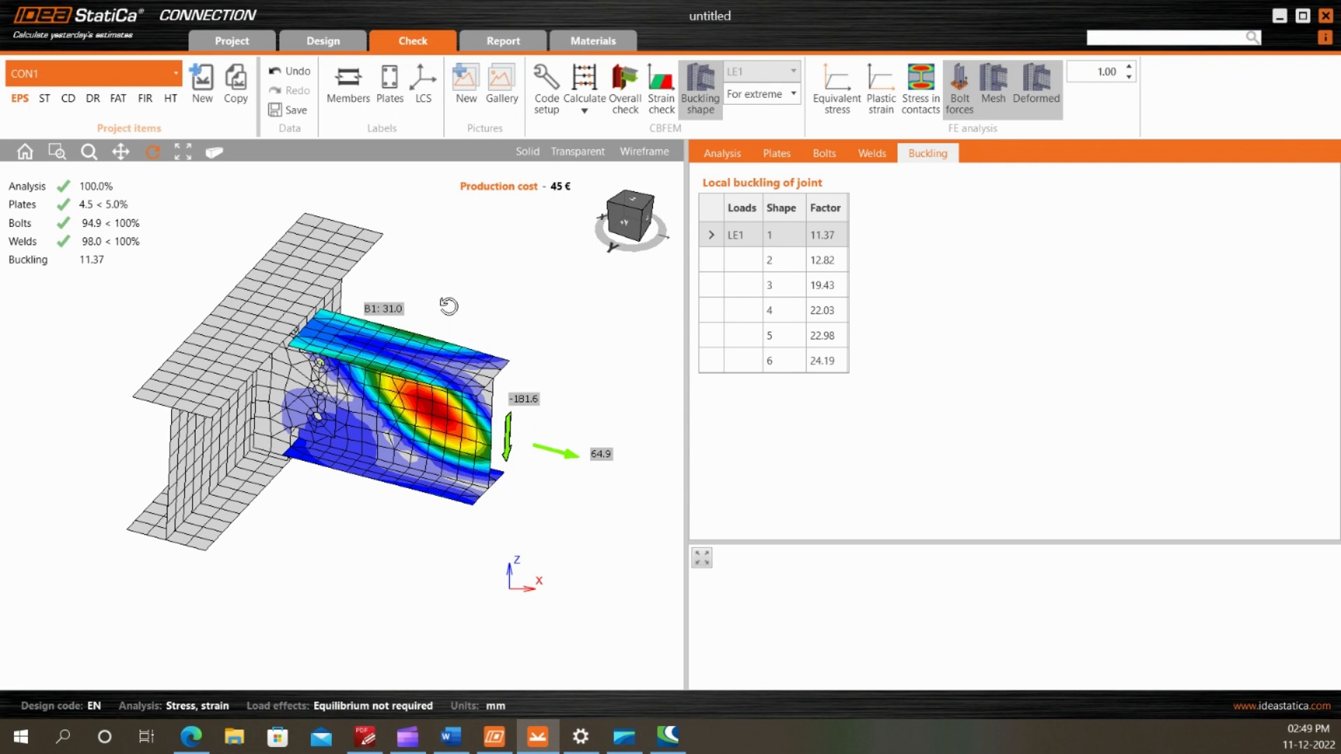
pyautogui.moveTo(332, 423); pyautogui.dragTo(300, 401)
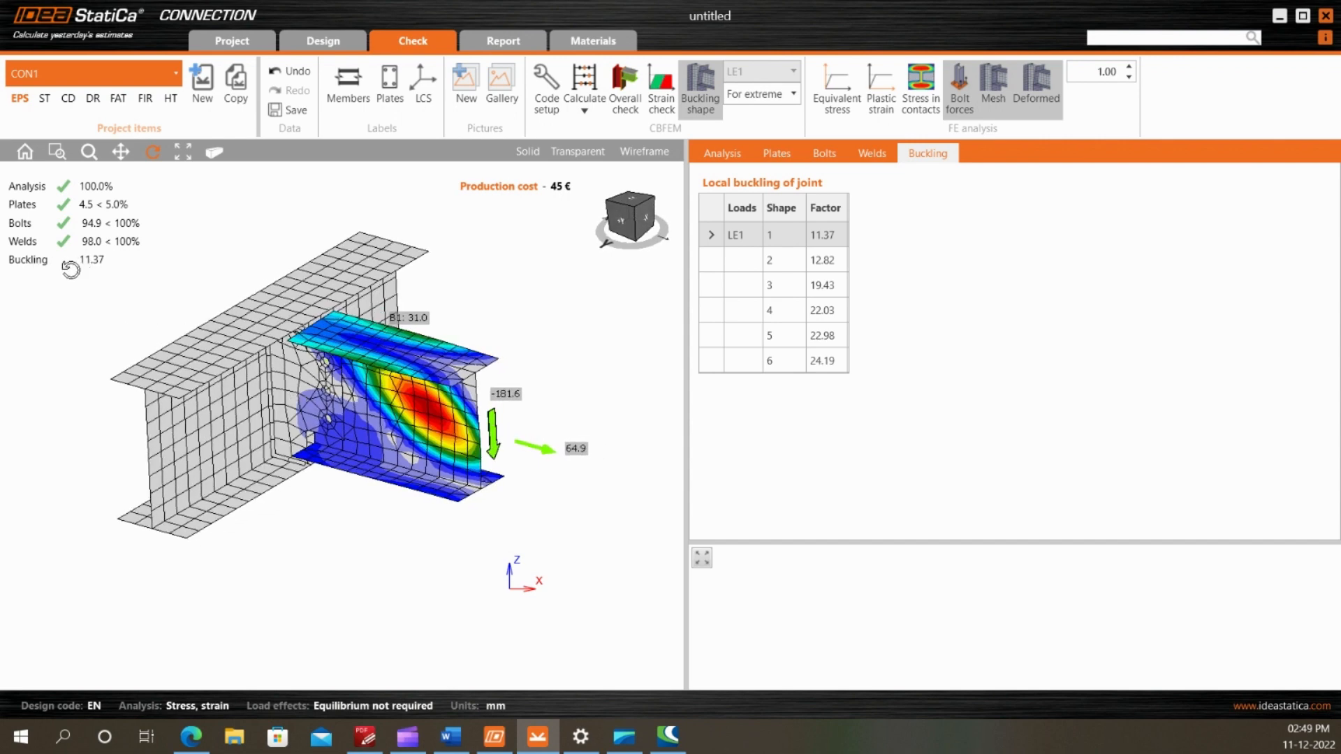
pyautogui.moveTo(390, 434); pyautogui.dragTo(382, 411)
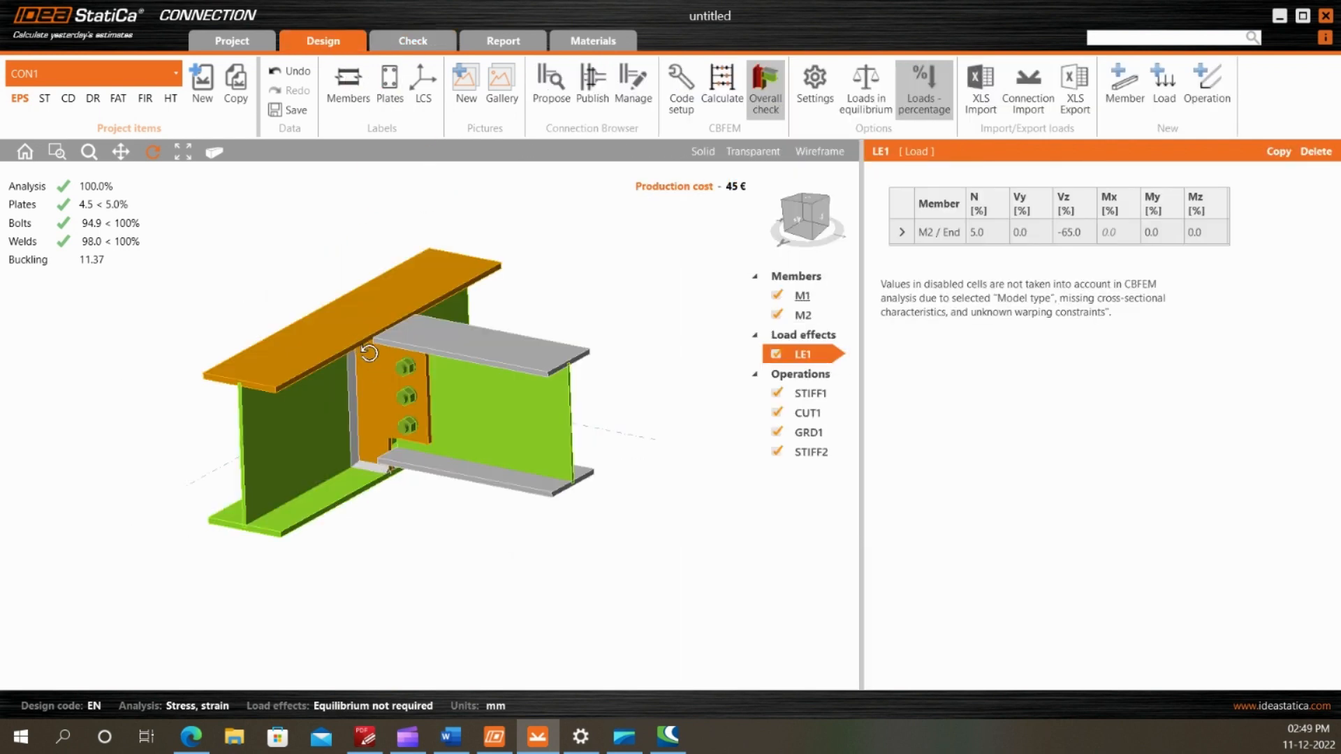
pyautogui.moveTo(425, 384)
pyautogui.mouseDown()
pyautogui.moveTo(454, 382)
pyautogui.moveTo(426, 367)
pyautogui.moveTo(402, 373)
pyautogui.mouseUp()
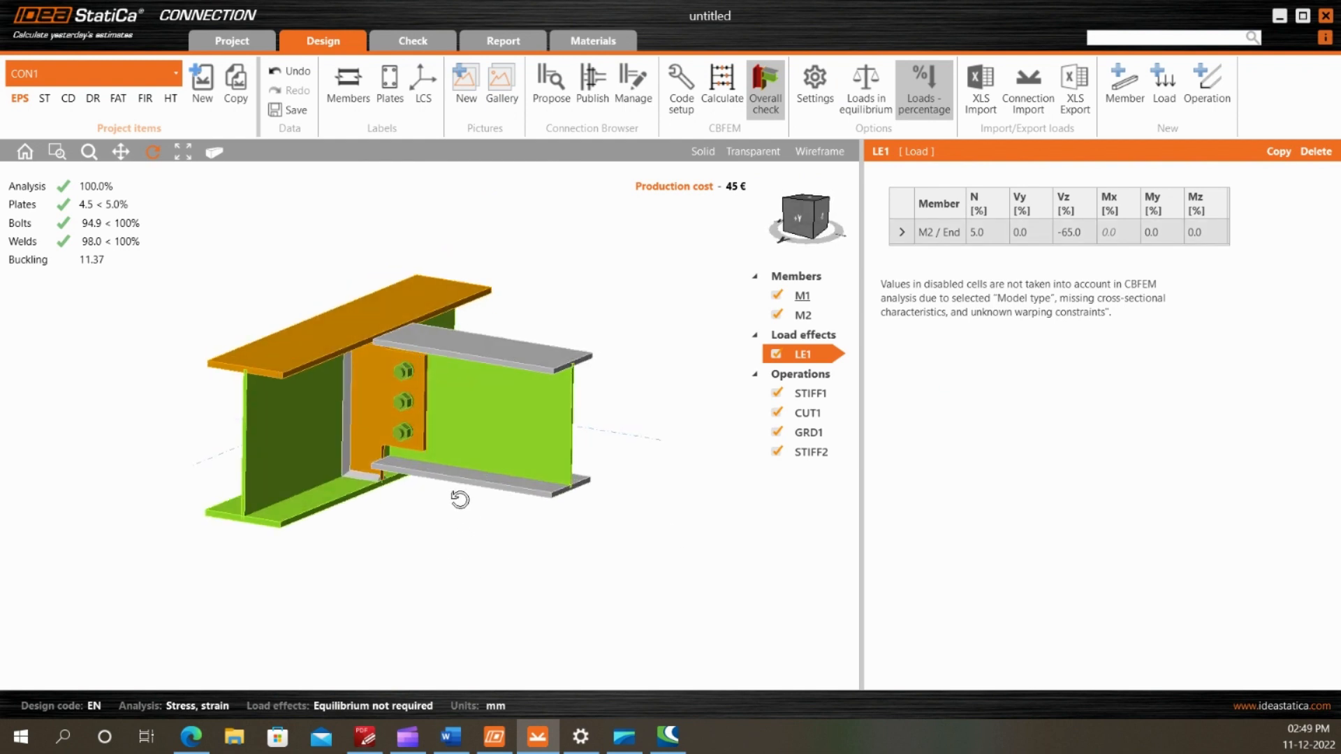
pyautogui.scroll(2, 450, 438)
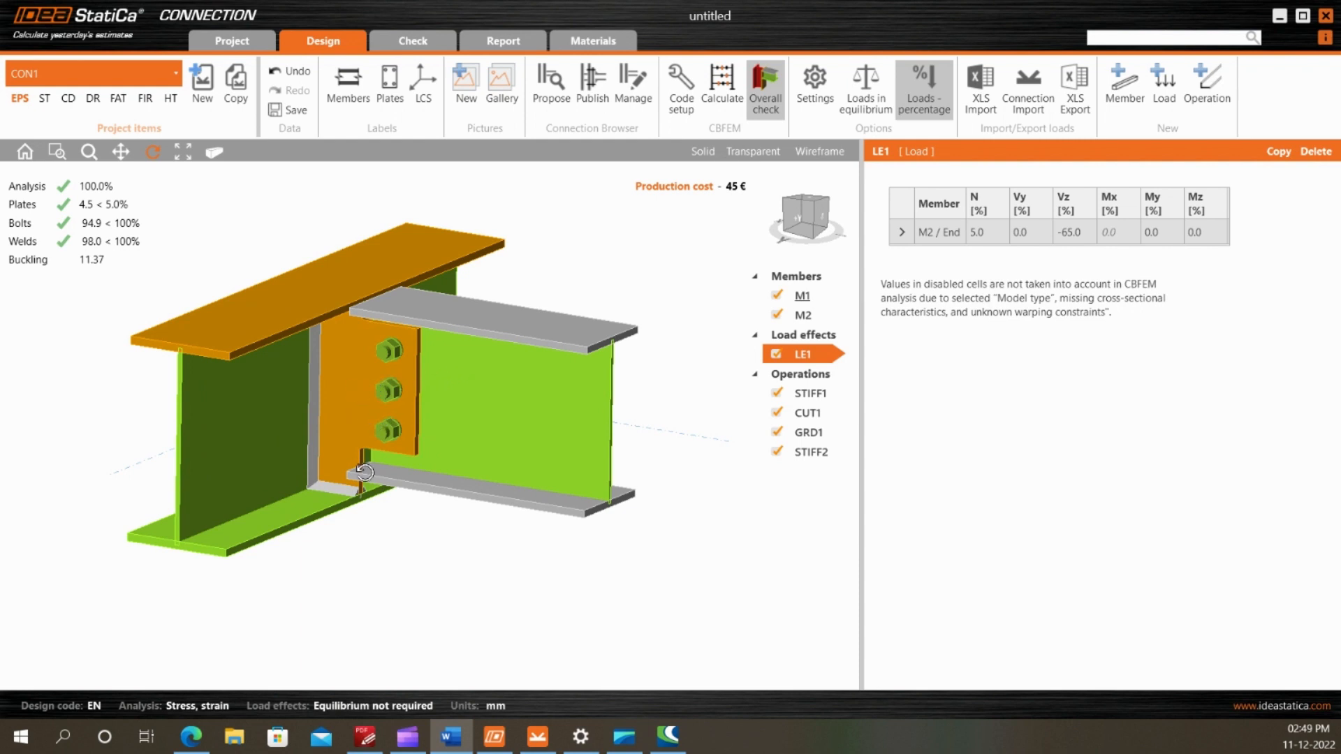
pyautogui.moveTo(365, 473)
pyautogui.mouseDown()
pyautogui.moveTo(378, 497)
pyautogui.moveTo(353, 447)
pyautogui.moveTo(363, 480)
pyautogui.moveTo(348, 469)
pyautogui.mouseUp()
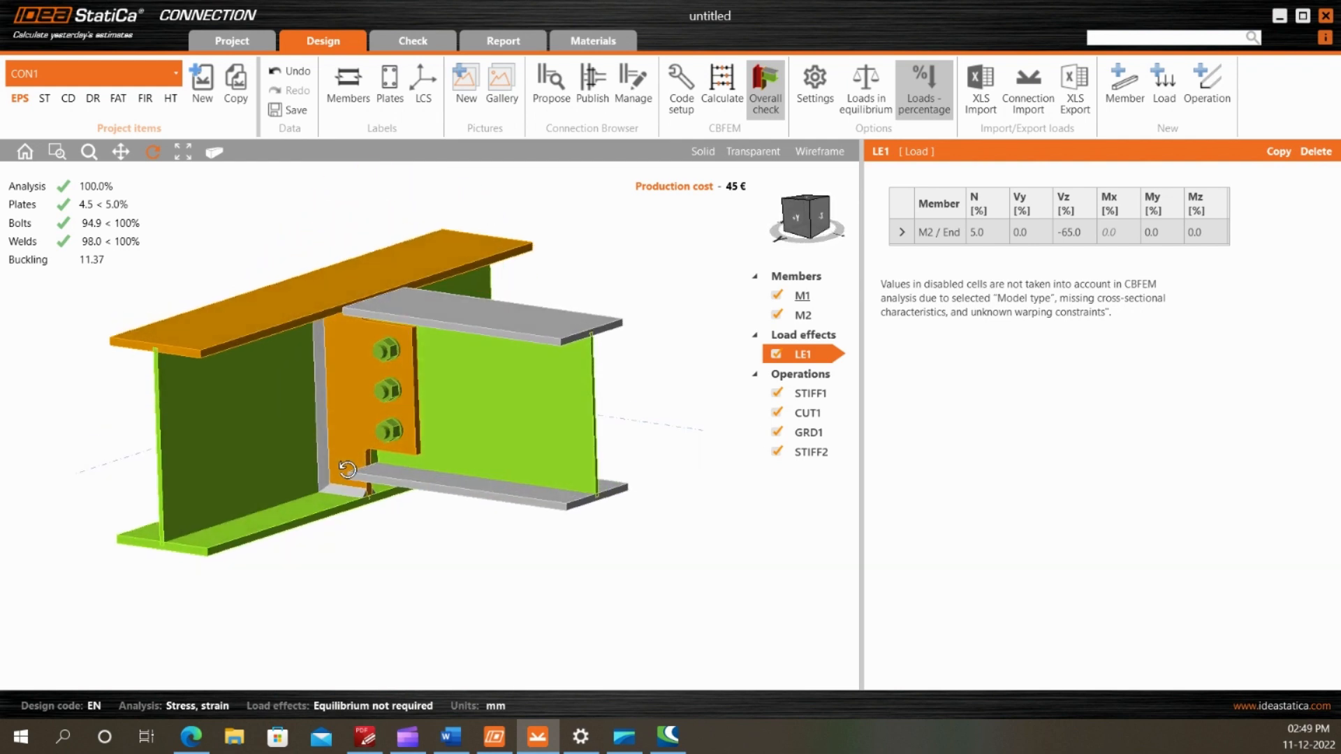
pyautogui.moveTo(448, 320); pyautogui.dragTo(452, 328)
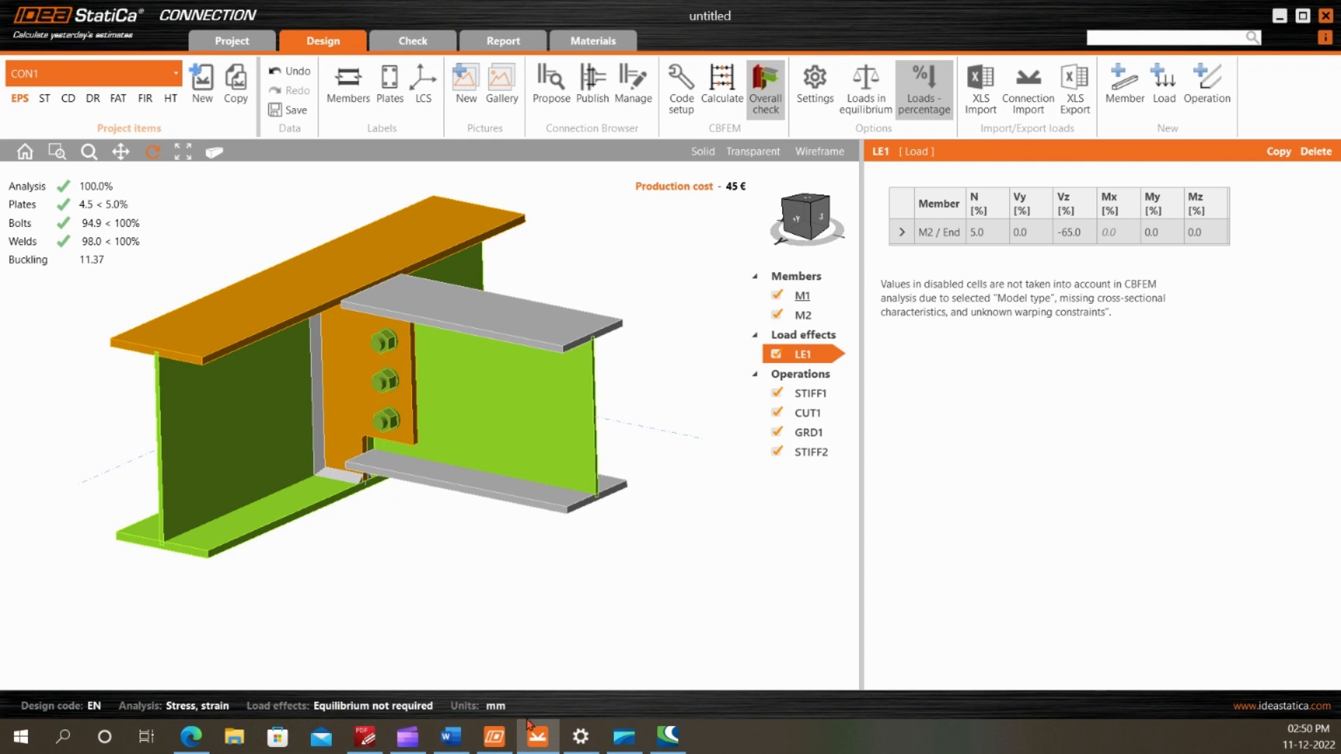
pyautogui.click(407, 736)
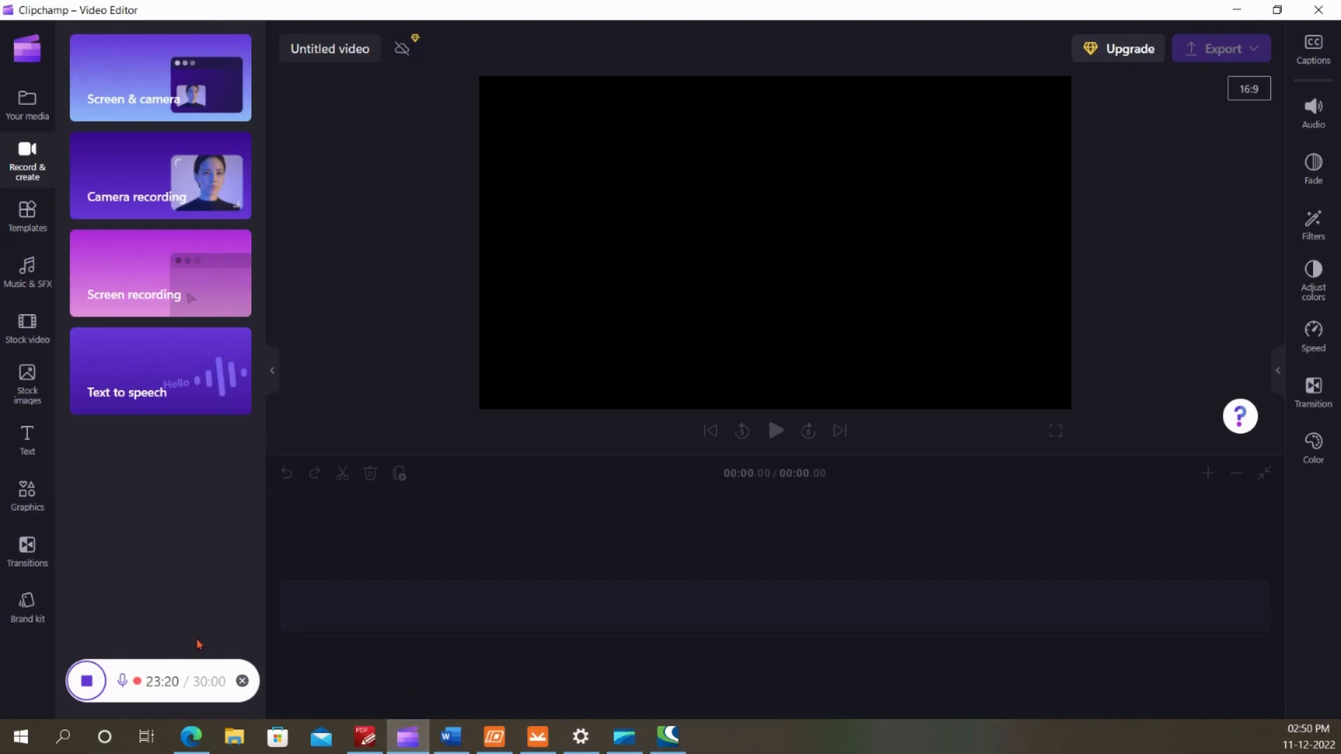